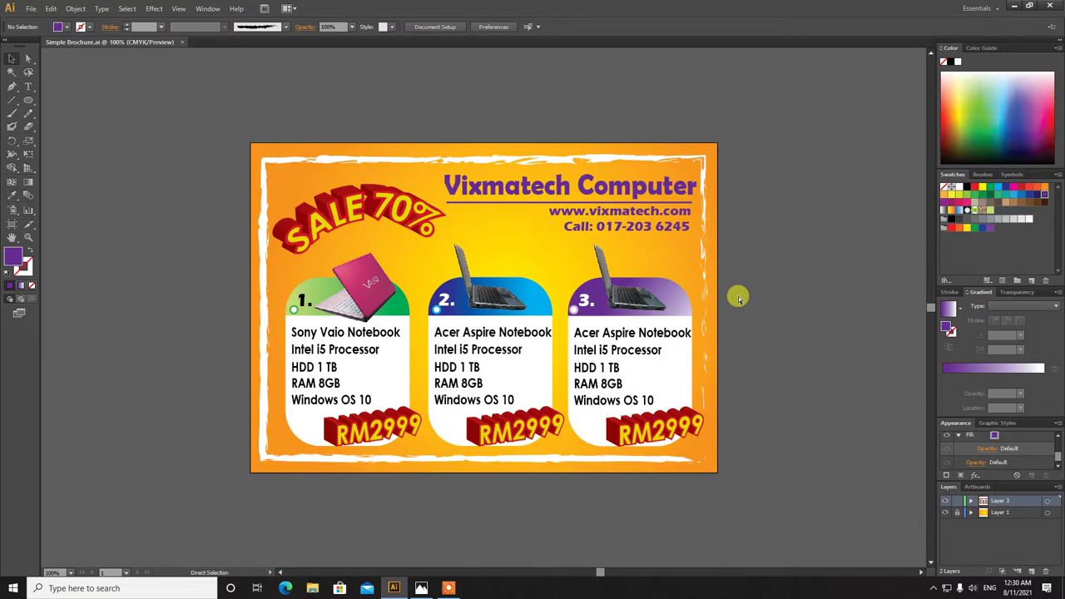
Zoom in to inspect the finished Vixmatech sale brochure, then bring up the File menu.
key(ctrl+plus)
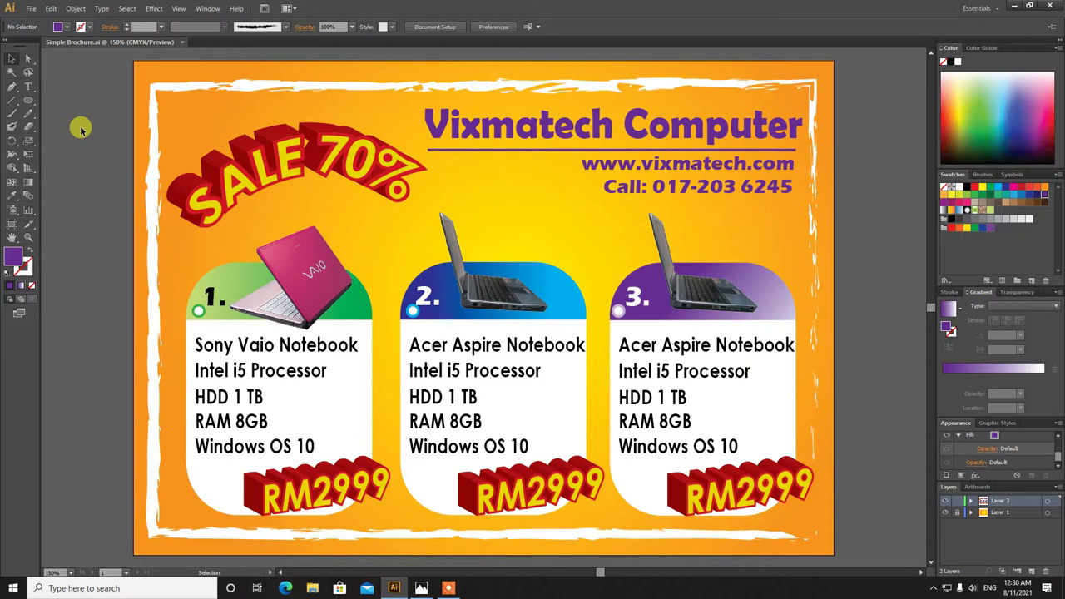
click(31, 10)
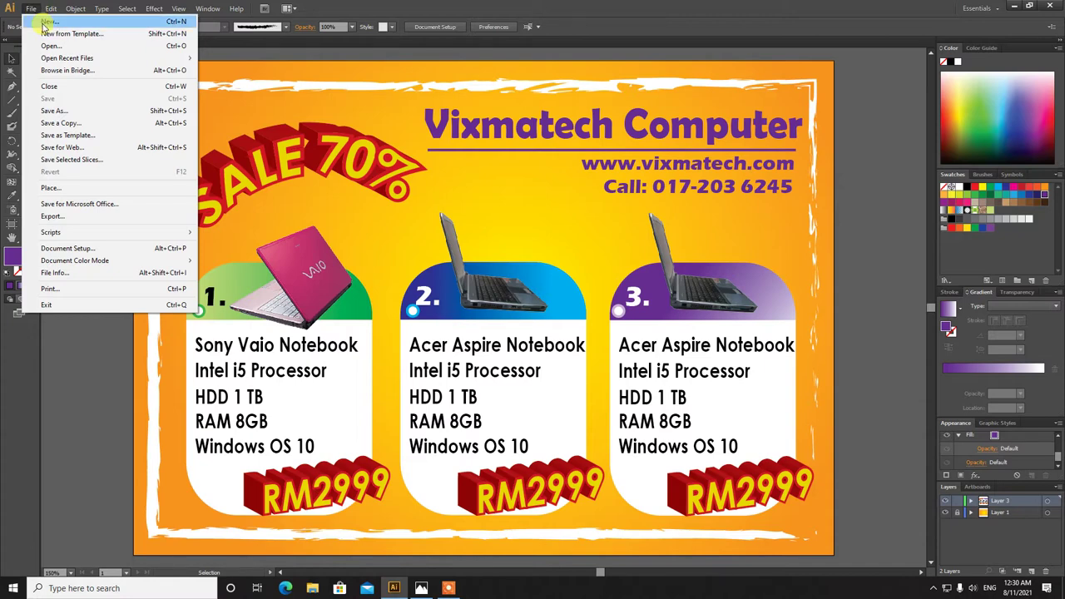
Start a new document and keep the A4 page size.
click(46, 25)
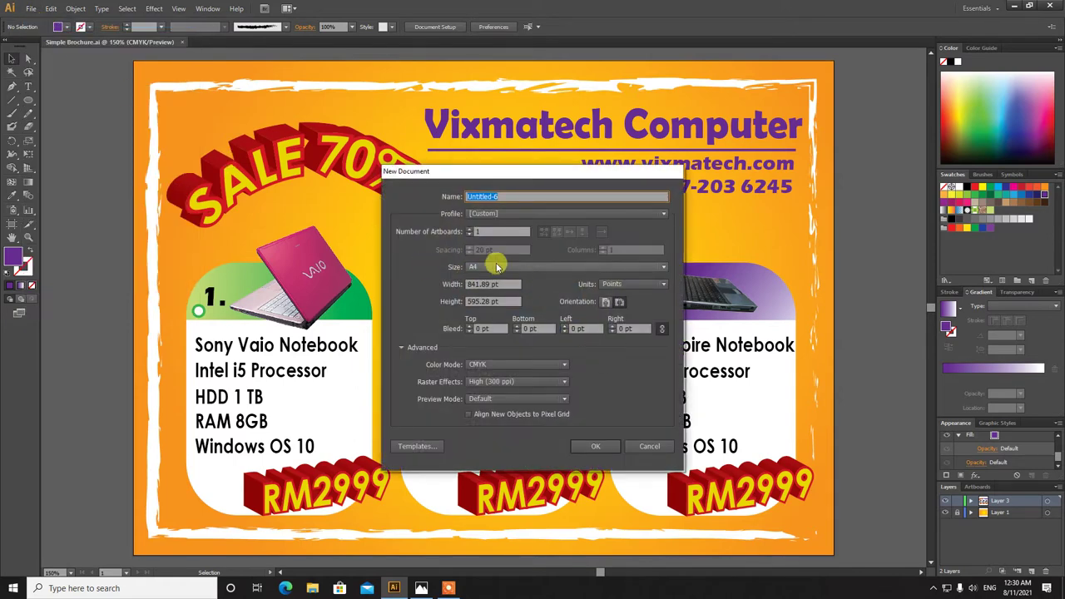
double_click(491, 231)
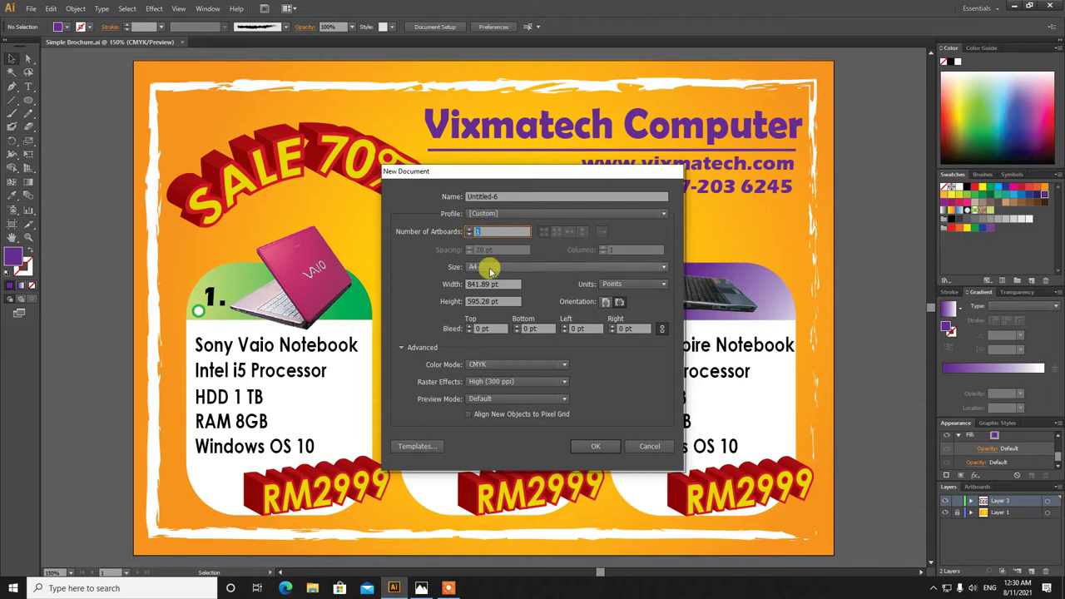
click(493, 266)
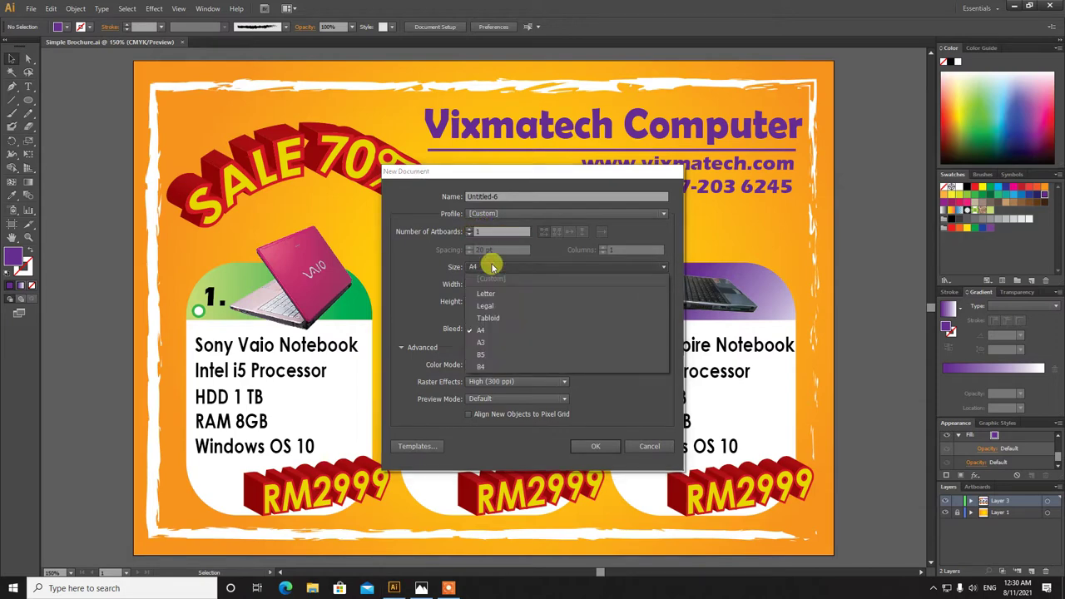
click(487, 330)
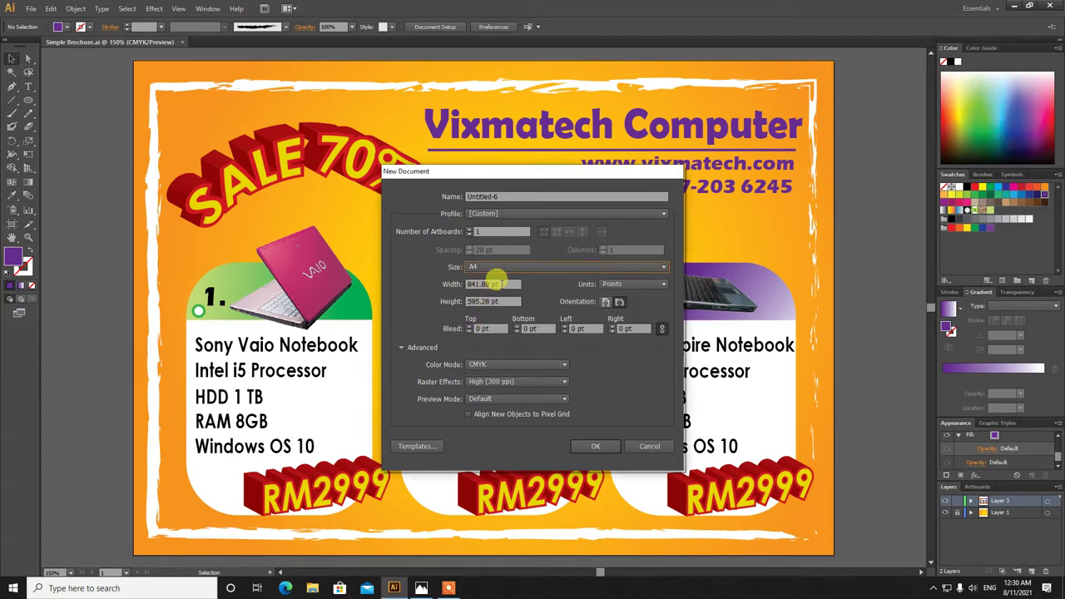
Switch the units to millimetres so the page reads 297 × 210 mm.
drag(499, 284, 447, 284)
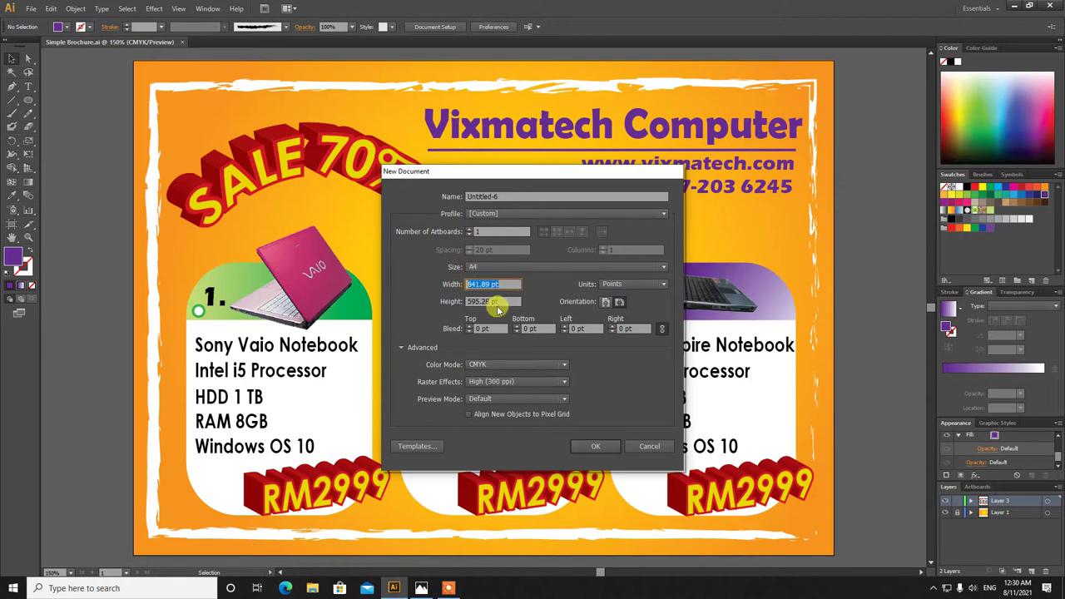
click(629, 283)
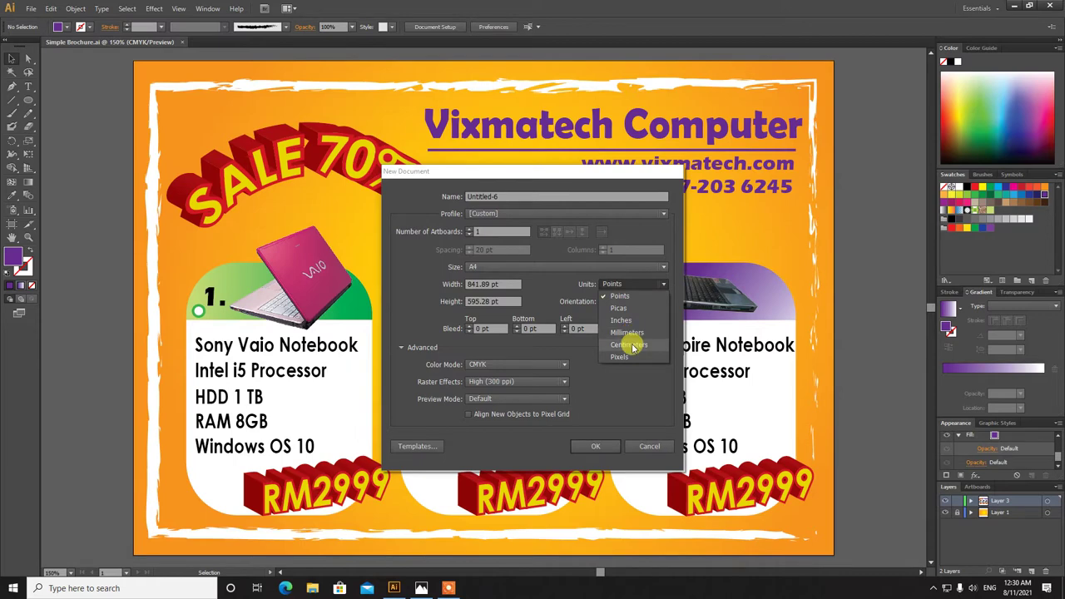
click(632, 346)
click(630, 284)
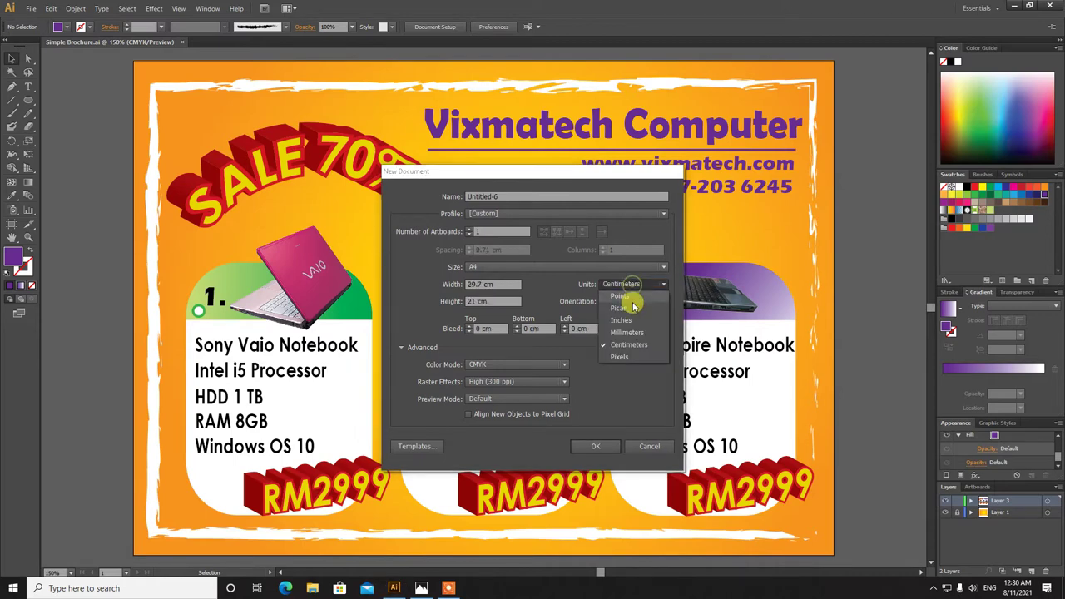
click(632, 345)
click(632, 285)
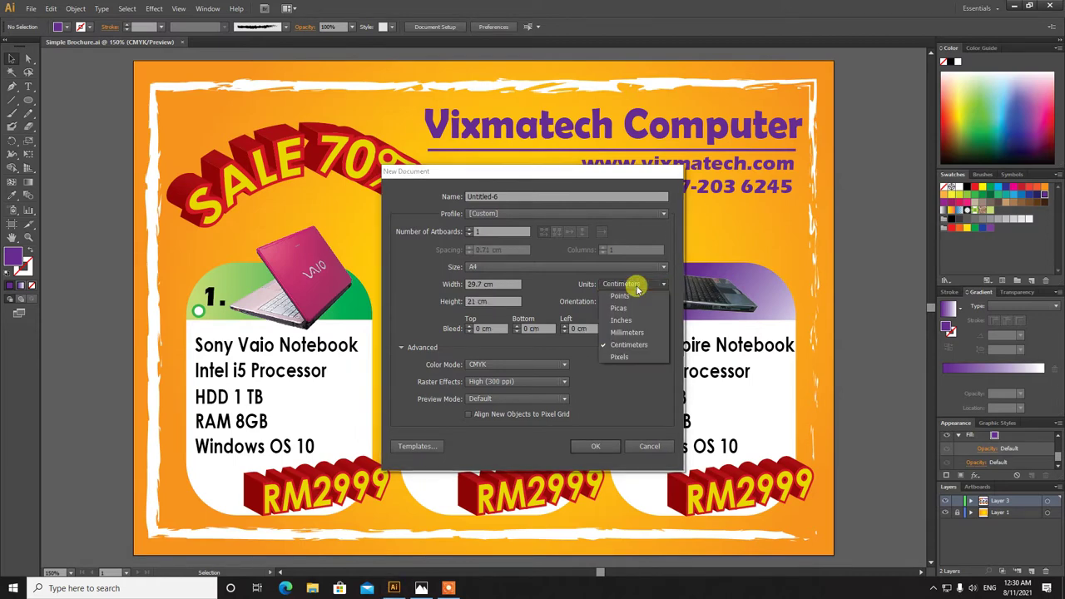
click(636, 334)
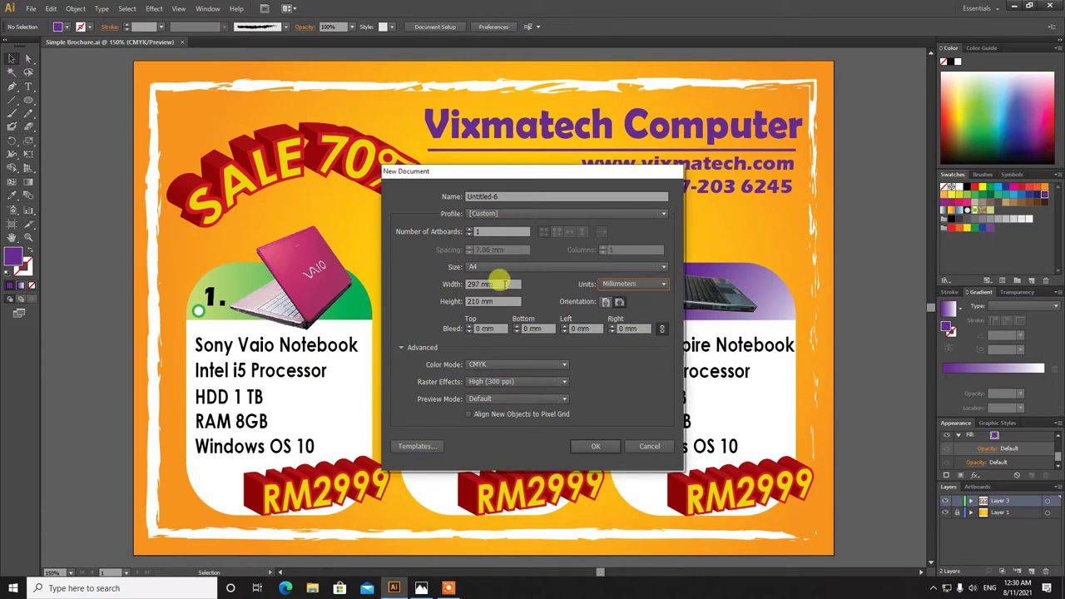
drag(501, 283, 466, 284)
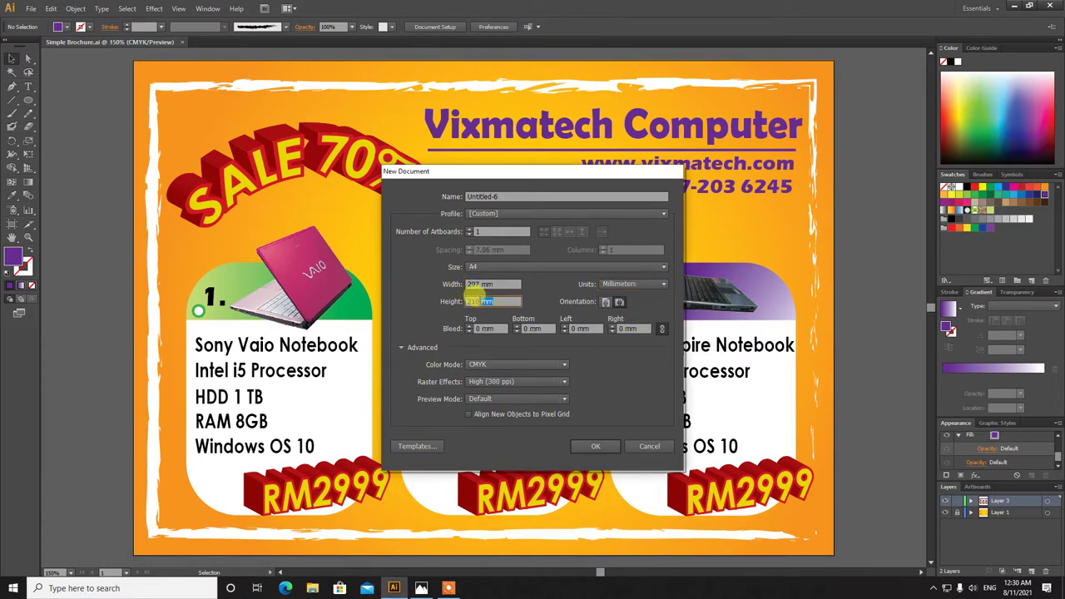
key(Tab)
drag(497, 283, 460, 287)
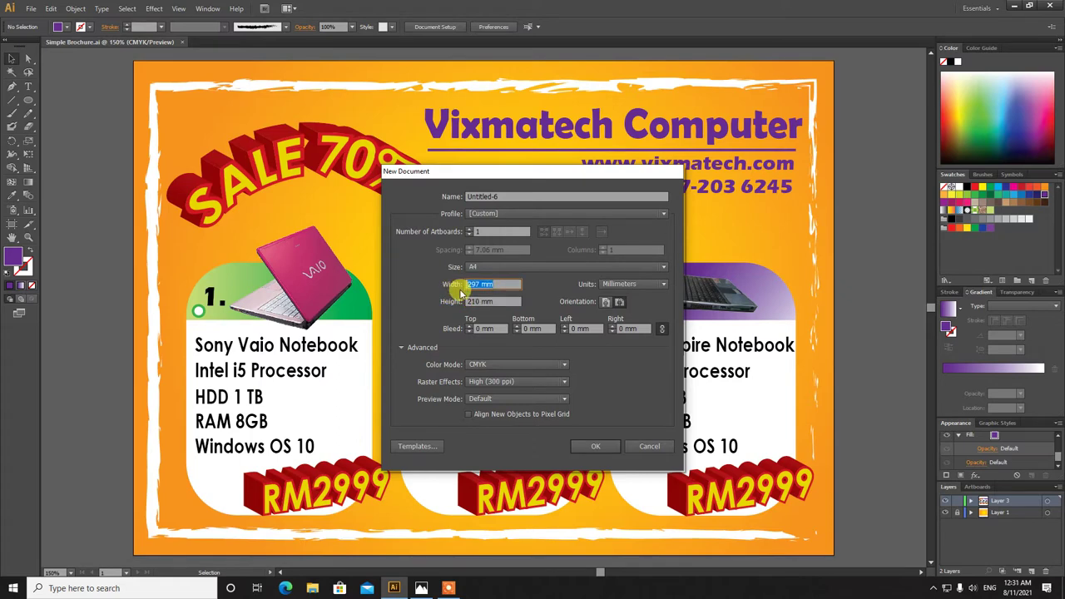
Reselect A4 and cycle the units through centimetres back to millimetres.
click(499, 267)
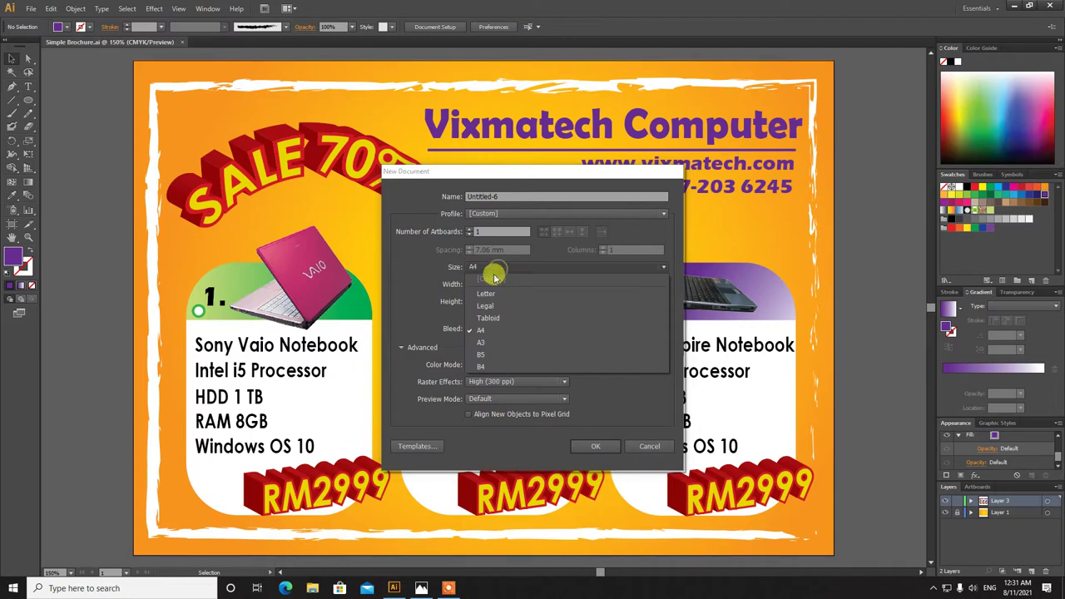
click(482, 331)
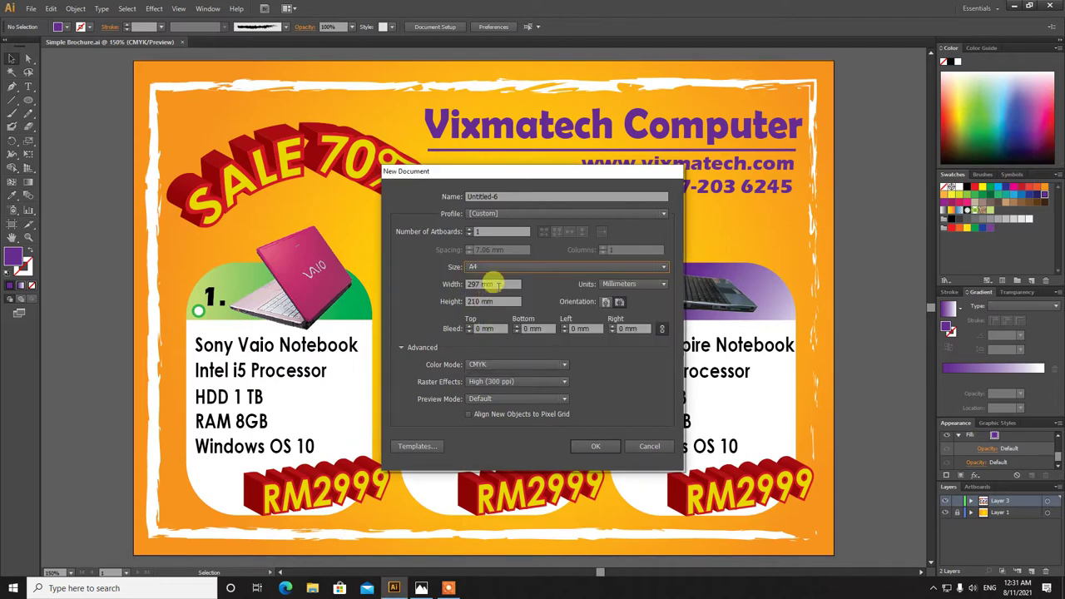
mouse_move(498, 284)
mouse_down()
mouse_move(458, 301)
mouse_move(456, 284)
mouse_up()
click(626, 287)
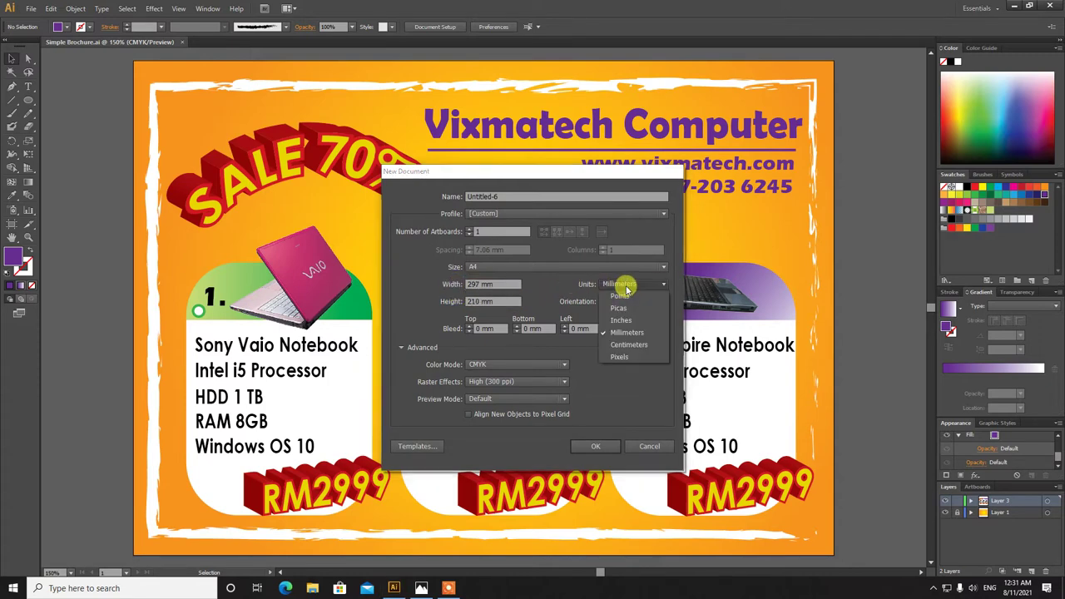
click(624, 333)
click(629, 286)
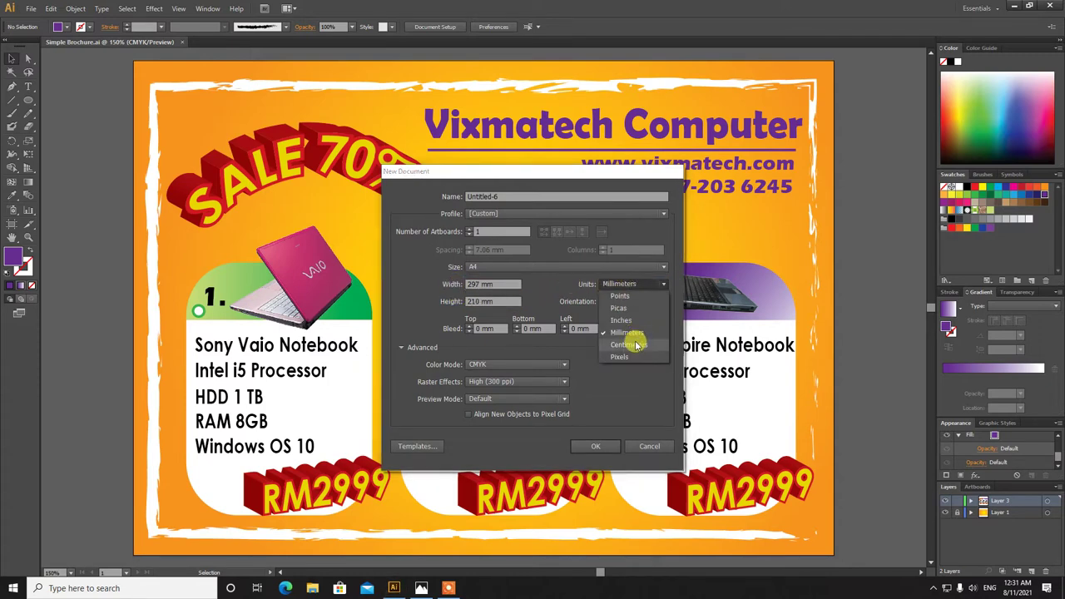
click(630, 345)
click(626, 283)
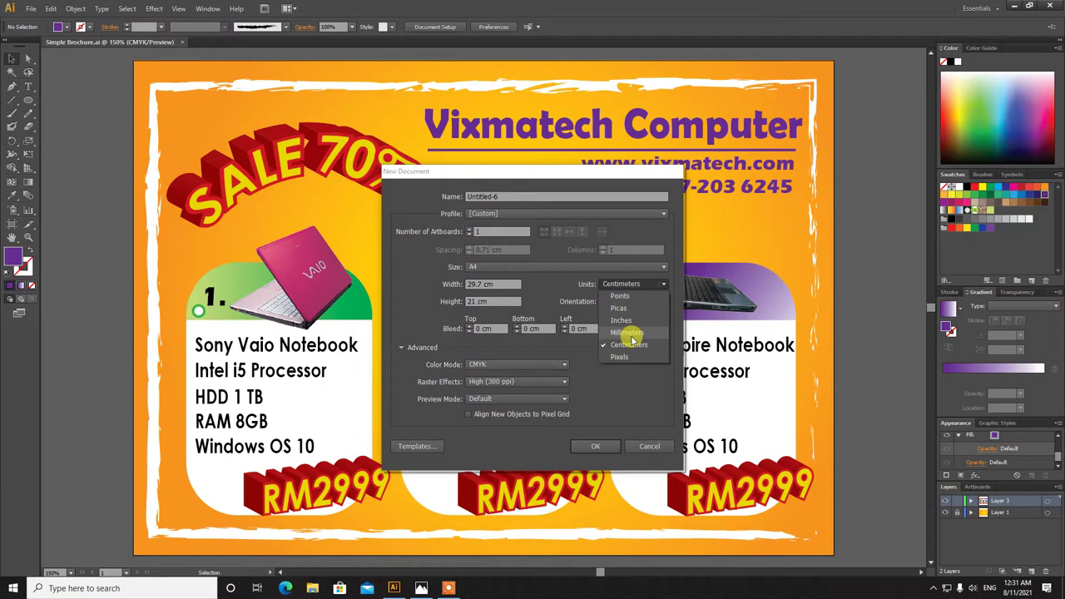
click(632, 340)
click(630, 284)
click(632, 343)
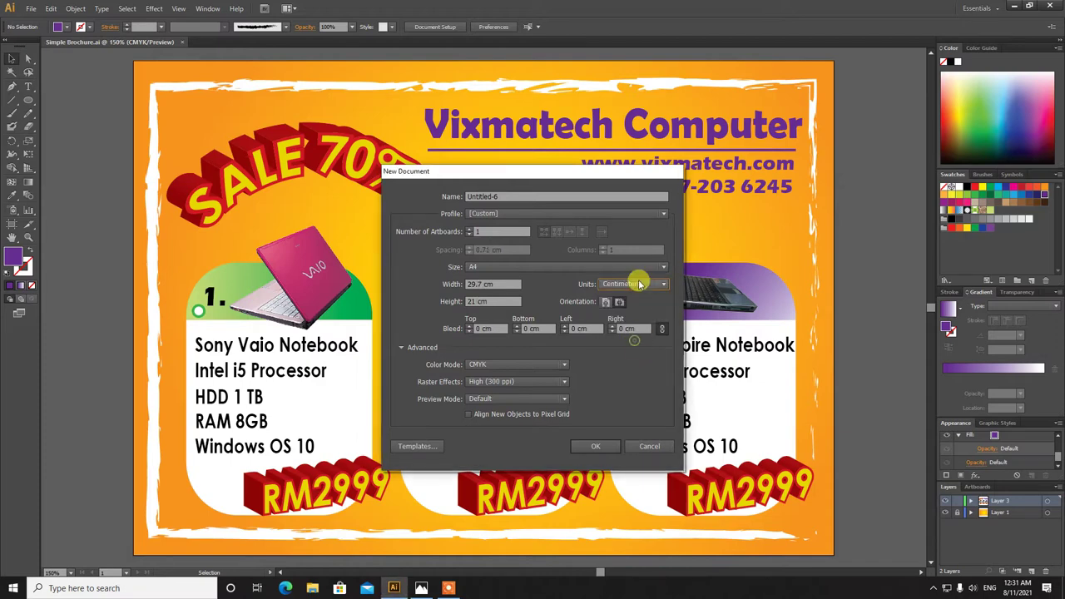
click(639, 284)
click(631, 337)
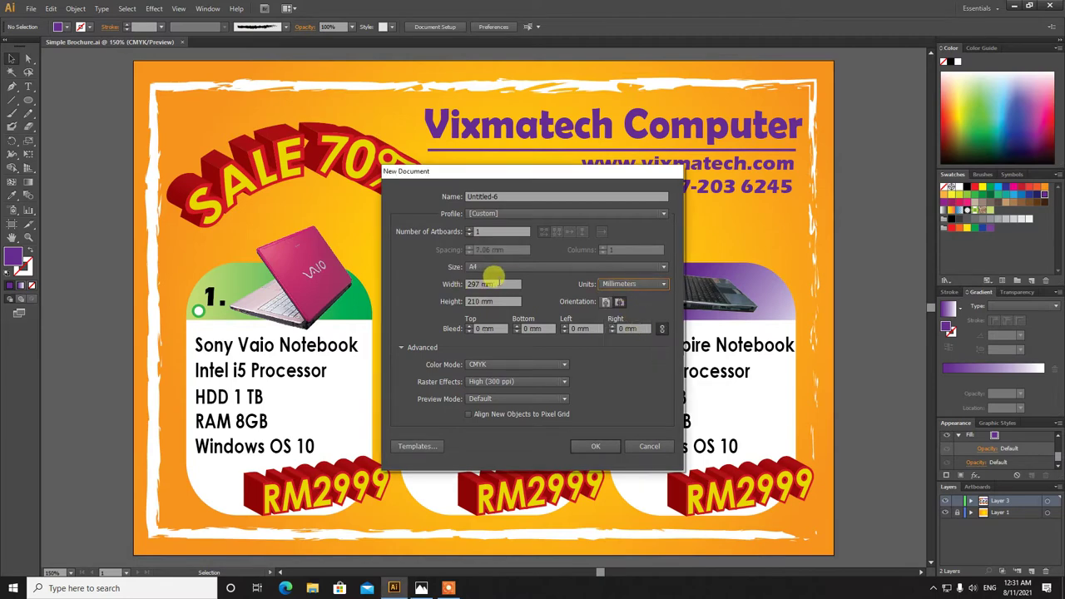
Confirm the 297 mm width, keep A4, and set landscape orientation.
double_click(491, 283)
key(Tab)
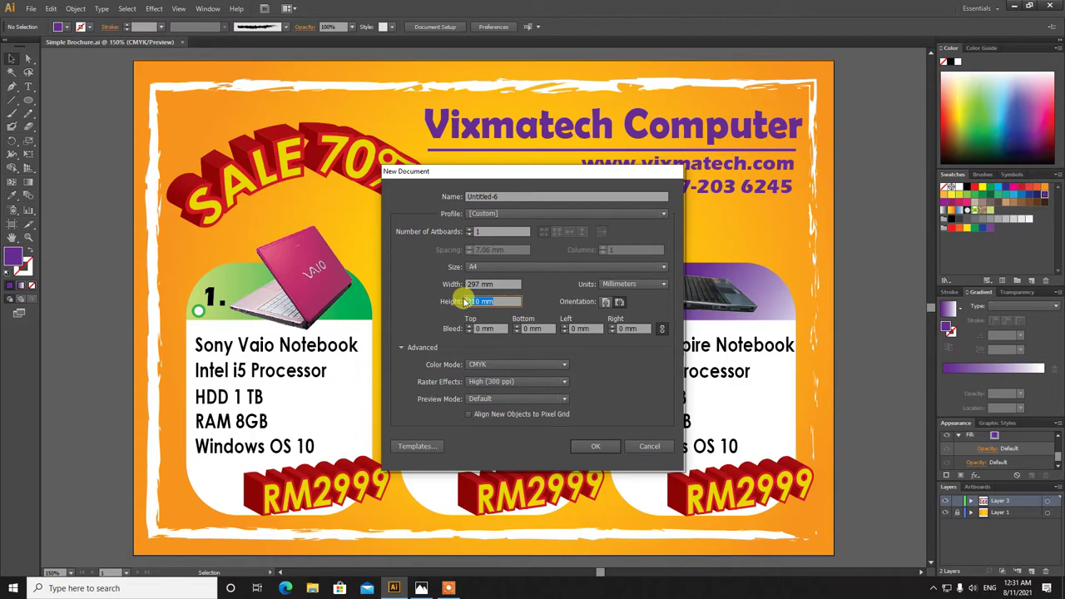
click(514, 267)
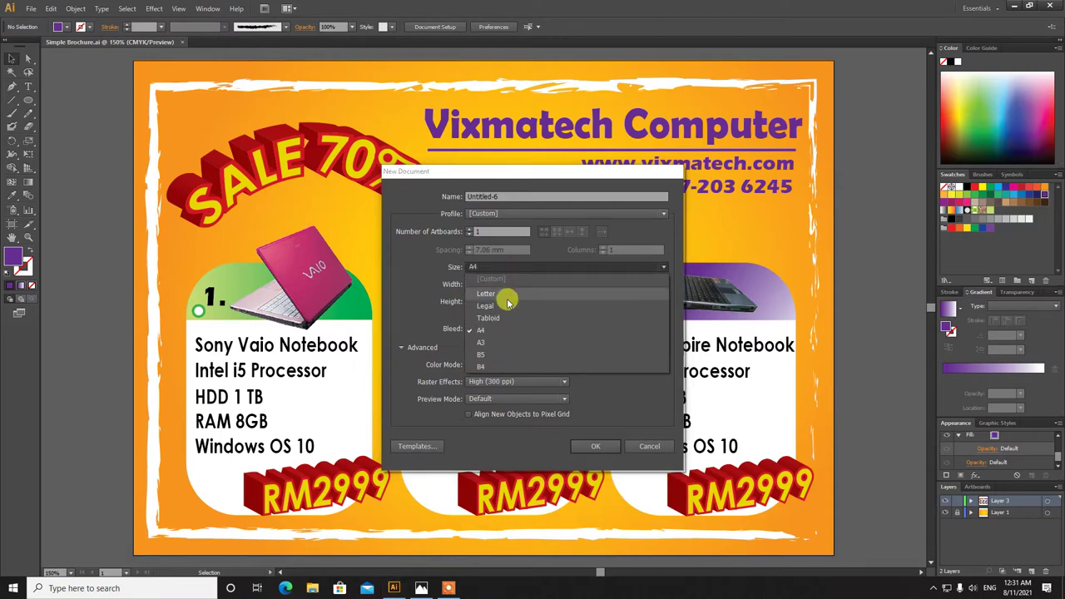
click(484, 332)
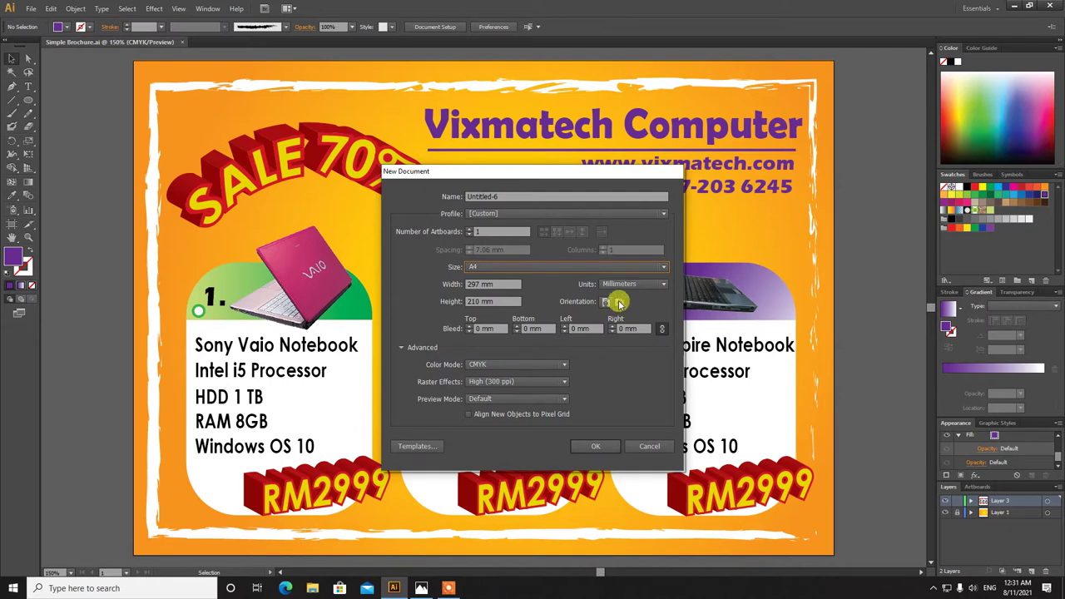
click(623, 303)
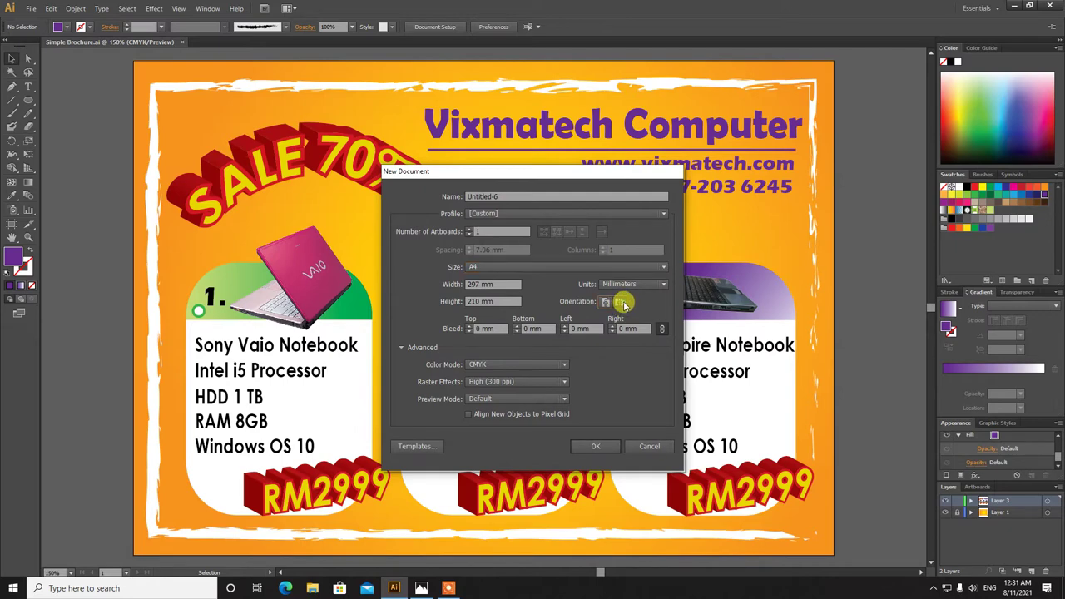
click(624, 304)
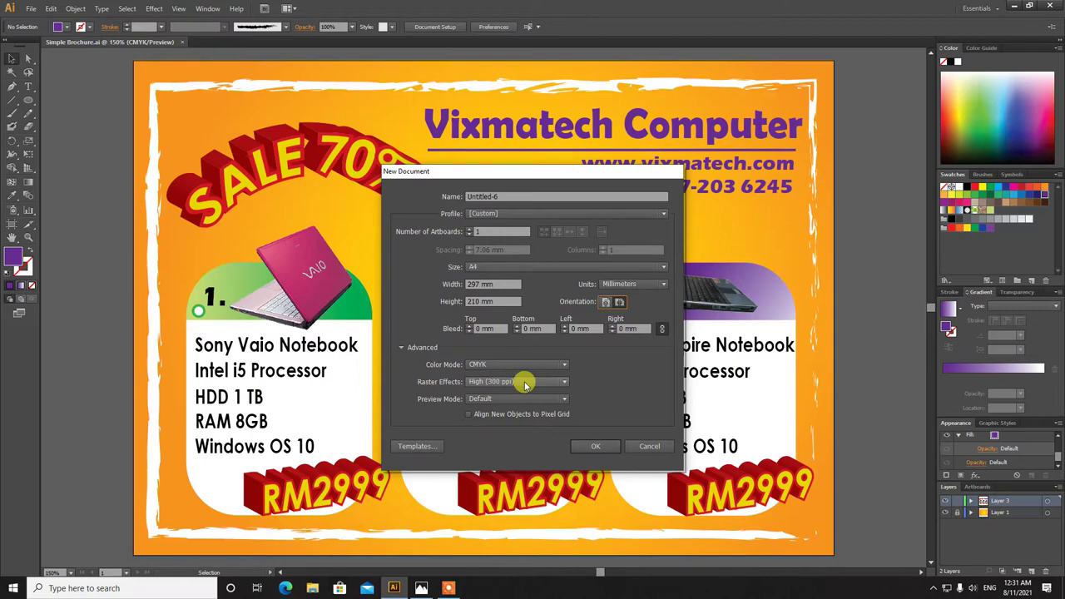
Create the blank A4 landscape document and zoom to view the whole page.
click(595, 447)
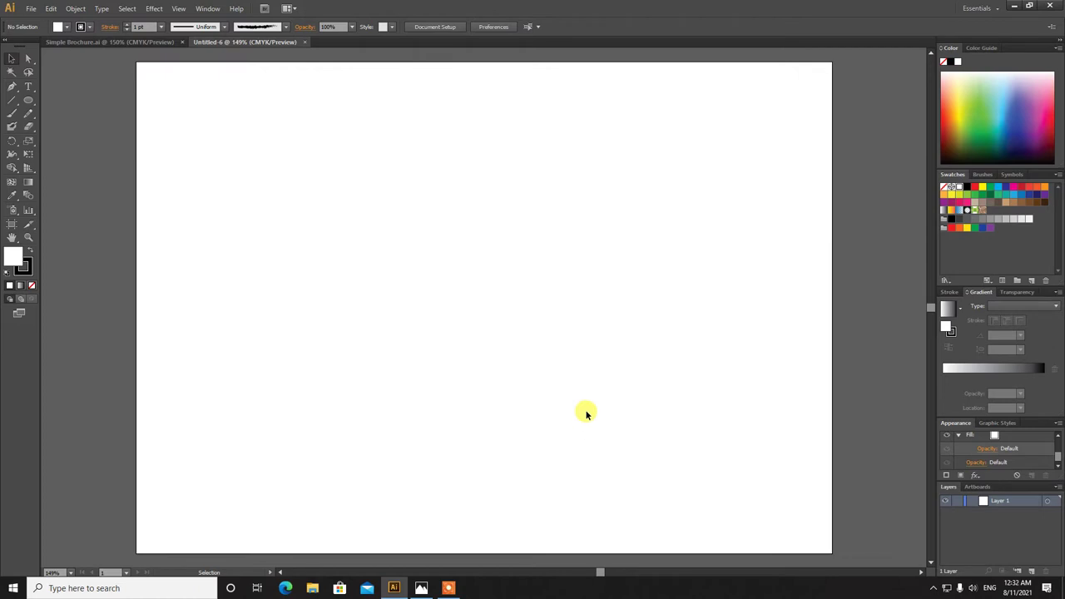
key(a)
key(ctrl+1)
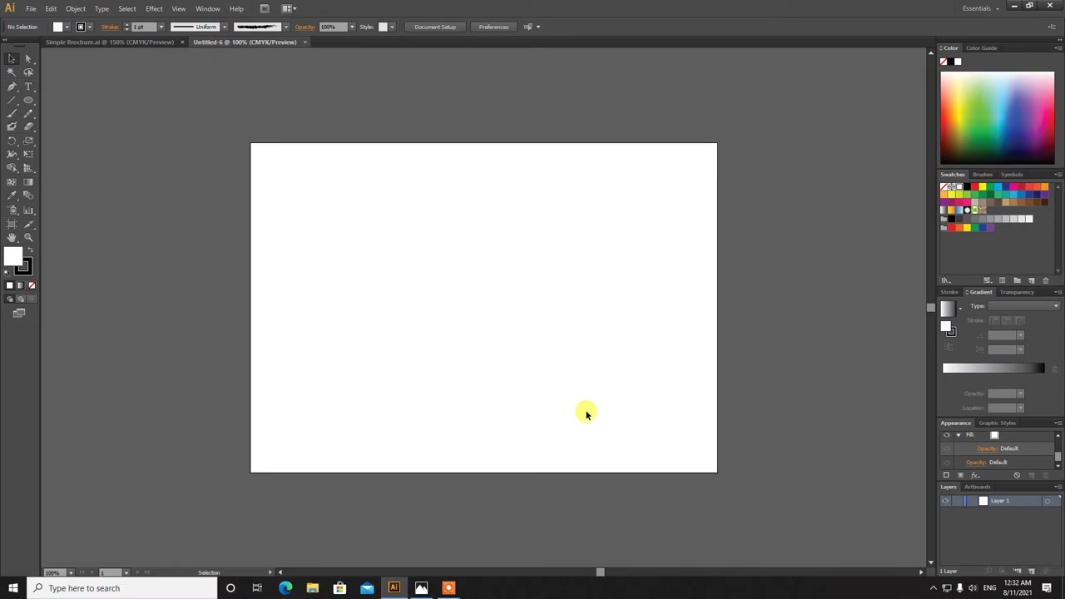
key(a)
key(ctrl+plus)
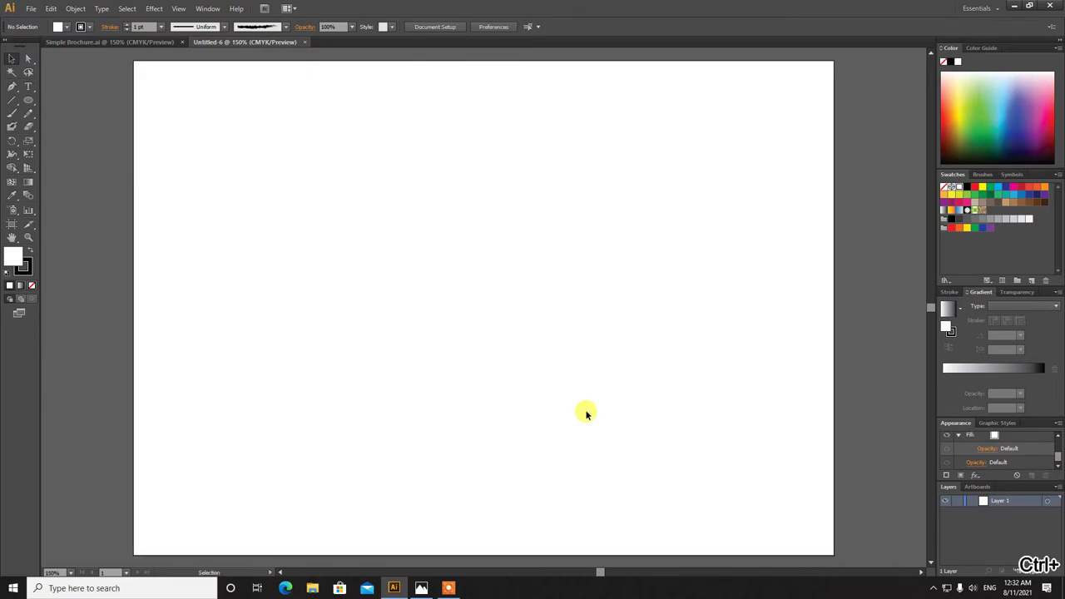
key(ctrl+minus)
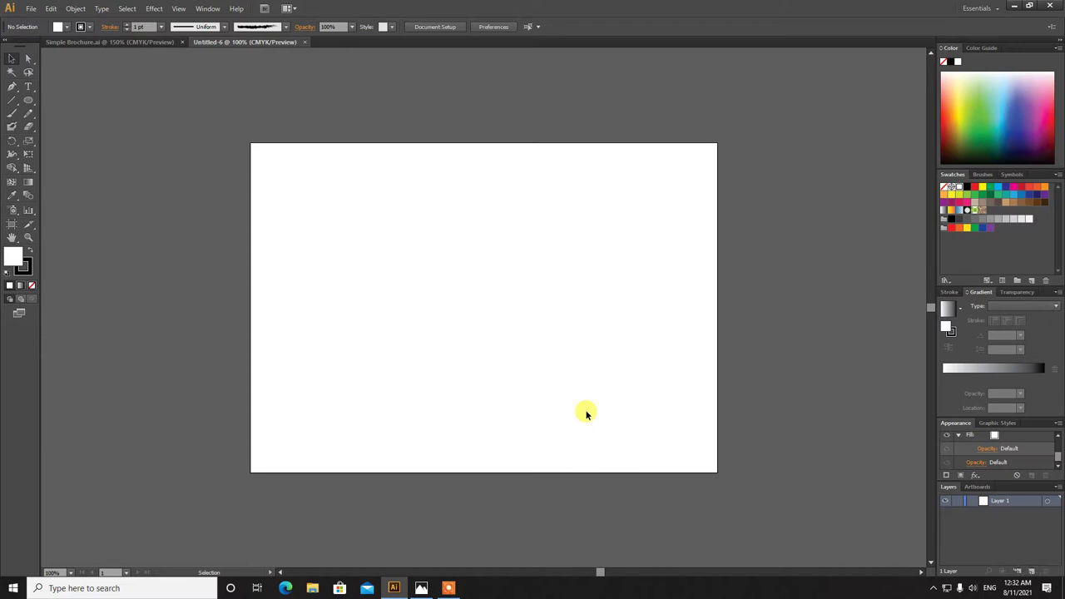
key(ctrl+plus)
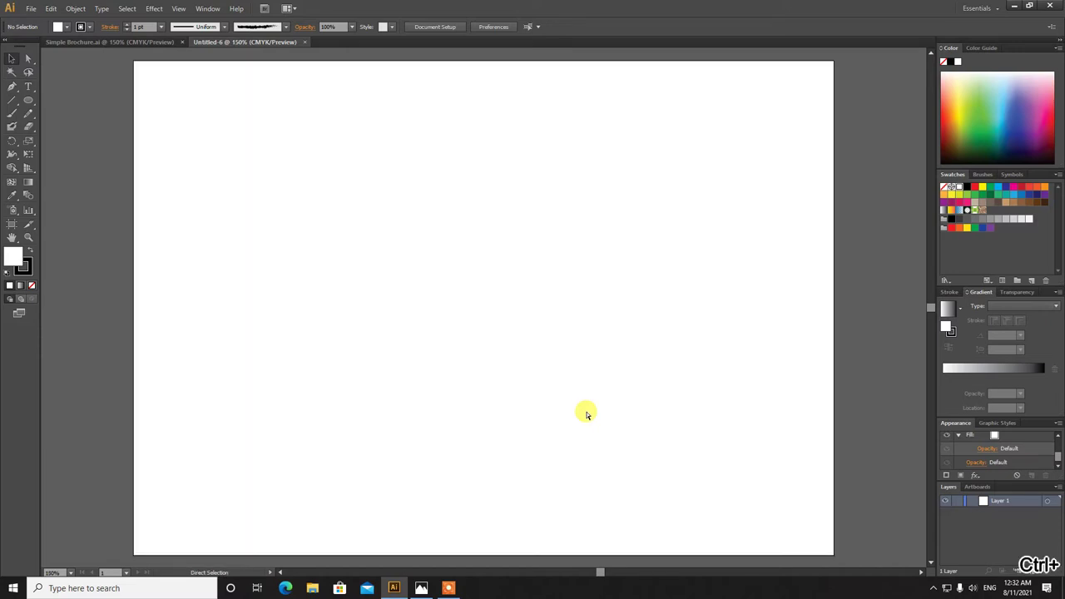
key(ctrl+minus)
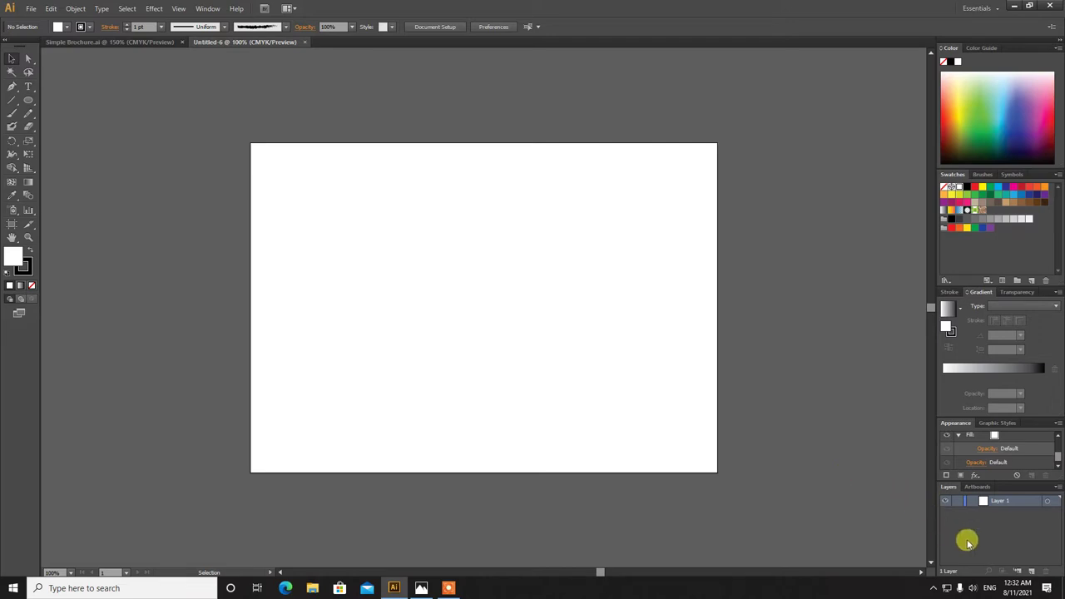
Add Layer 2 above Layer 1 and make Layer 1 the active layer.
click(1032, 574)
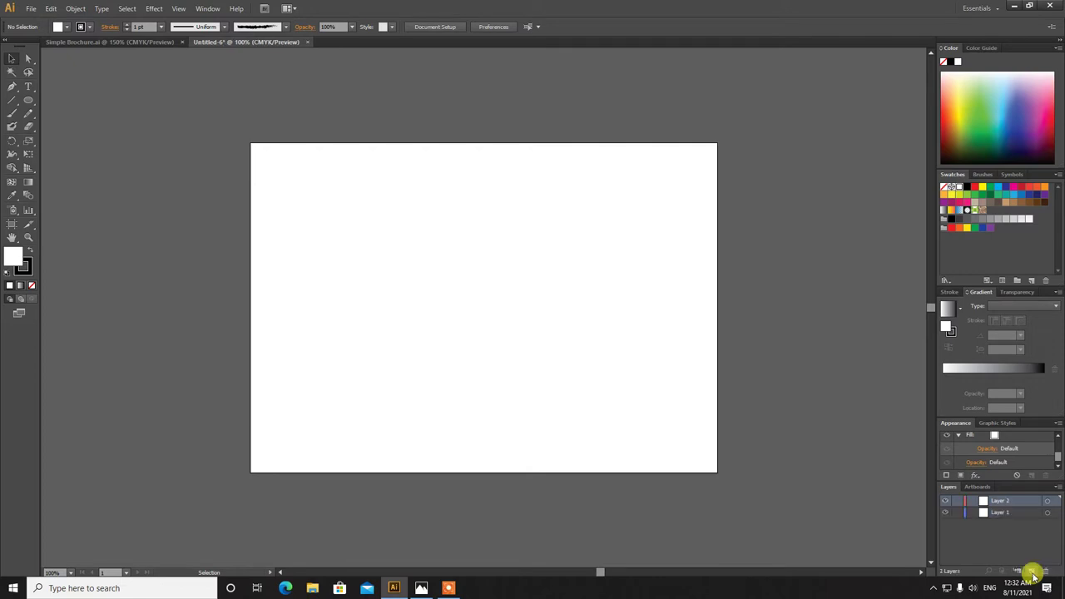
click(1008, 513)
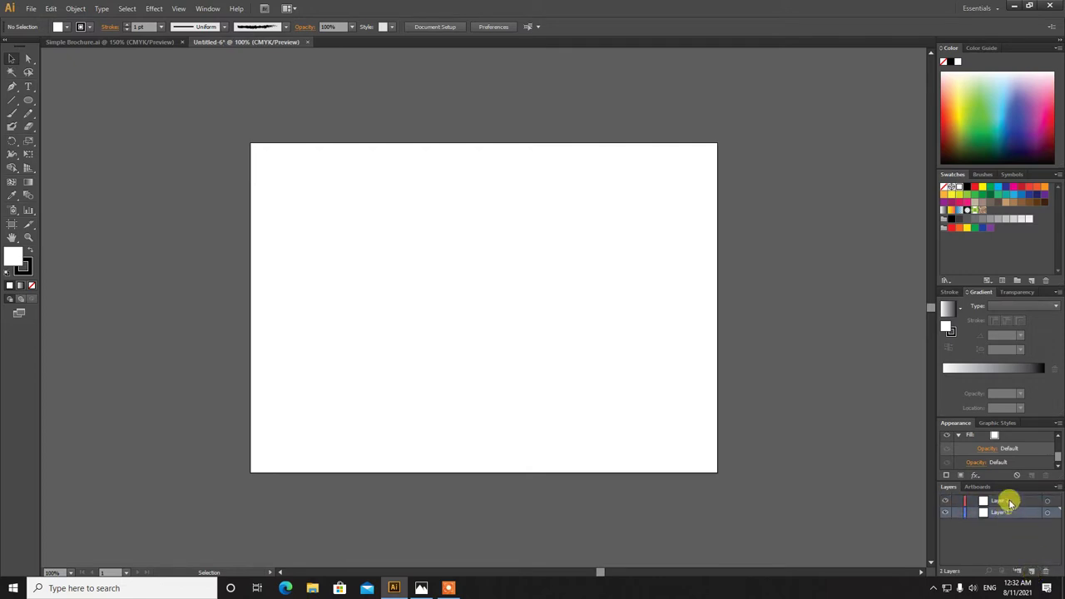
click(1008, 503)
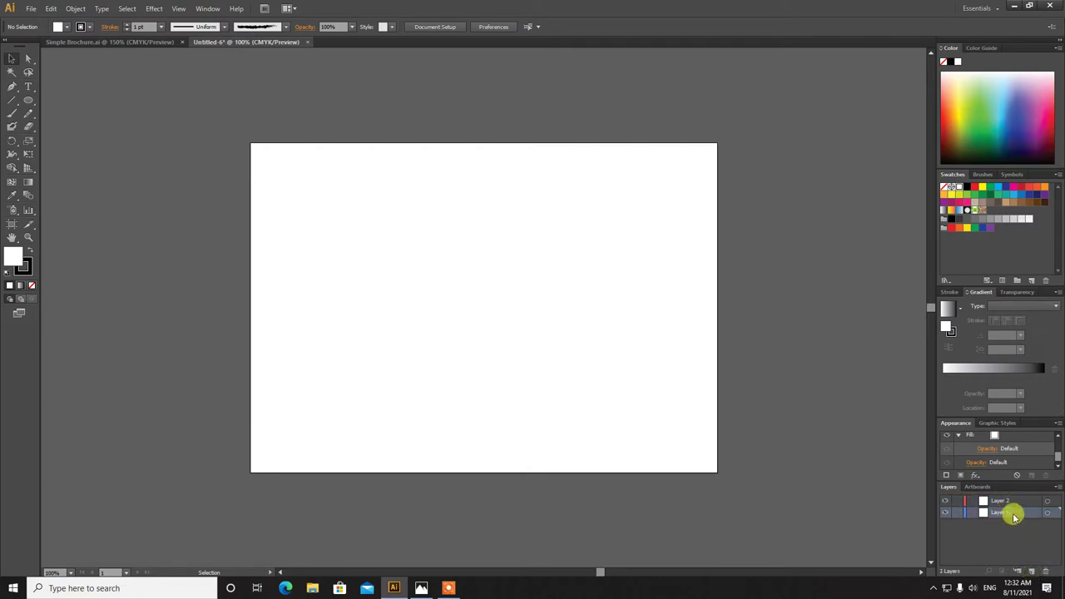
click(1002, 502)
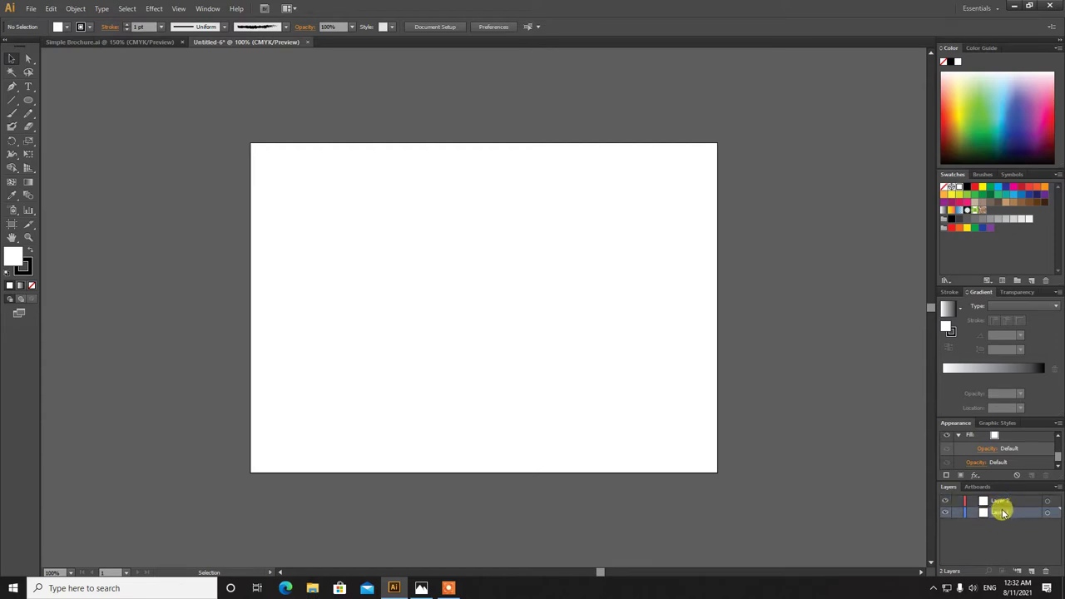
click(450, 588)
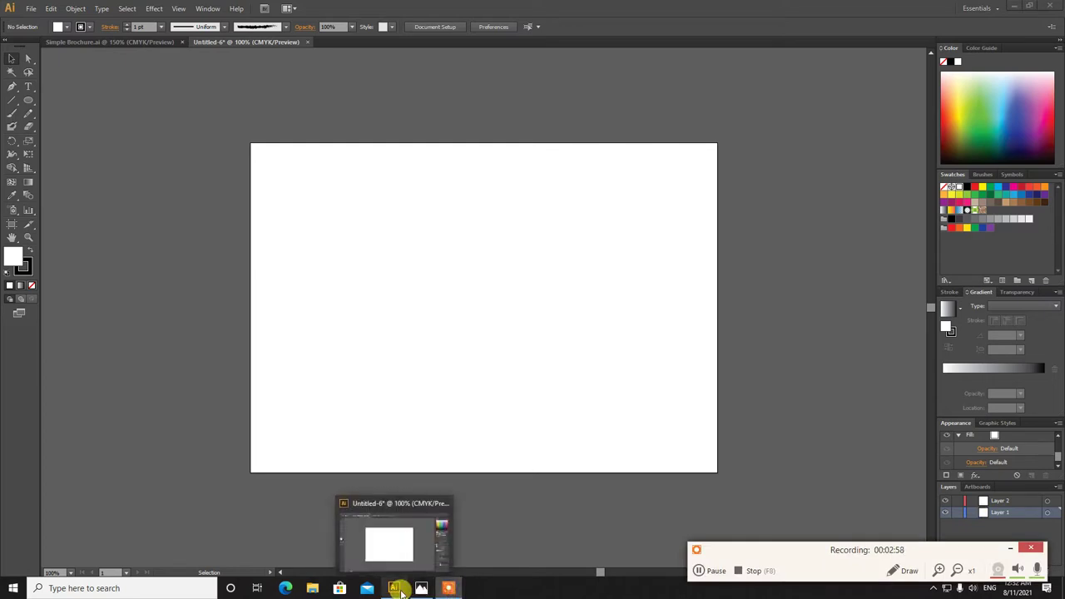
mouse_move(421, 588)
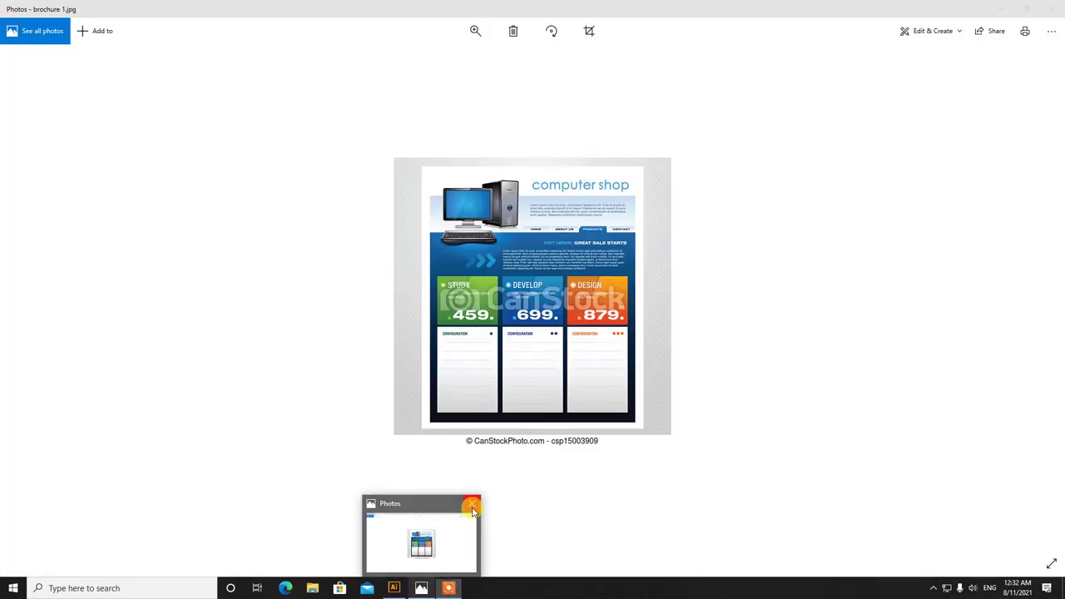
click(471, 504)
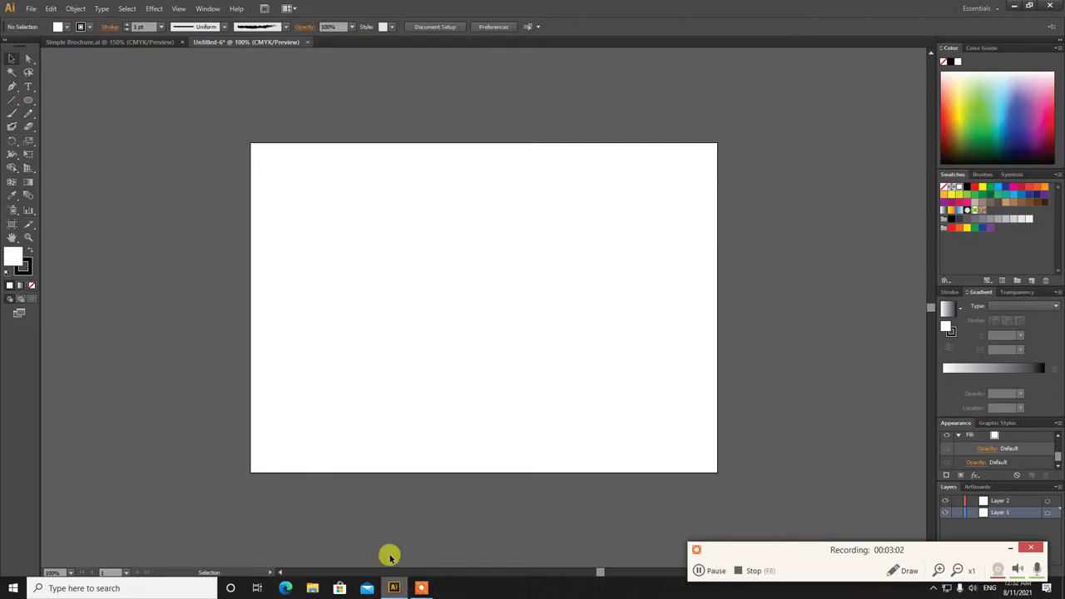
click(394, 587)
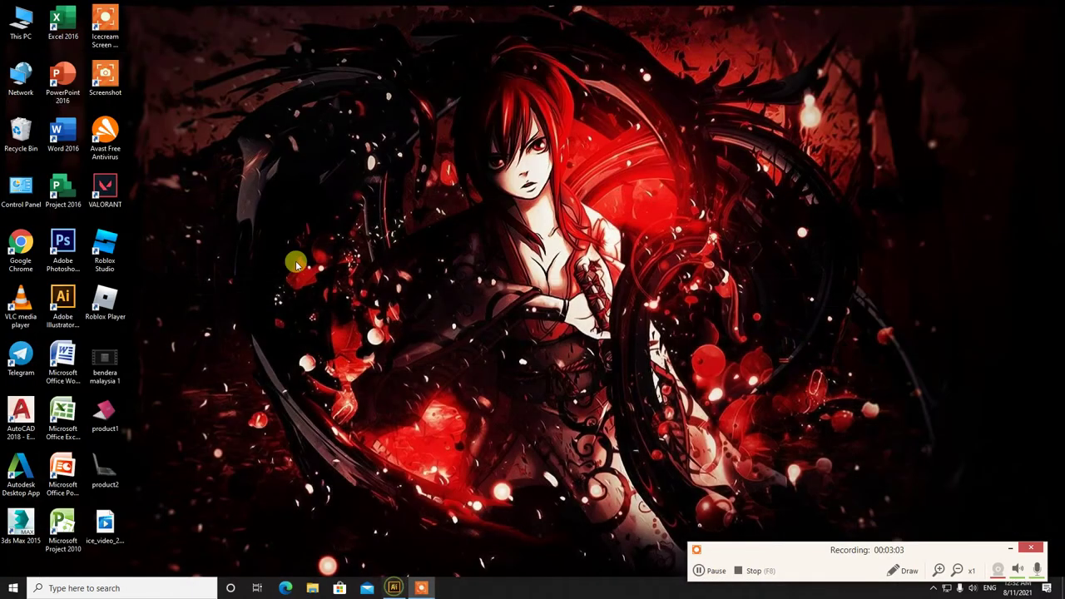
click(402, 587)
click(124, 42)
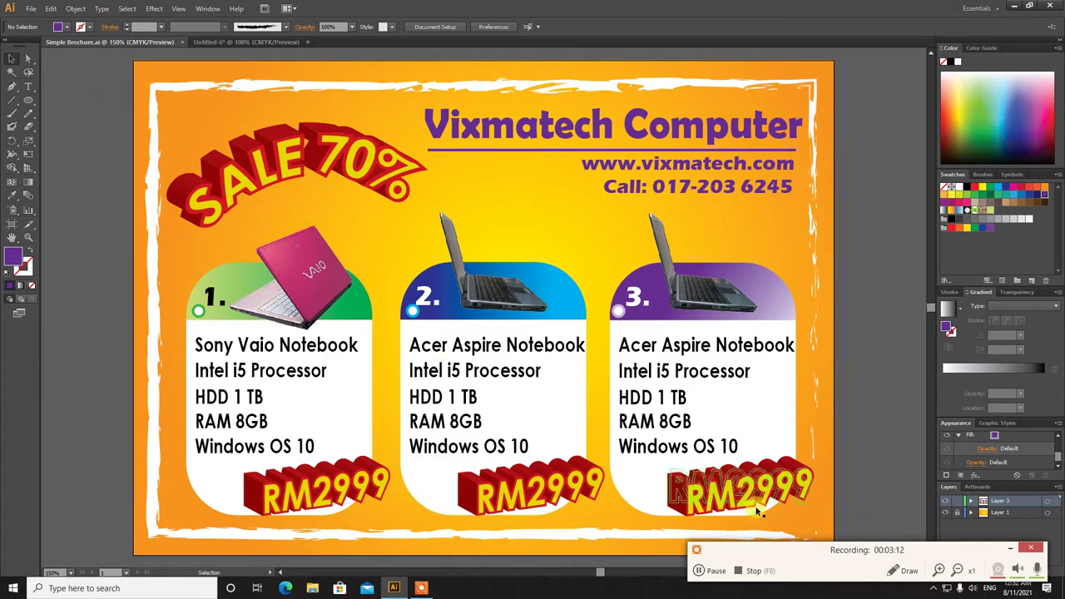
click(1009, 547)
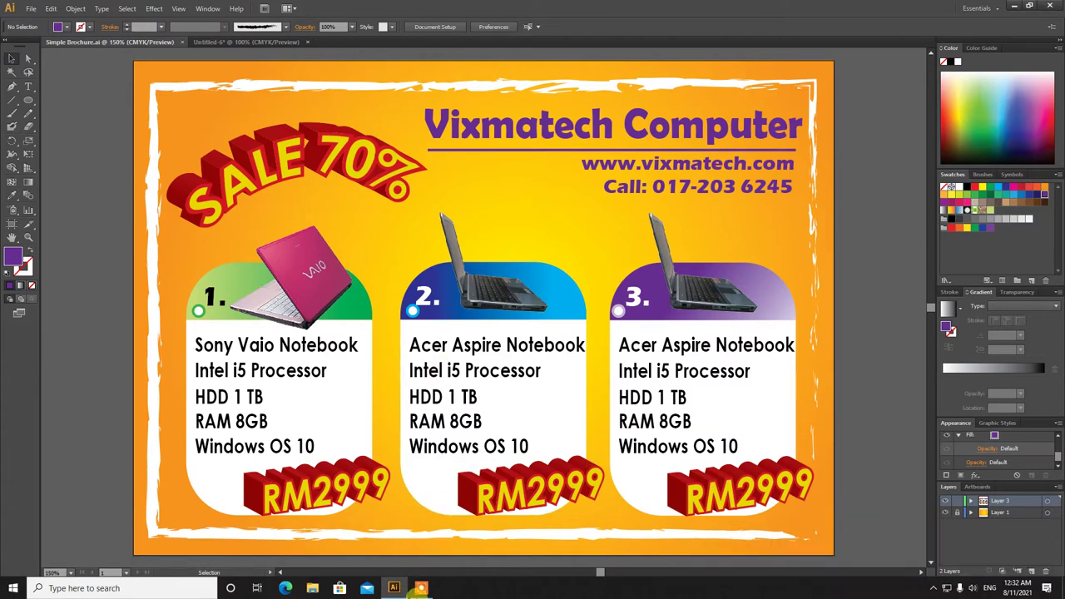
click(396, 588)
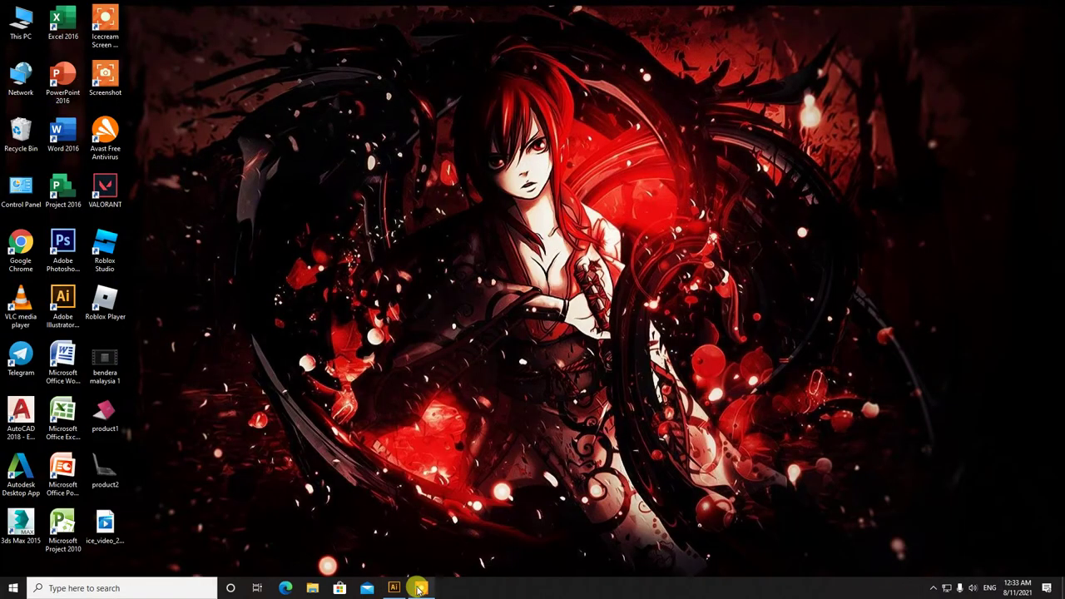
click(391, 591)
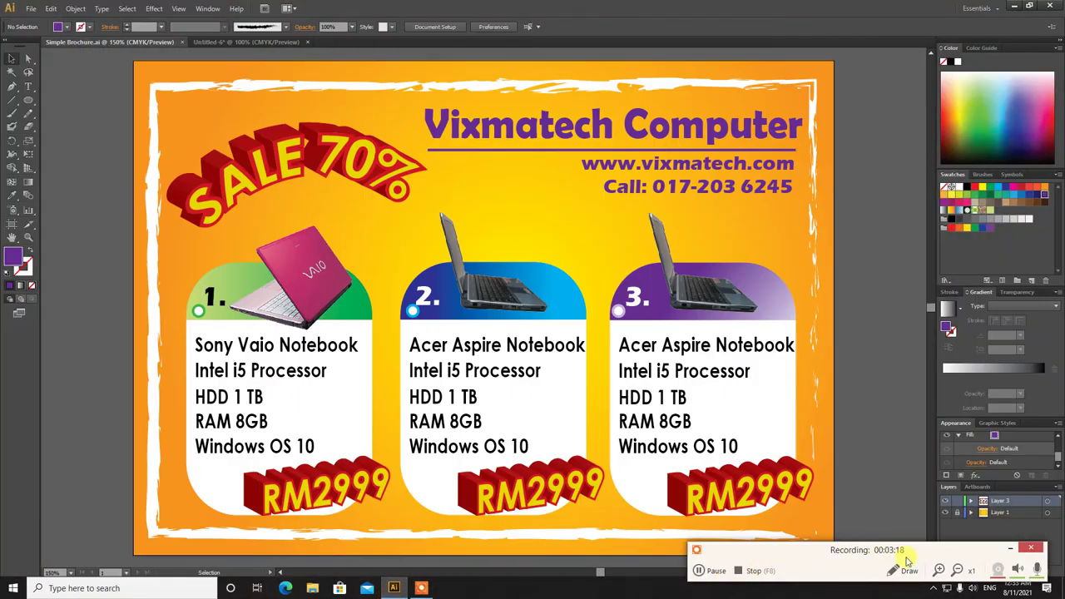
click(245, 42)
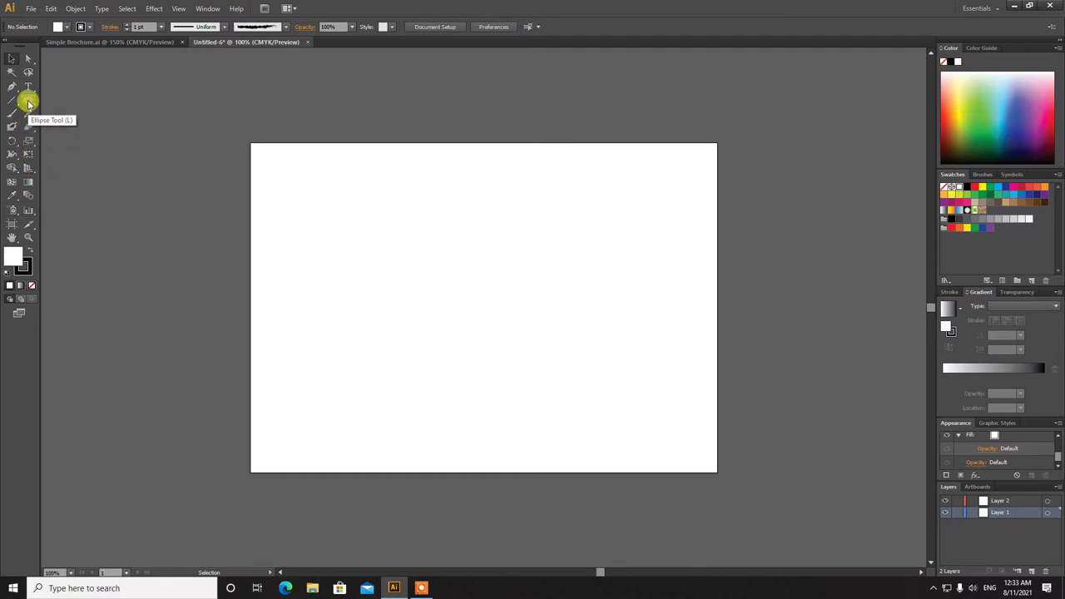
Draw a rectangle in the middle of the artboard with the Rectangle Tool.
drag(28, 103, 75, 107)
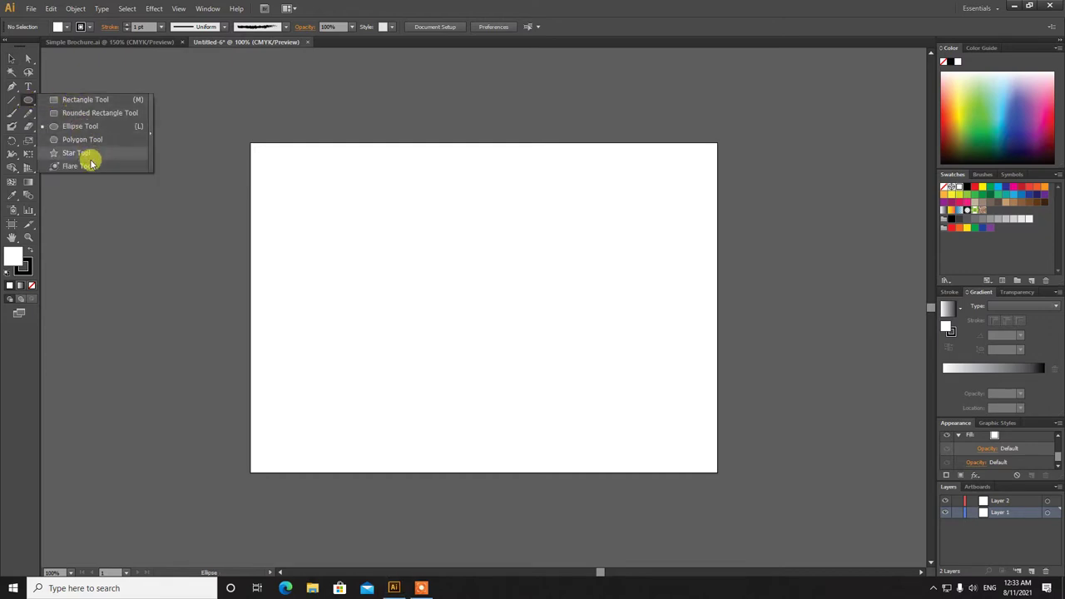
mouse_move(75, 107)
mouse_down()
mouse_move(98, 116)
mouse_move(100, 107)
mouse_up()
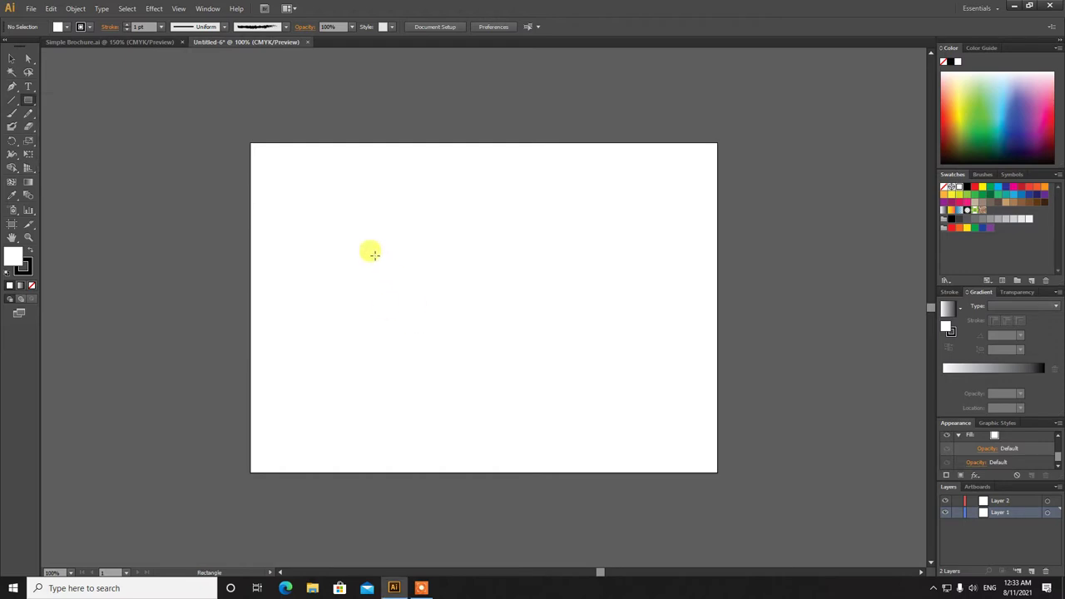
drag(332, 220, 612, 399)
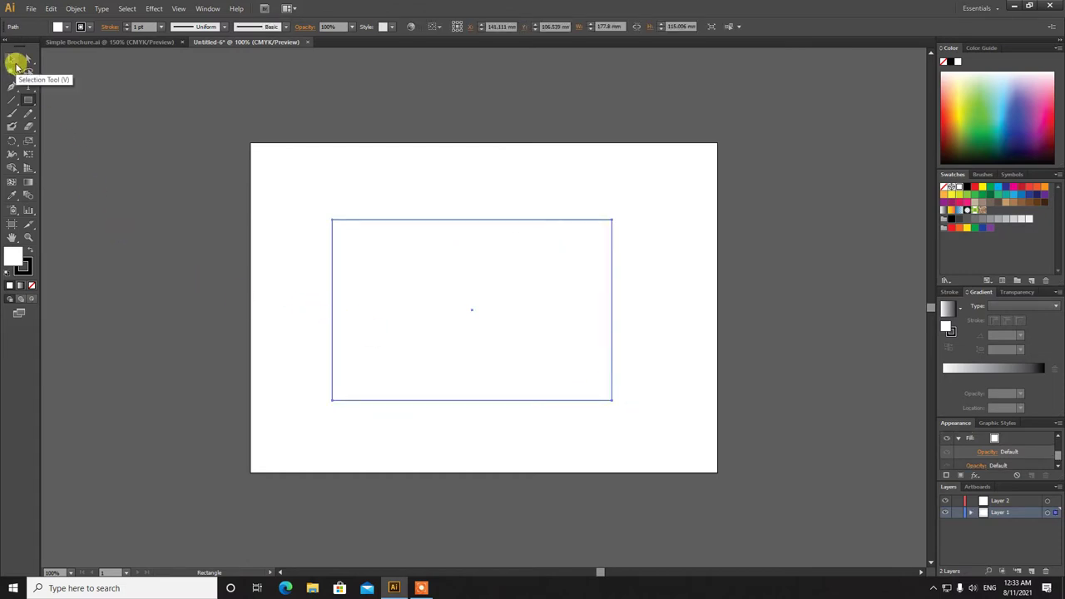
click(16, 66)
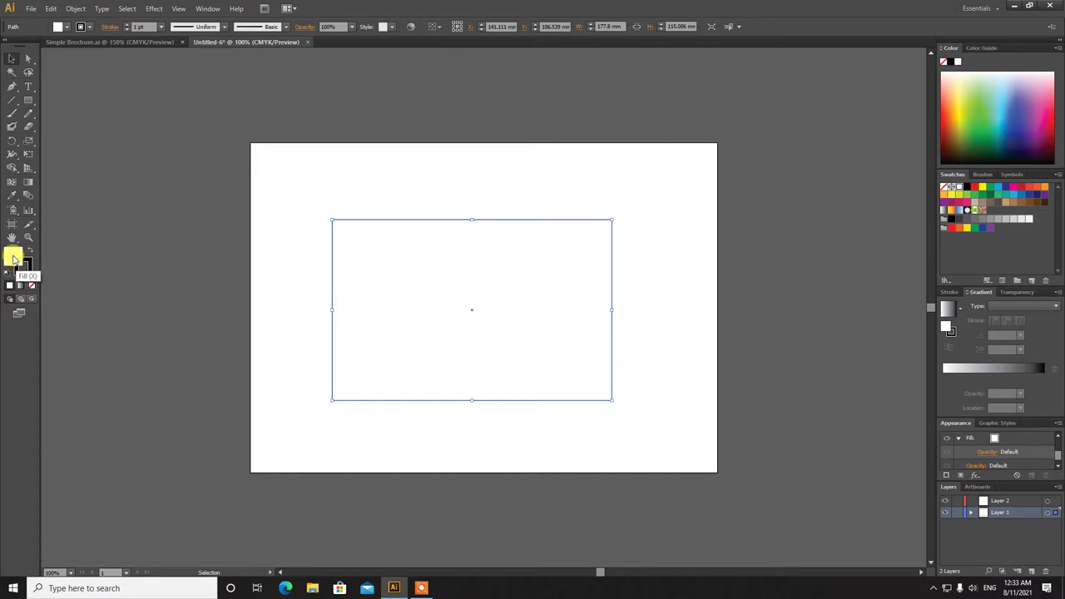
Fill the rectangle yellow with no stroke and stretch it to the full 297 × 210 mm artboard.
key(x)
click(984, 190)
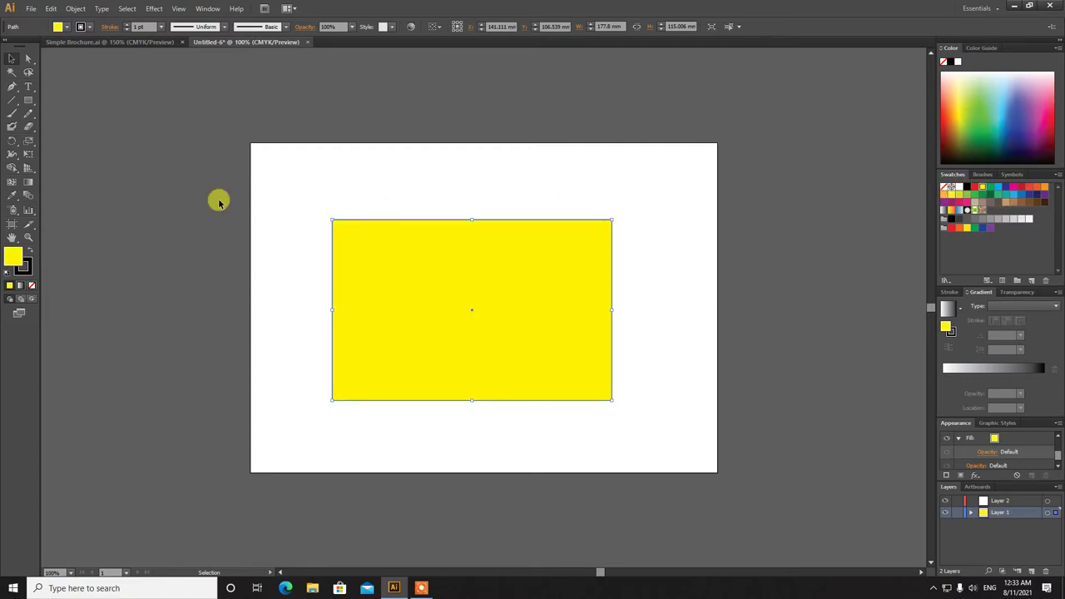
click(29, 270)
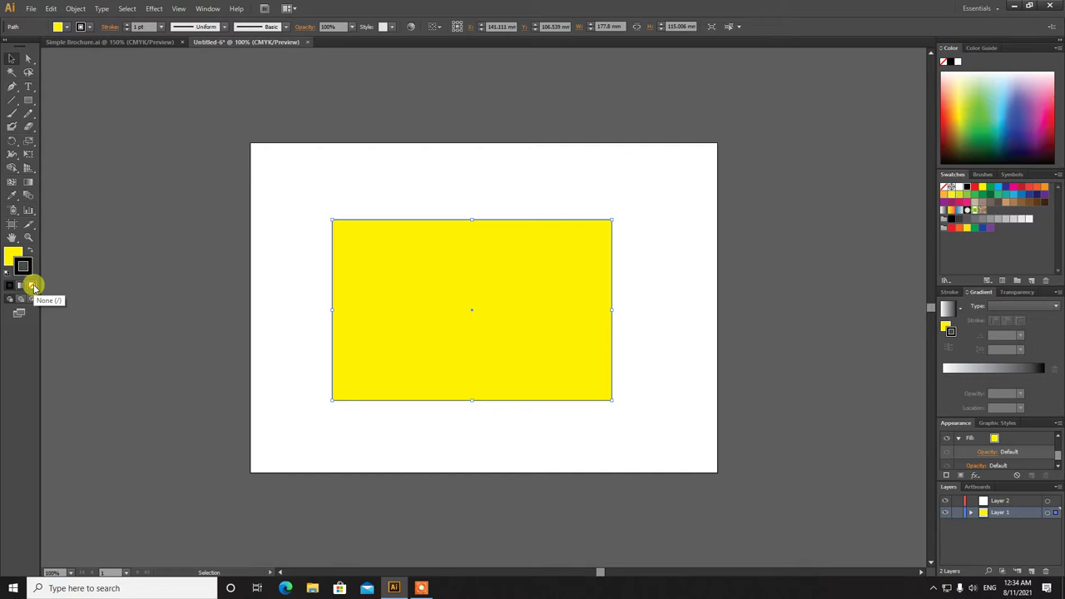
click(33, 288)
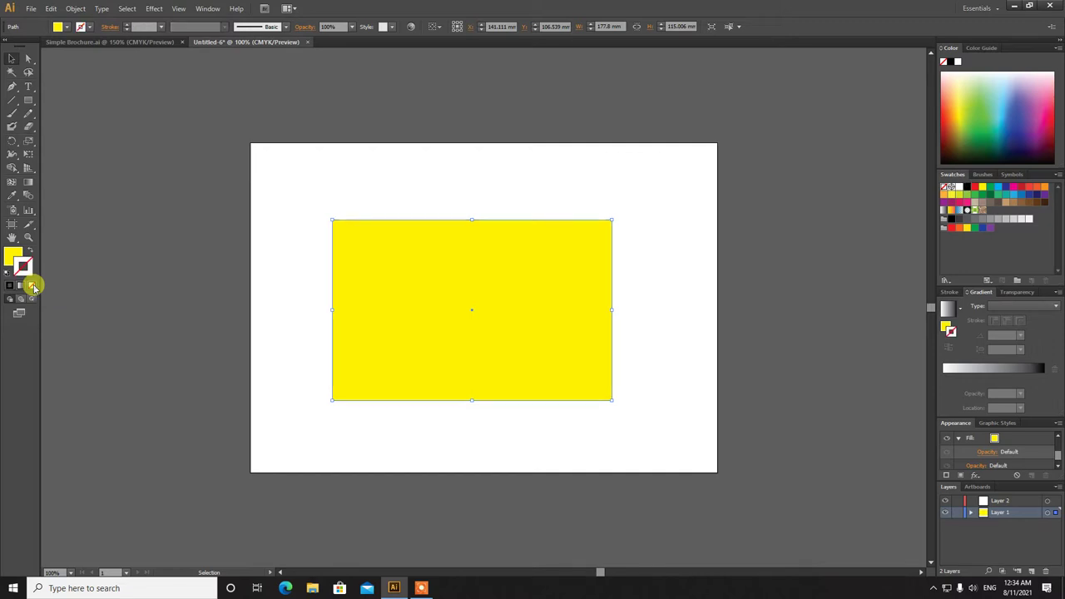
click(348, 230)
drag(331, 222, 250, 143)
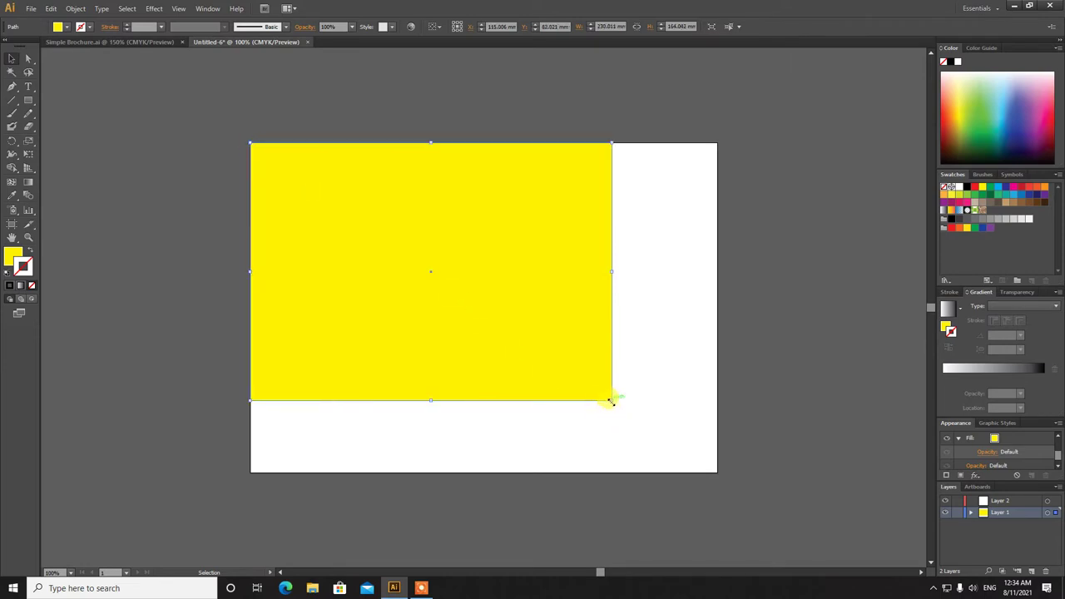
drag(616, 402, 715, 468)
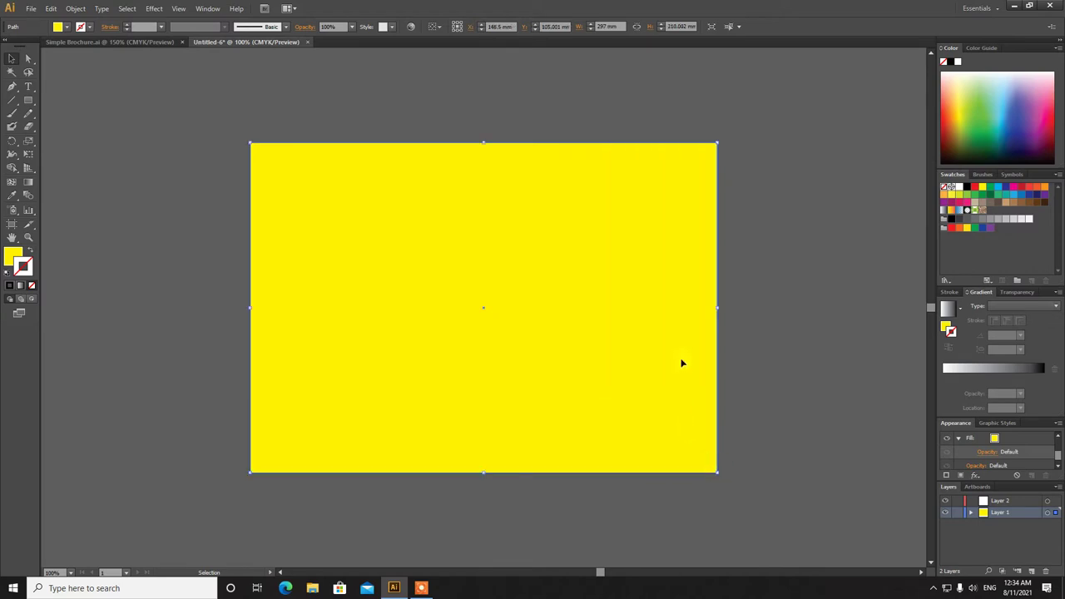
Replace the White, Black gradient's stops with yellow and orange and make it radial.
click(14, 256)
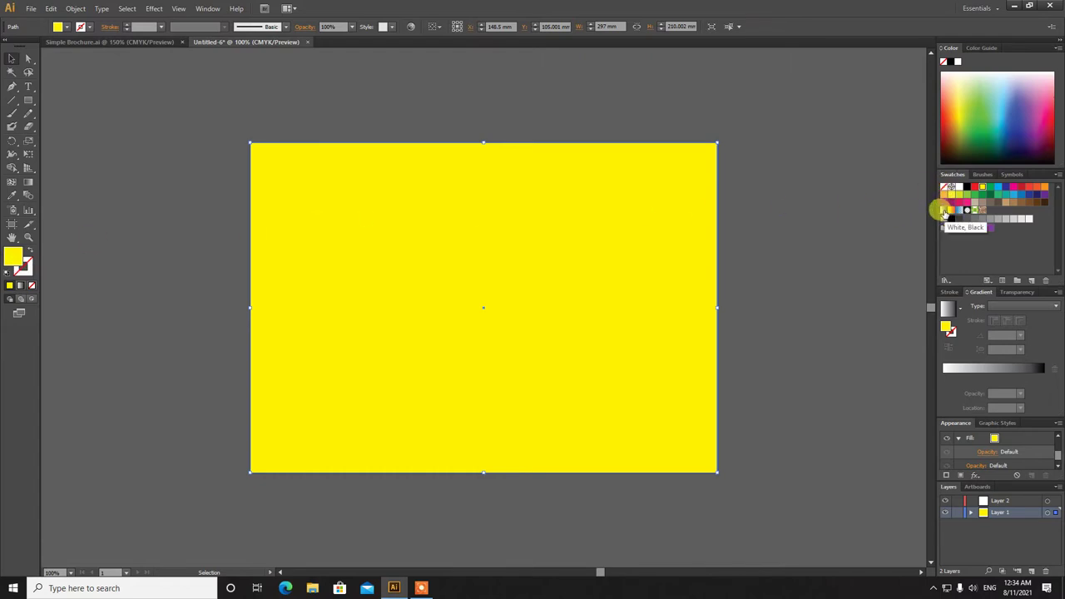
click(944, 212)
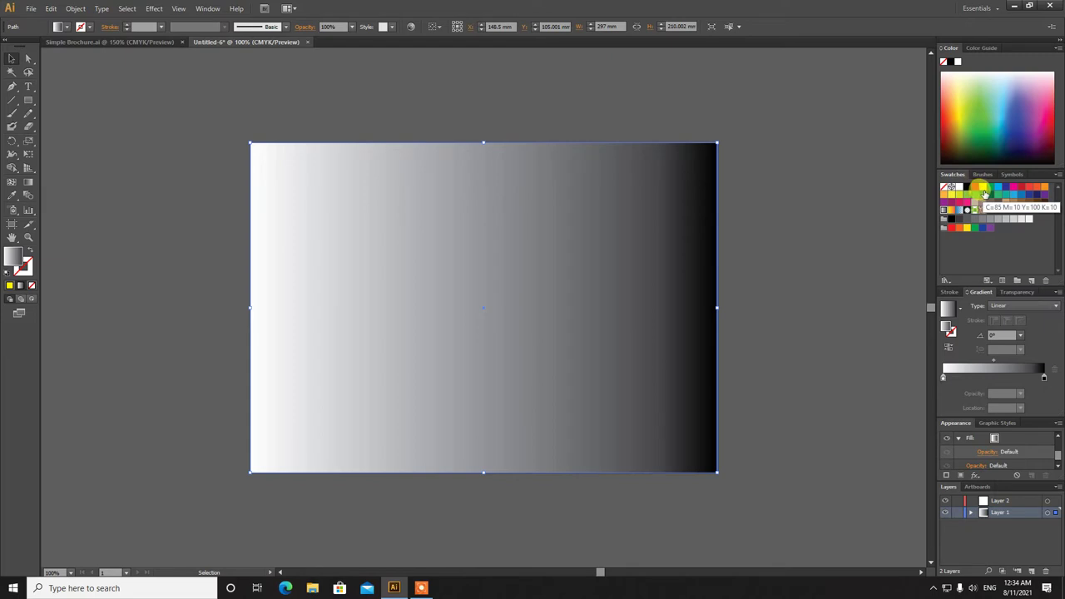
drag(983, 189, 953, 378)
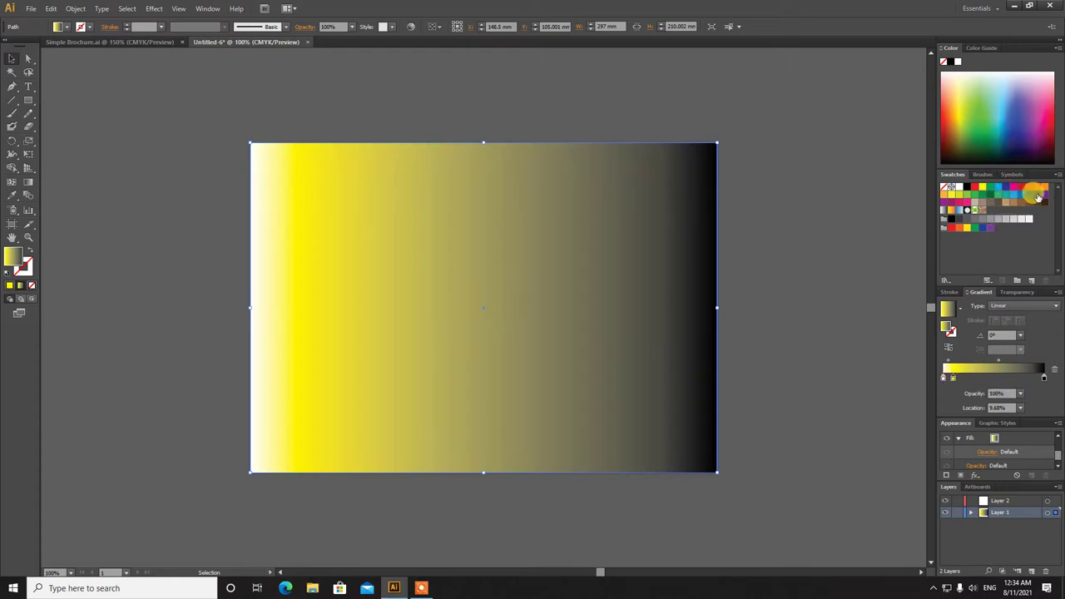
drag(1045, 190, 1034, 374)
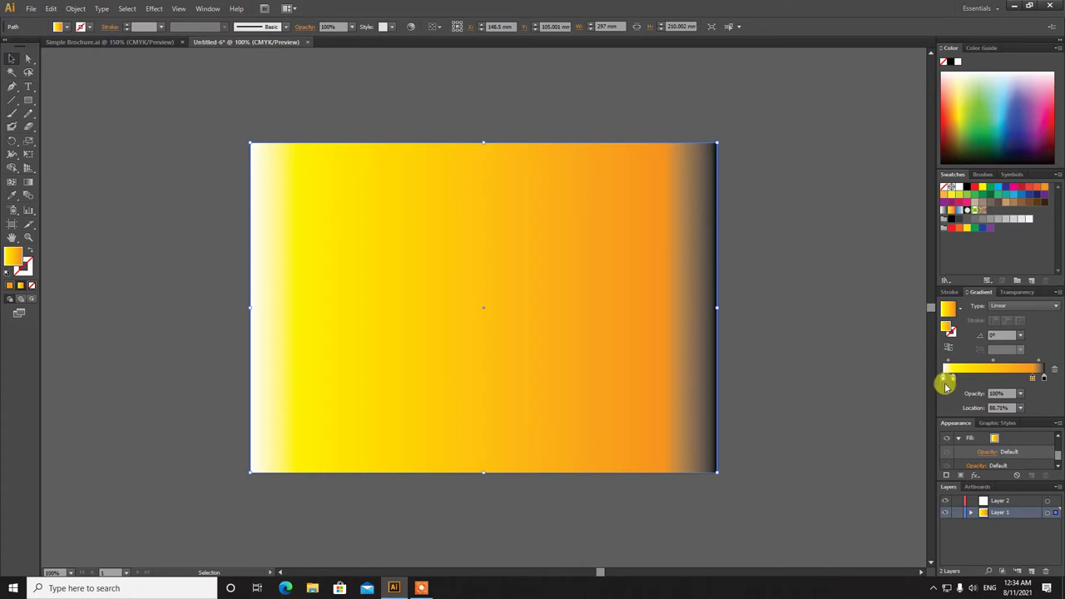
drag(945, 379, 943, 397)
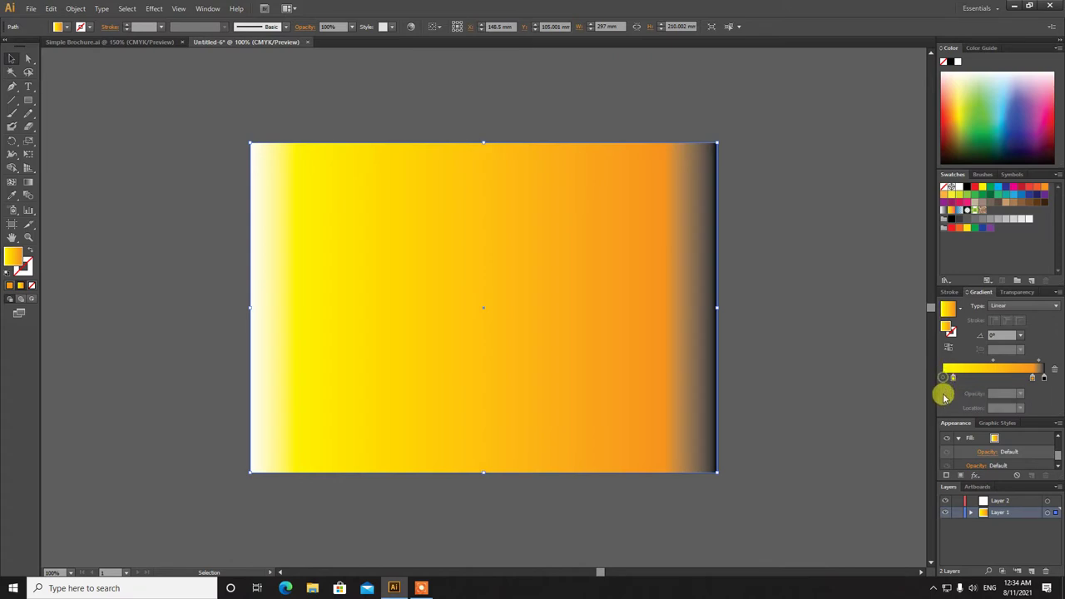
drag(1045, 377, 944, 382)
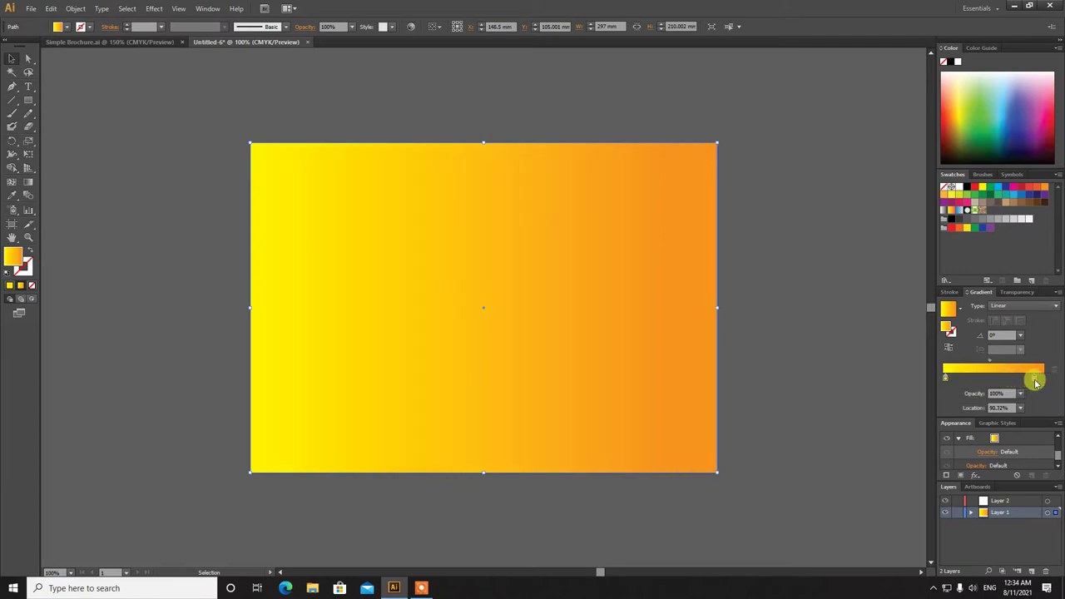
click(1019, 305)
click(1018, 325)
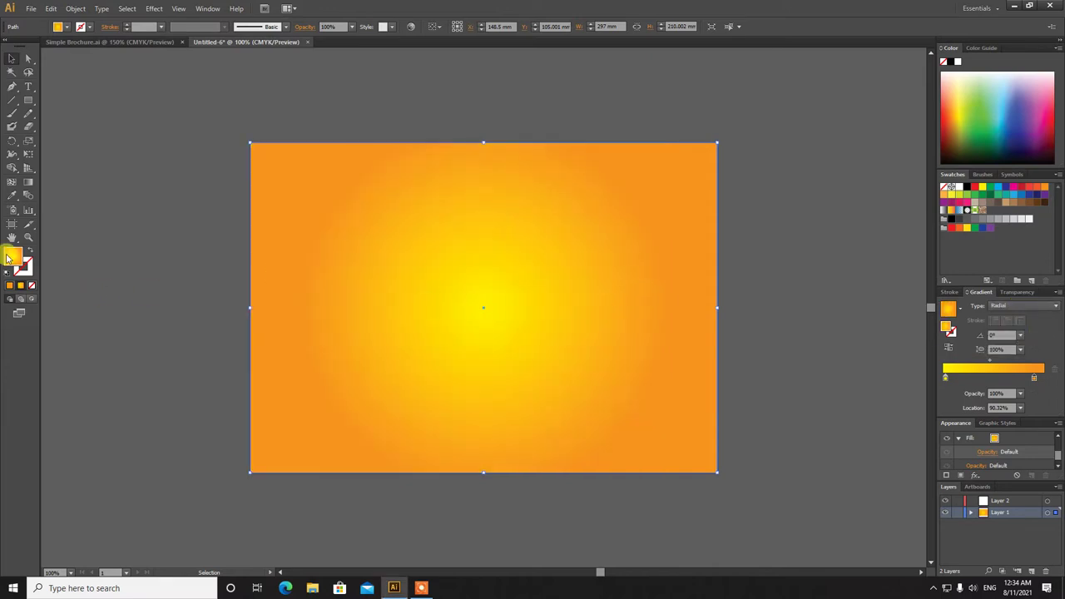
Drag the radial gradient until its yellow centre sits just below the page middle, then view the Simple Brochure.
click(28, 184)
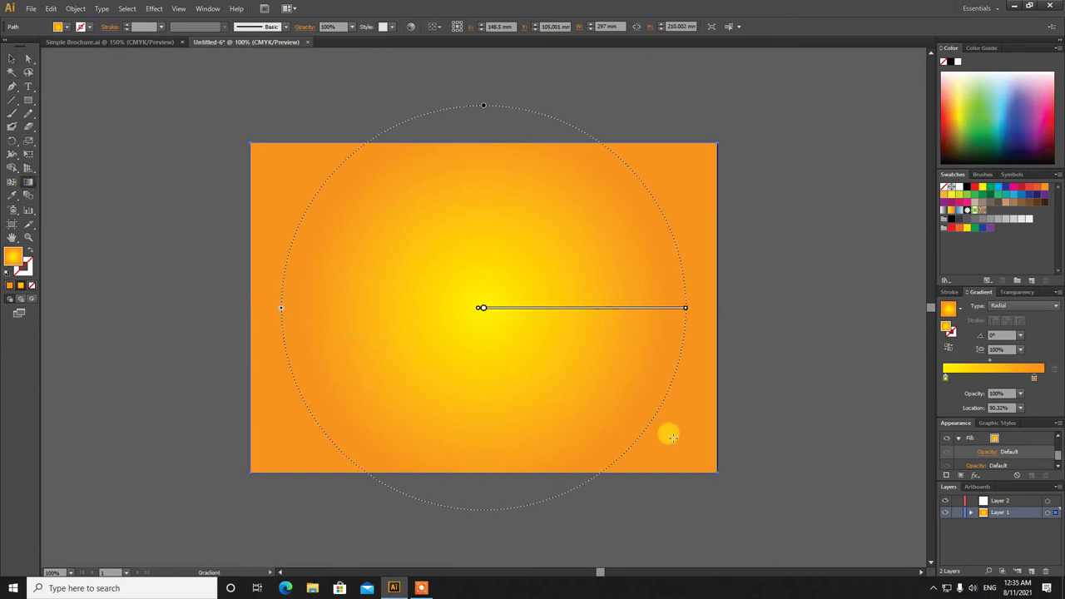
drag(541, 353, 747, 216)
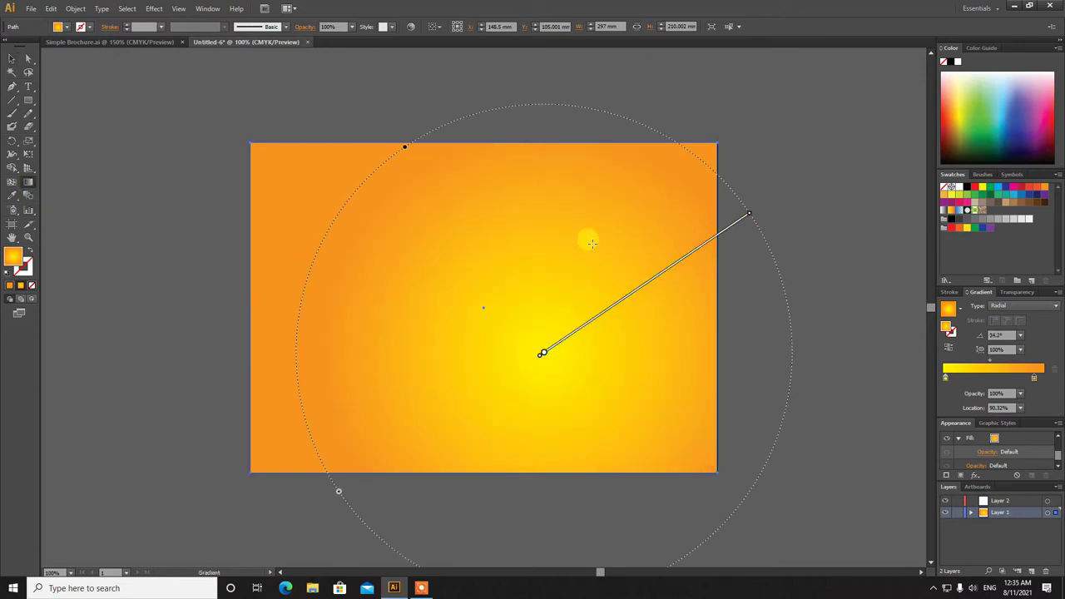
drag(578, 251, 736, 98)
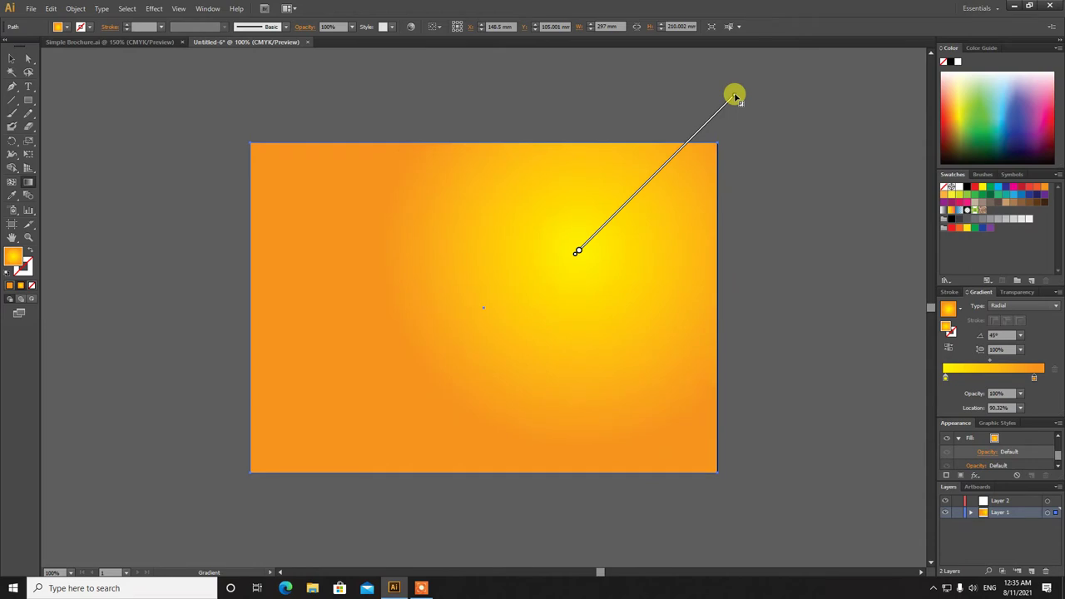
drag(479, 285, 698, 125)
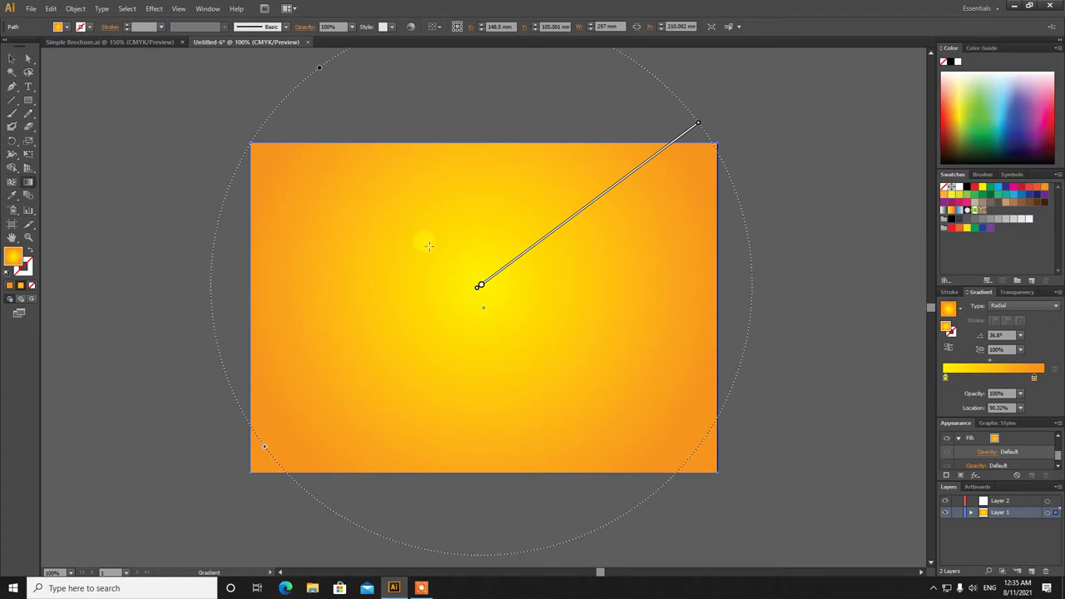
drag(405, 259, 582, 112)
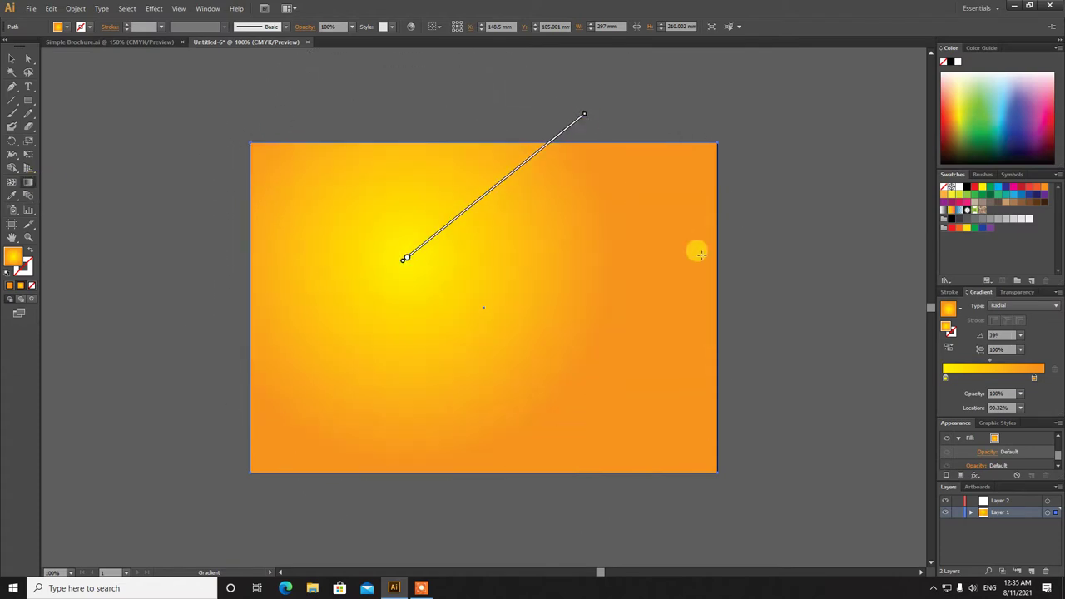
mouse_move(625, 285)
mouse_down()
mouse_move(491, 155)
mouse_move(433, 119)
mouse_up()
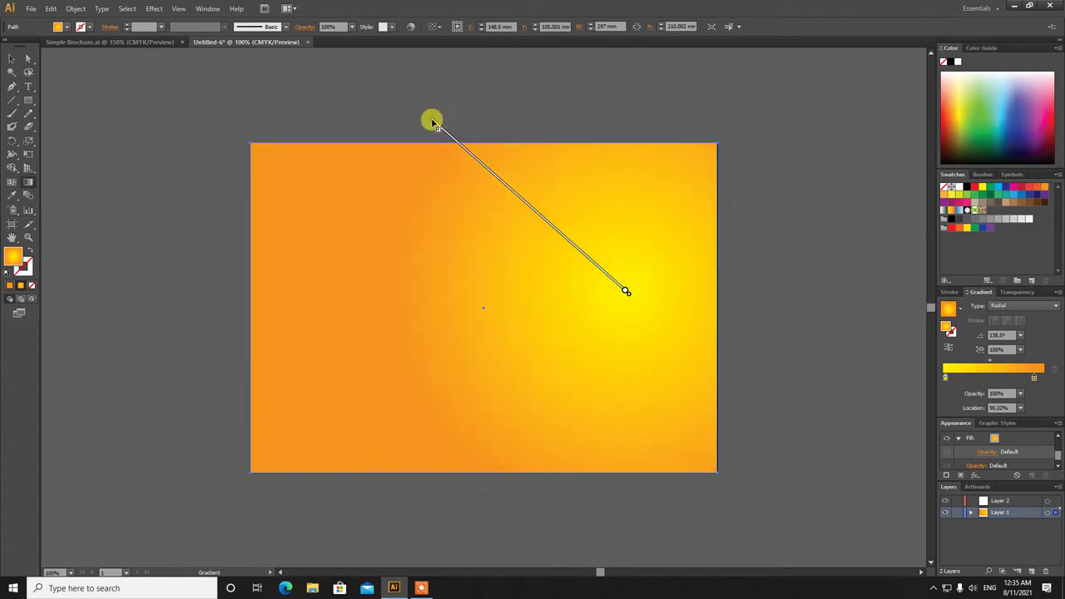
drag(592, 241, 381, 123)
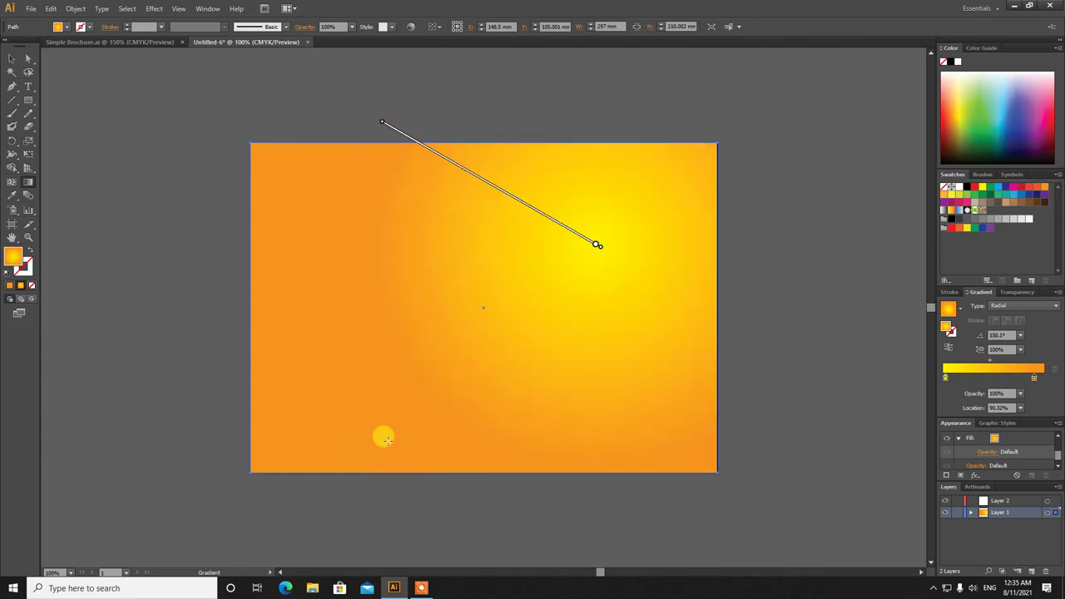
mouse_move(495, 339)
mouse_down()
mouse_move(460, 215)
mouse_move(363, 106)
mouse_up()
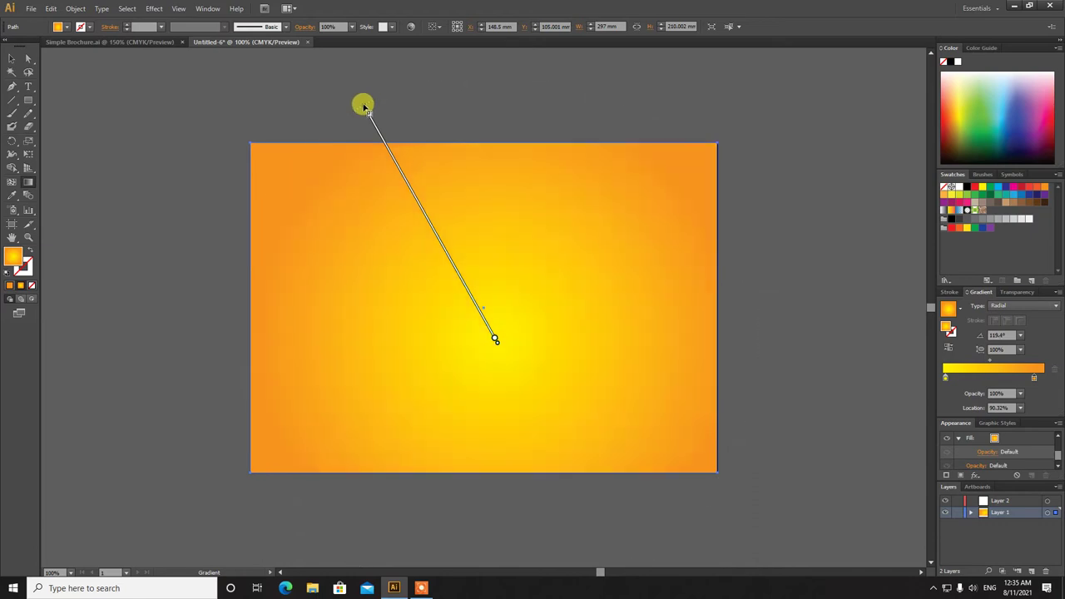
click(12, 58)
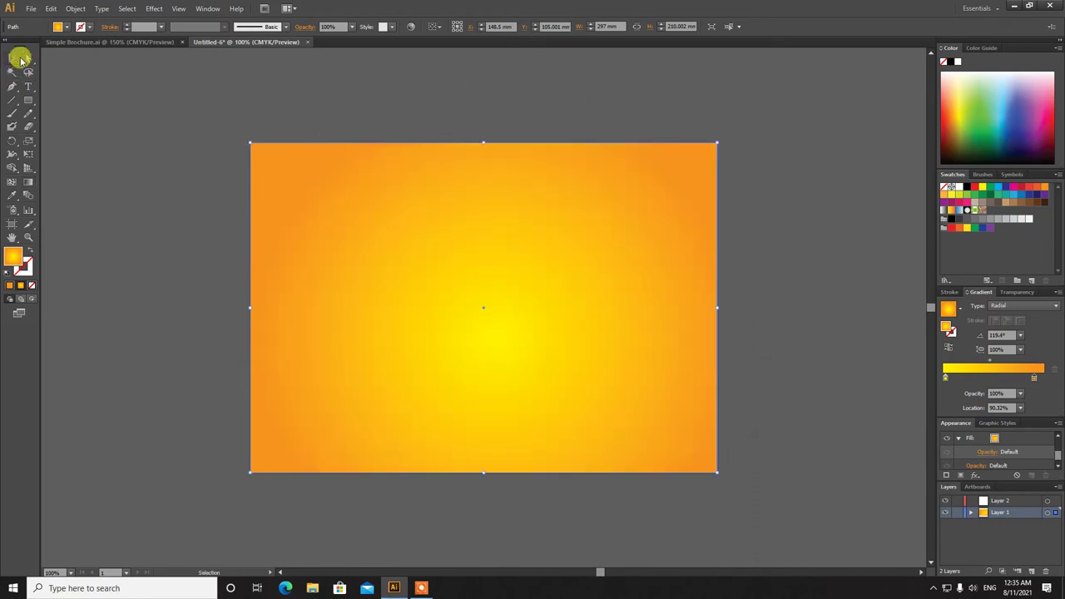
click(97, 43)
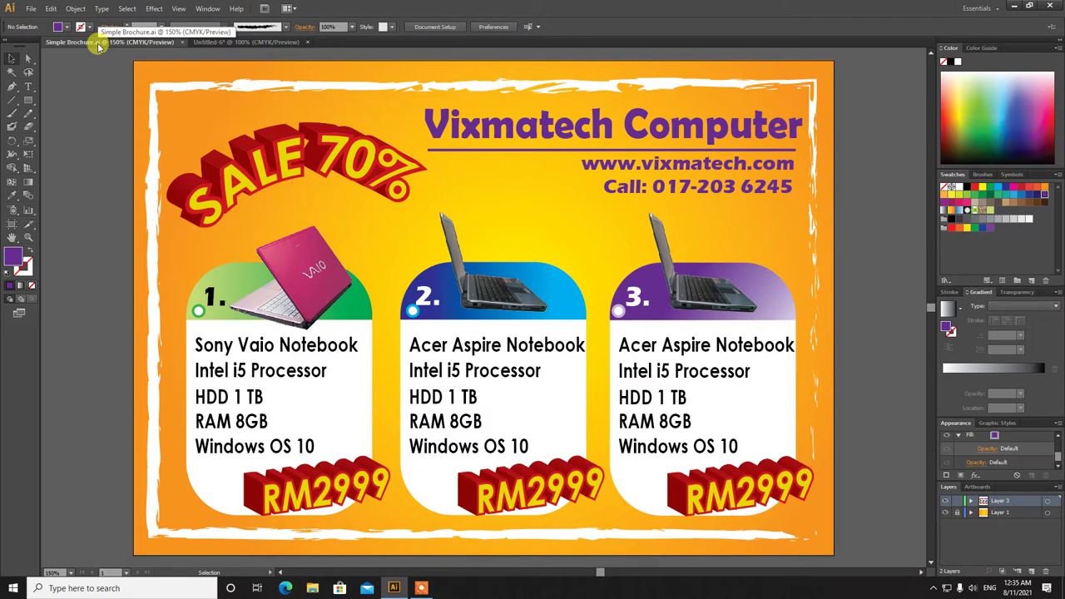
Zoom the reference brochure out to 100% and return to the Untitled-6 document.
key(ctrl+minus)
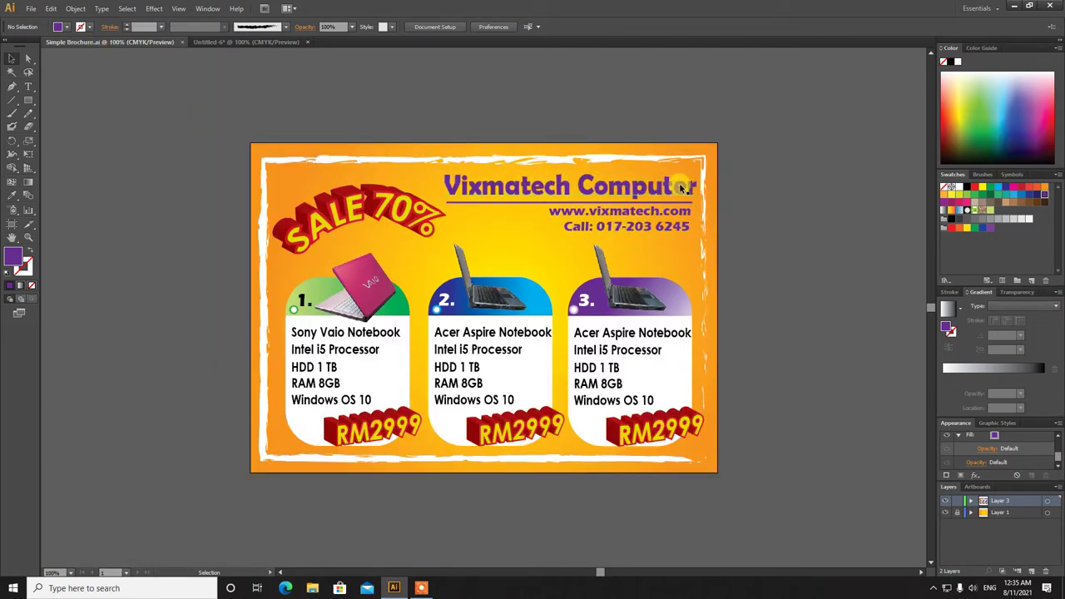
click(243, 42)
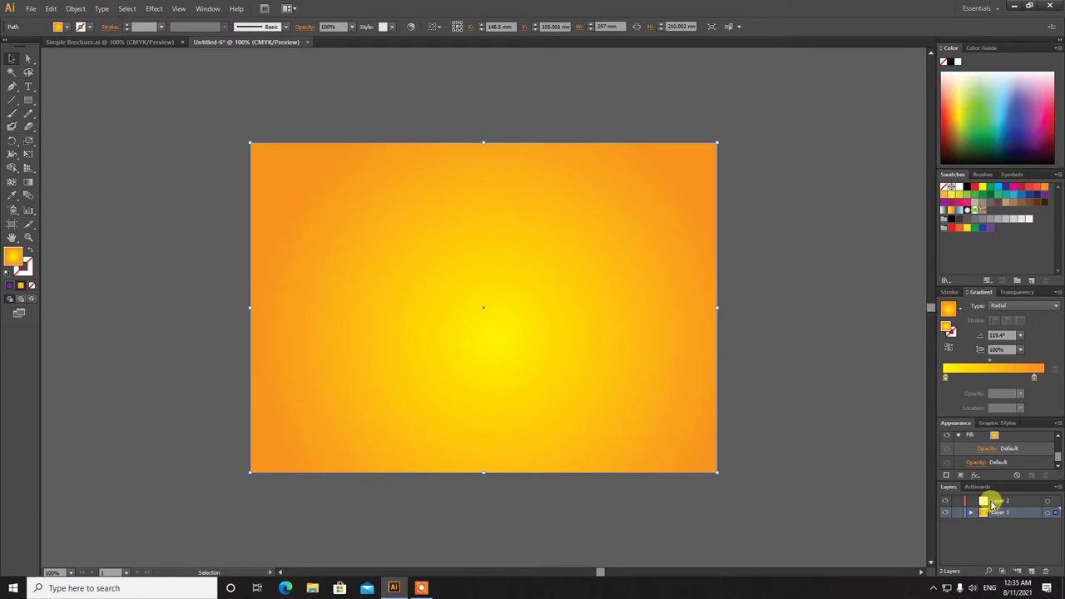
Type 'Vixmatech Computer' on Layer 2 near the page top and enlarge it to about 41 pt.
click(994, 502)
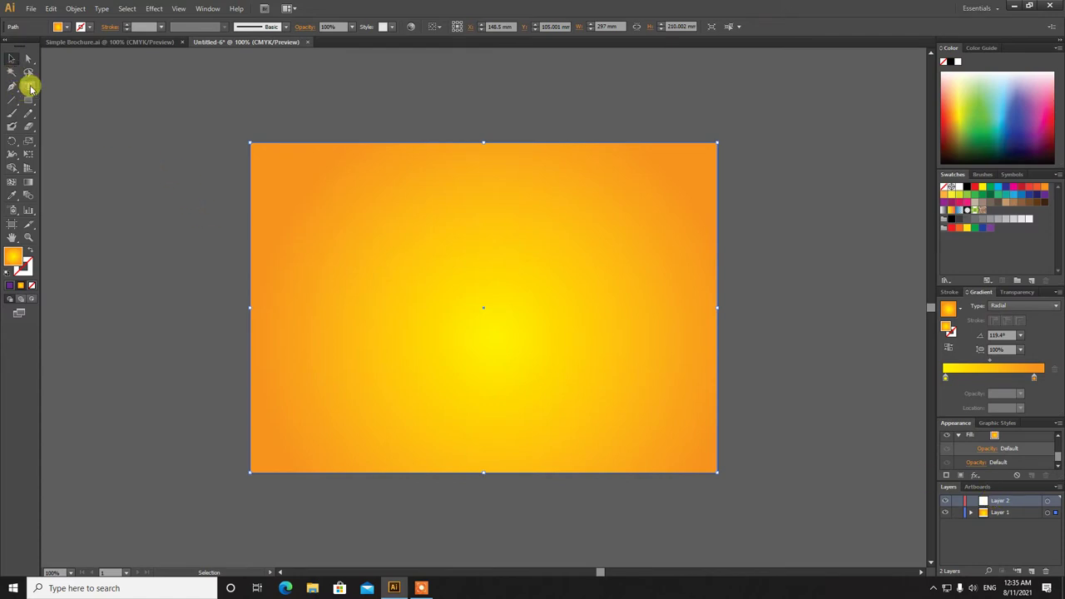
click(29, 86)
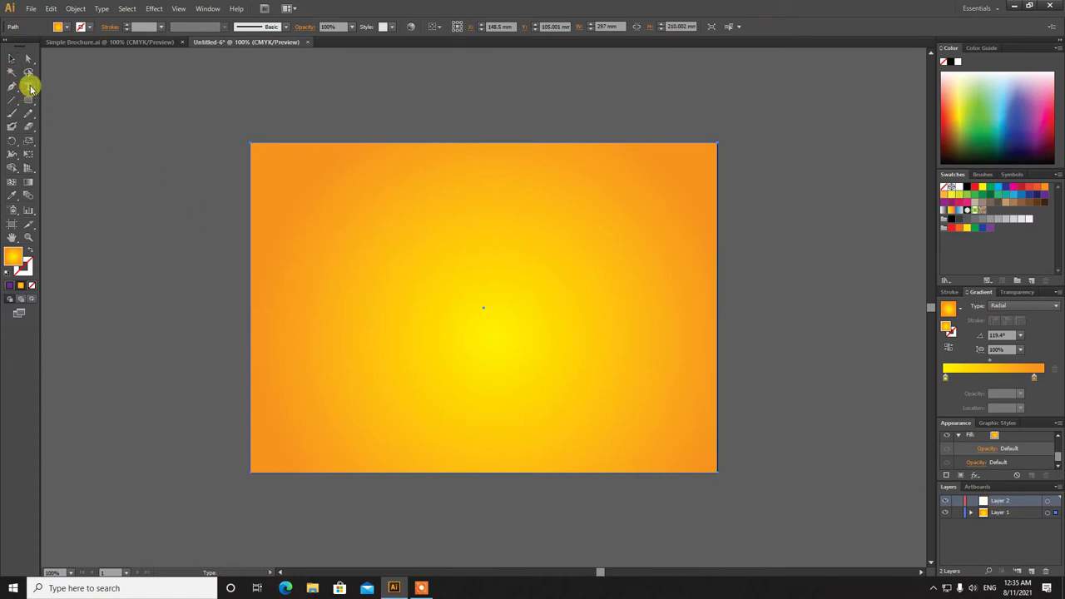
click(478, 197)
text(Vixmatech Computer)
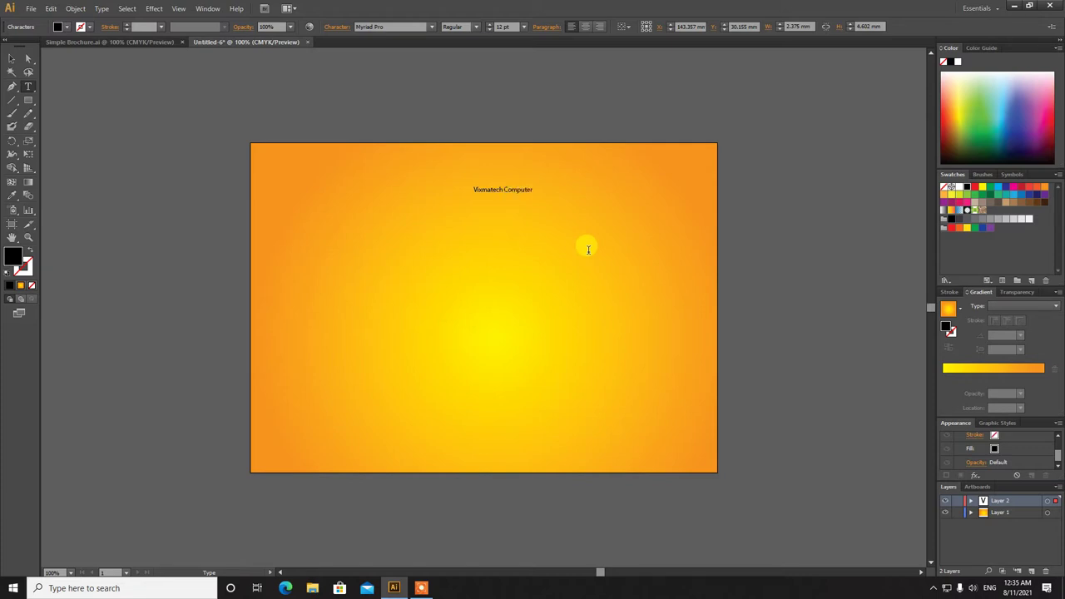
click(12, 58)
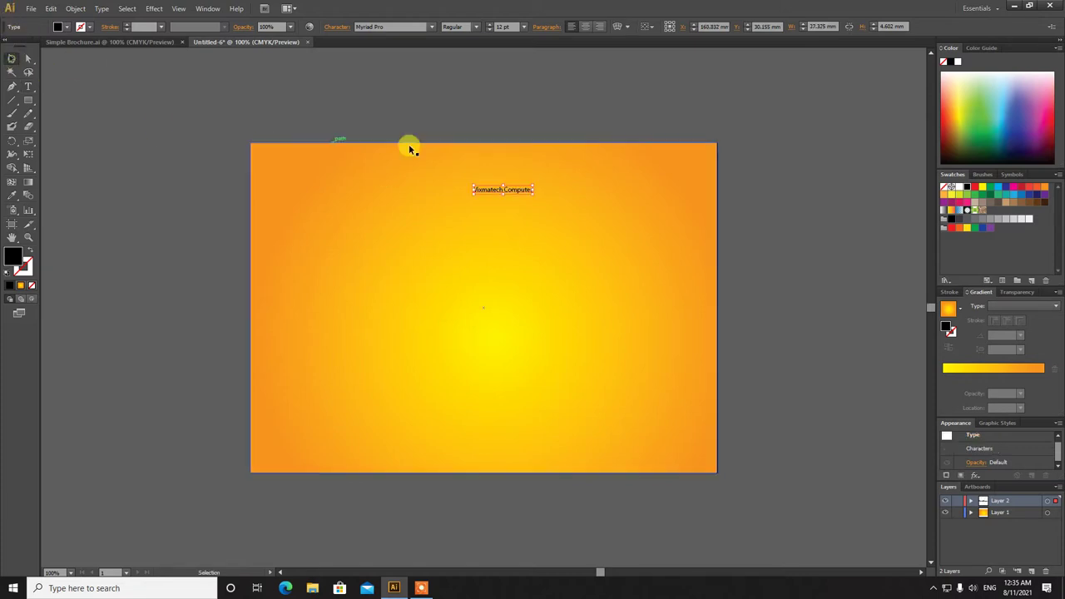
click(525, 191)
mouse_move(535, 194)
mouse_down()
mouse_move(654, 208)
mouse_move(678, 176)
mouse_up()
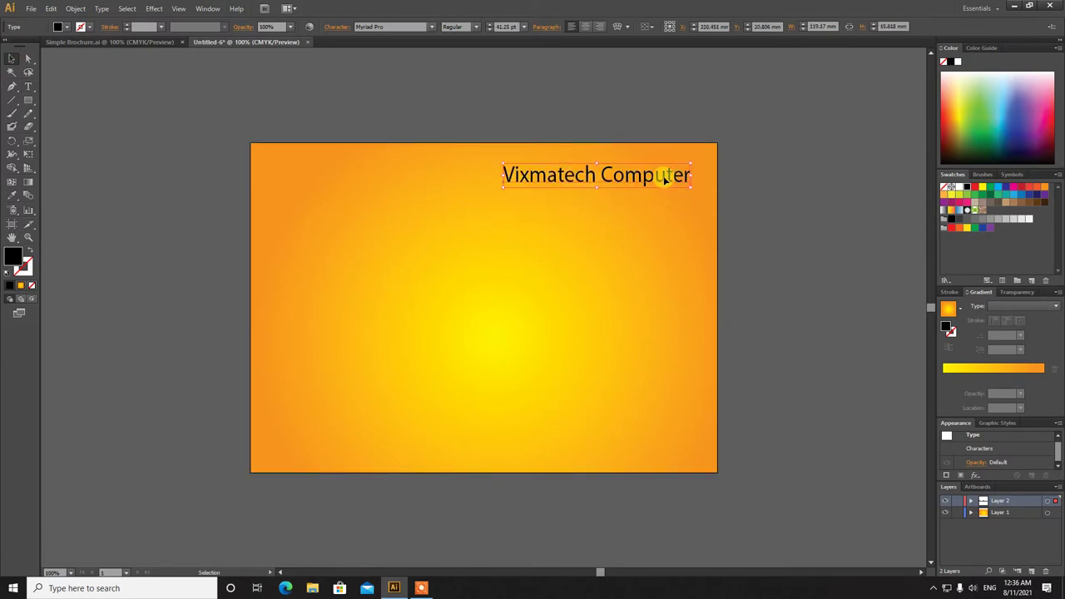
click(404, 245)
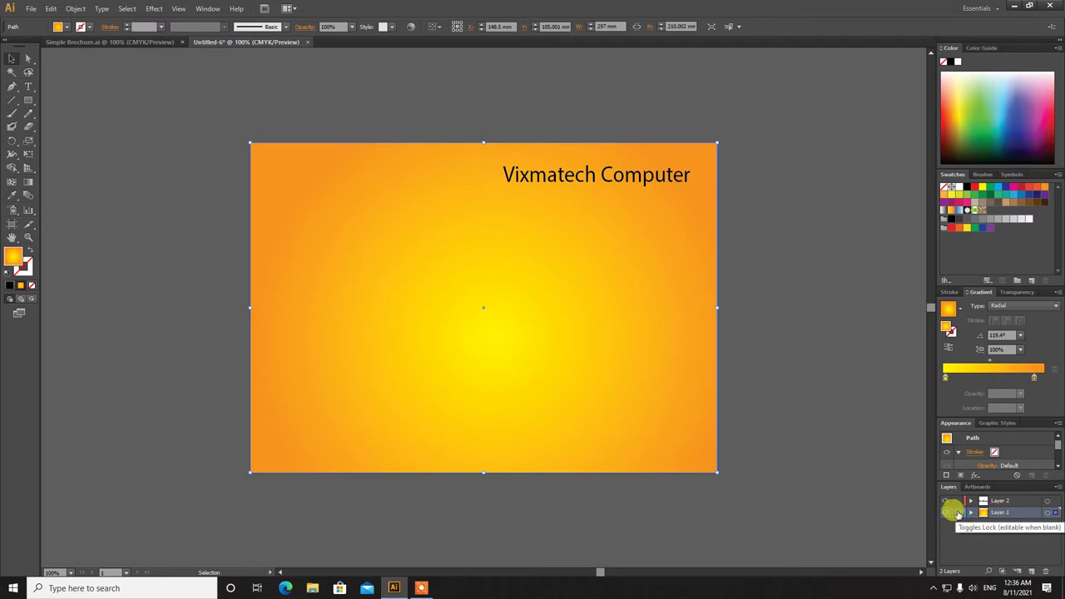
Lock Layer 1, reactivate Layer 2, and check the background can no longer be selected.
click(955, 512)
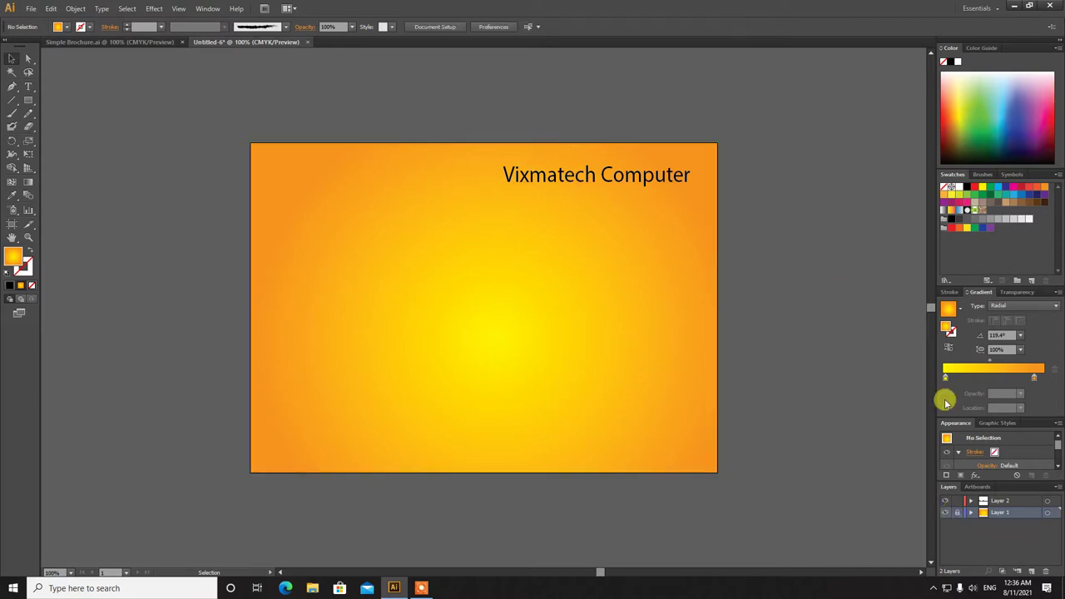
click(994, 502)
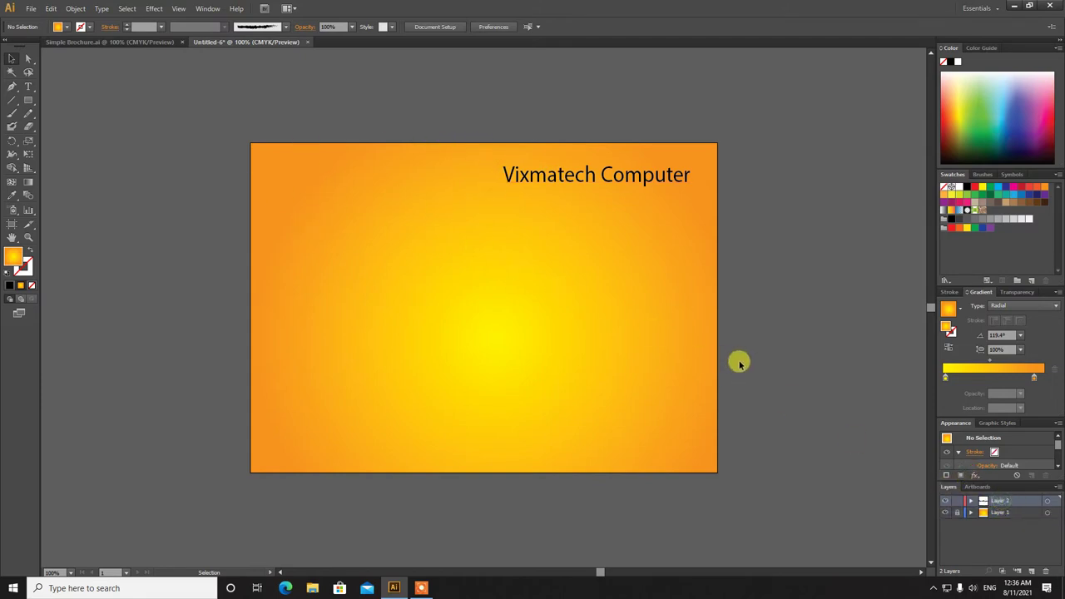
drag(738, 363, 498, 318)
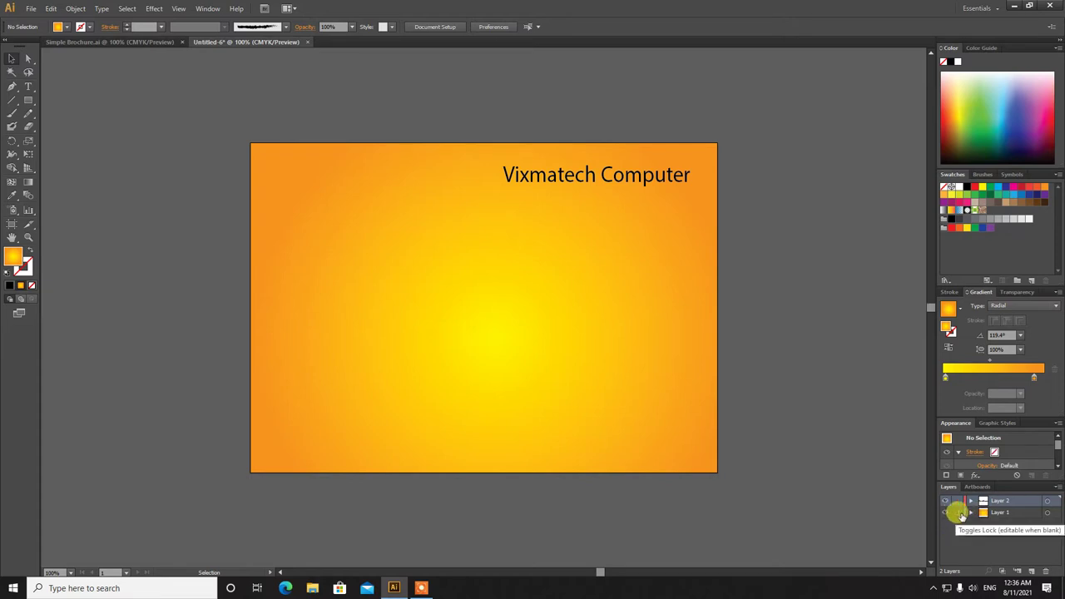
Enlarge the Vixmatech Computer heading leftward to about 48 pt, then browse the font and size lists.
click(958, 512)
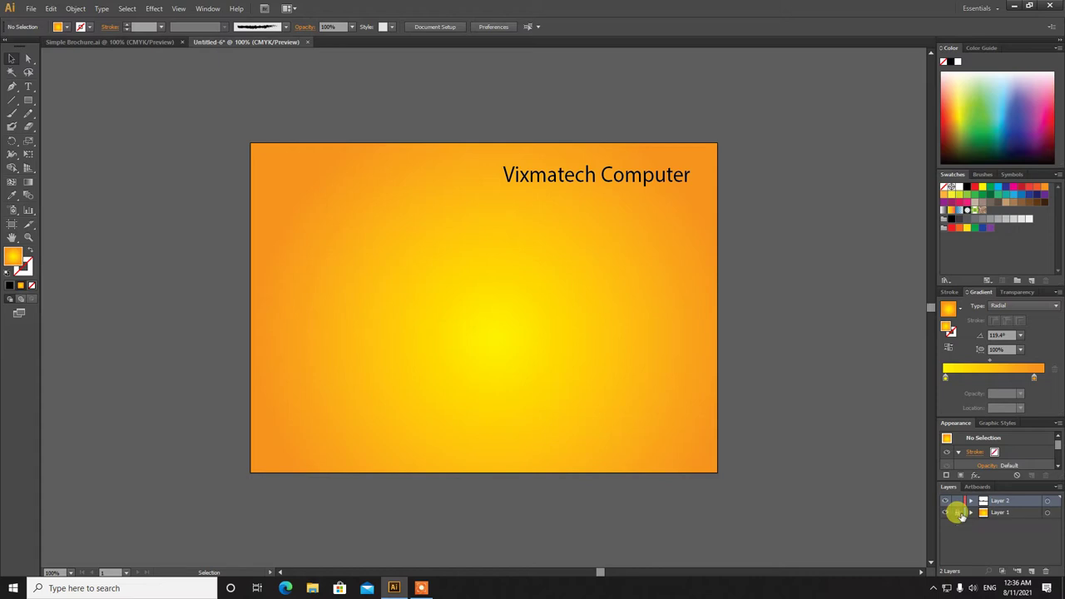
click(566, 176)
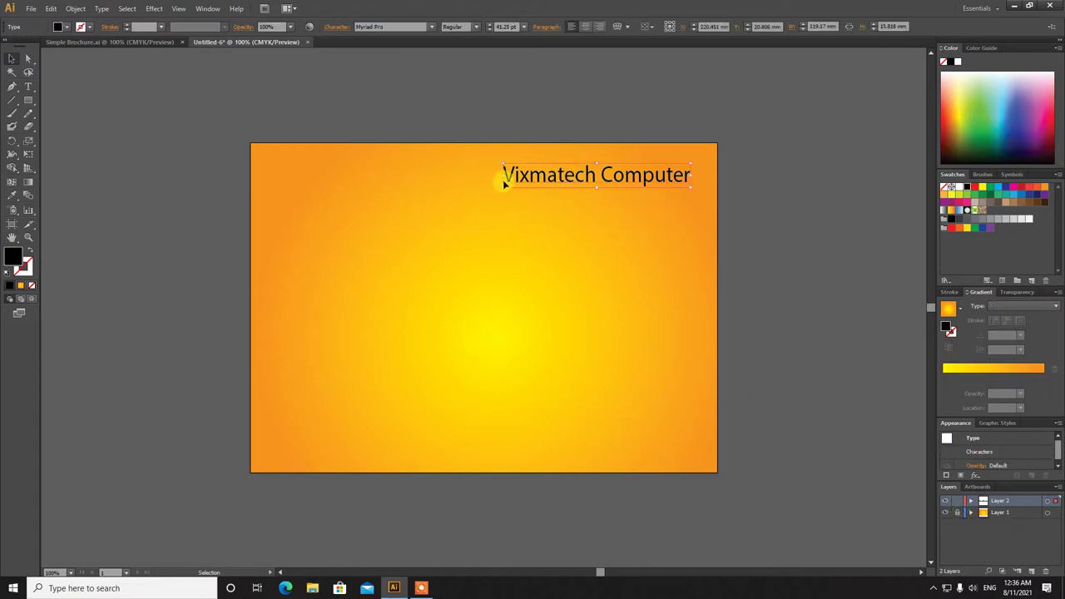
drag(503, 187, 470, 191)
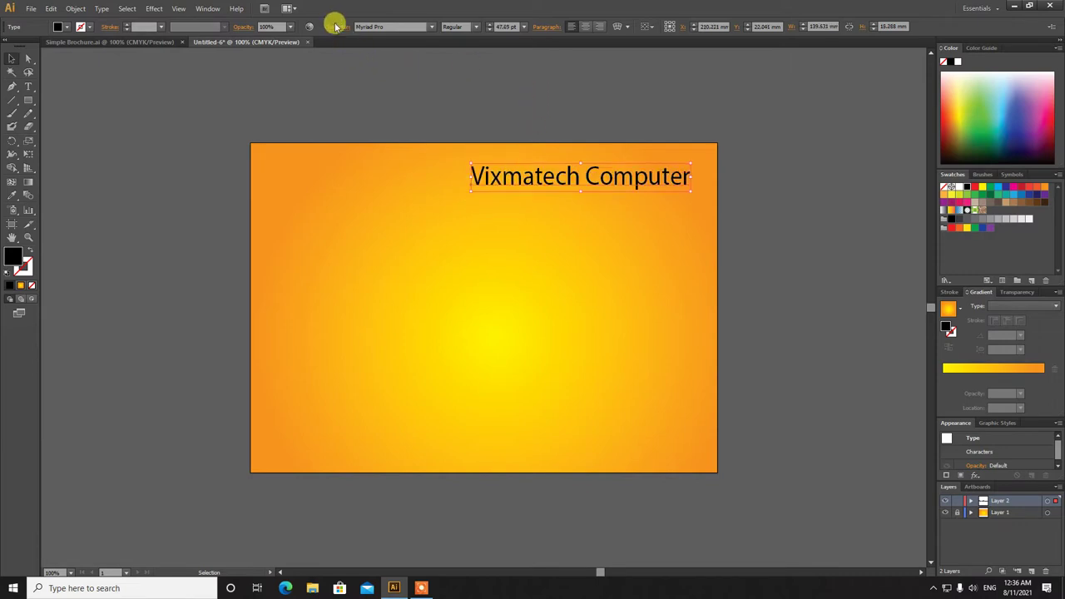
click(374, 26)
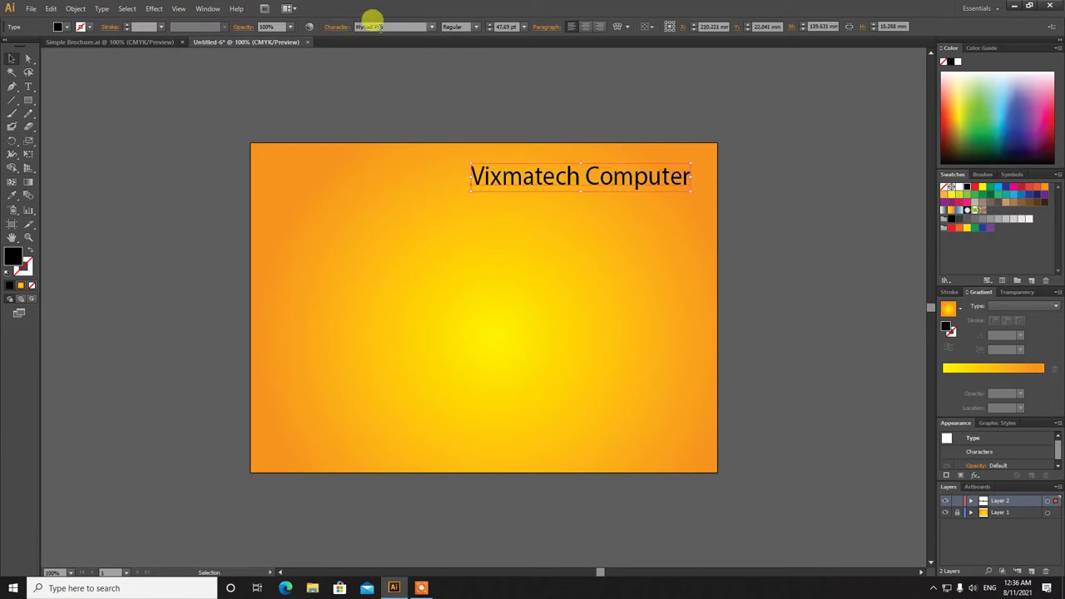
click(432, 27)
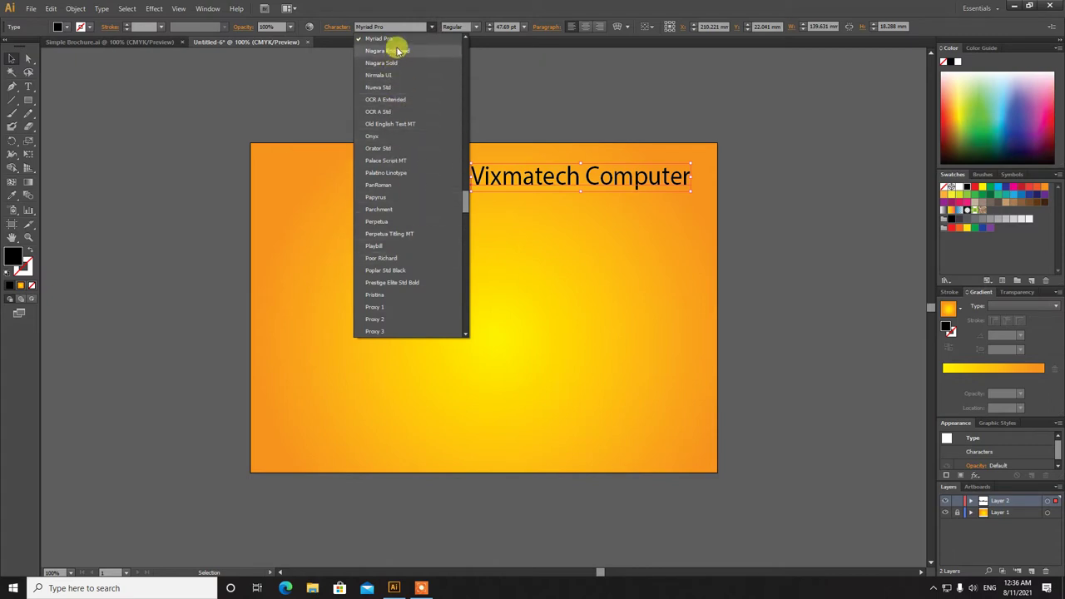
click(524, 27)
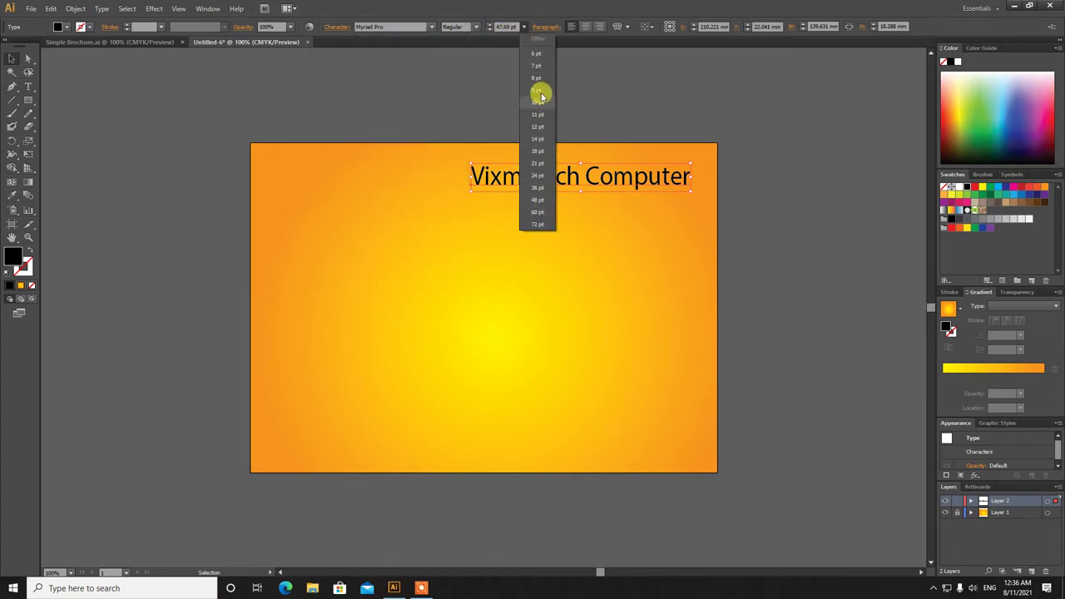
click(524, 29)
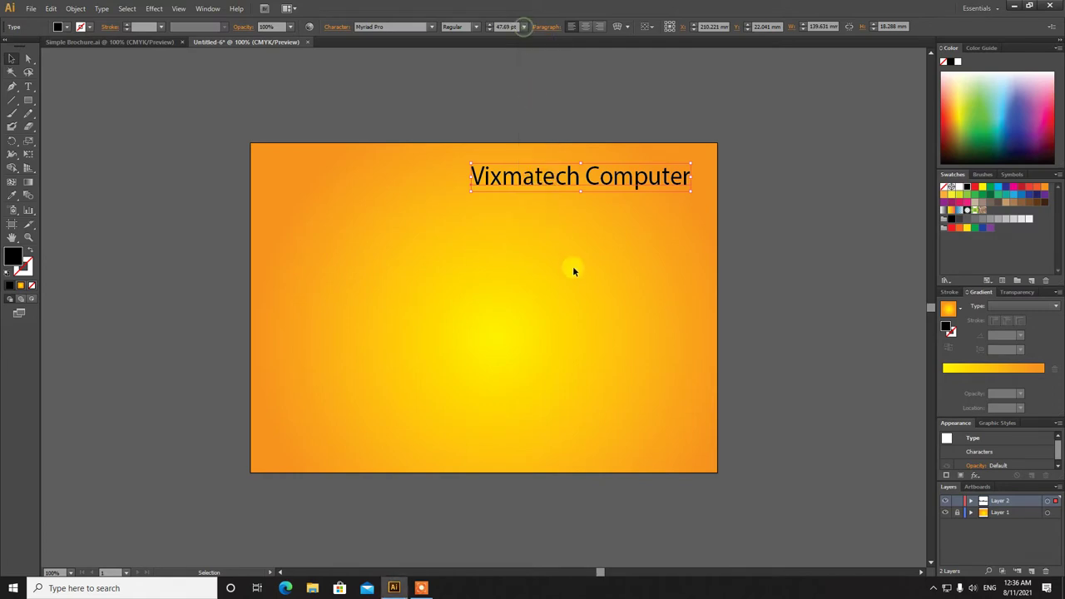
Set the heading to Berlin Sans FB Demi Bold in purple and nudge it slightly left.
right_click(588, 176)
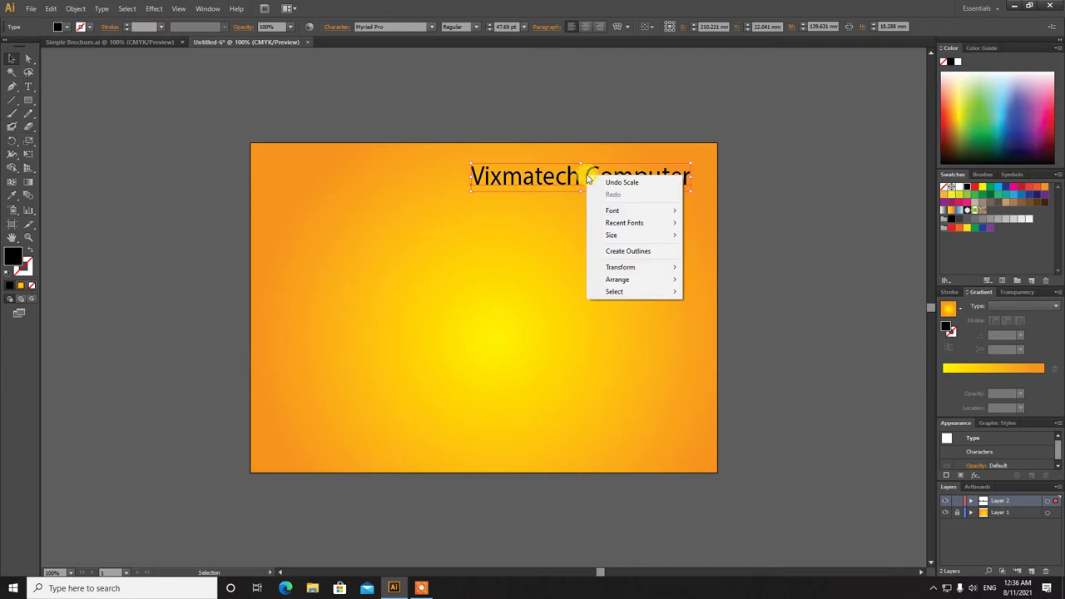
mouse_move(612, 210)
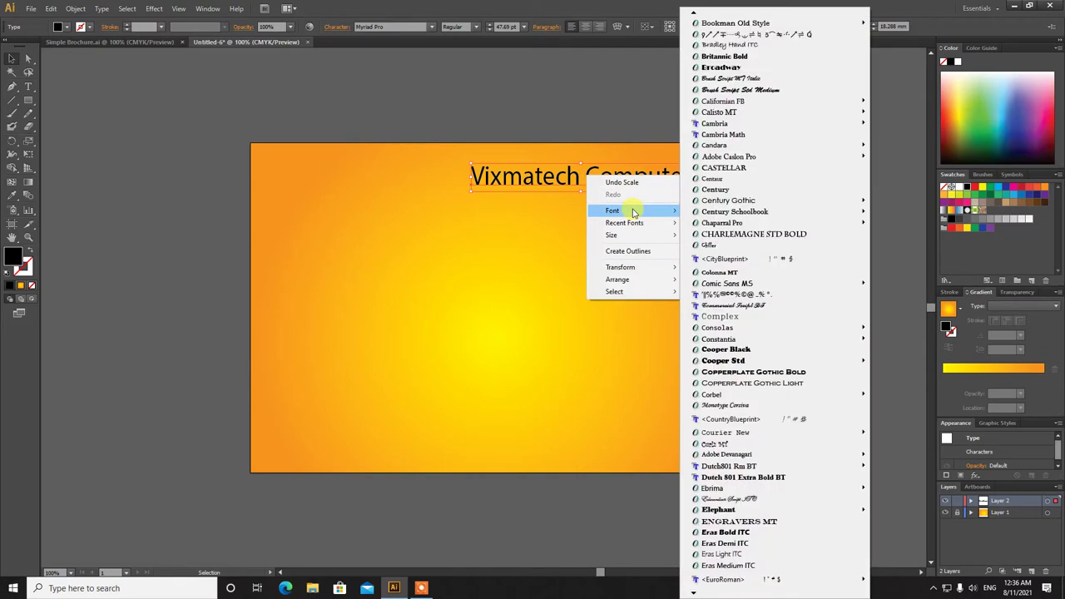
click(533, 175)
right_click(572, 182)
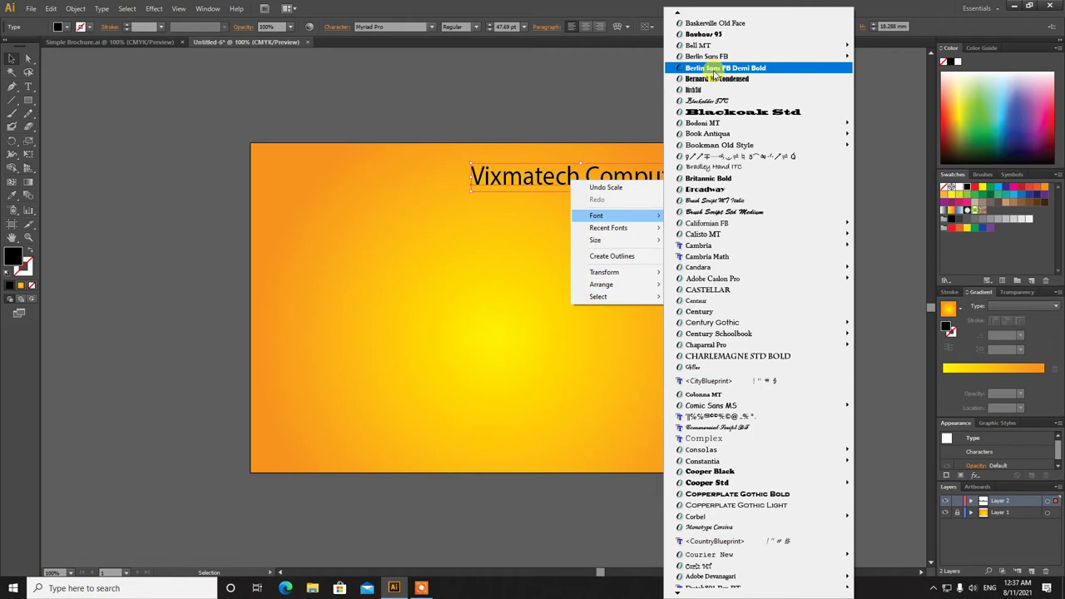
click(713, 69)
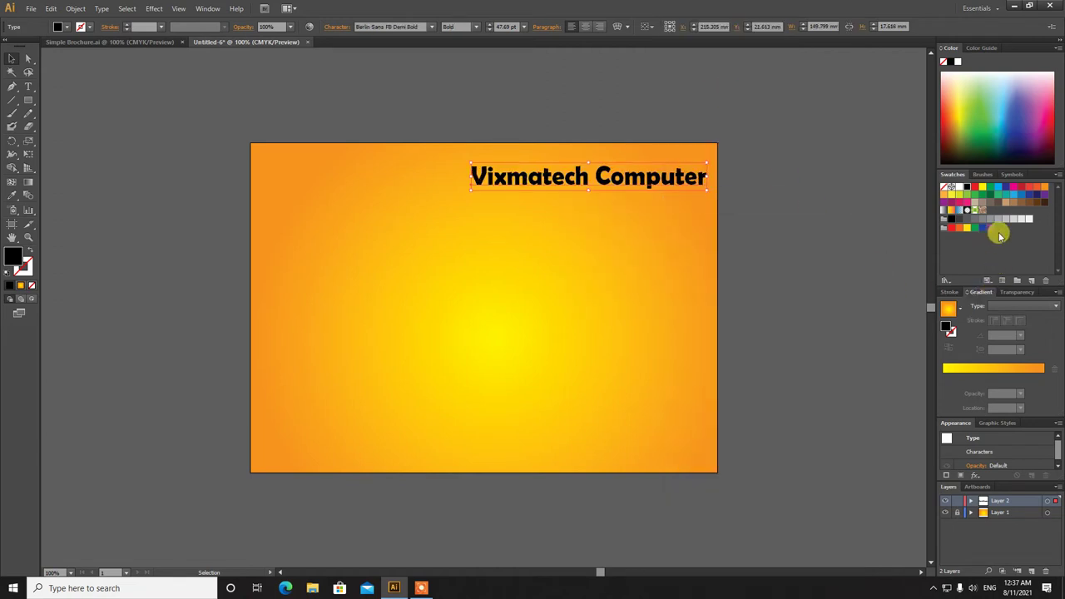
click(1044, 195)
drag(673, 184, 663, 182)
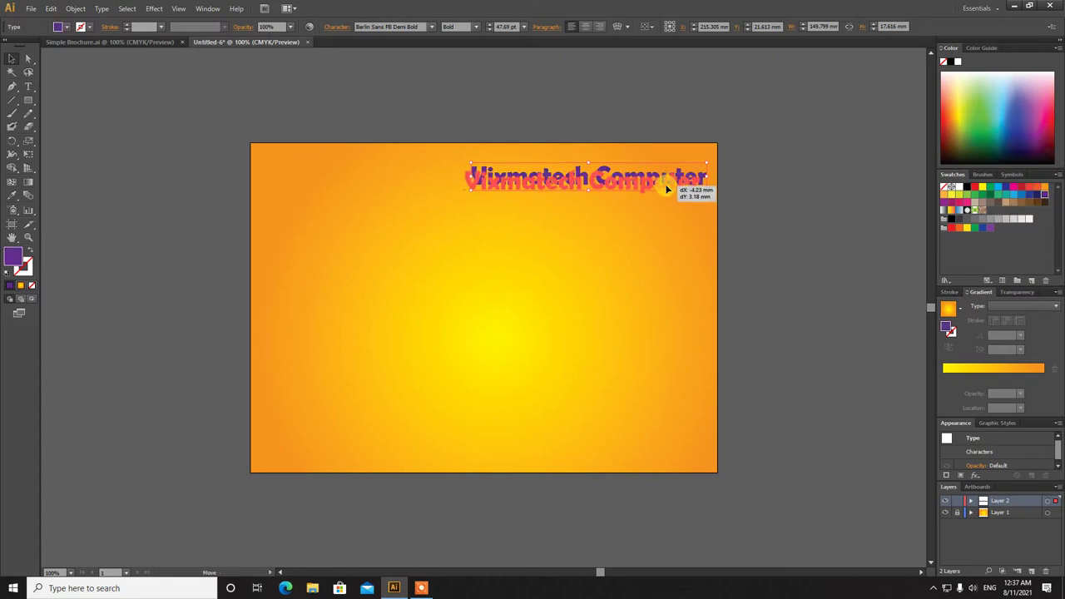
click(738, 182)
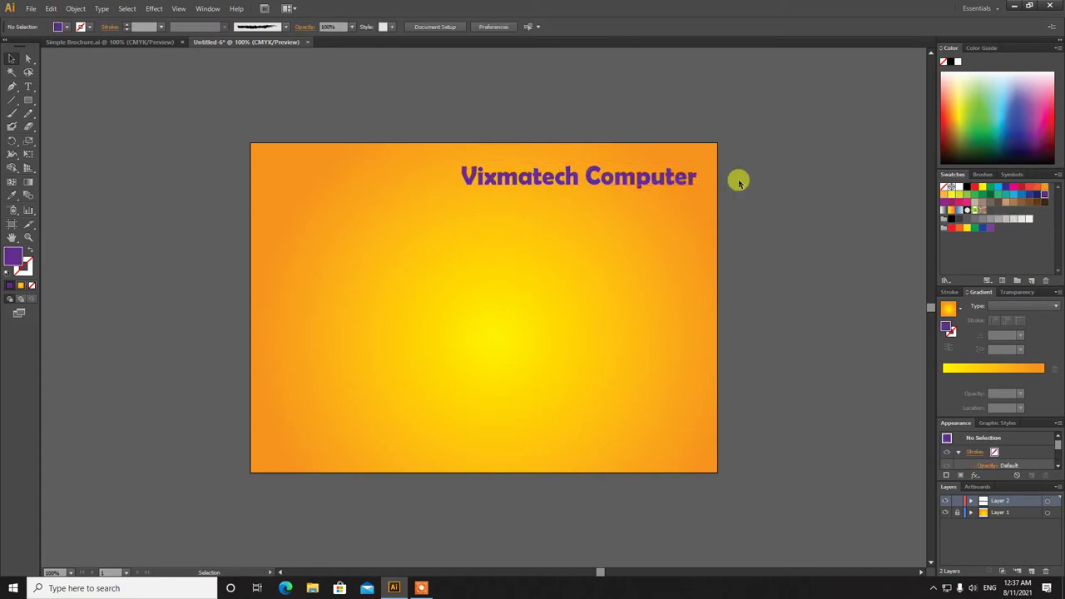
click(143, 43)
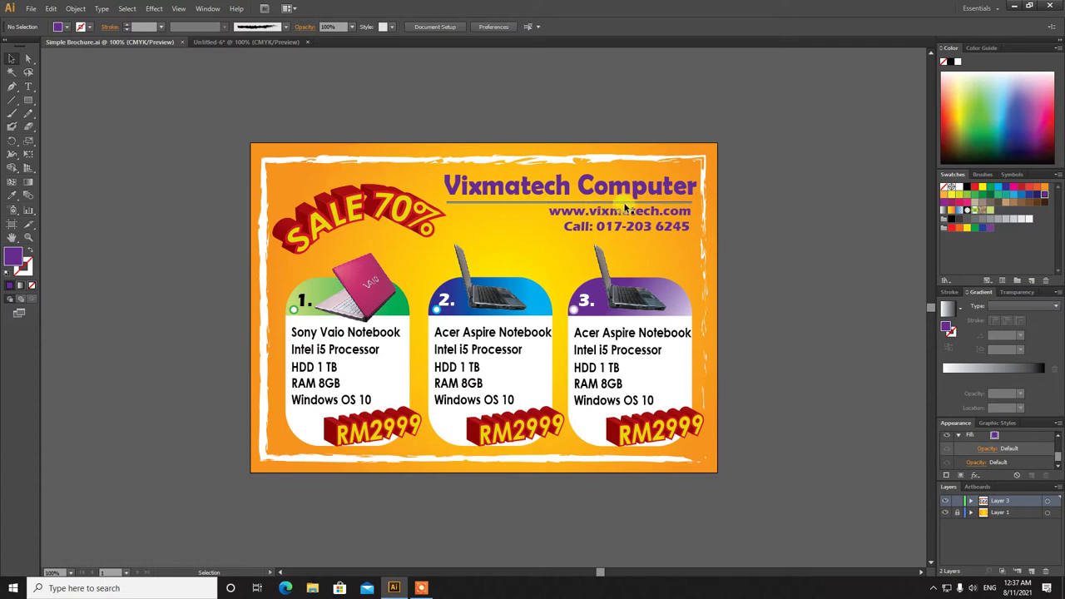
click(244, 43)
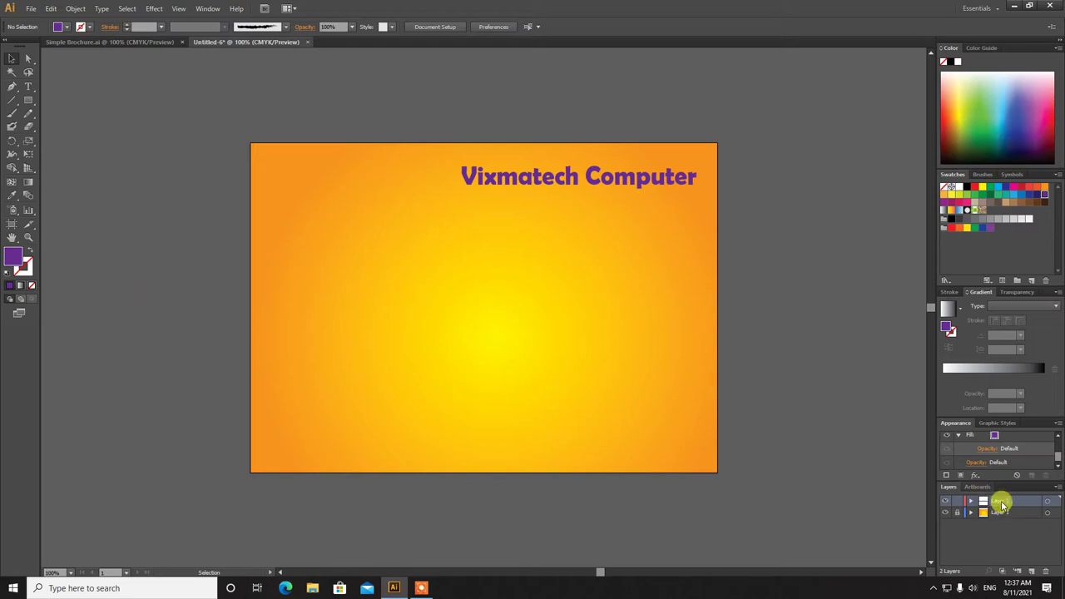
Draw a straight horizontal line about 159 mm long under the title with the Line Segment Tool.
drag(11, 100, 70, 104)
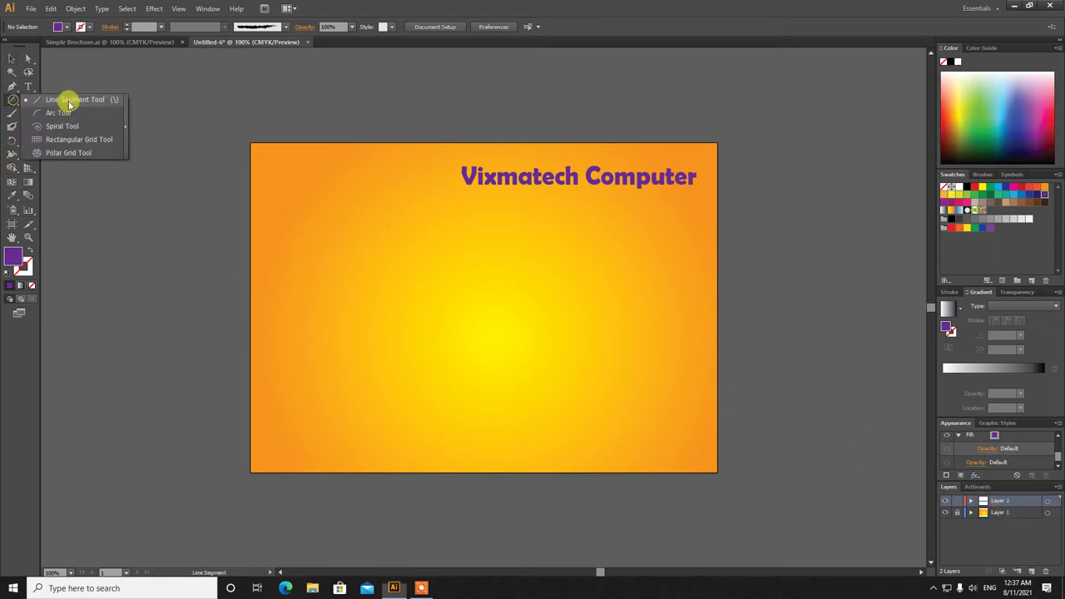
click(70, 100)
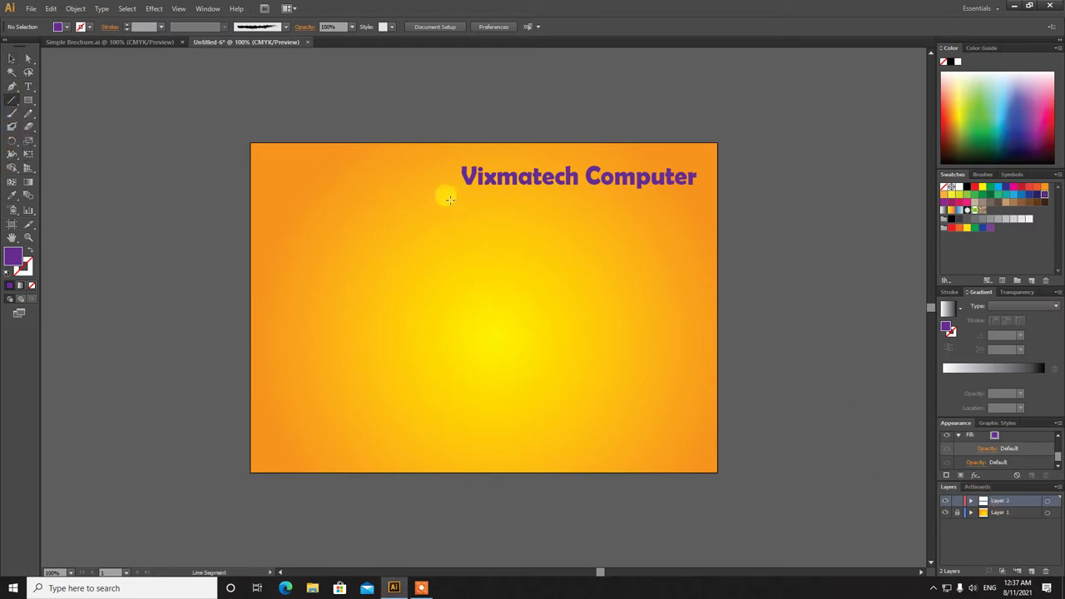
drag(449, 200, 520, 205)
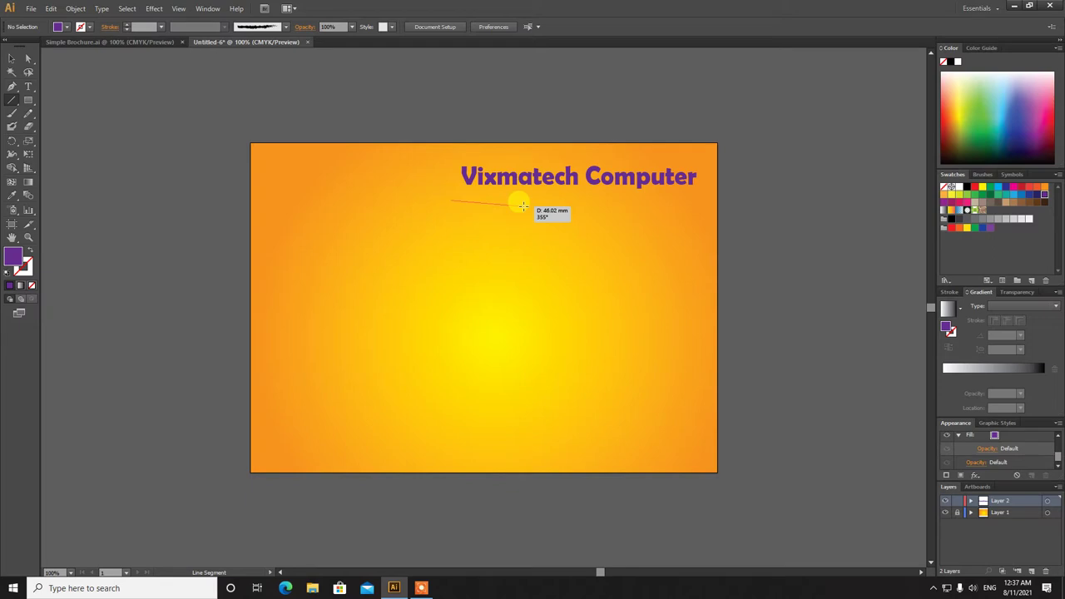
drag(522, 205, 699, 204)
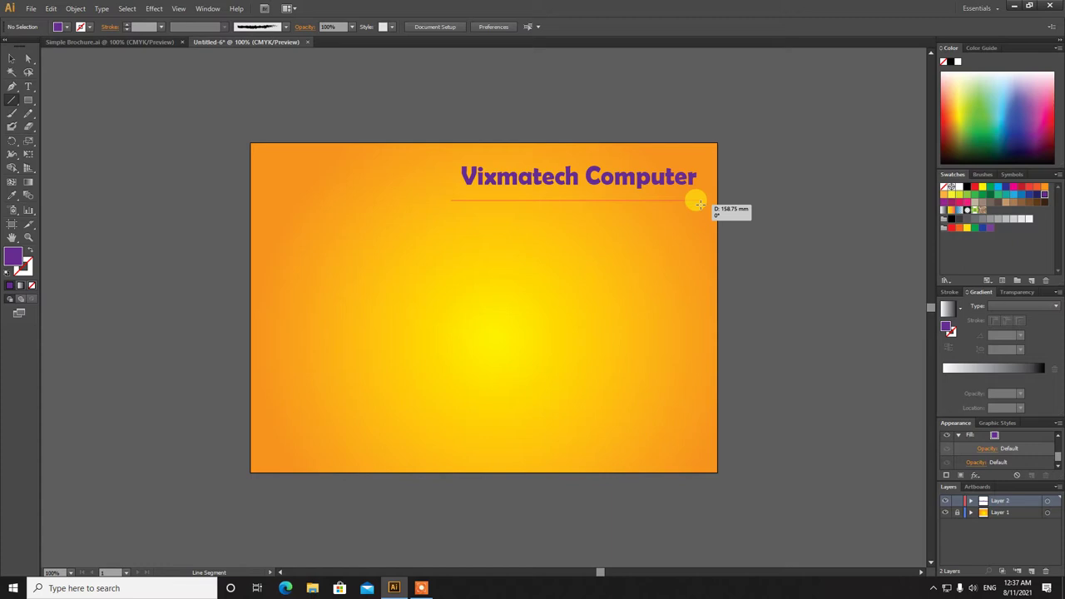
drag(700, 204, 701, 204)
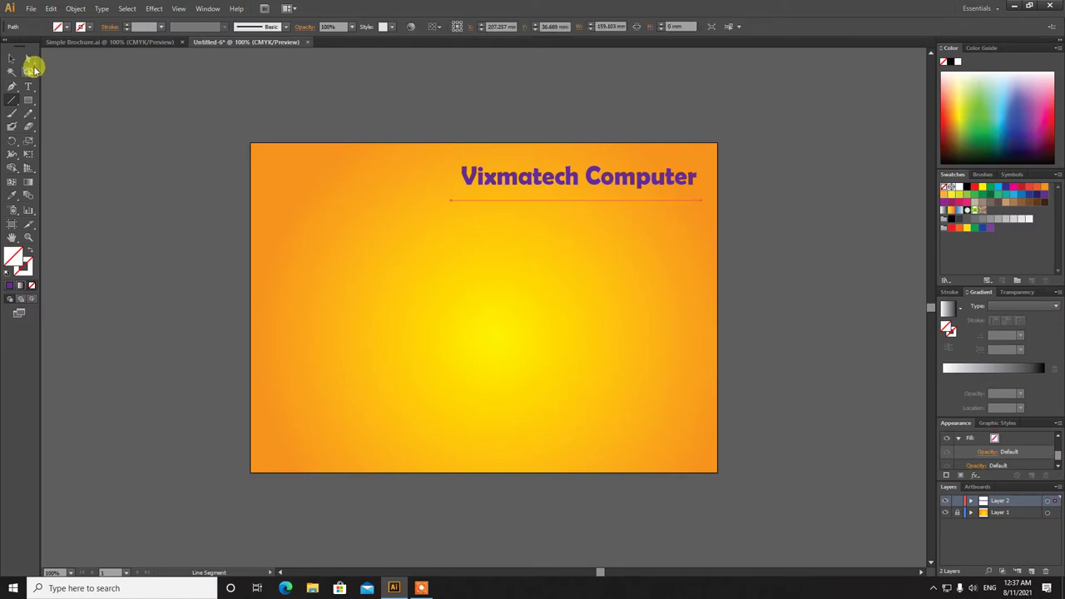
Give the line a purple stroke at 3 pt weight.
click(14, 63)
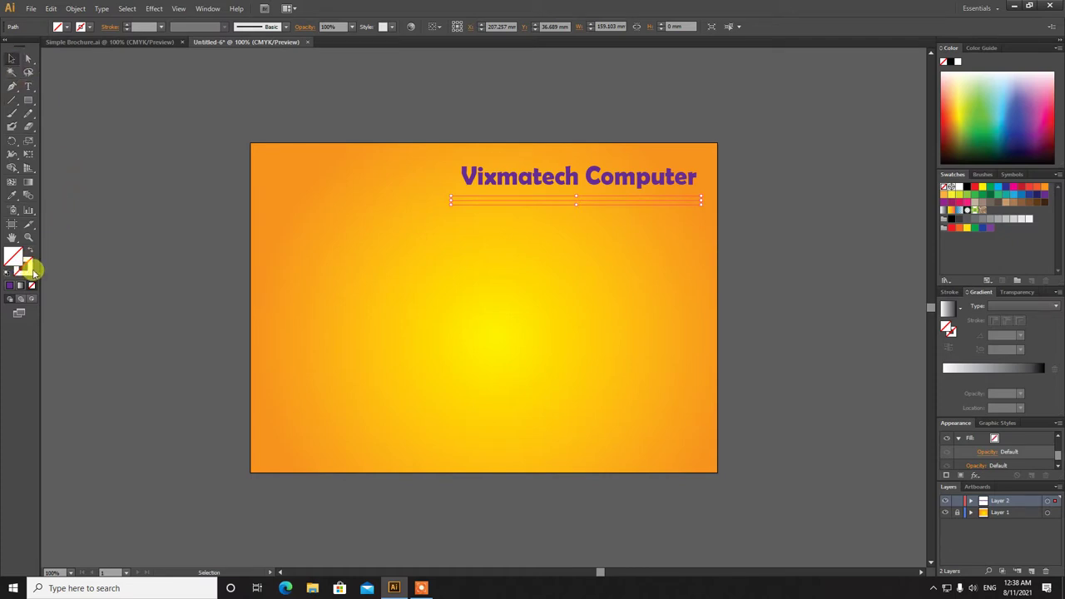
click(29, 267)
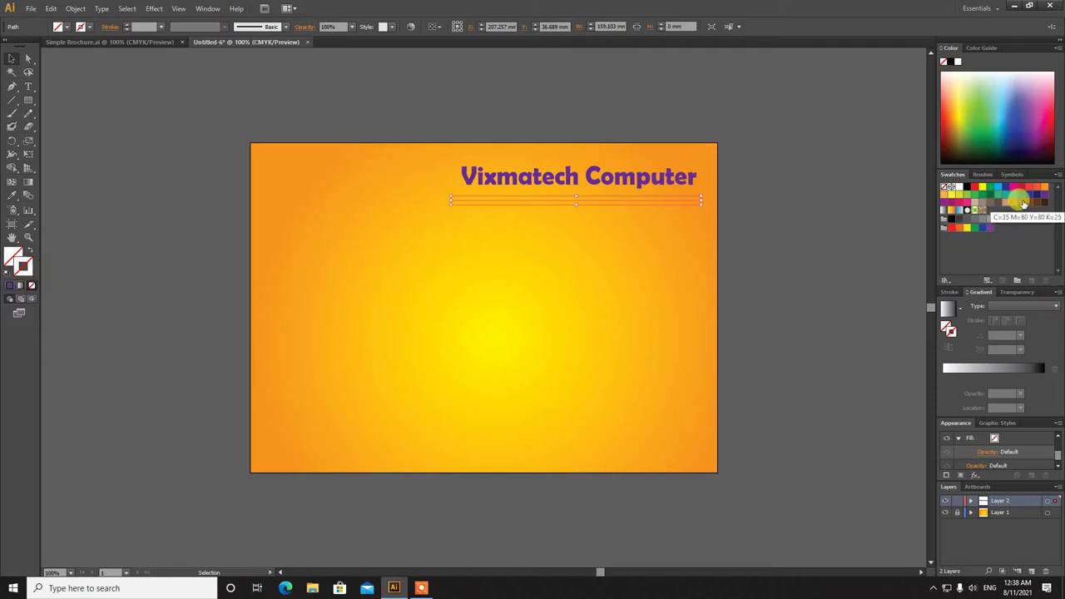
click(1045, 199)
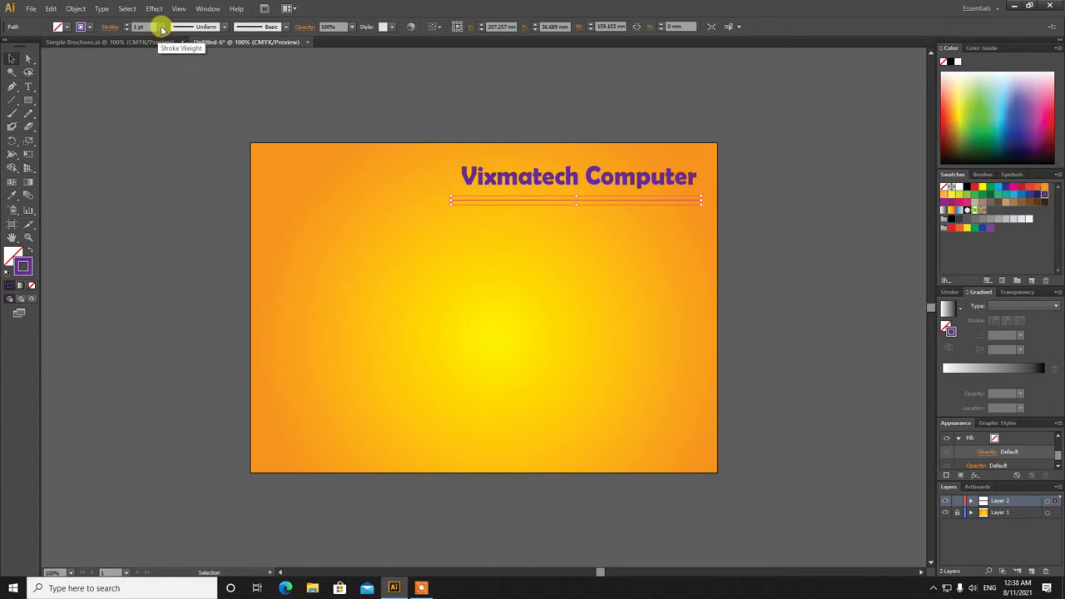
click(162, 27)
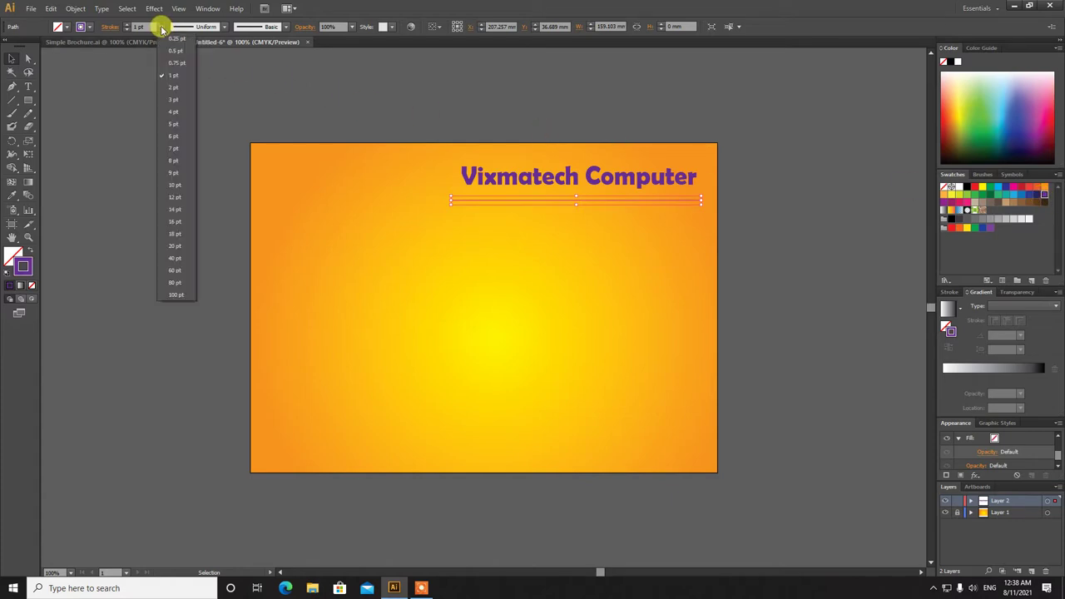
click(171, 98)
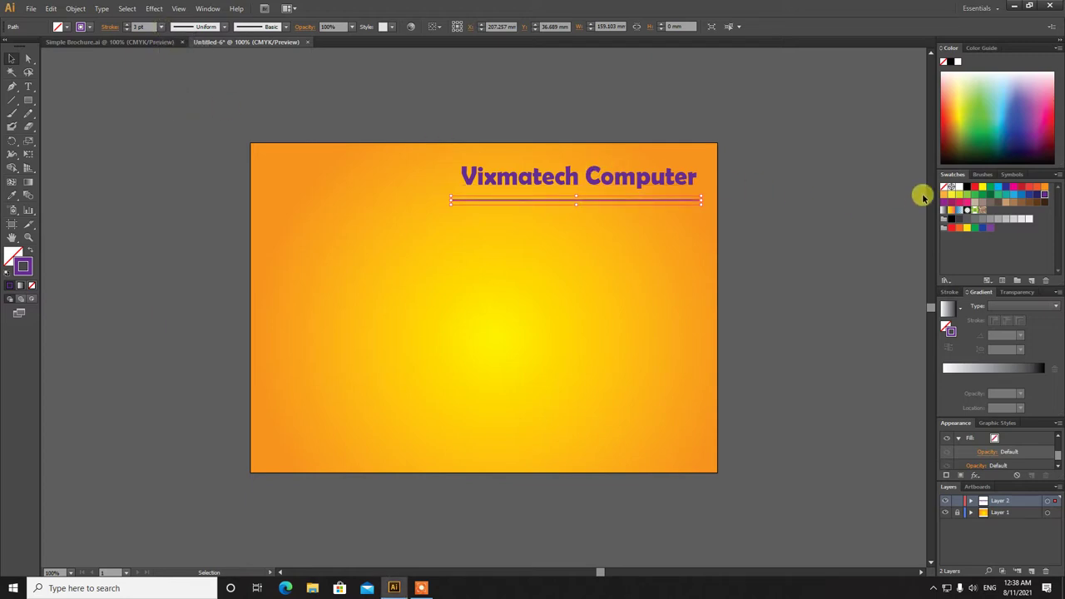
Keep the stroke weight at 3 pt and nudge the underline slightly up and right.
click(950, 293)
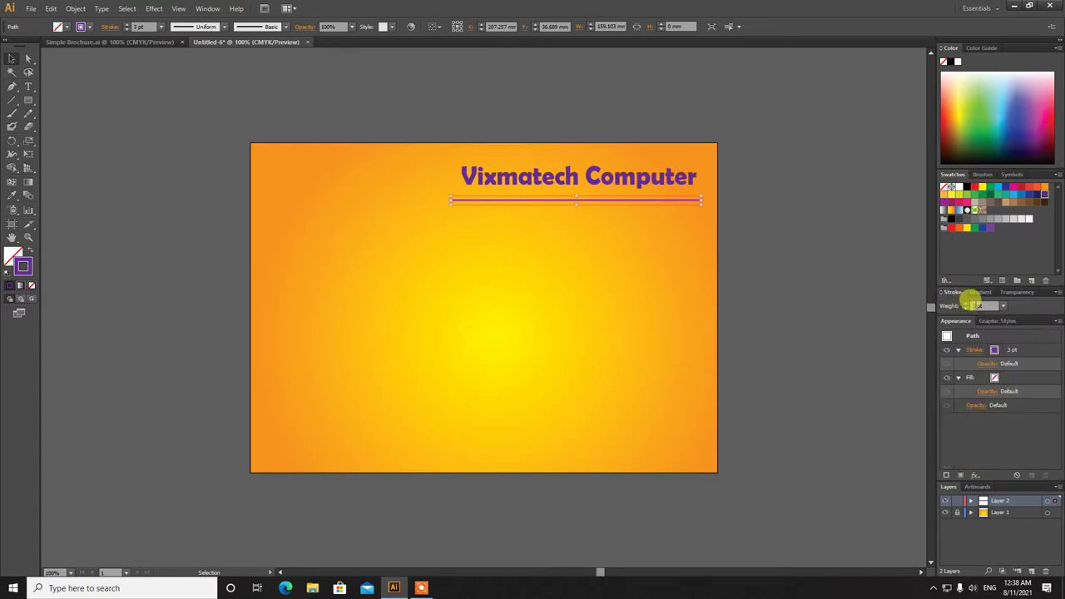
click(1003, 306)
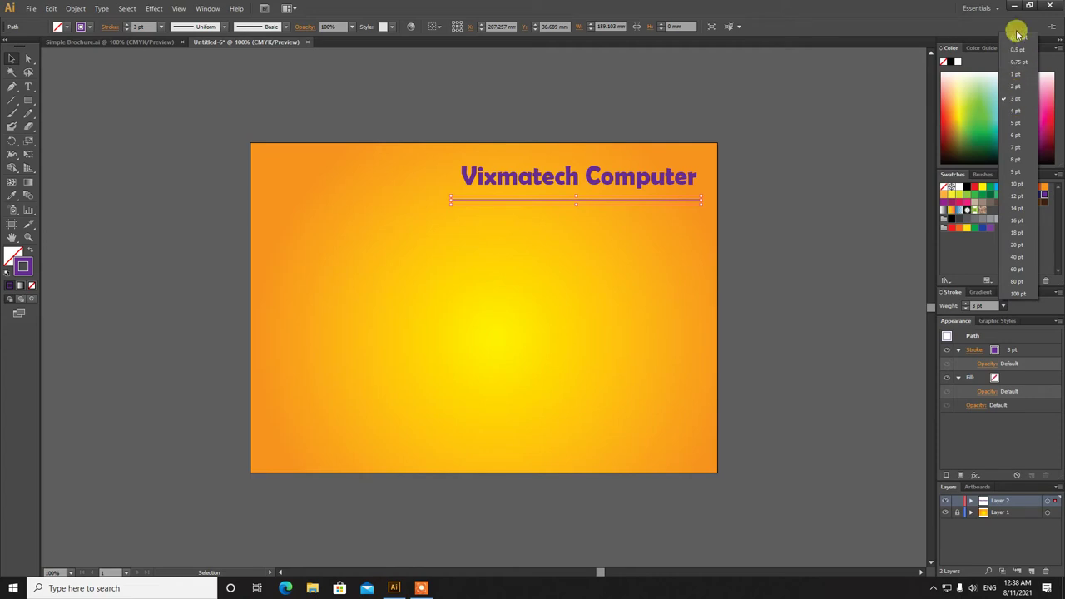
click(1018, 100)
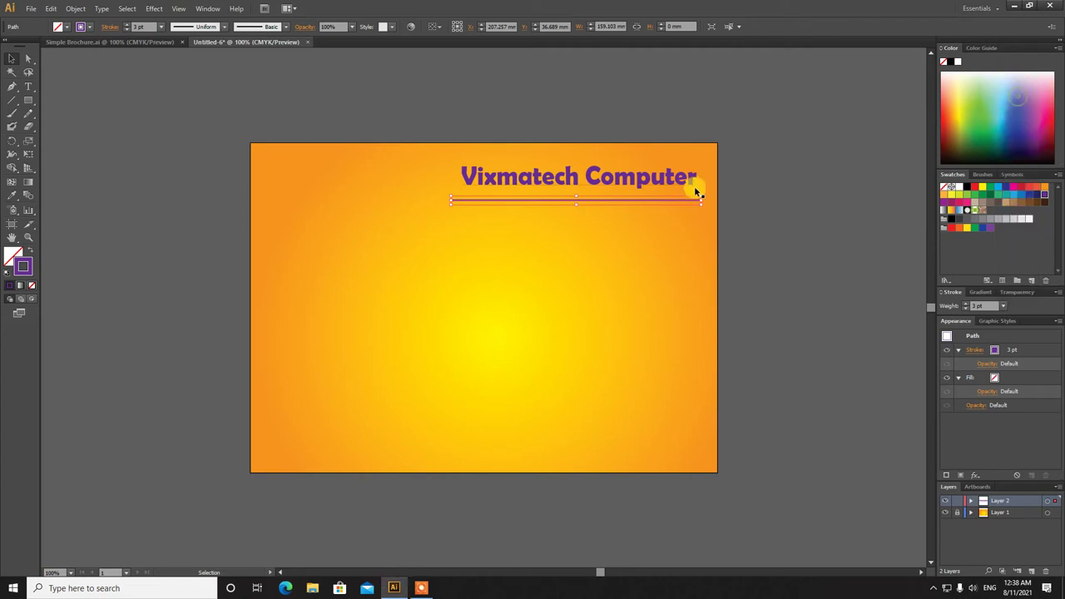
click(696, 188)
drag(696, 203, 699, 199)
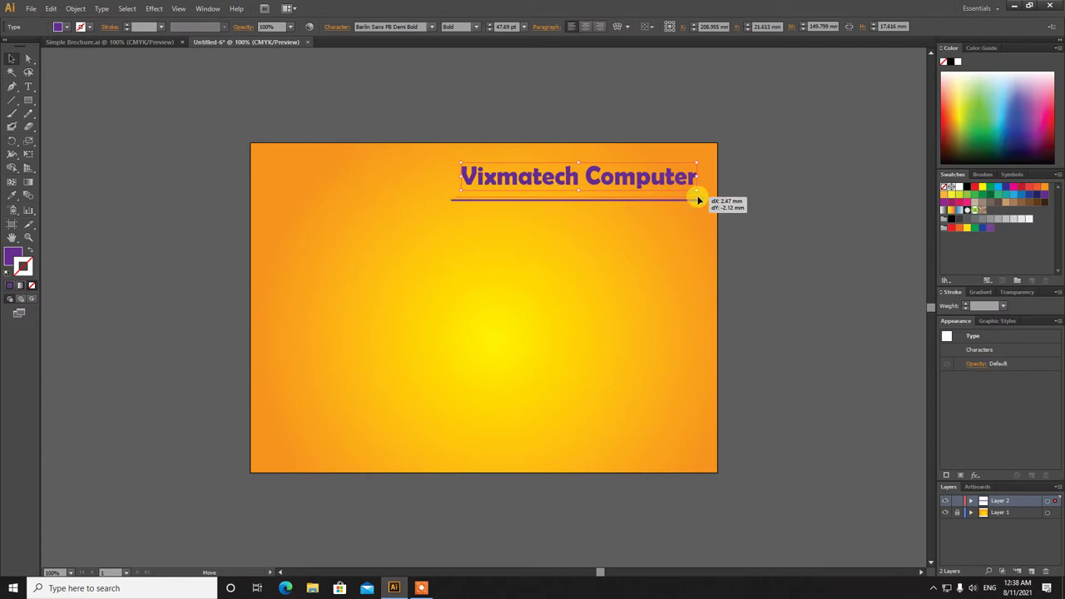
click(742, 184)
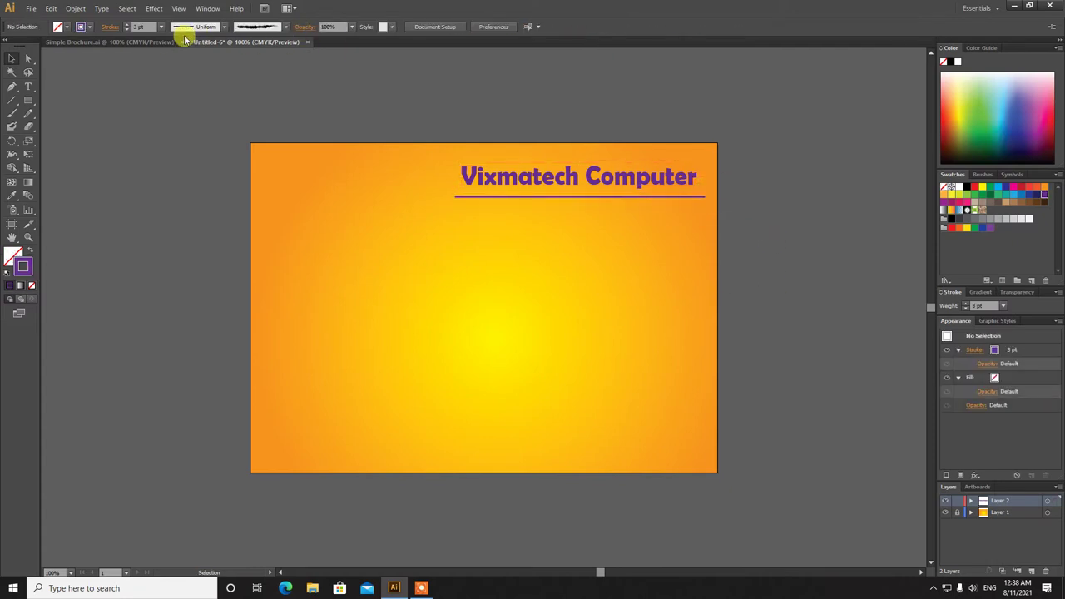
Compare against the Simple Brochure reference, then move the title and underline left together in Untitled-6.
click(150, 42)
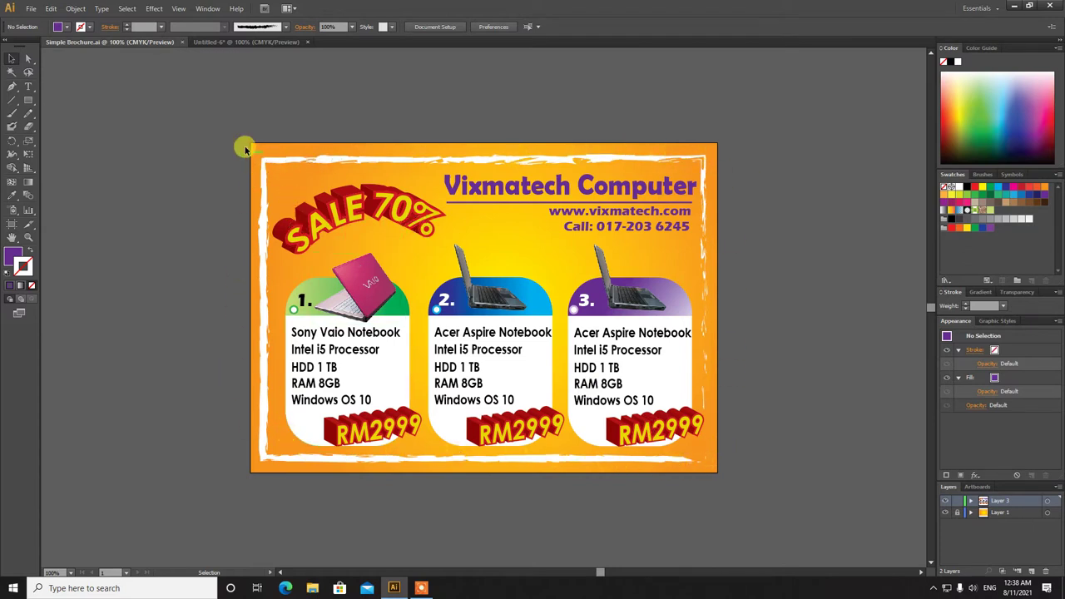
click(233, 42)
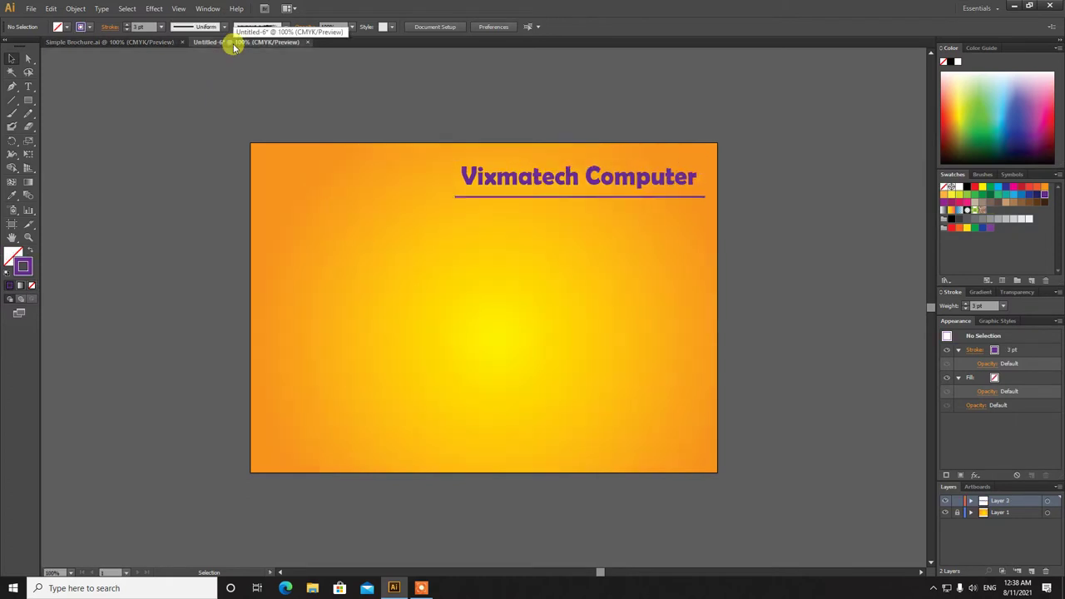
mouse_move(531, 167)
mouse_down()
mouse_move(541, 180)
mouse_move(533, 199)
mouse_up()
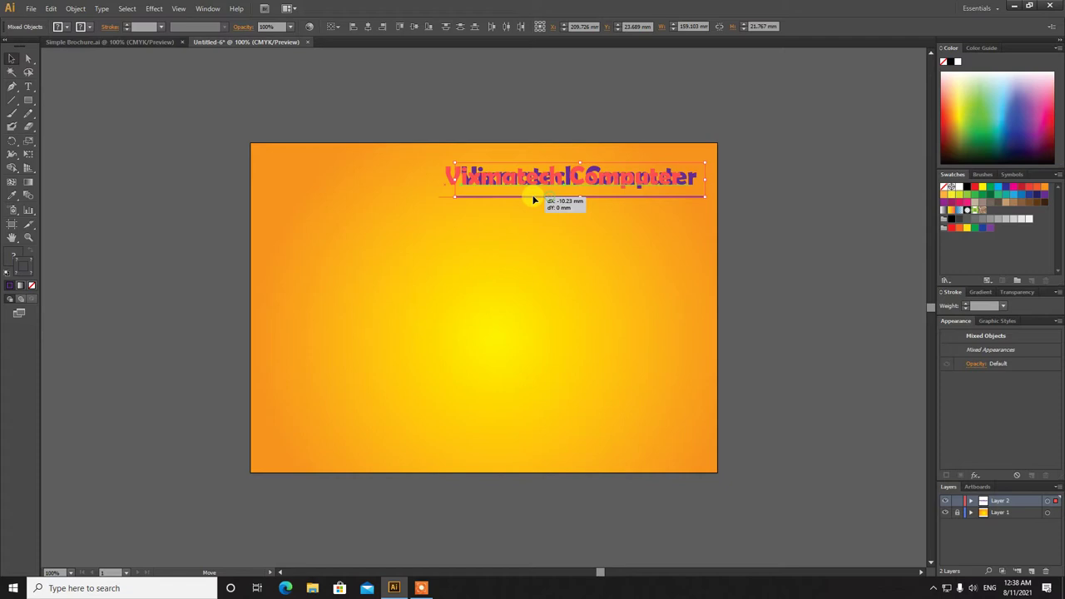
click(625, 201)
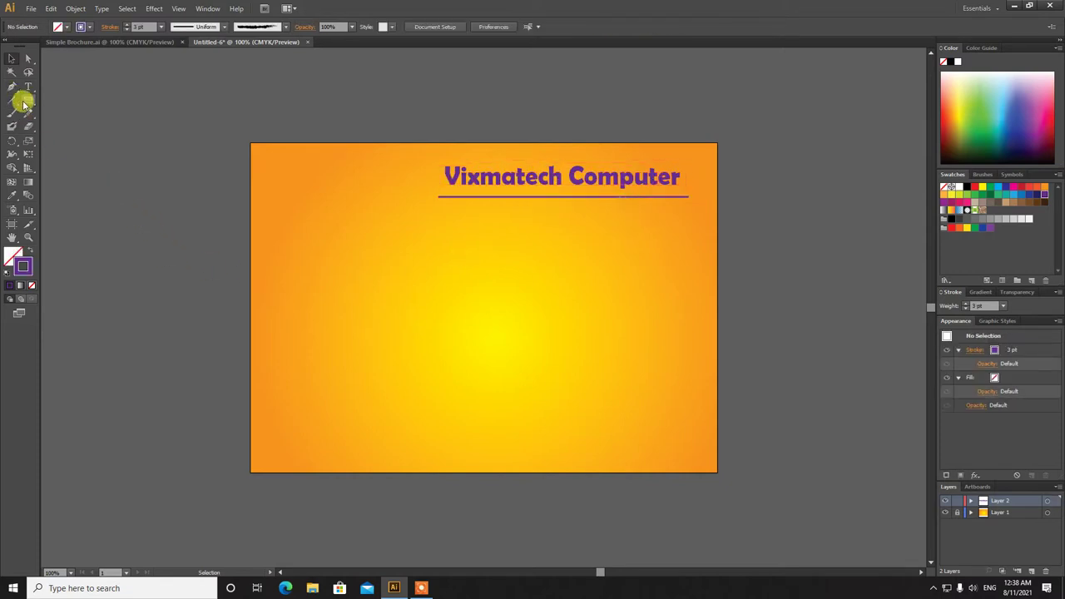
Draw a rectangle about 272 × 187 mm just inside the artboard edges.
drag(28, 99, 64, 105)
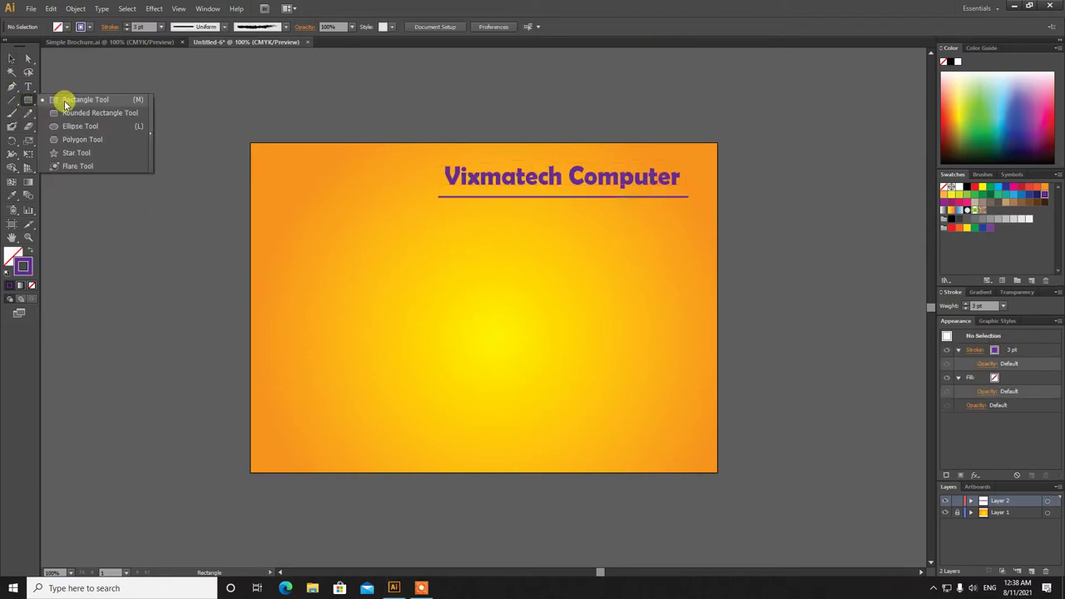
click(64, 105)
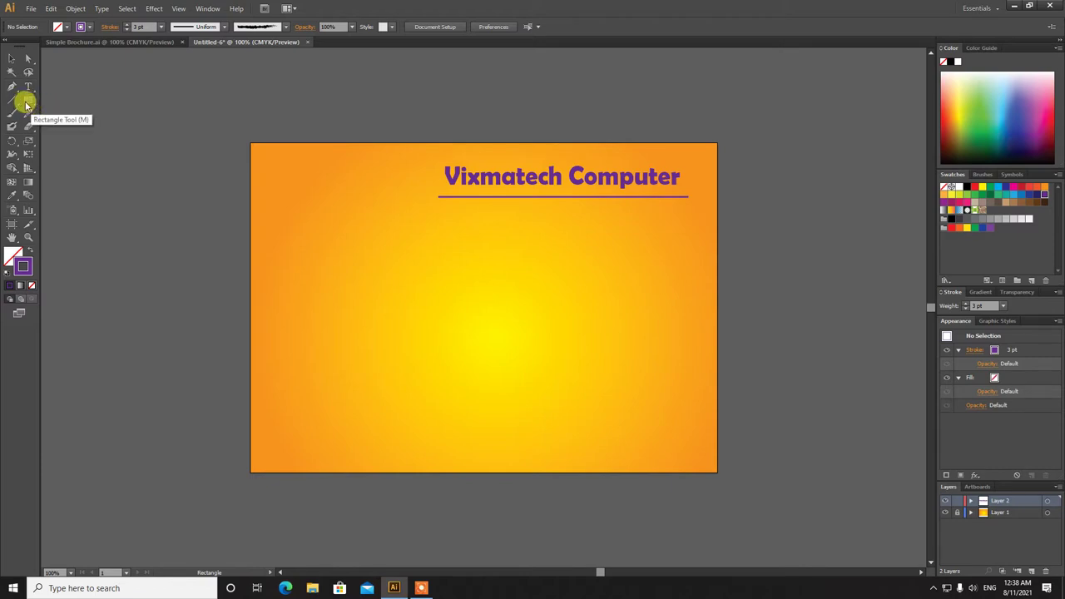
click(26, 104)
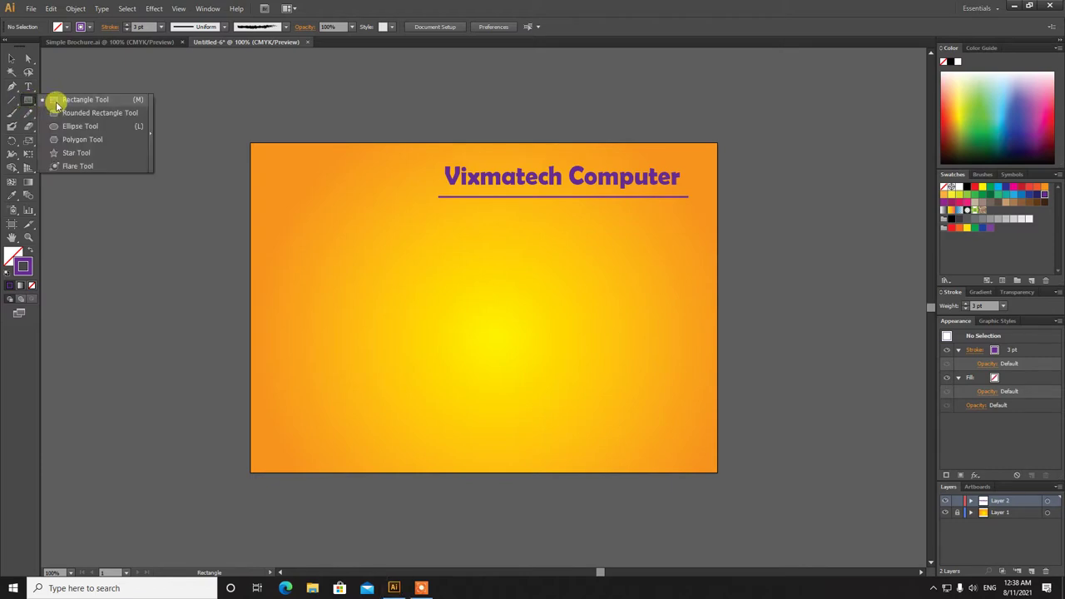
click(57, 105)
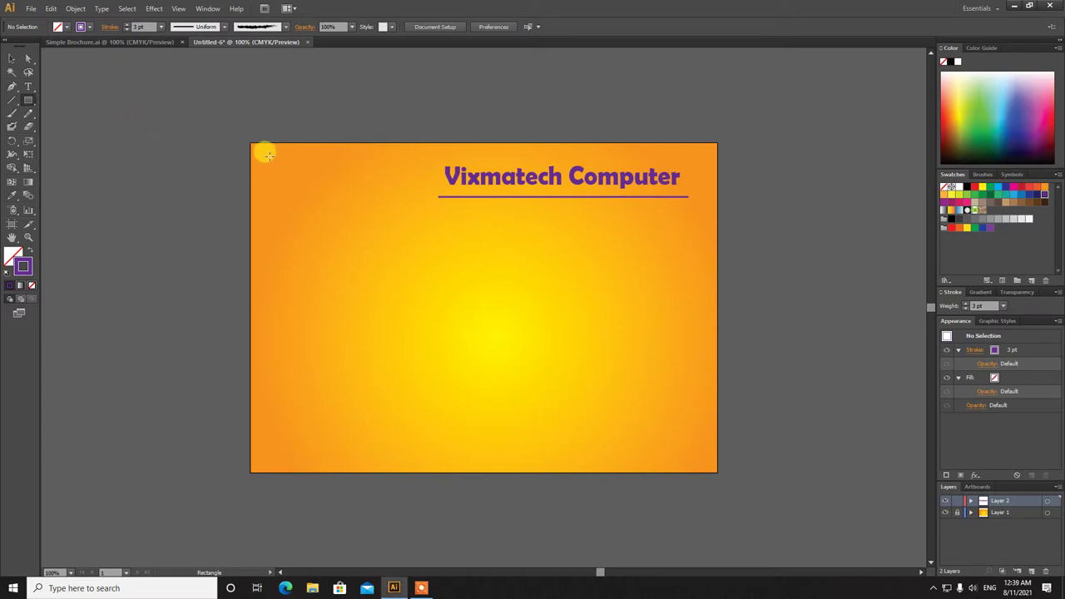
mouse_move(269, 156)
mouse_down()
mouse_move(699, 432)
mouse_move(696, 453)
mouse_up()
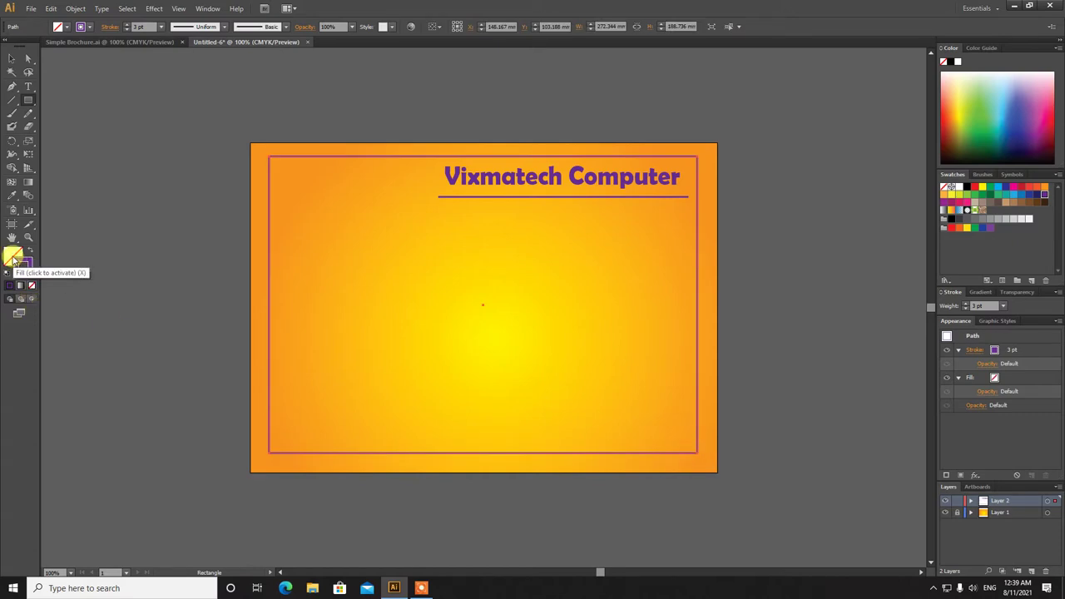
Set the rectangle's fill to None, keeping its purple stroke.
click(13, 258)
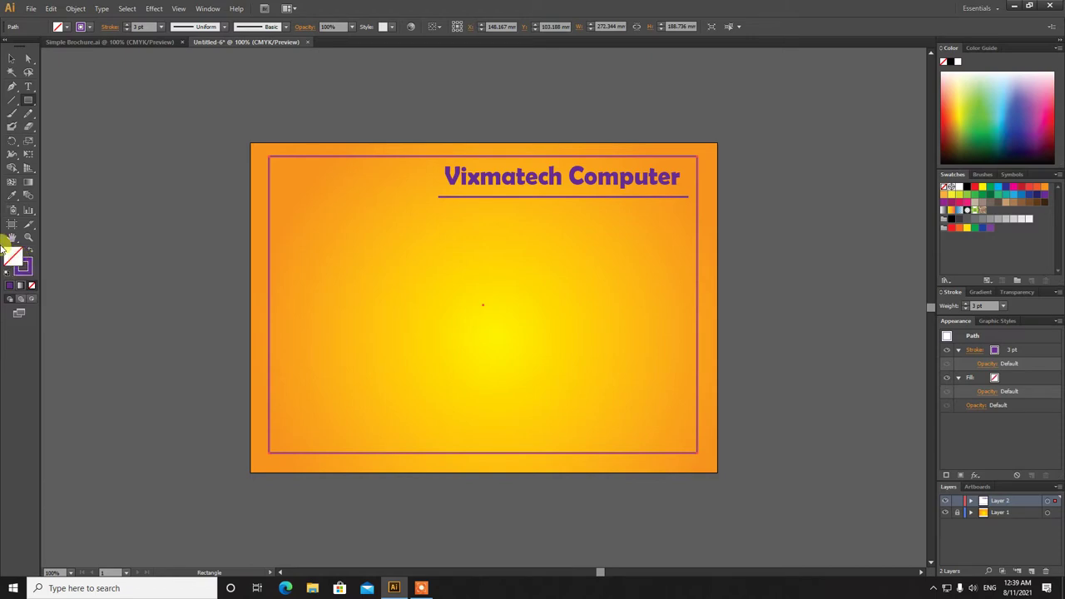
key(x)
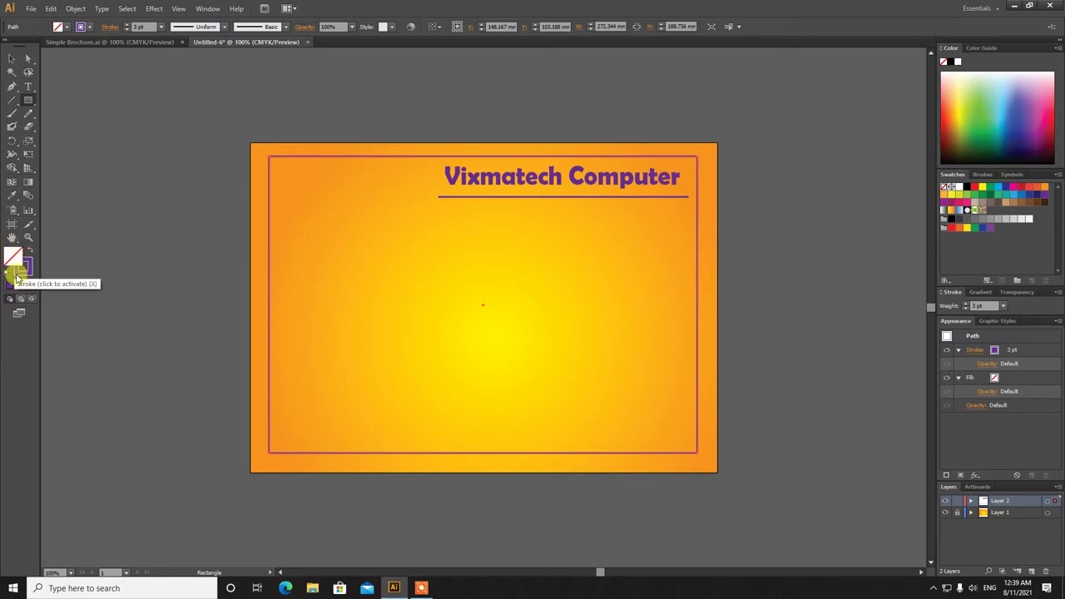
click(30, 287)
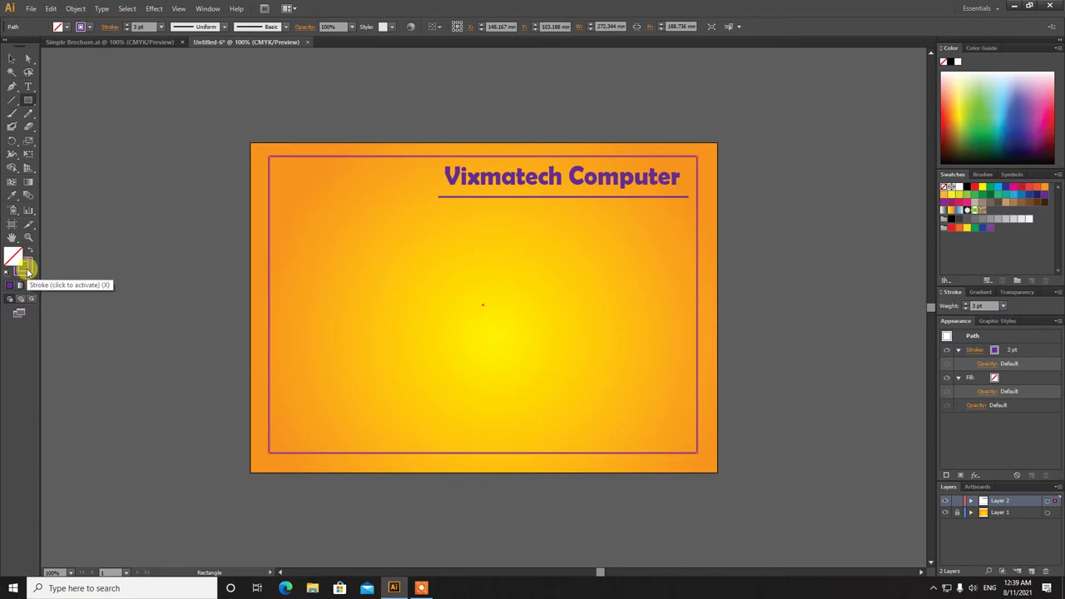
click(28, 263)
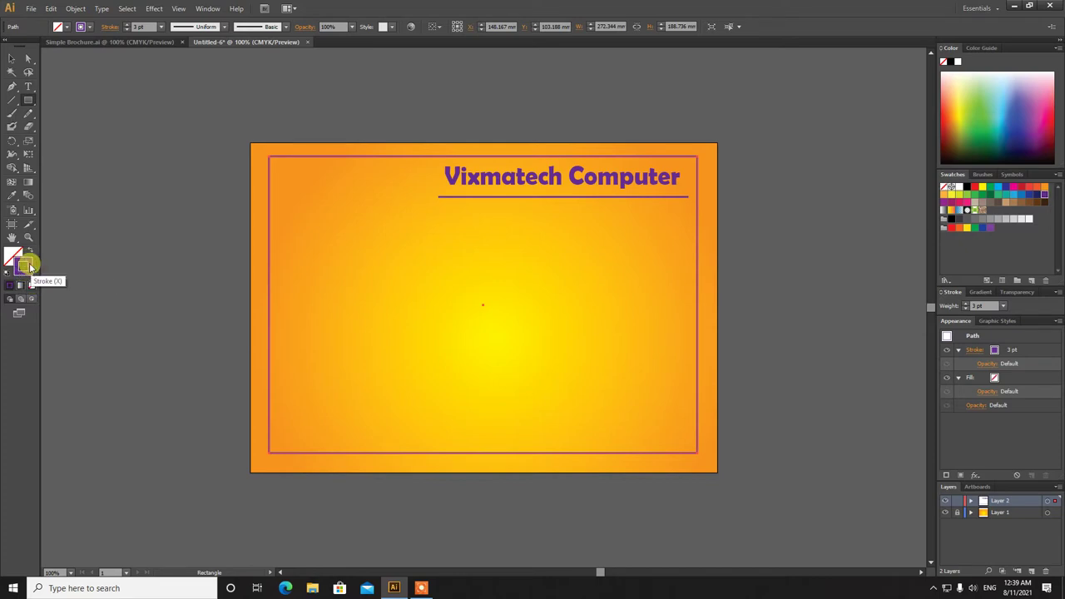
click(957, 189)
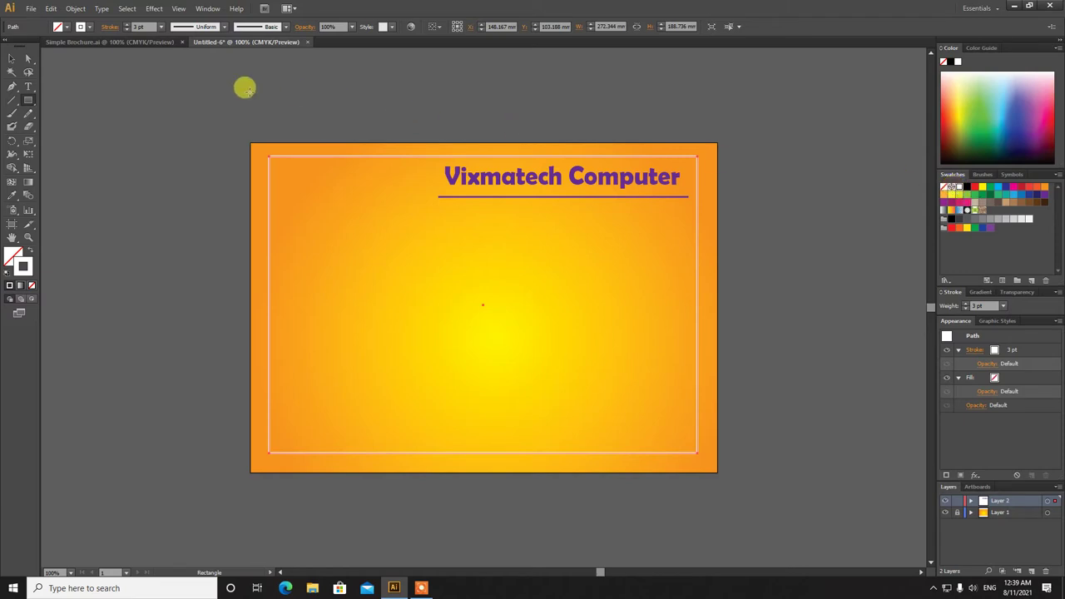
click(161, 28)
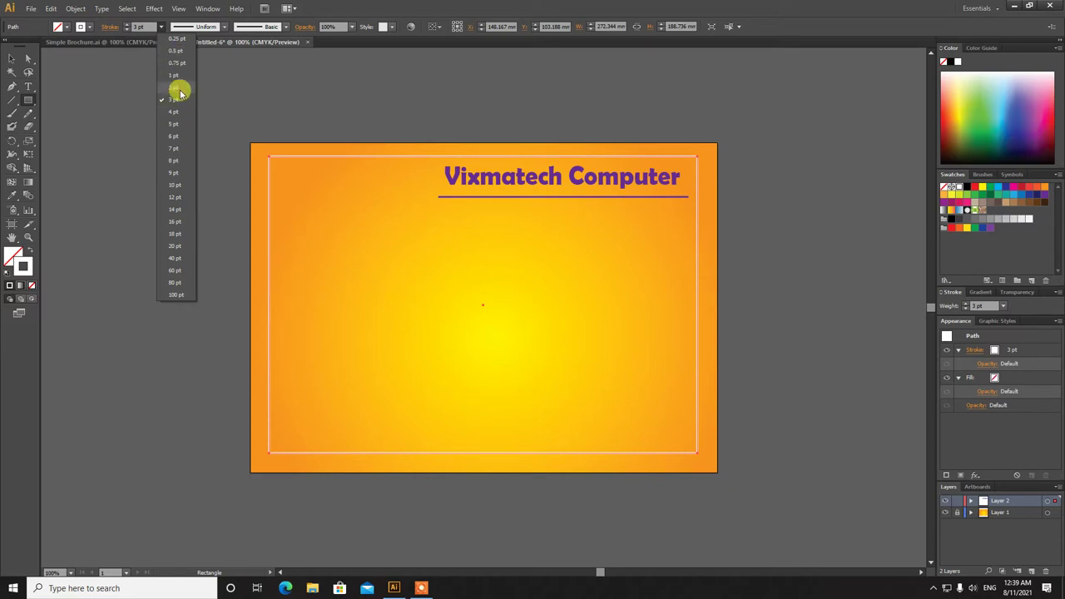
click(175, 148)
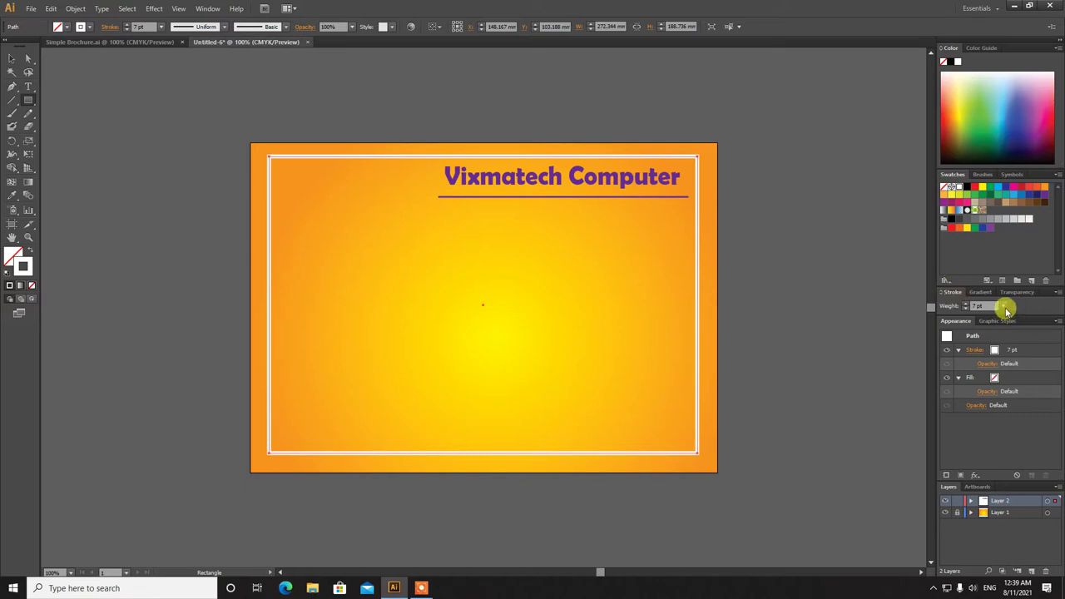
click(1004, 308)
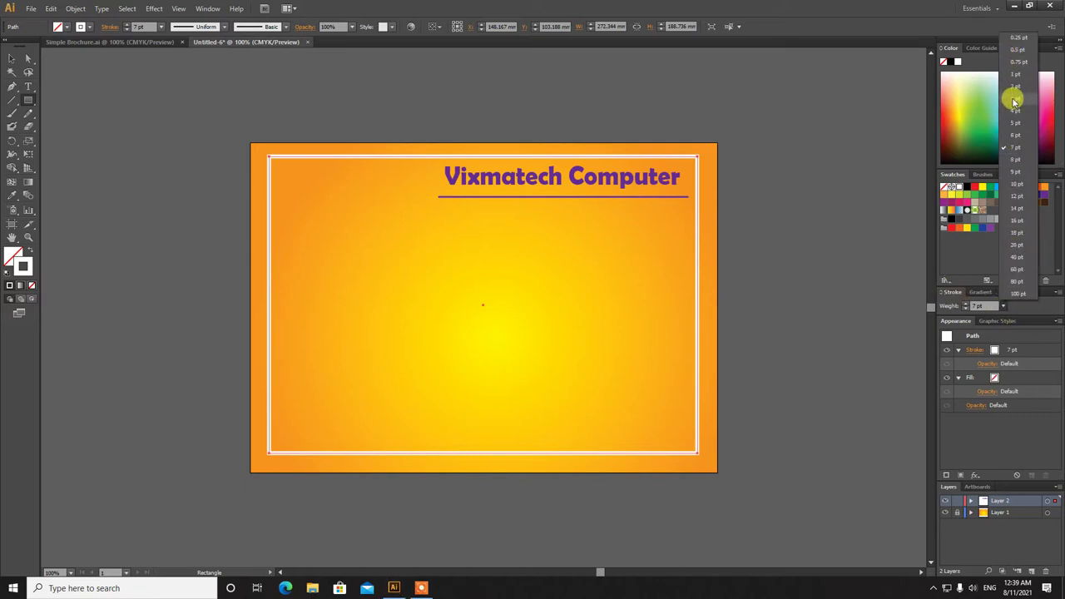
click(1014, 98)
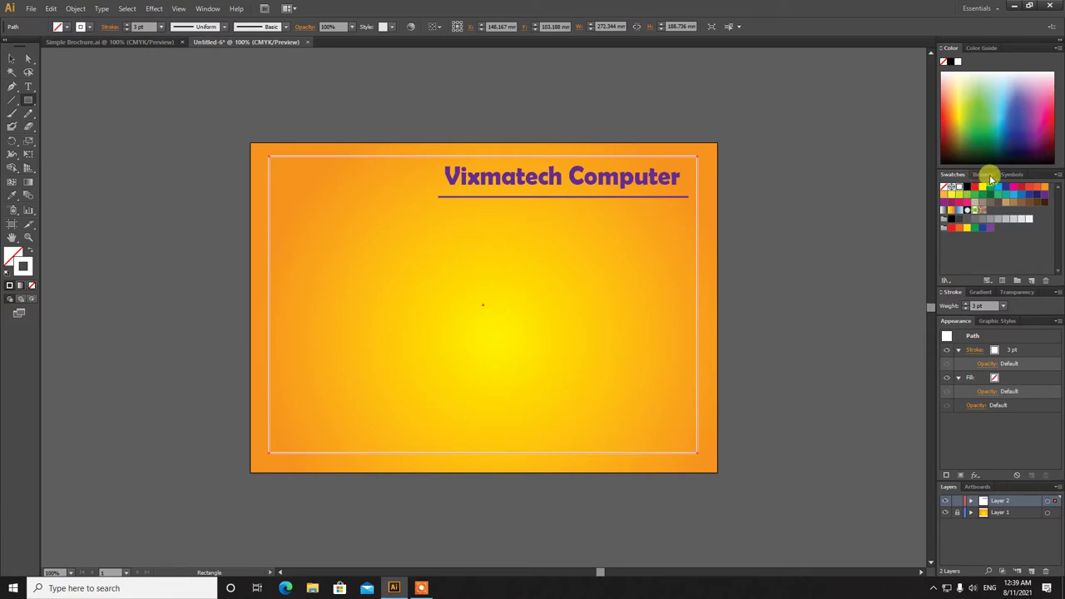
Apply the Charcoal - Feather brush to the frame from the Brushes panel.
click(988, 177)
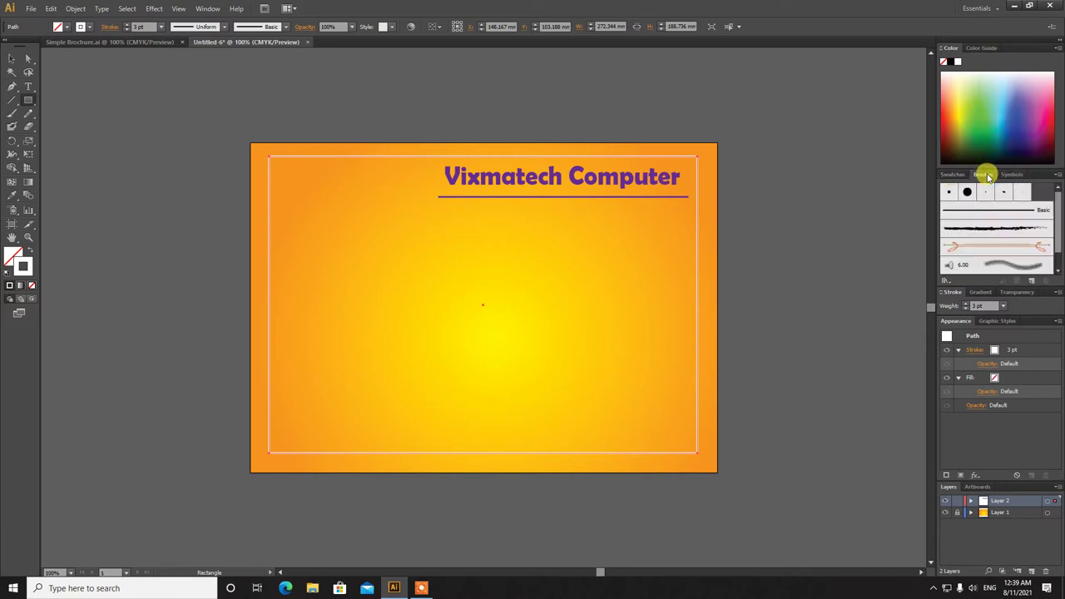
click(978, 227)
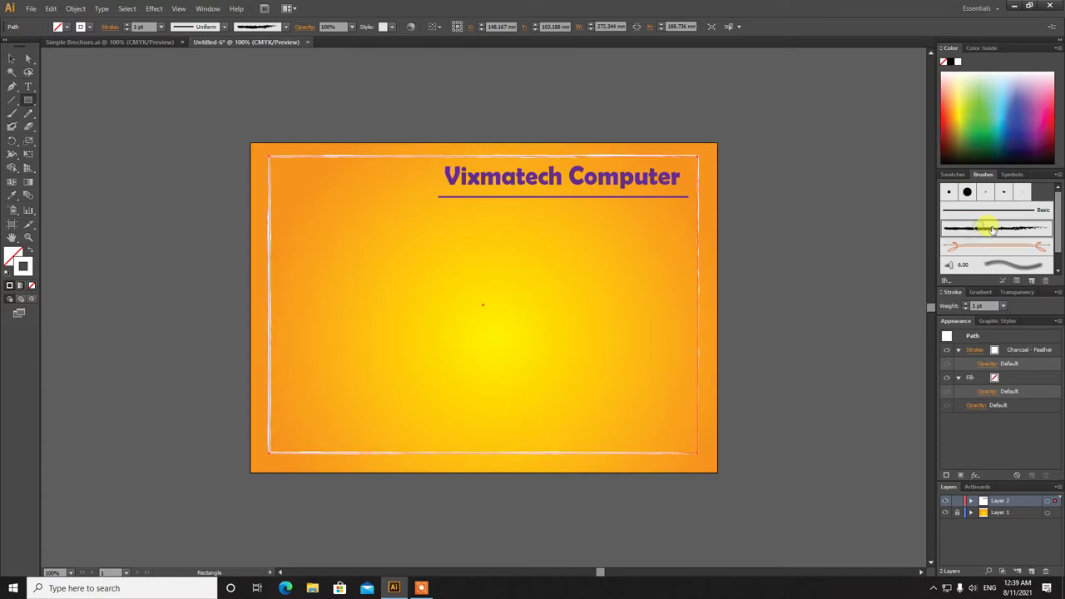
scroll(1058, 253, down, 1)
scroll(1060, 260, up, 1)
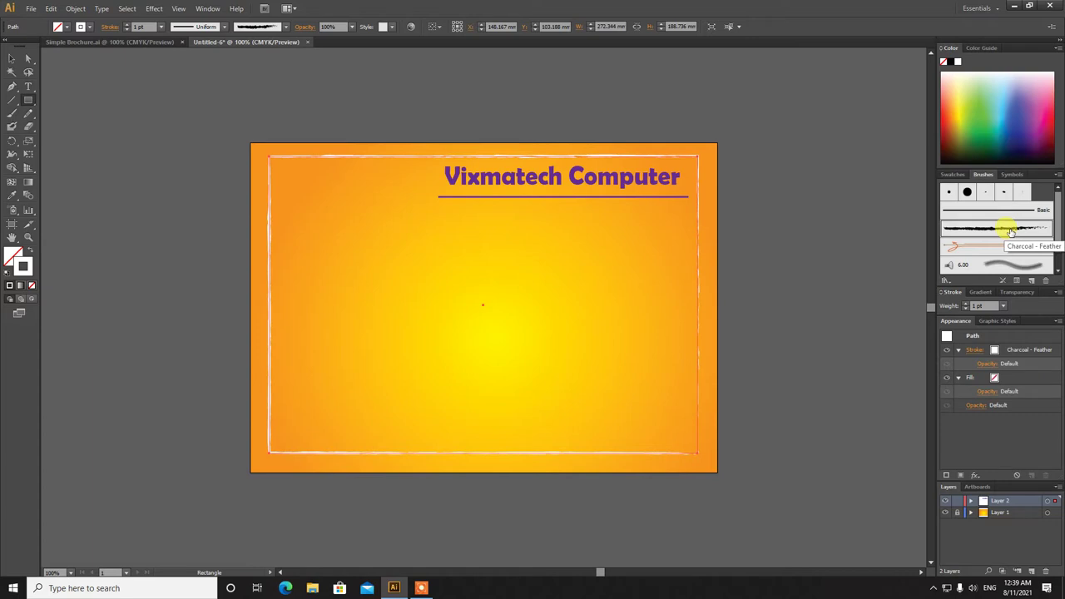
Try Decorative_Scatter brushes on the frame, ending with Cubes at 0.5 pt.
click(1060, 175)
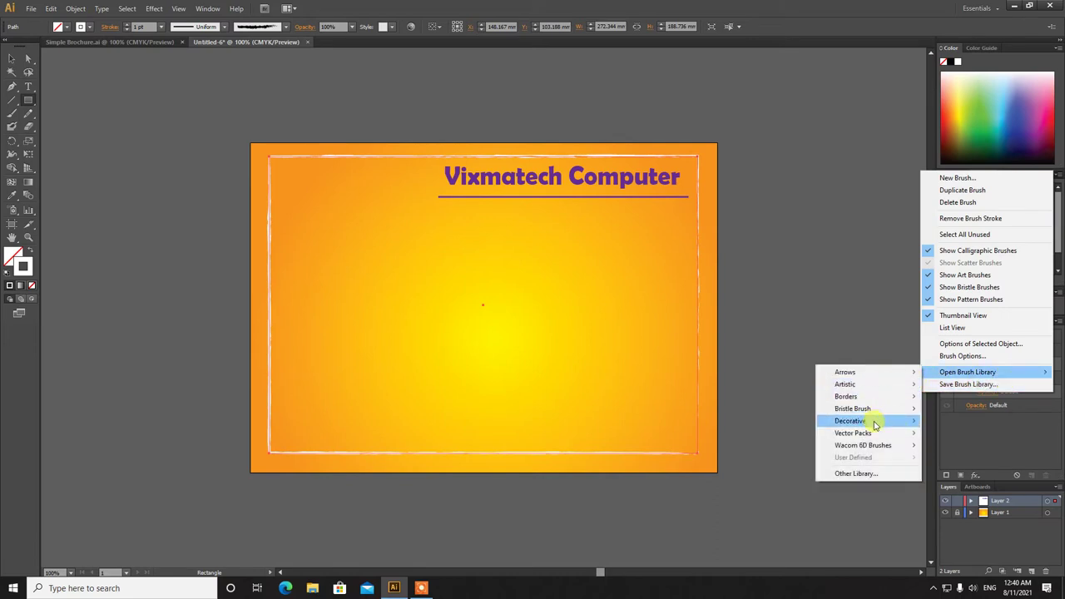
mouse_move(865, 421)
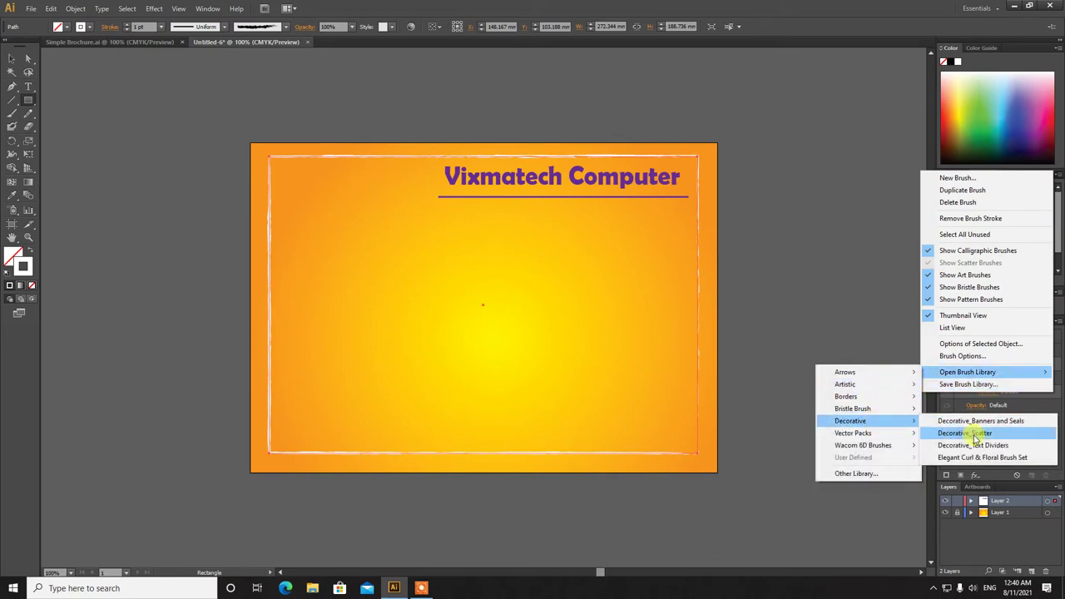
click(976, 433)
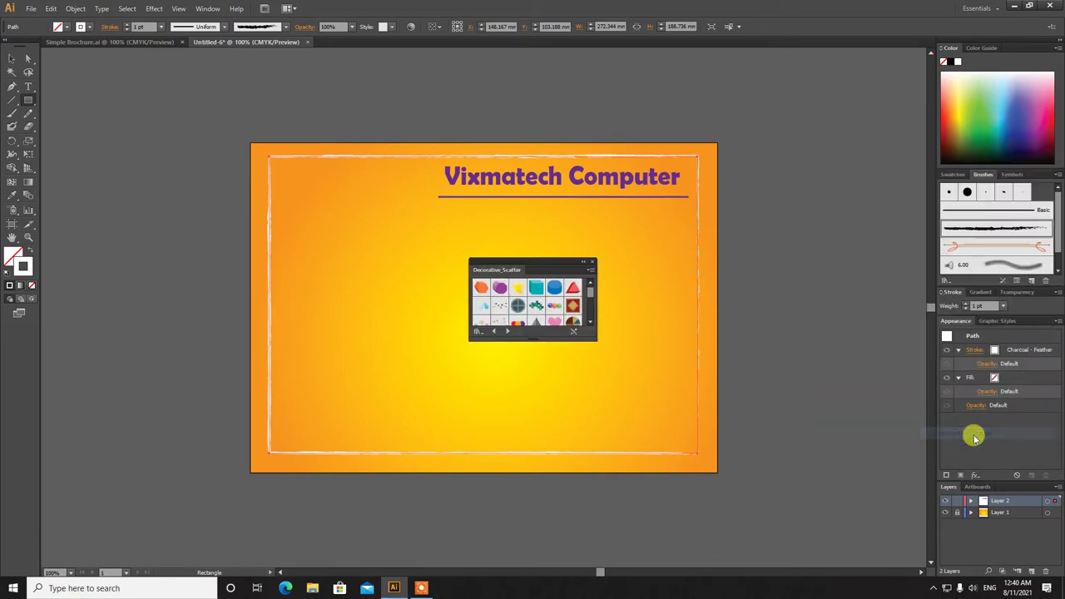
click(552, 288)
click(572, 305)
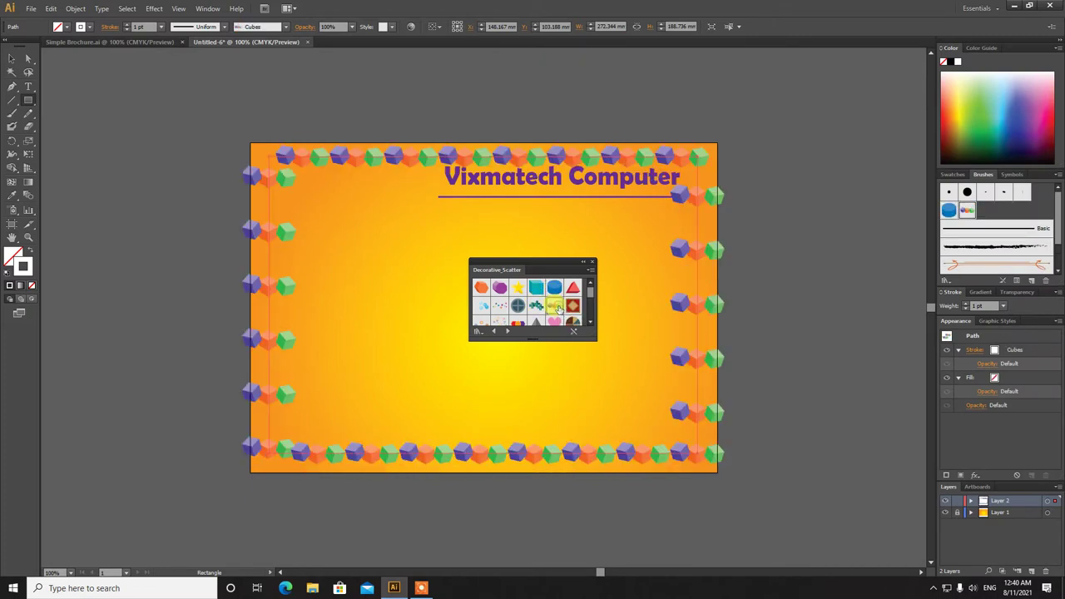
click(591, 264)
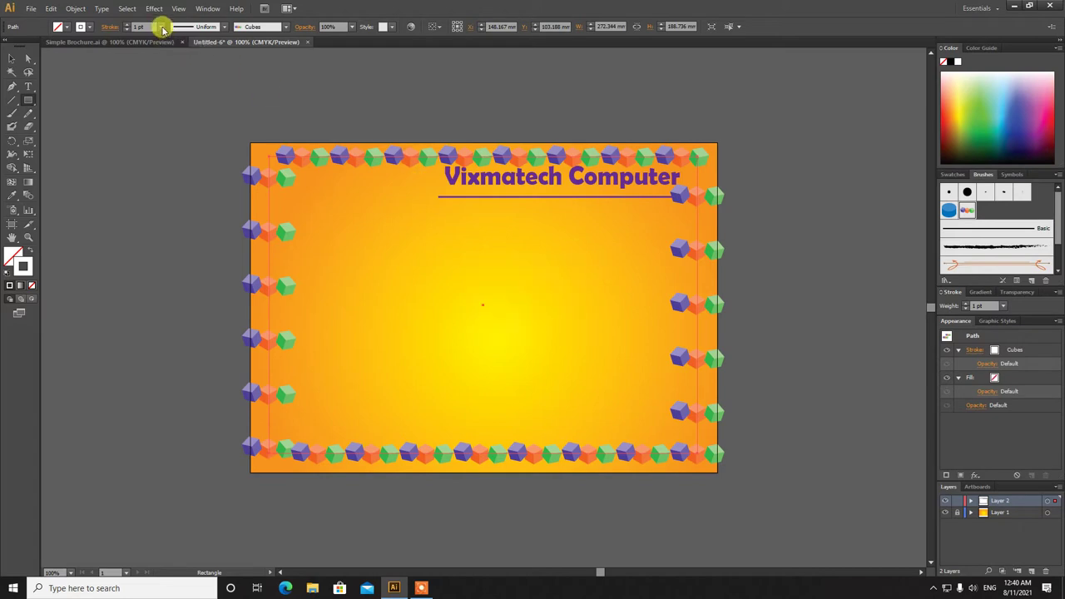
click(161, 26)
click(173, 51)
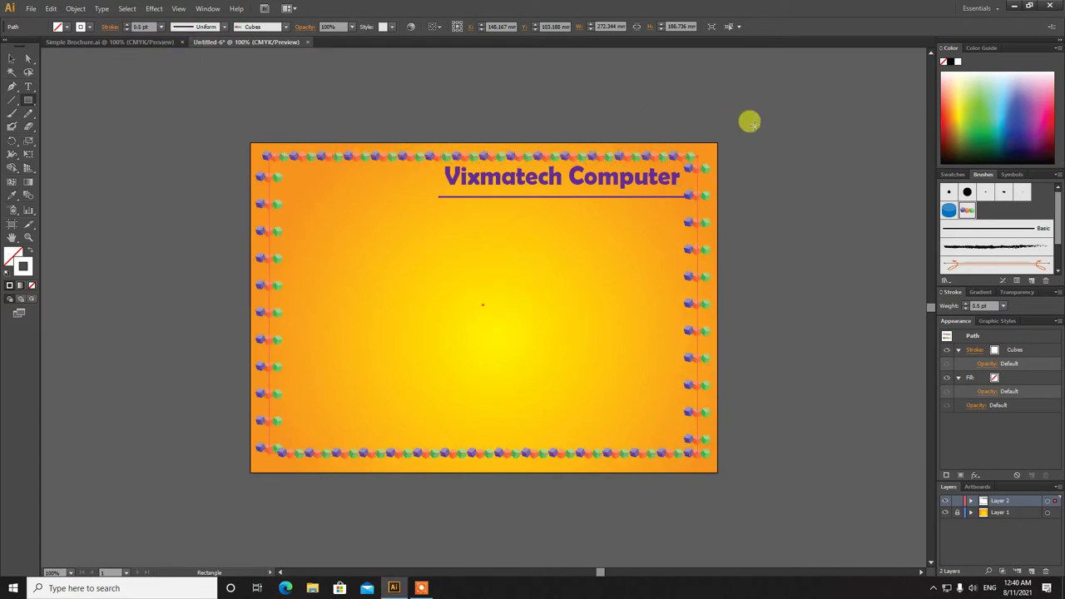
Try two brushes from the Elegant Curl & Floral library on the frame.
click(1057, 177)
mouse_move(968, 371)
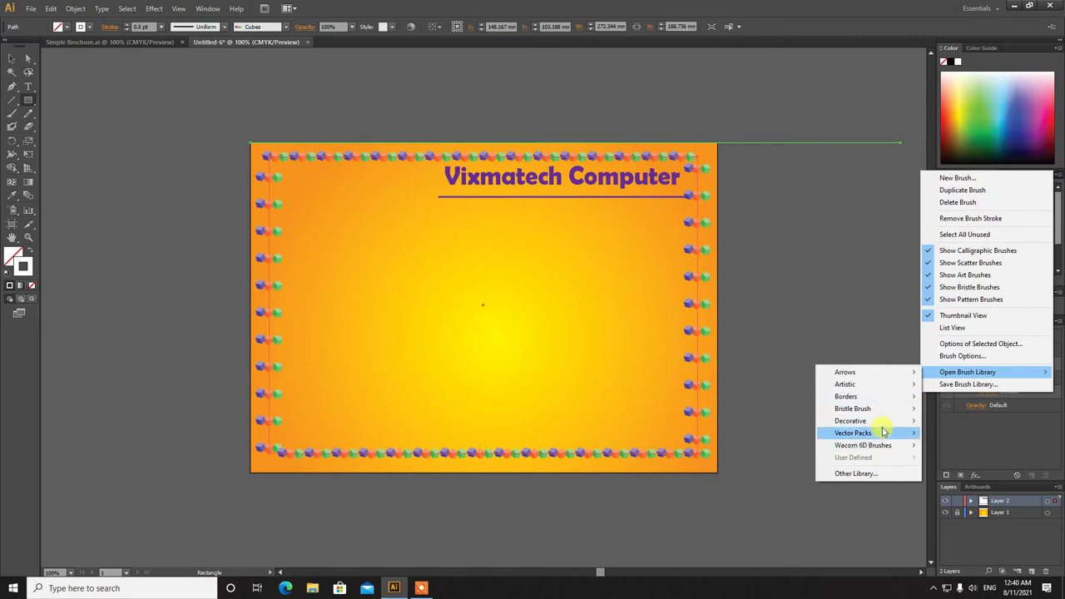
mouse_move(850, 420)
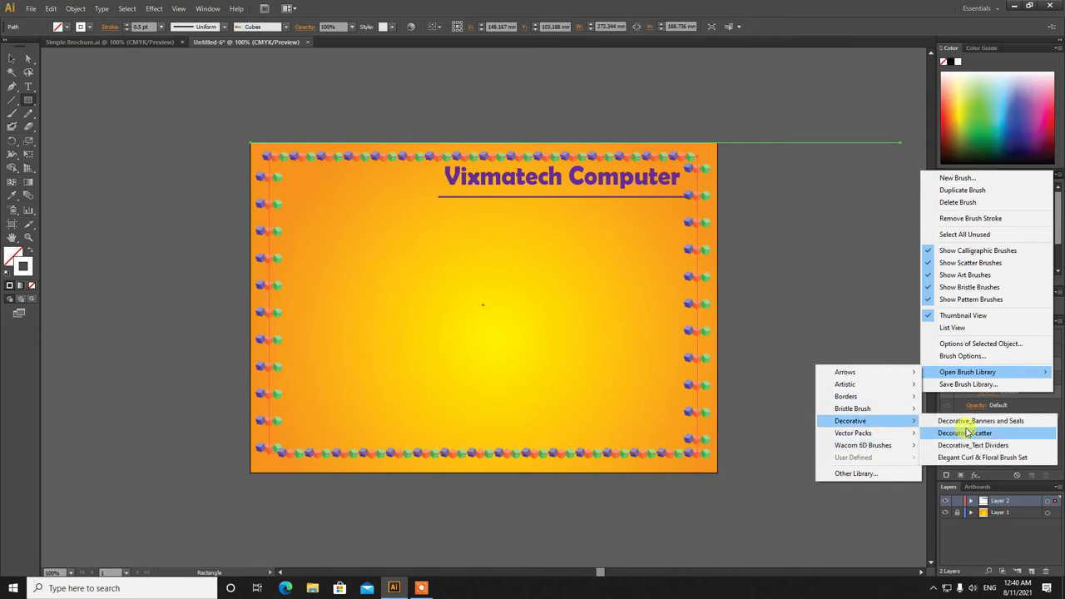
click(977, 458)
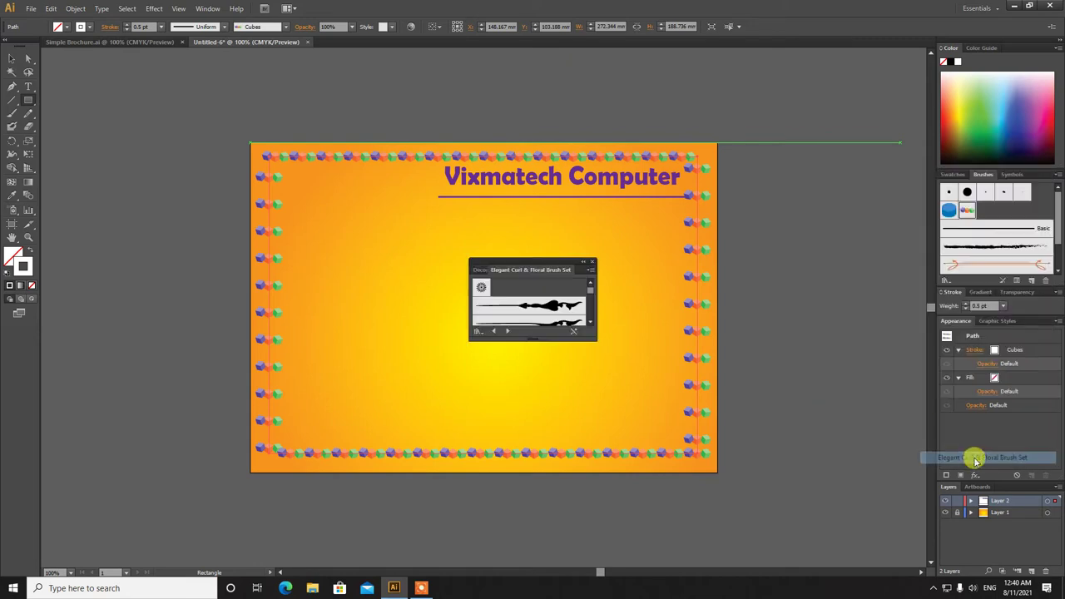
click(552, 308)
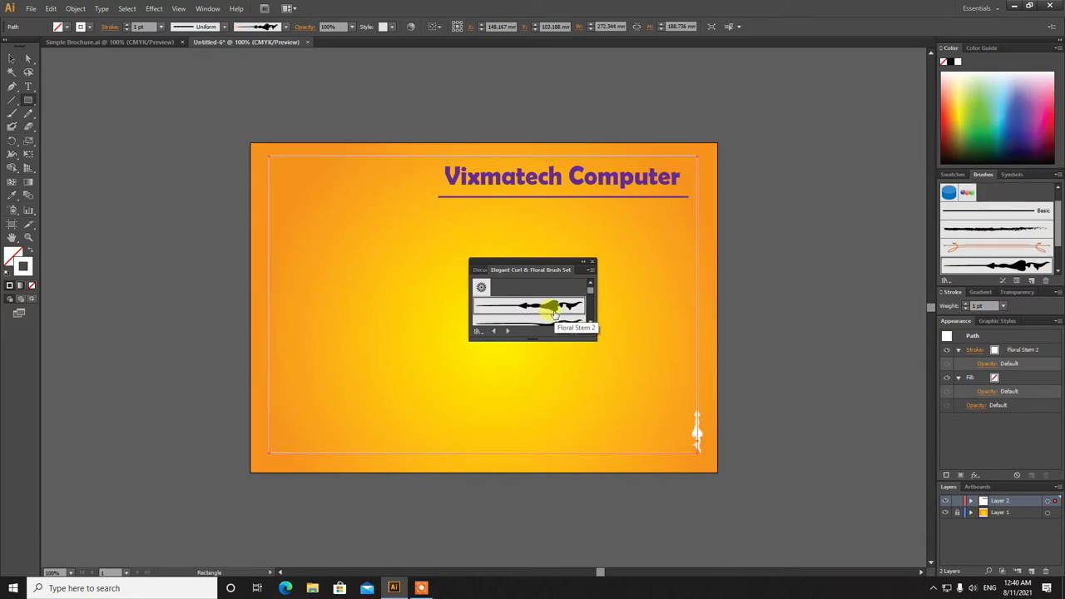
click(560, 325)
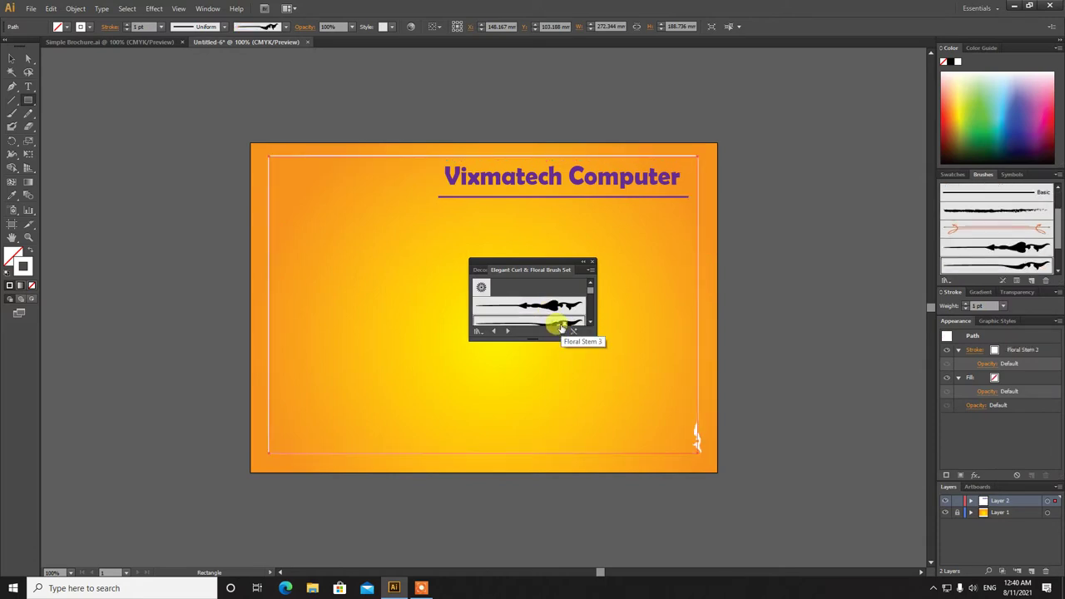
click(591, 265)
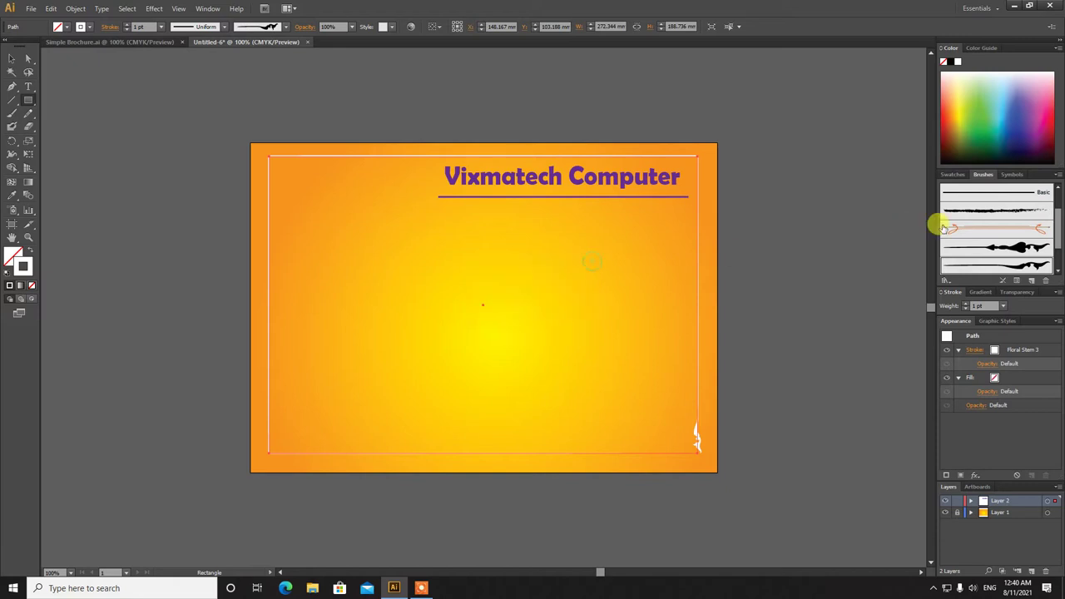
Reapply Charcoal - Feather to the frame and settle on a 3 pt stroke weight.
click(988, 213)
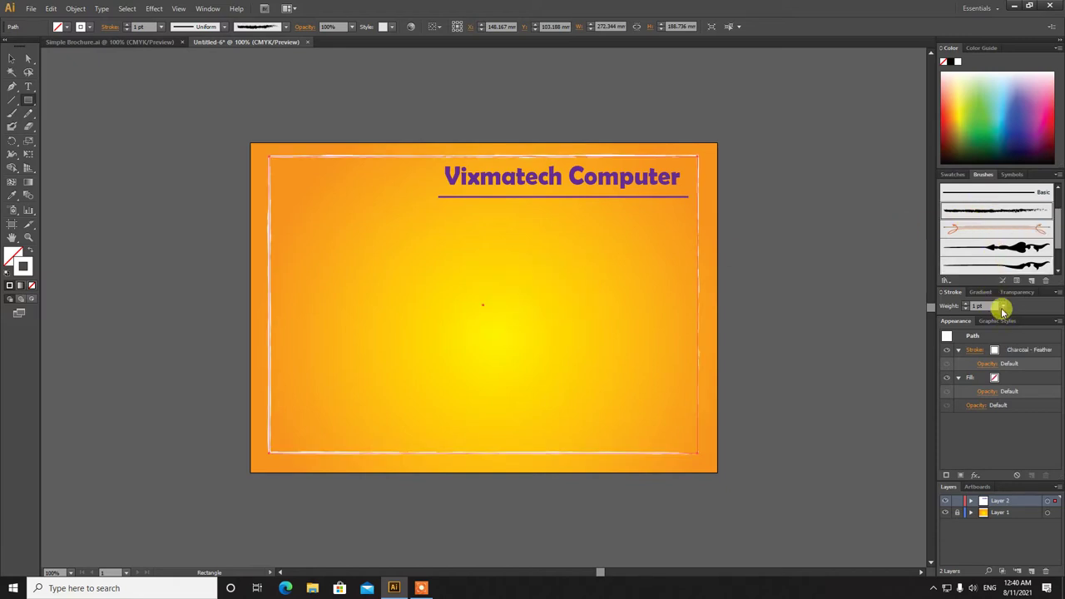
click(1002, 306)
click(1021, 147)
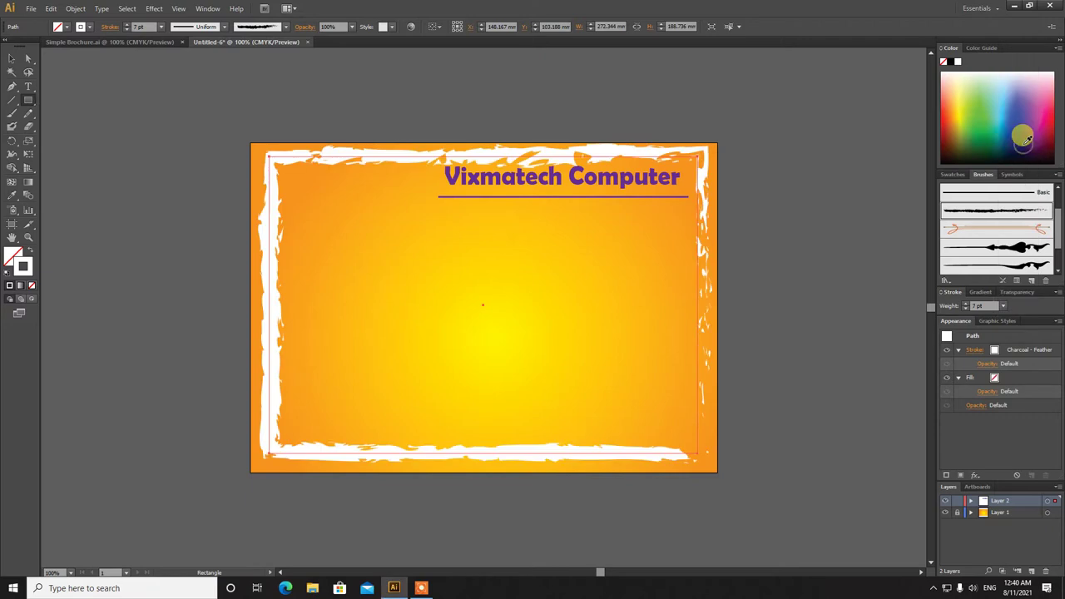
click(1003, 305)
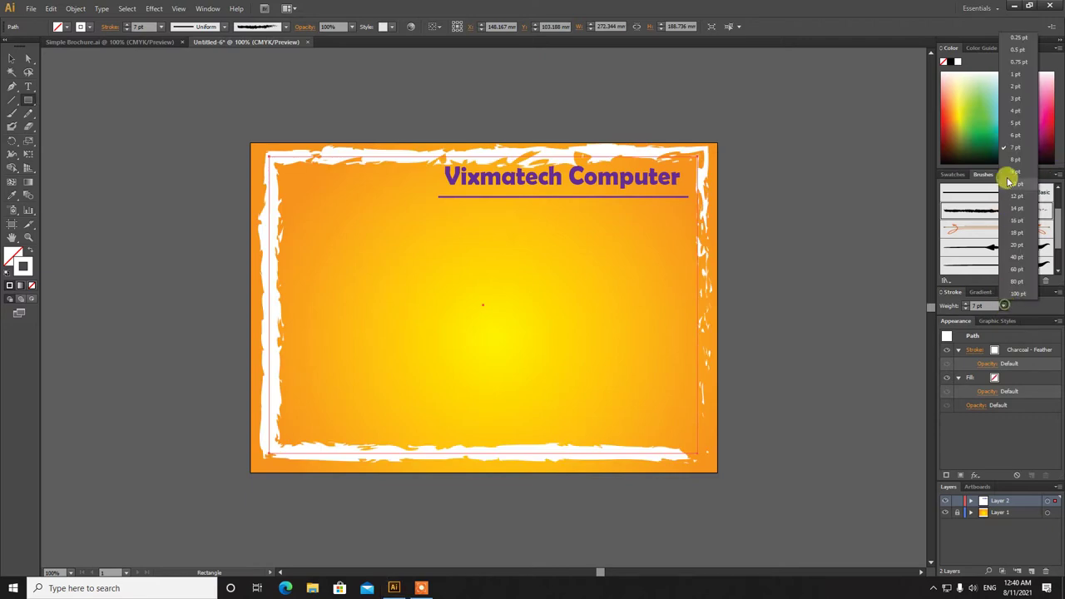
click(1016, 98)
click(801, 196)
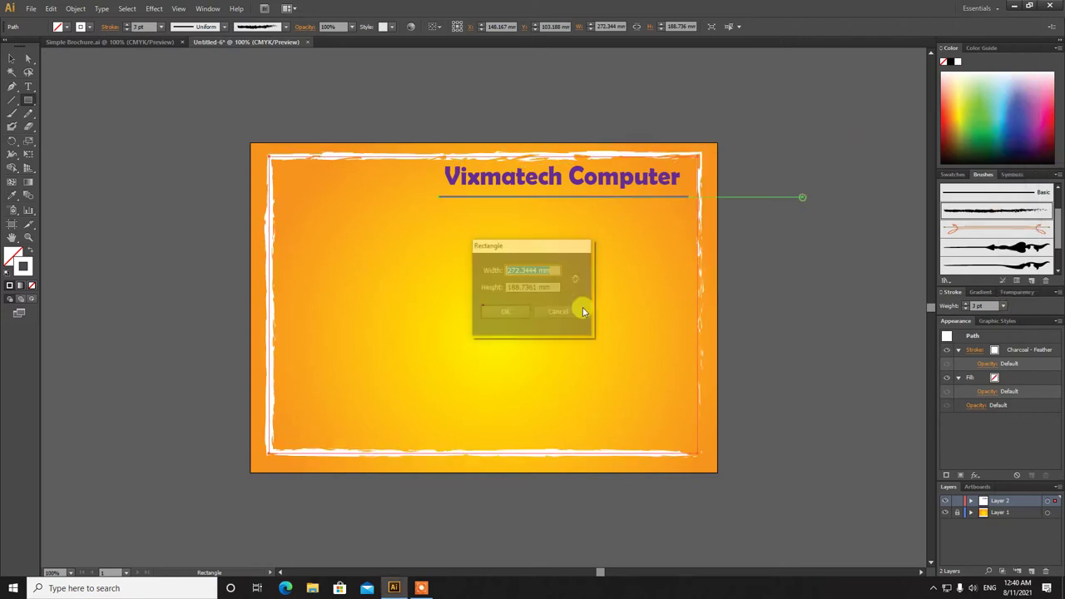
click(562, 313)
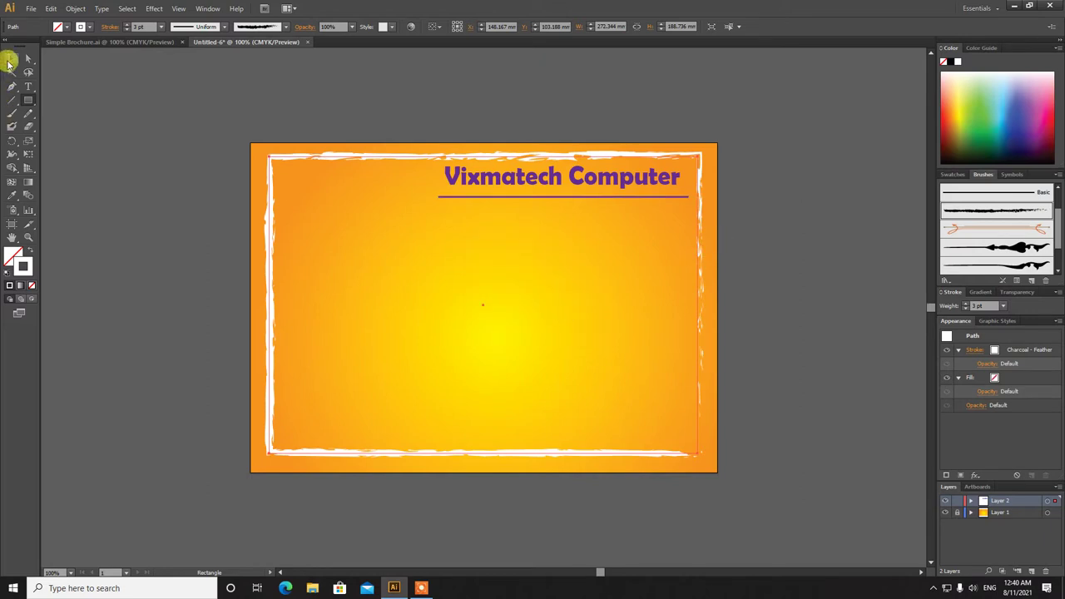
click(8, 63)
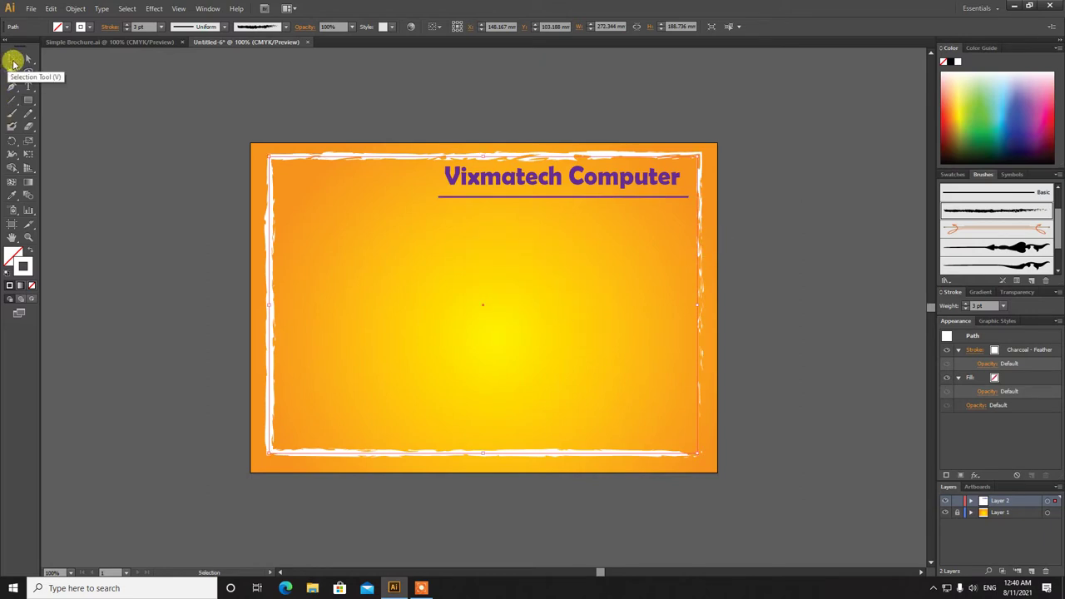
Move the Vixmatech Computer title slightly lower and nudge it right with arrow keys.
click(75, 71)
drag(506, 186, 511, 192)
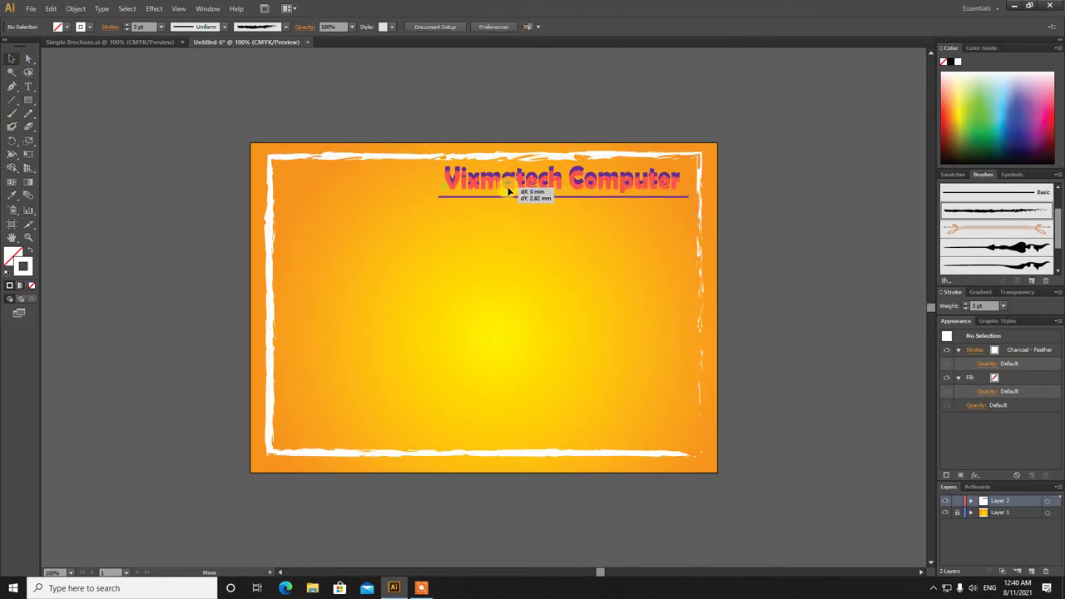
click(618, 209)
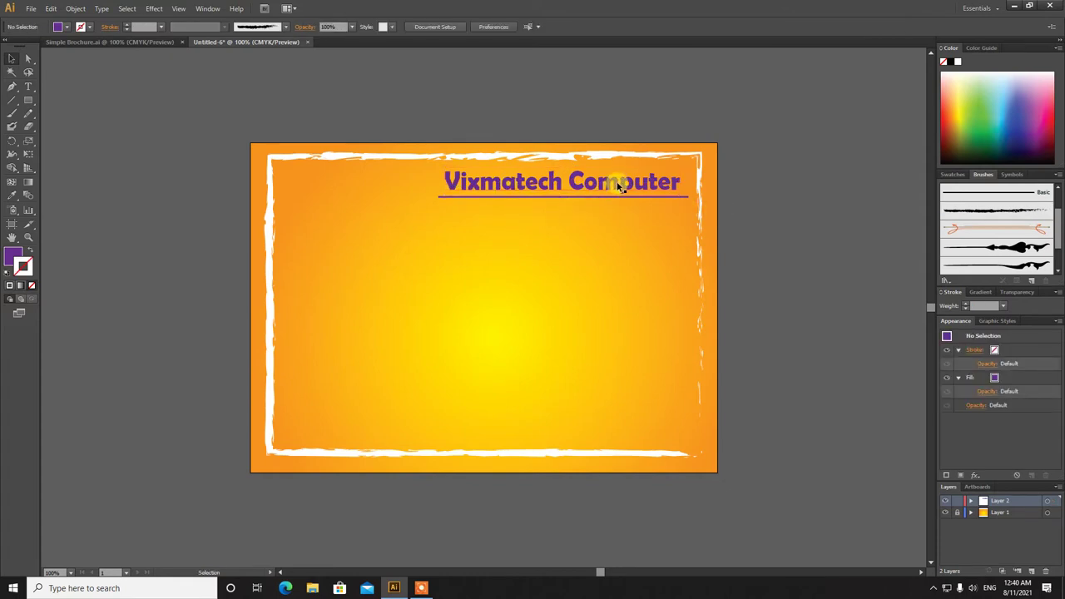
click(618, 186)
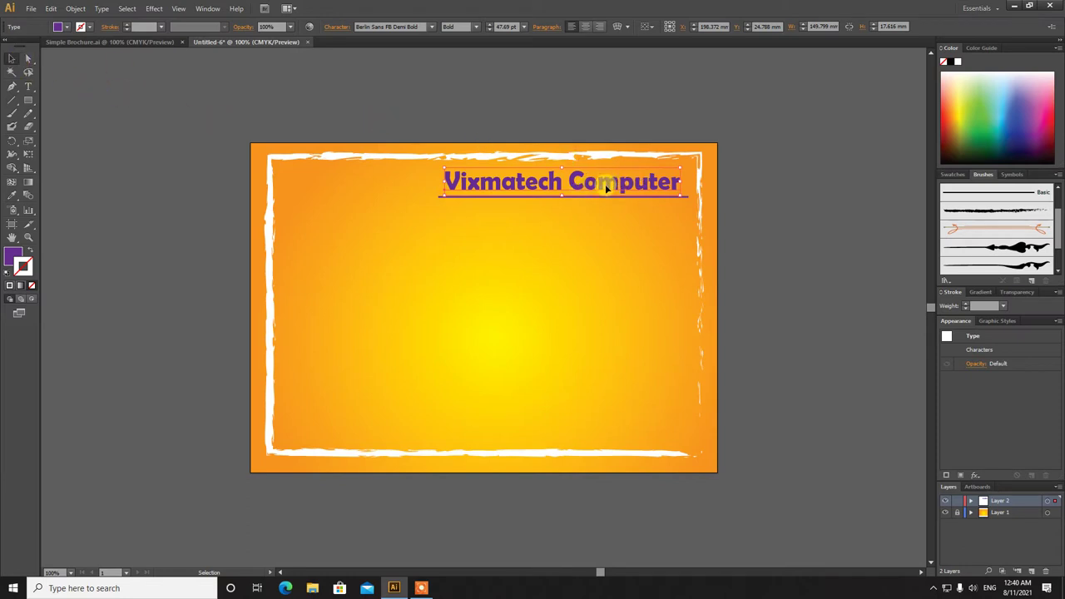
key(Right)
key(Right)
key(Right)
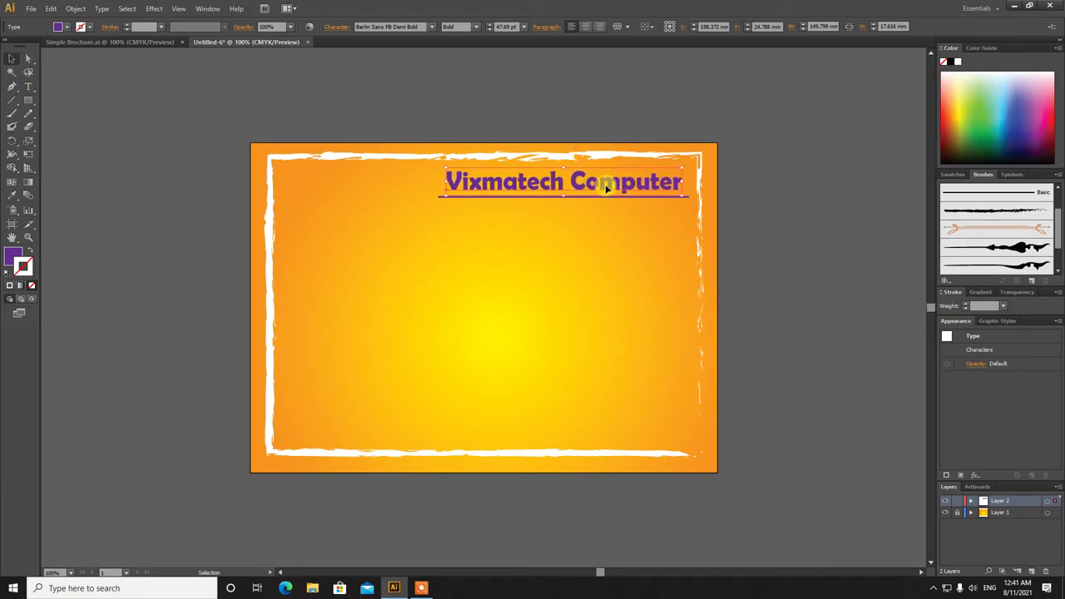
key(Right)
key(Right)
key(Right)
key(Right)
key(Right)
key(Right)
key(Right)
key(Right)
key(Right)
key(Left)
key(Left)
key(Left)
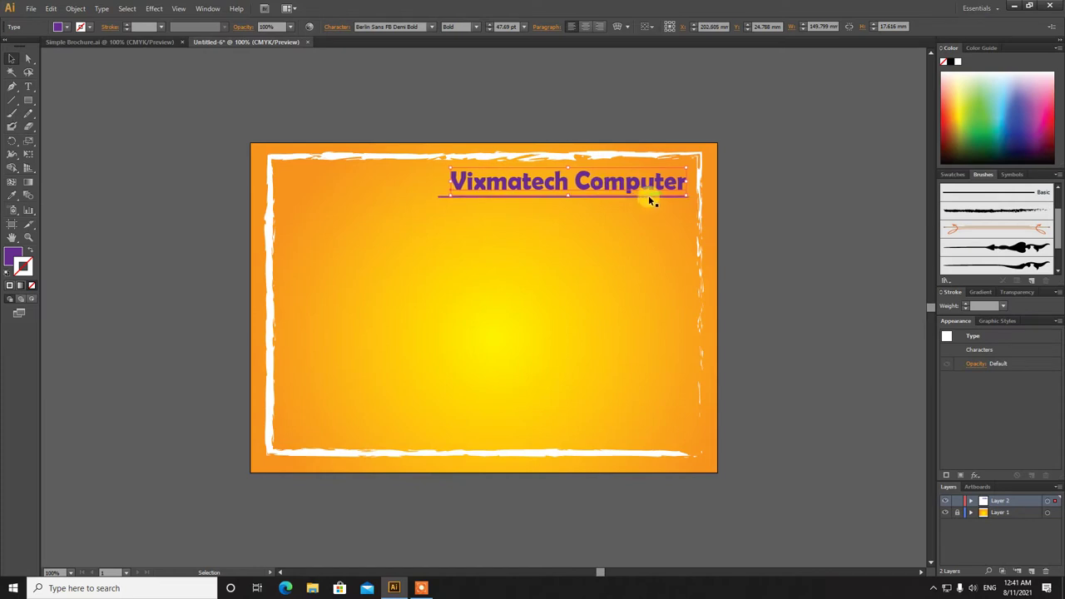
Adjust the underline's left end so it is about 156 mm and aligned under the title.
click(648, 196)
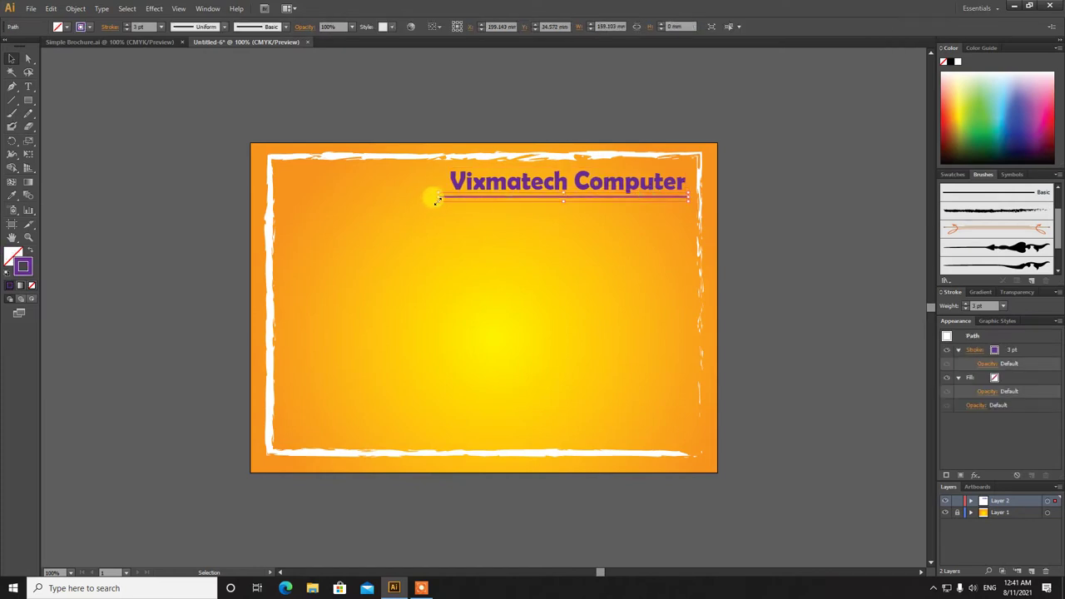
drag(438, 197, 442, 196)
click(763, 176)
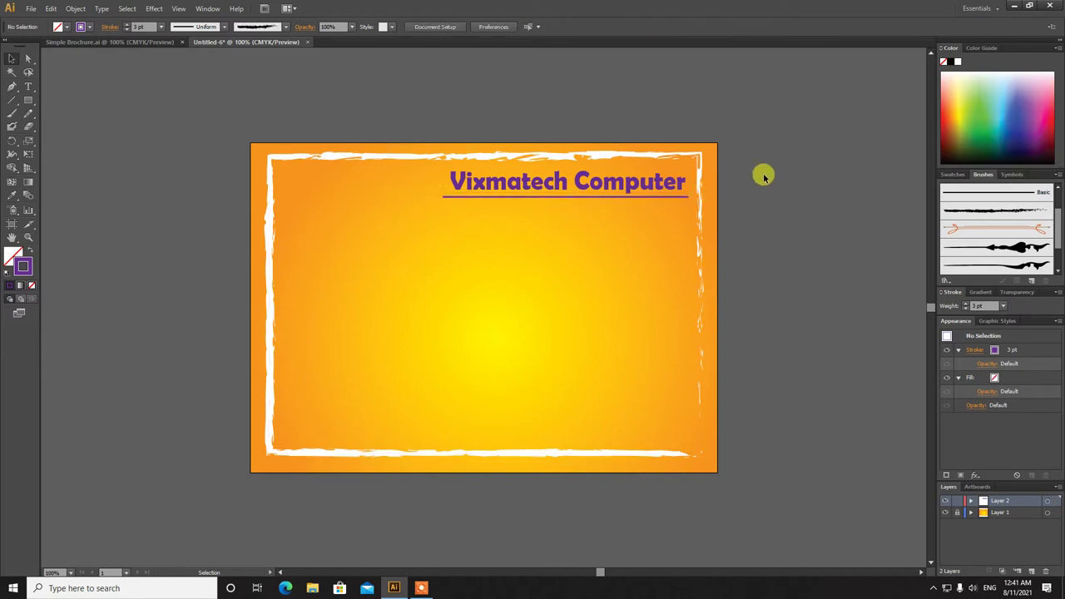
click(686, 198)
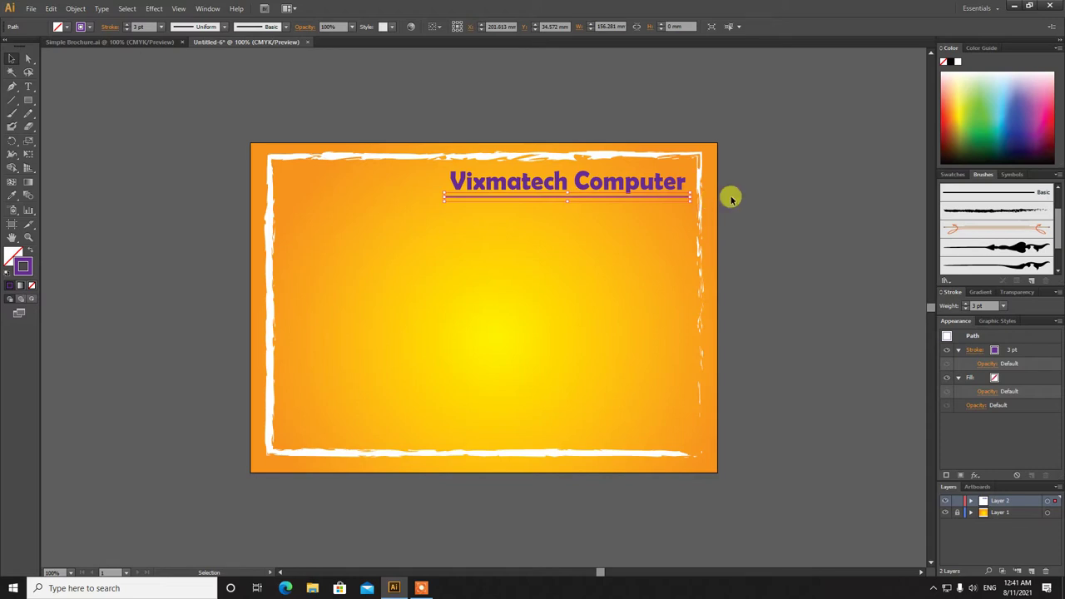
click(731, 198)
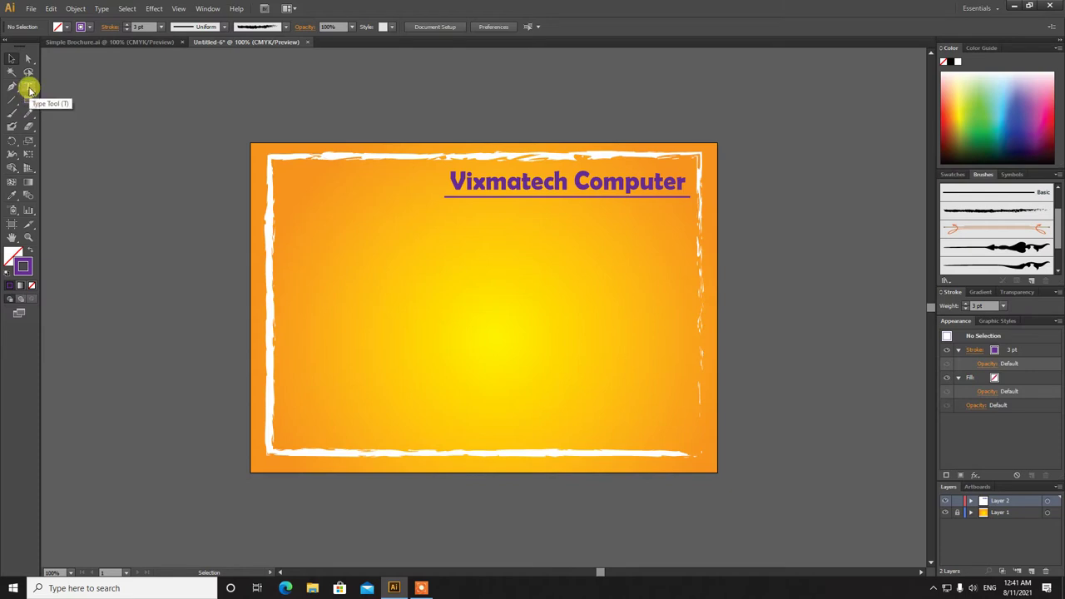
click(28, 87)
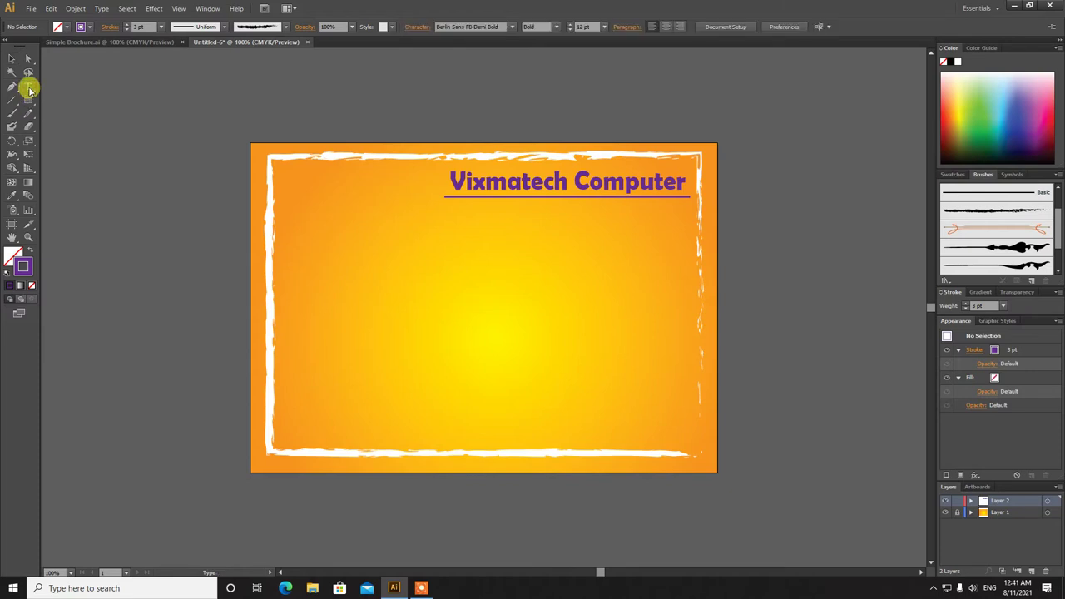
click(518, 211)
text(www.vixmatech.com)
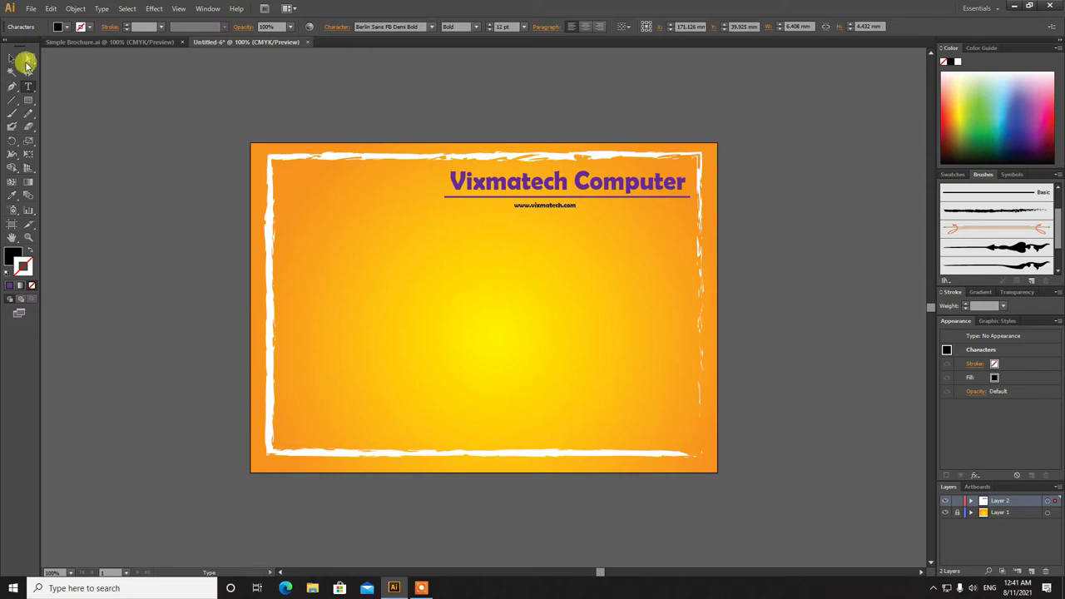
click(11, 58)
click(112, 41)
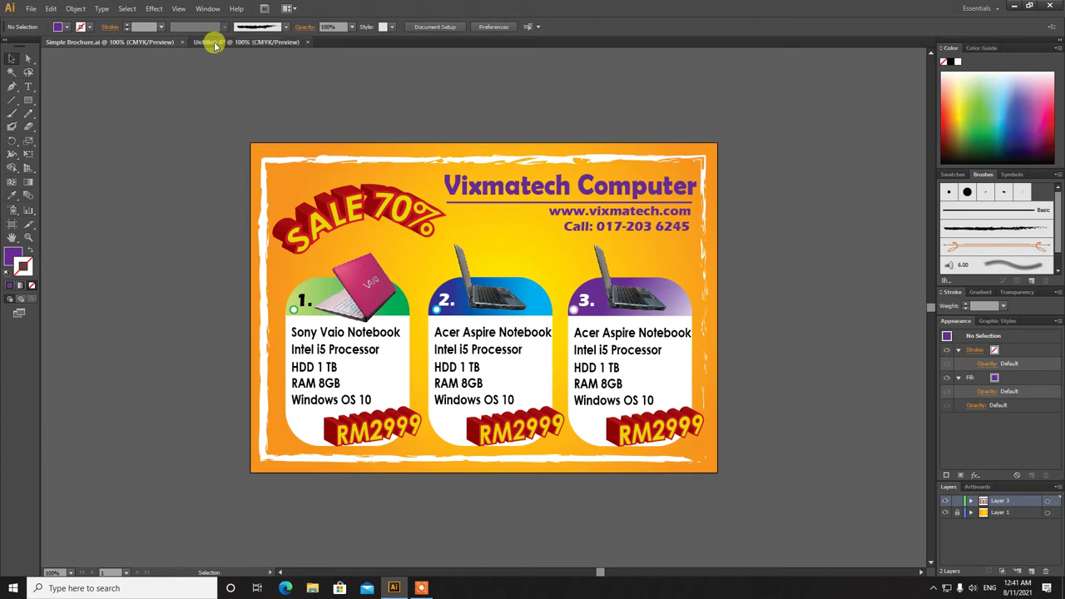
Make the web address 24 pt Eras Bold ITC and move it under the underline's right end.
click(209, 42)
right_click(538, 210)
mouse_move(564, 243)
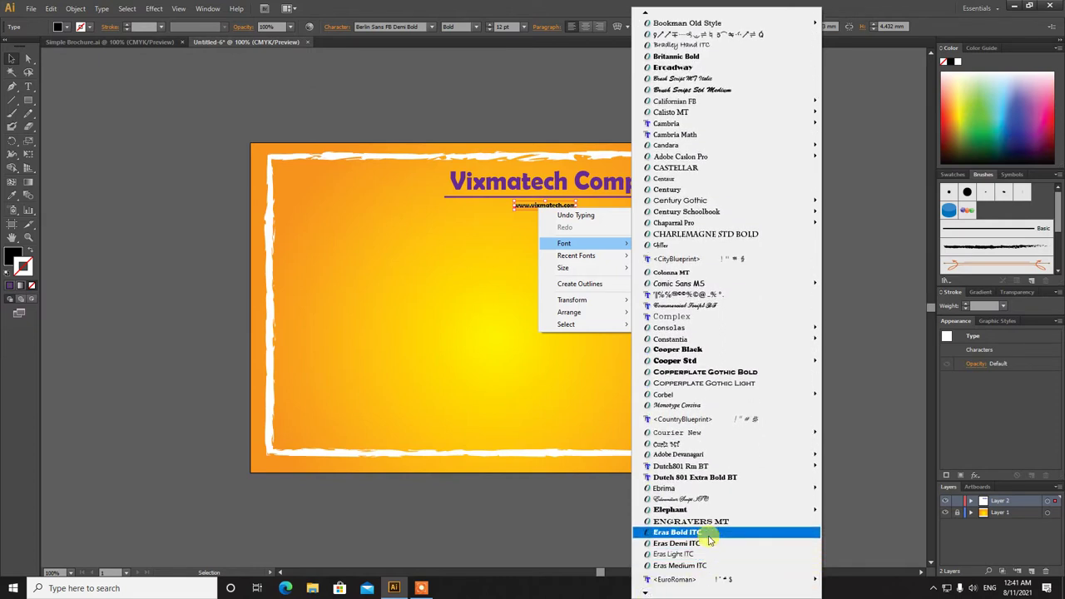
click(708, 533)
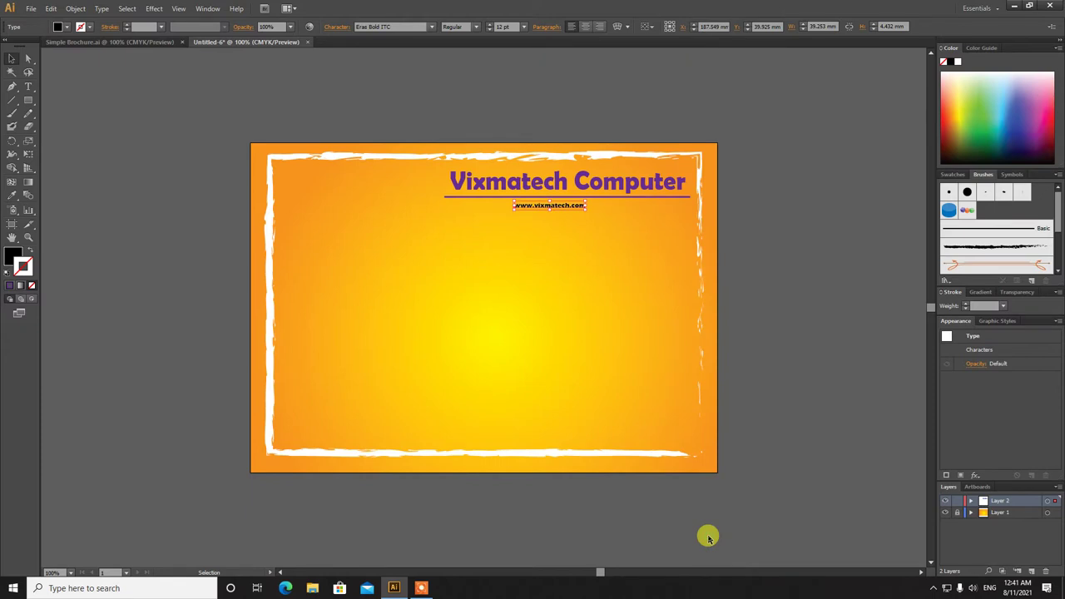
click(524, 28)
click(538, 176)
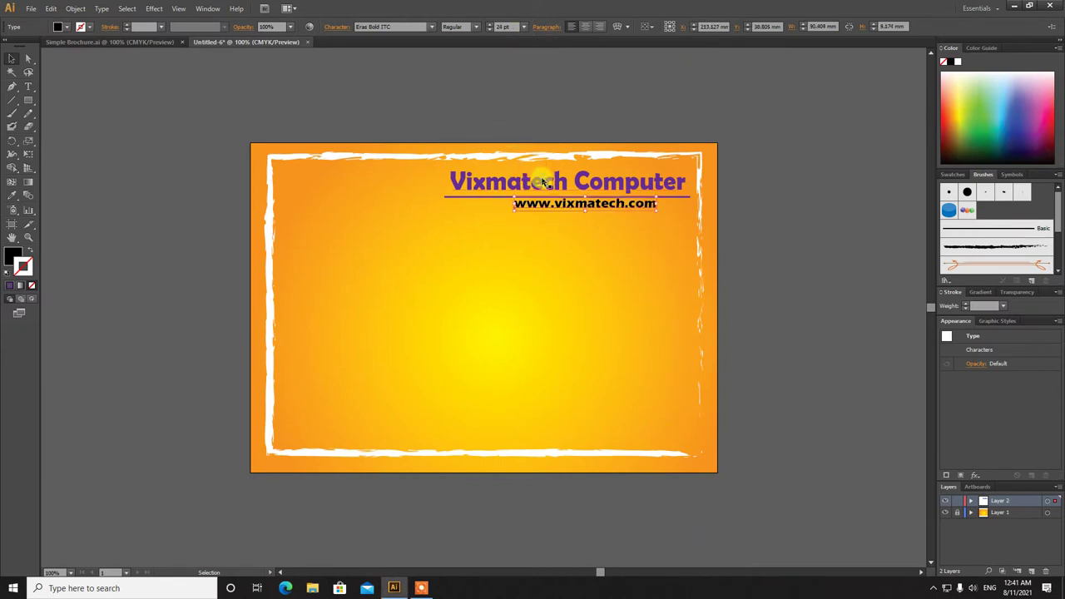
drag(632, 213, 664, 215)
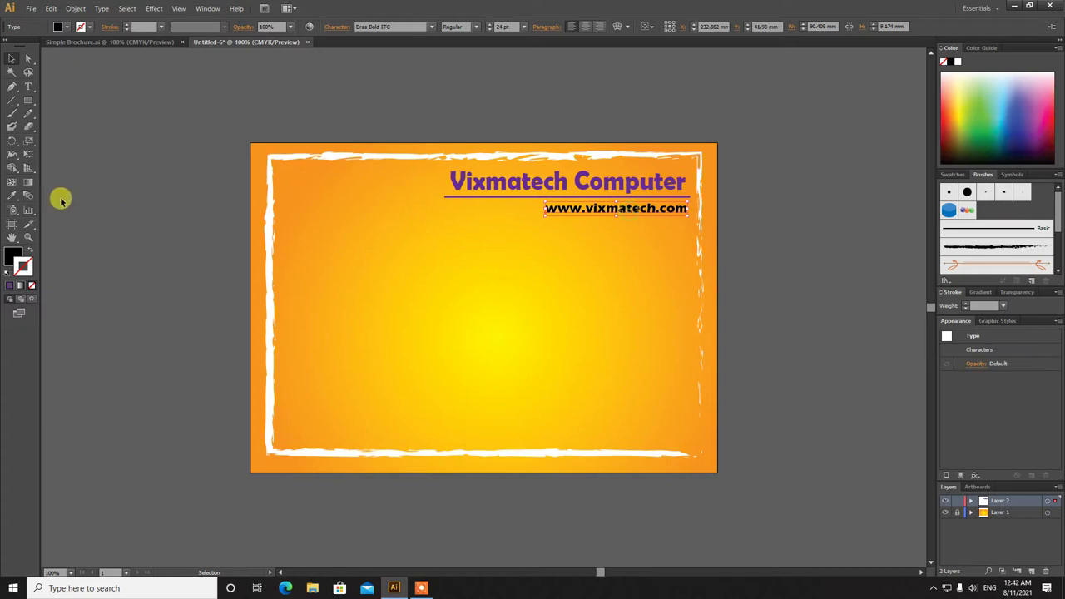
Fill the web address with the purple swatch.
click(12, 255)
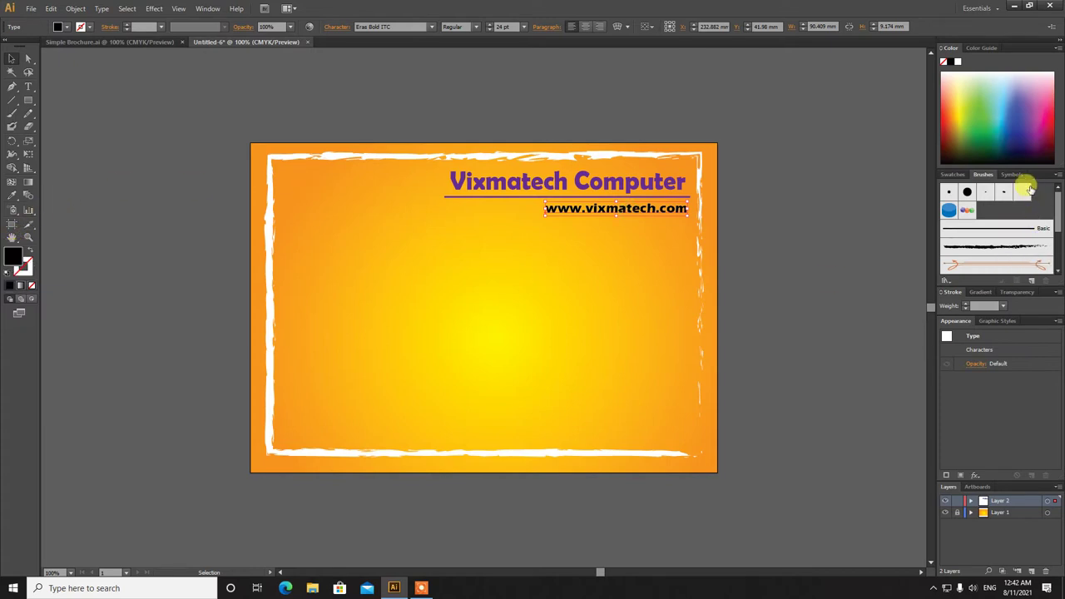
click(959, 174)
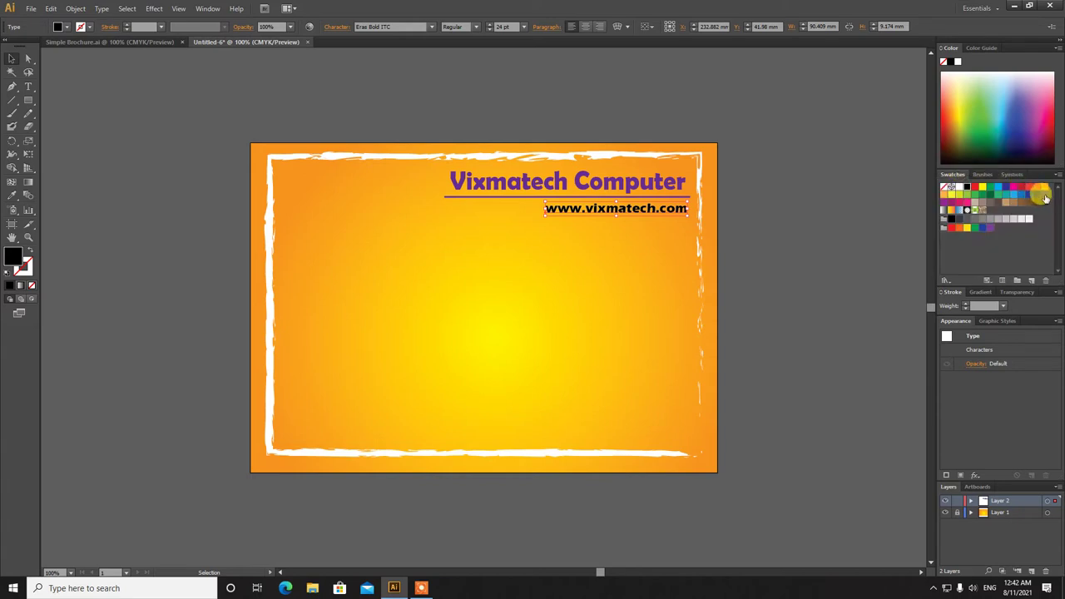
click(1044, 194)
click(855, 194)
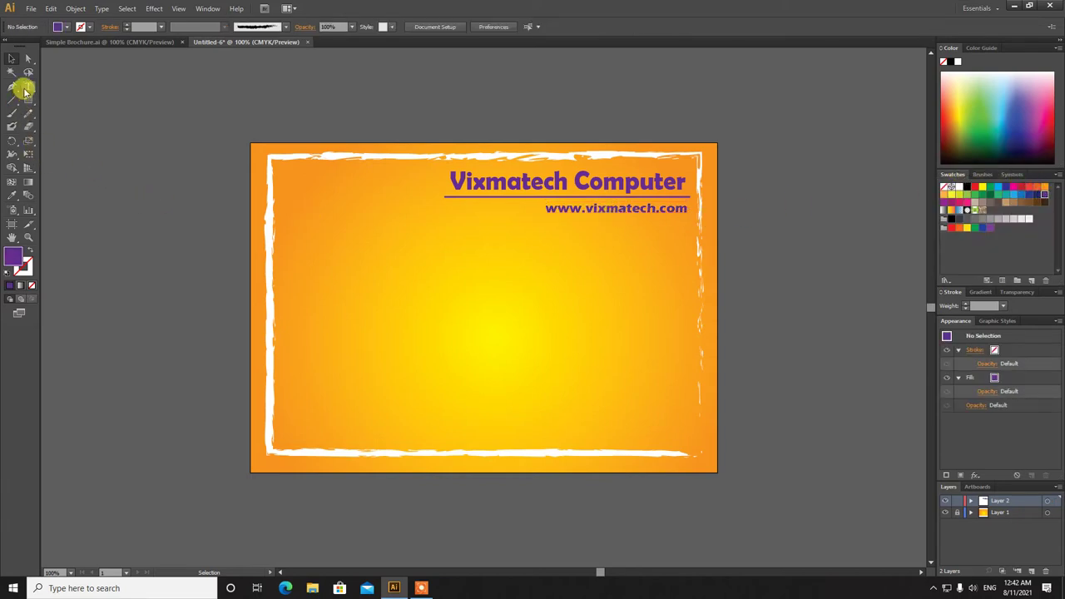
Add a 'Call:' line with the shop's phone number below the web address, nudged slightly lower.
click(25, 91)
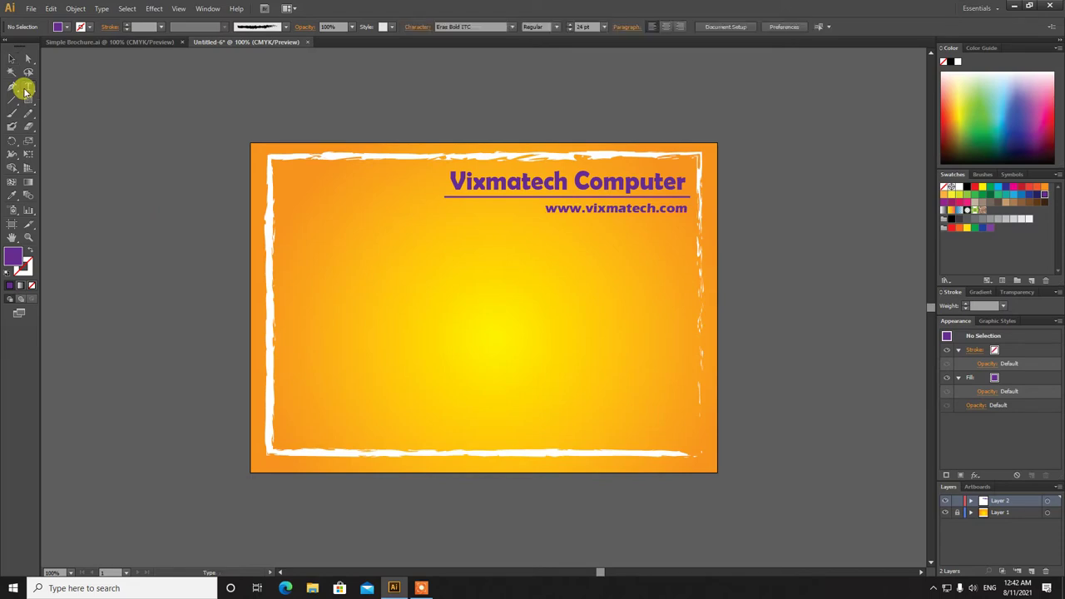
click(561, 221)
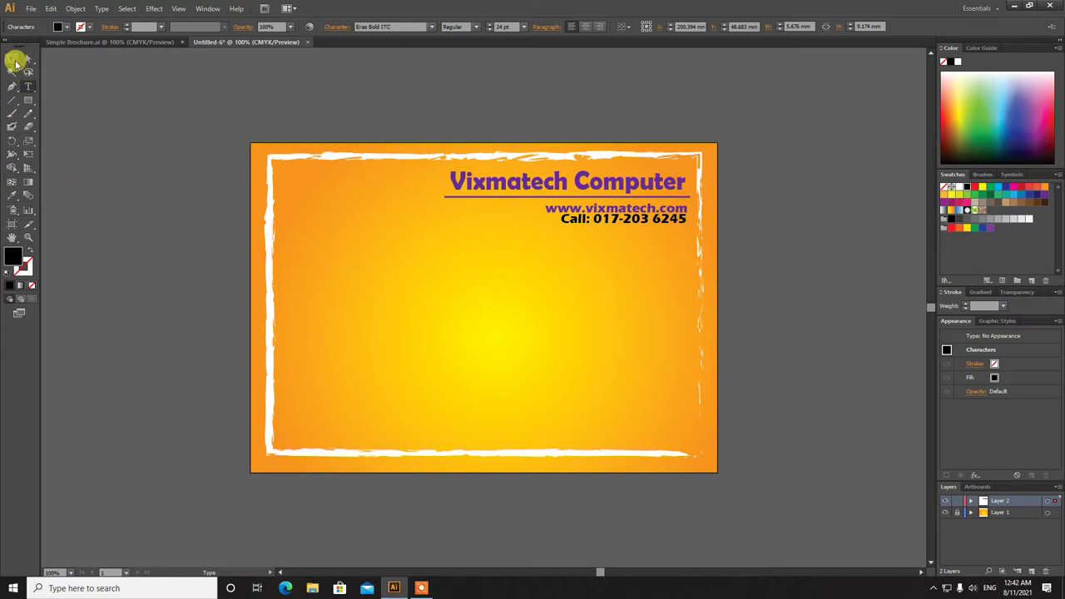
click(11, 59)
drag(617, 223, 619, 230)
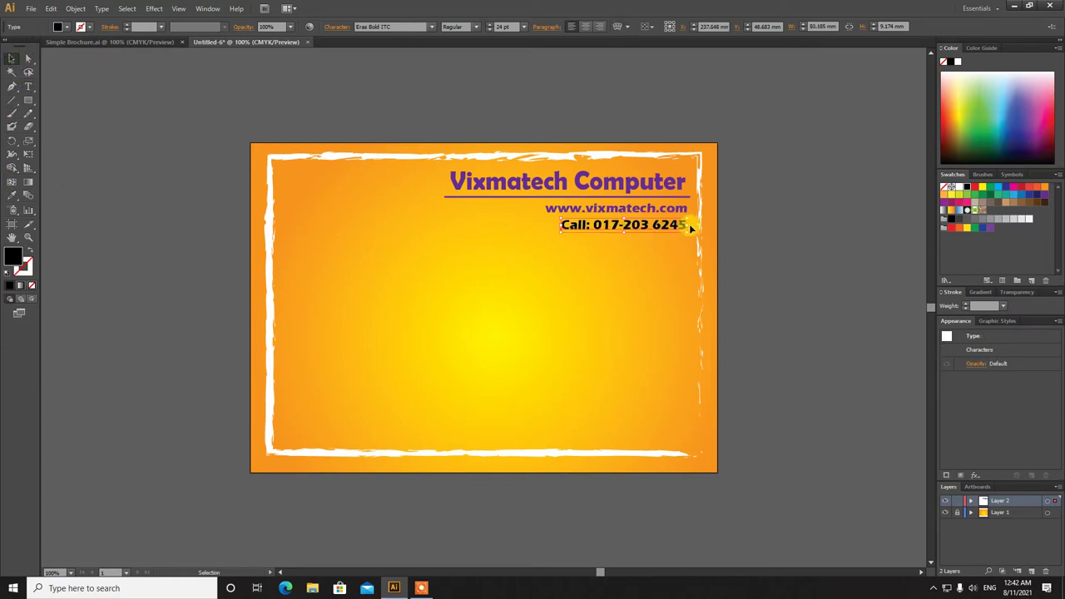
click(796, 225)
click(675, 227)
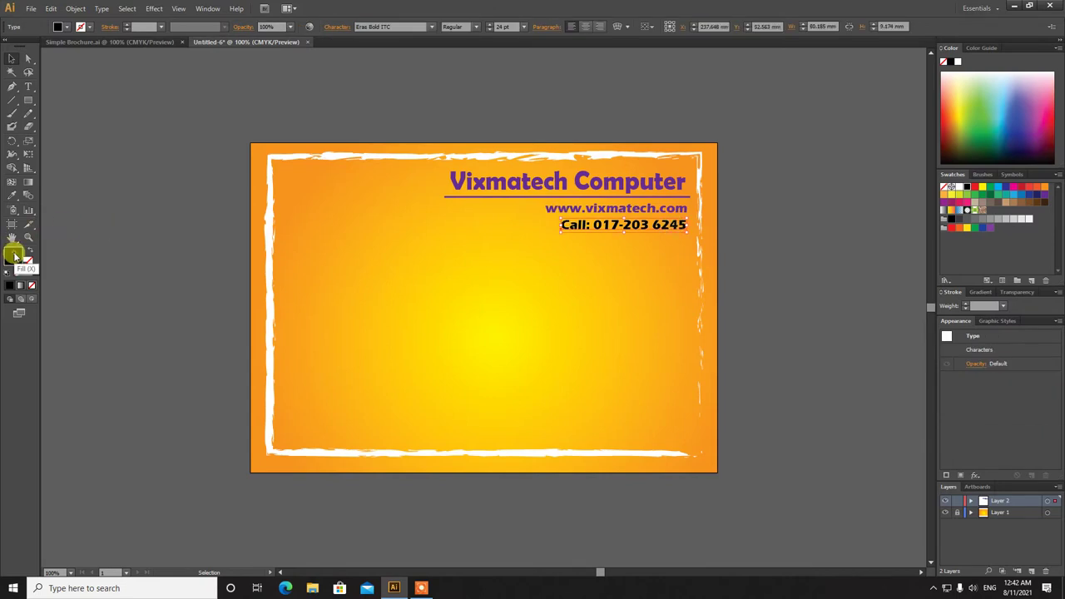
Fill the Call phone line with the purple swatch and nudge it into place.
click(1044, 198)
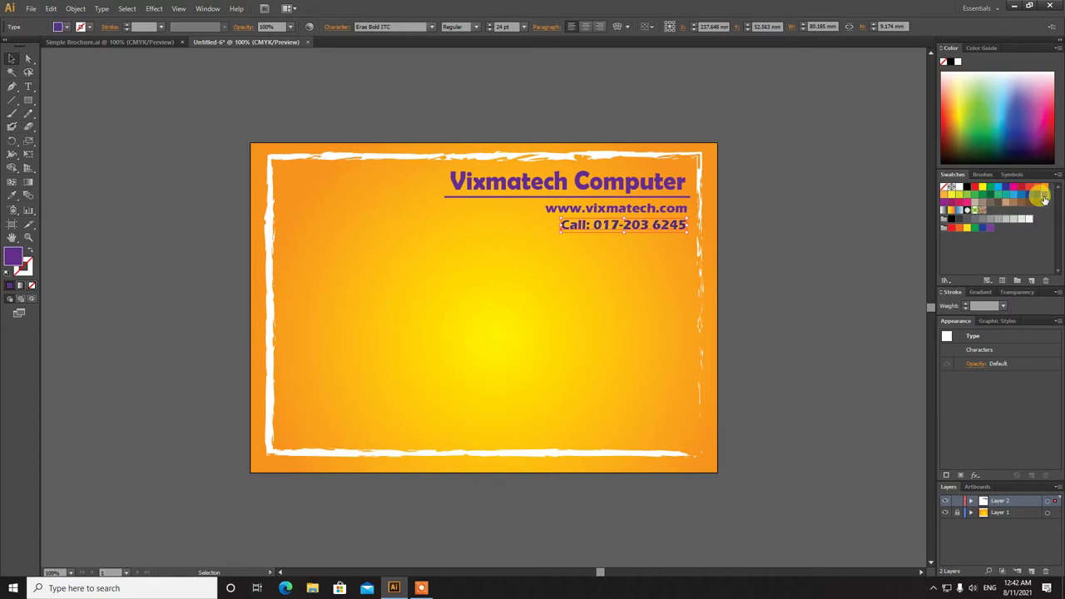
key(Up)
key(Up)
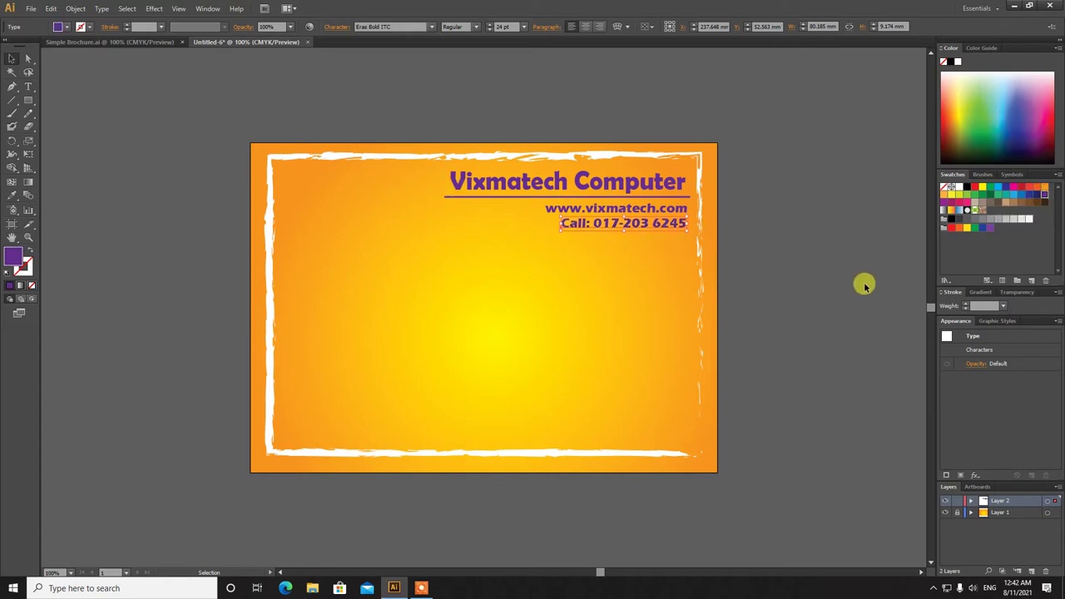
key(Up)
key(Up)
key(Down)
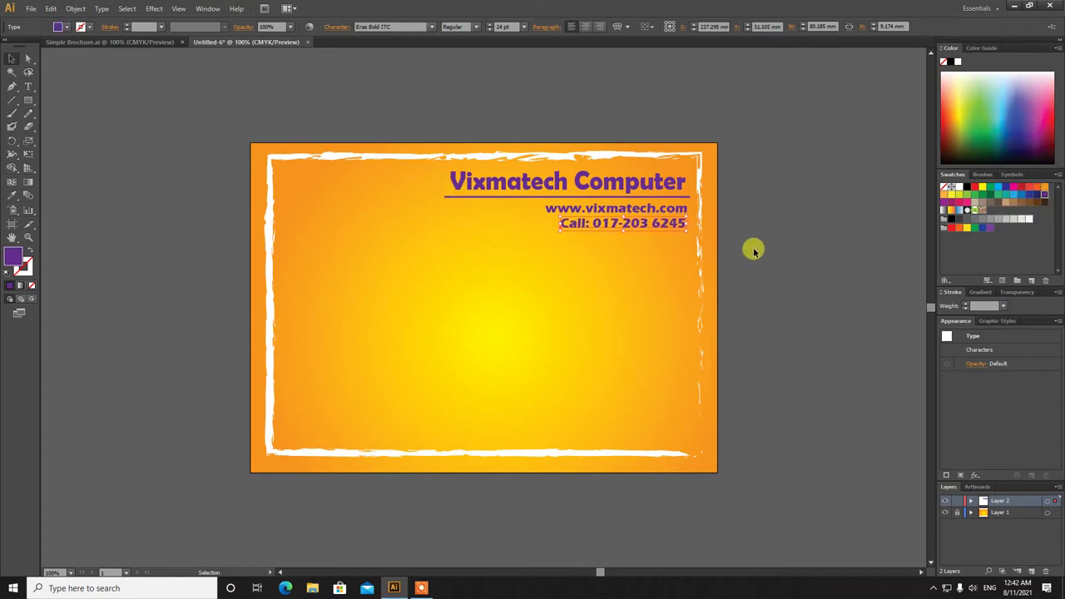
click(753, 249)
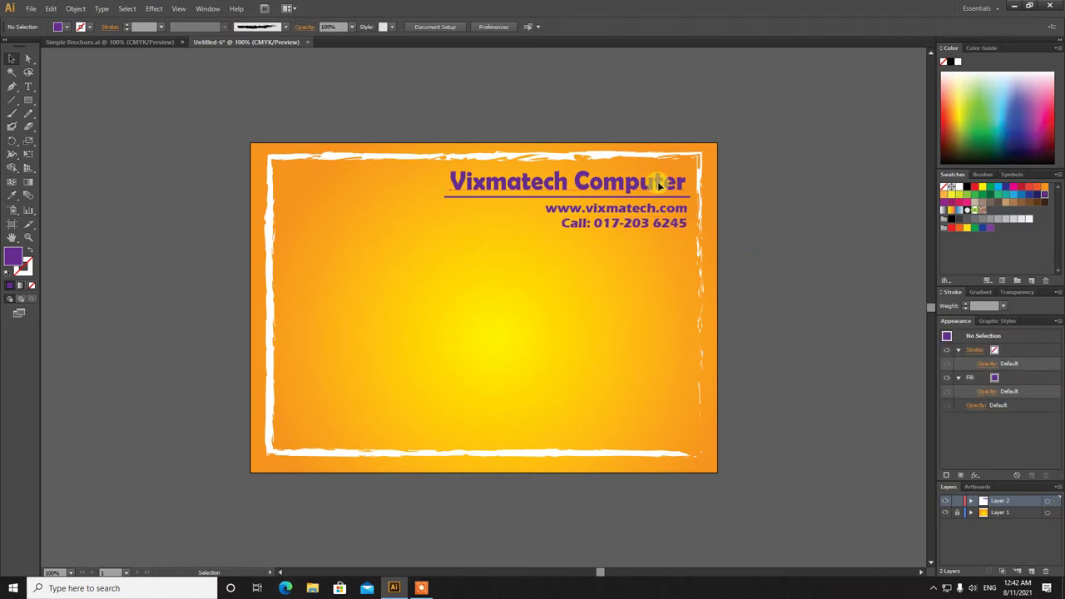
Nudge the Vixmatech Computer header up and right, and raise and shorten its underline.
click(667, 181)
key(Up)
key(Up)
key(Up)
key(Up)
key(Up)
key(Up)
key(Right)
key(Right)
key(Right)
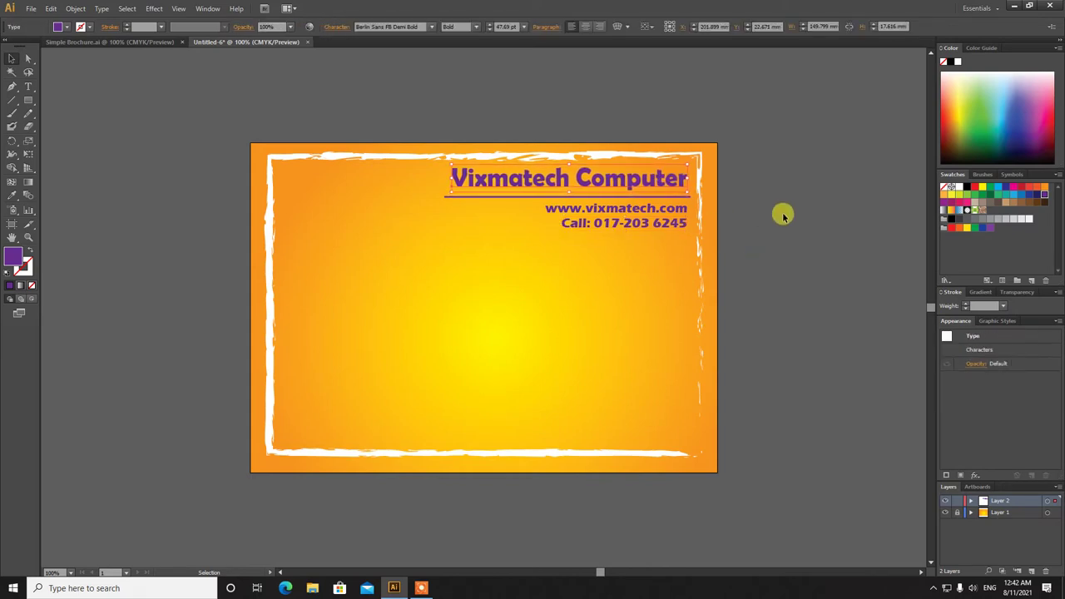
key(Right)
key(Right)
click(783, 216)
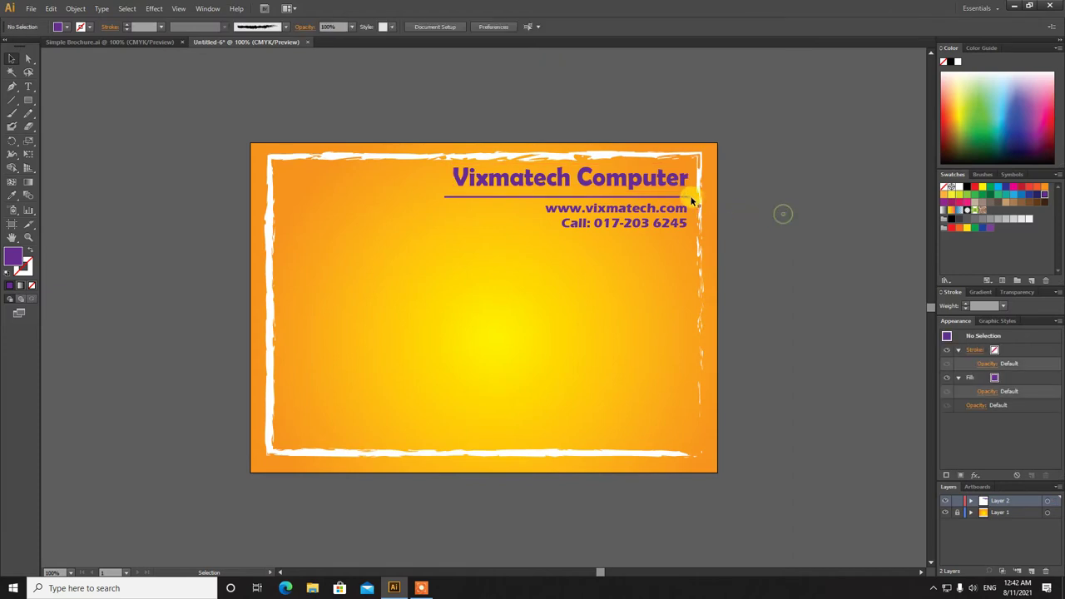
click(693, 197)
key(Up)
key(Up)
key(Up)
key(Up)
key(Up)
key(Up)
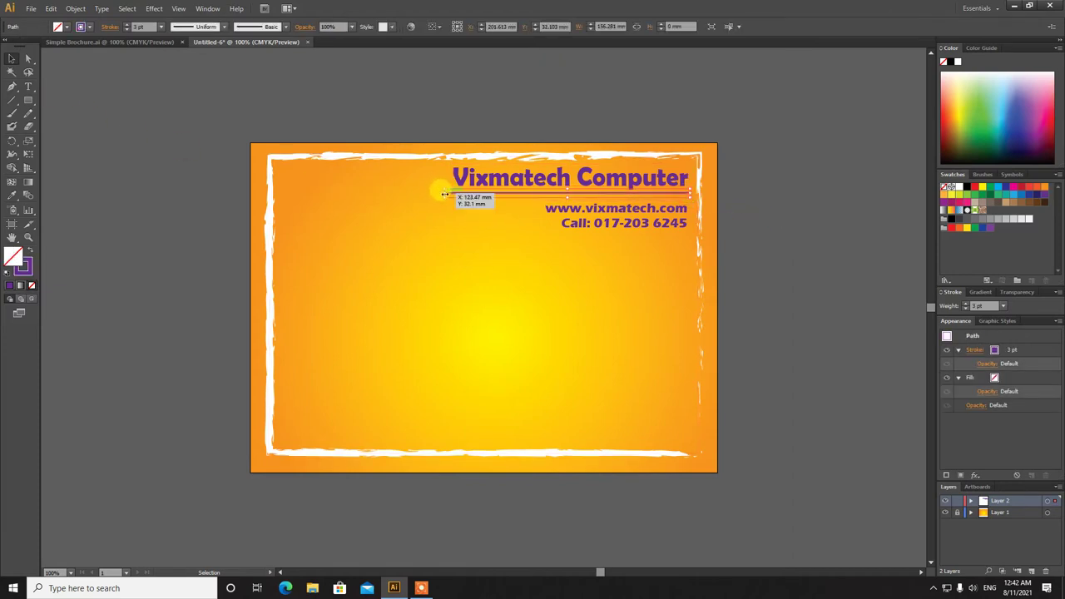
drag(444, 194, 450, 194)
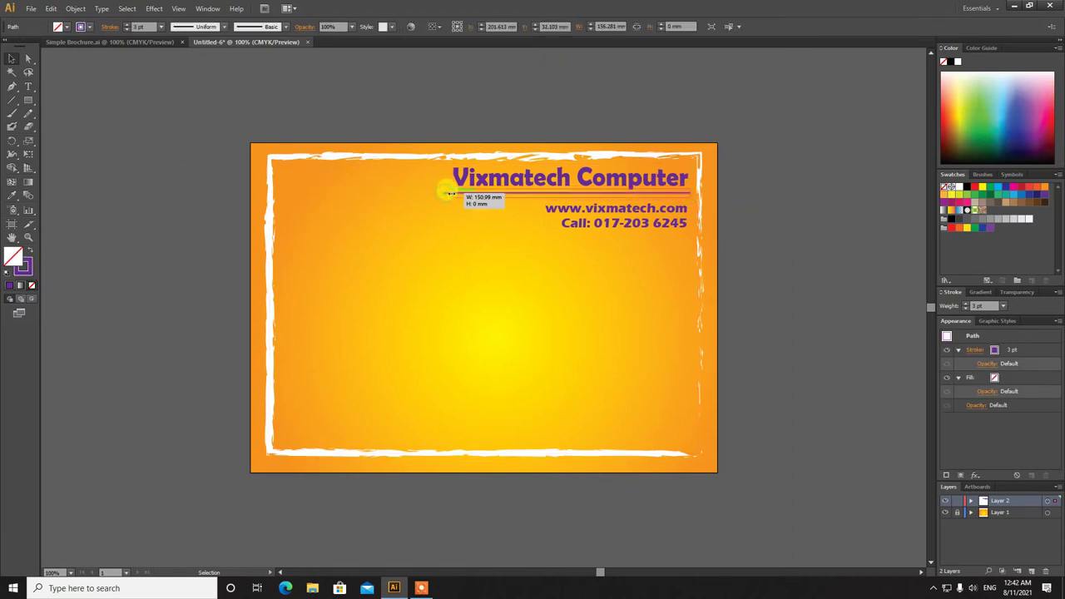
Nudge the web address and phone line up closer to the underline.
click(630, 212)
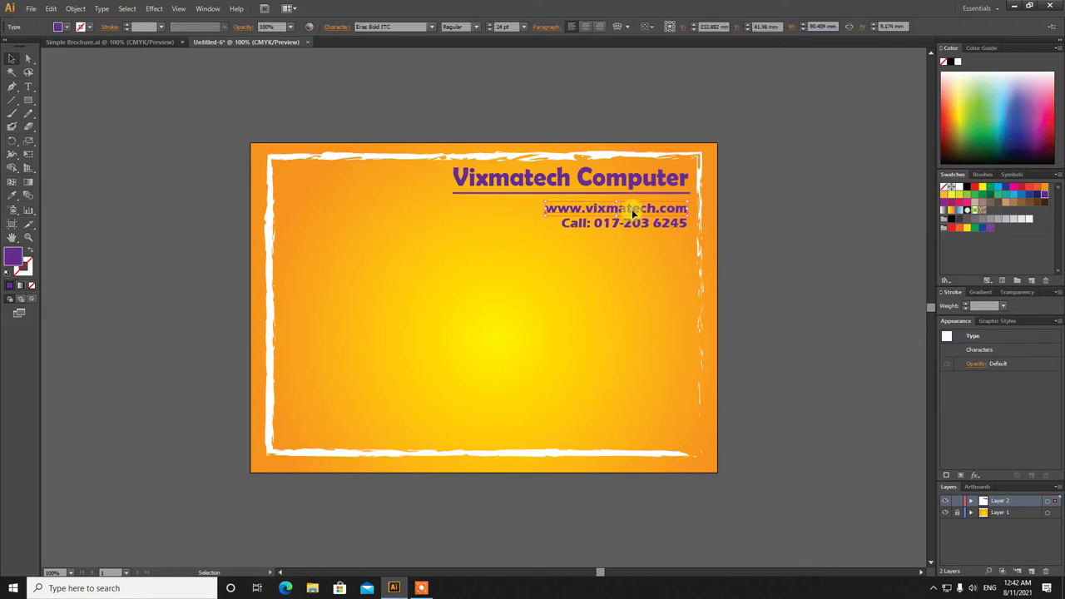
click(11, 62)
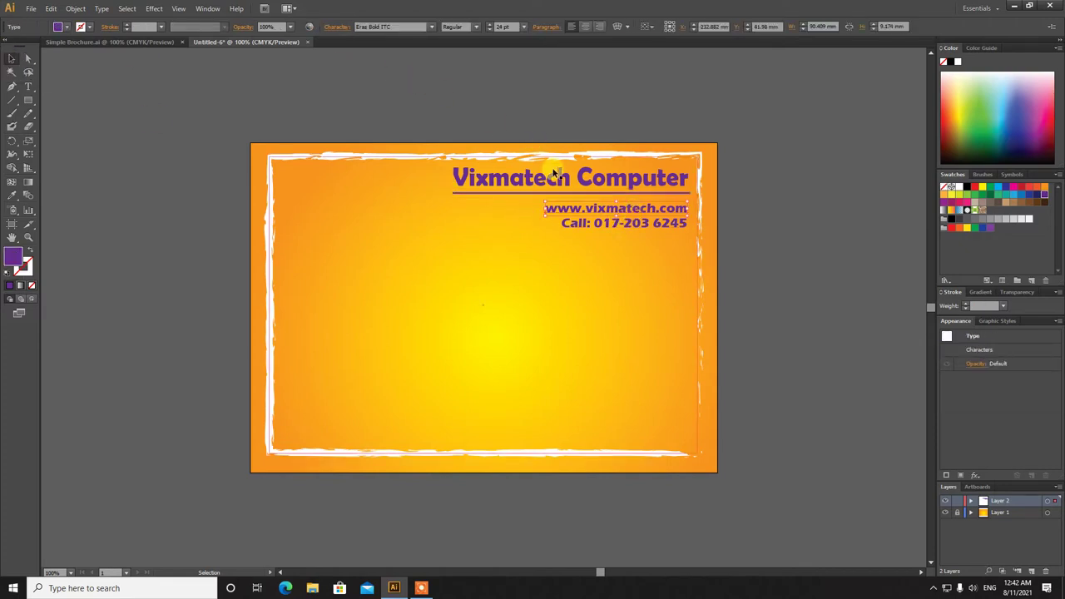
click(628, 211)
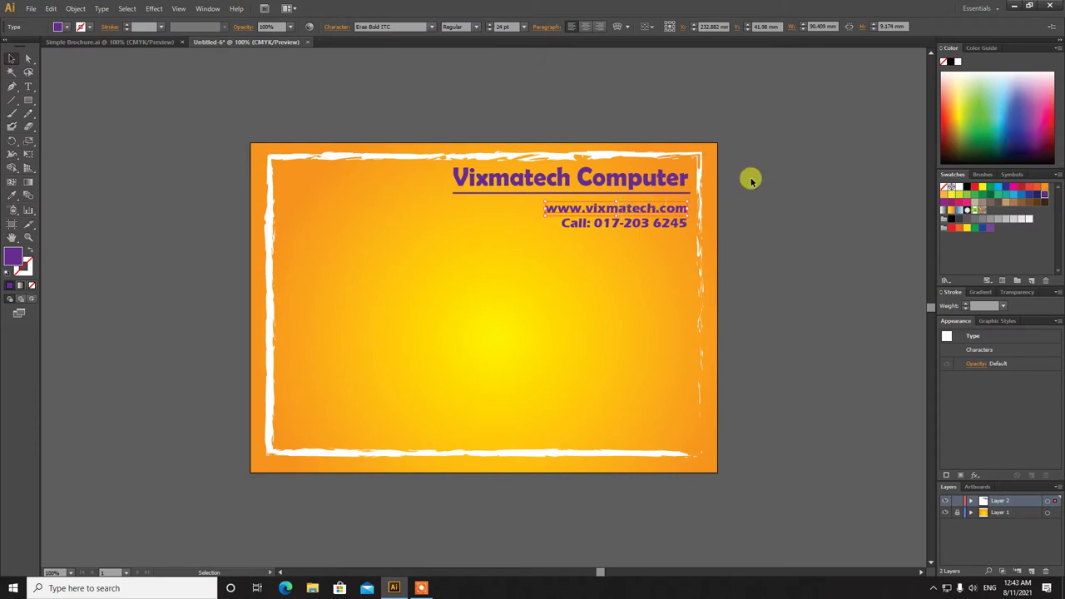
key(Up)
key(Up)
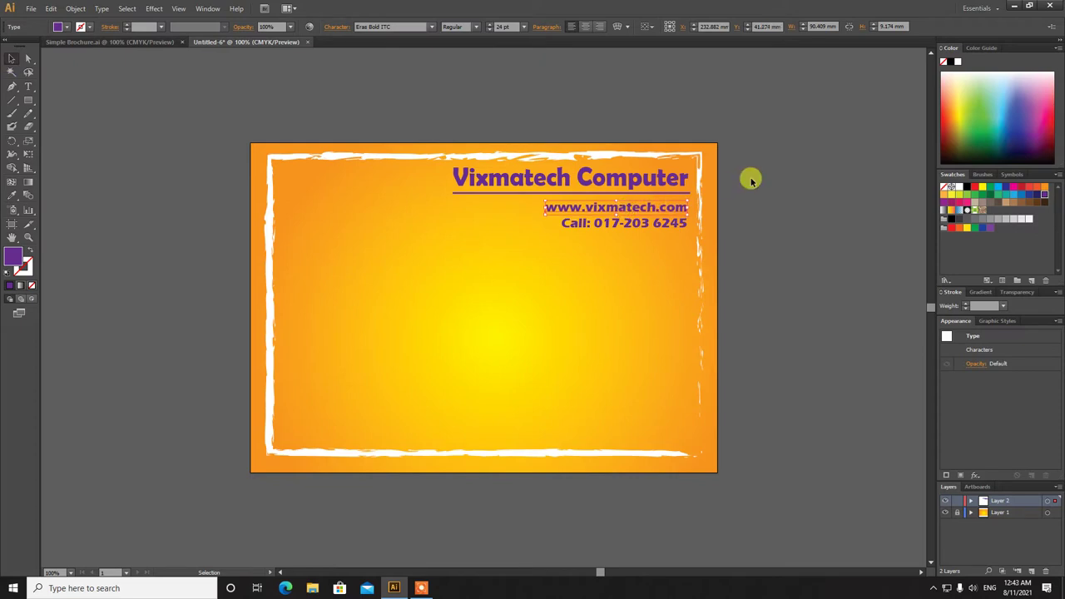
key(Up)
key(Up)
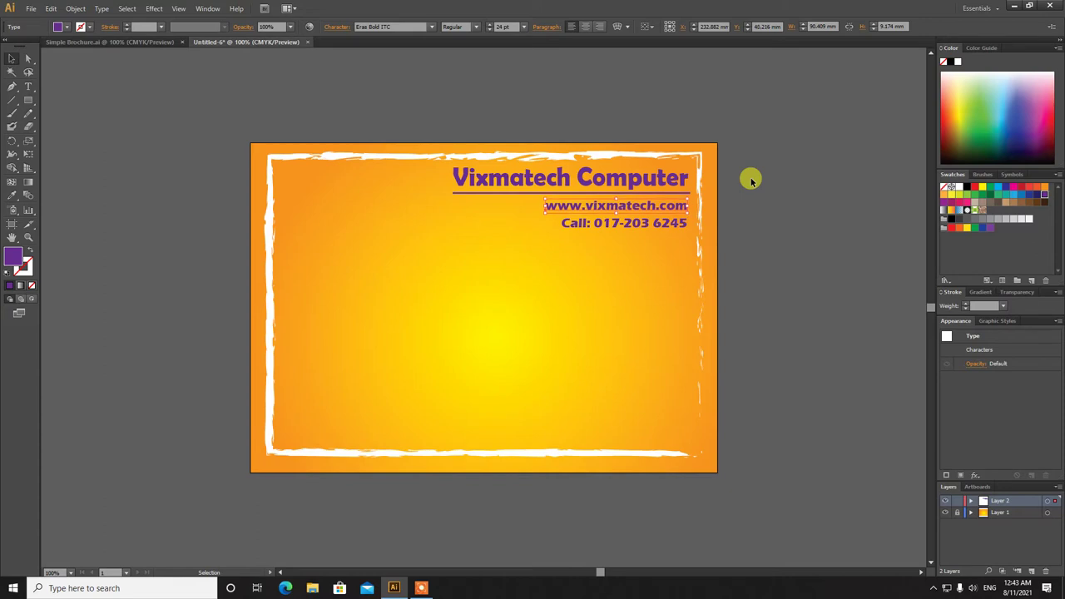
key(Up)
key(Up)
key(Up)
click(672, 224)
key(Up)
key(Up)
key(Up)
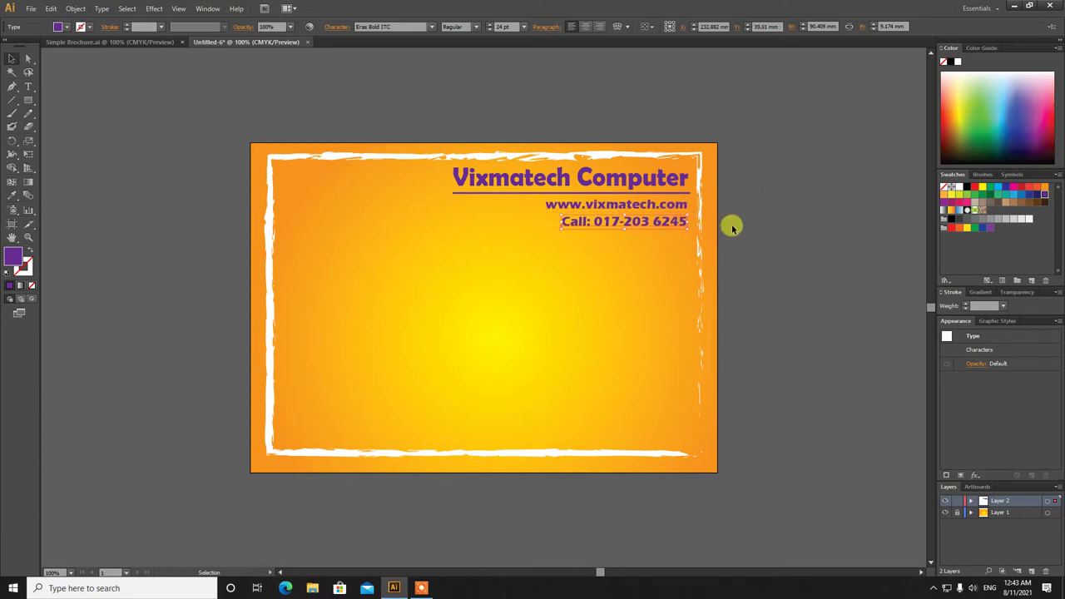
key(Up)
key(Up)
key(Up)
key(Up)
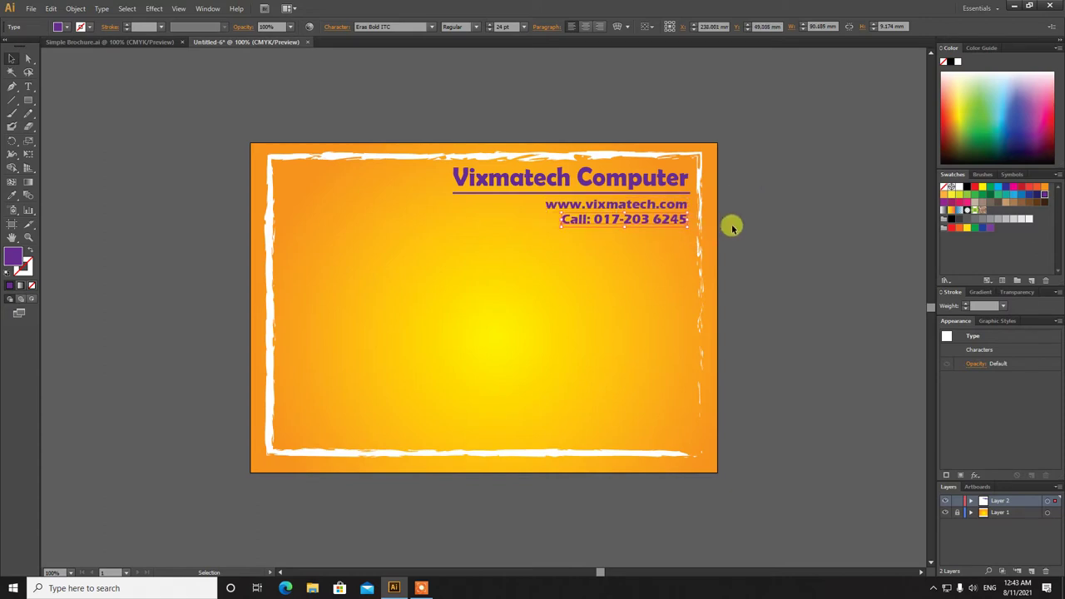
click(731, 227)
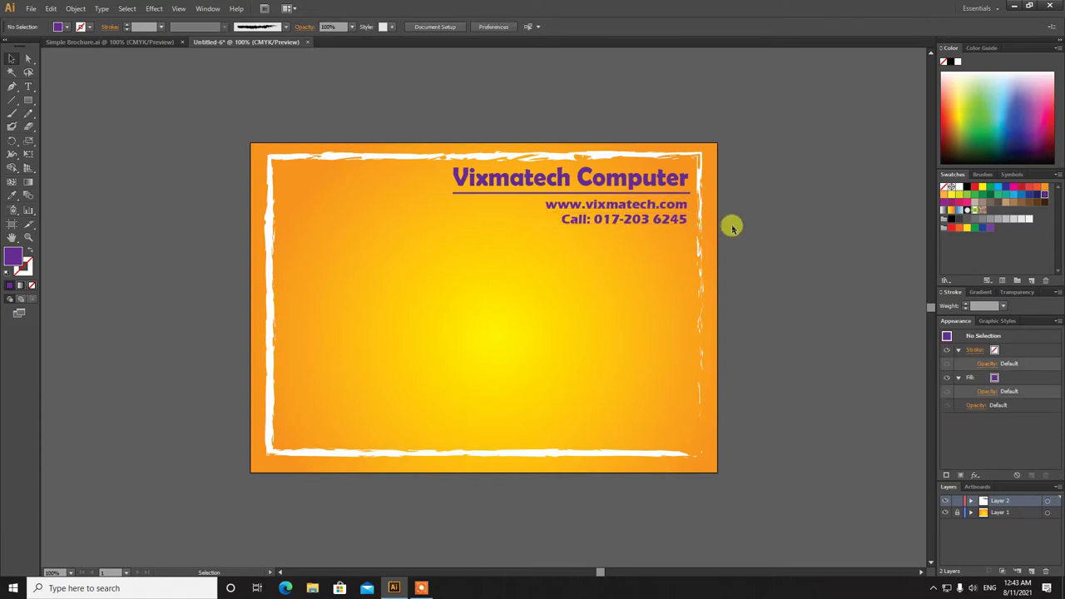
Glance at the finished Simple Brochure.ai, then return to Untitled-6.
click(92, 41)
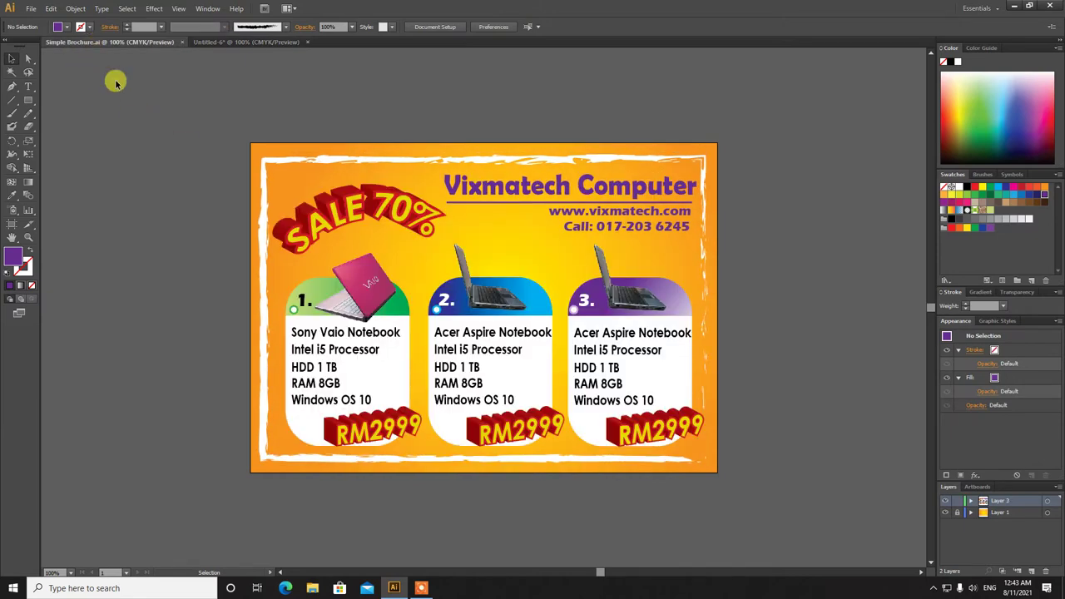
drag(357, 208, 383, 213)
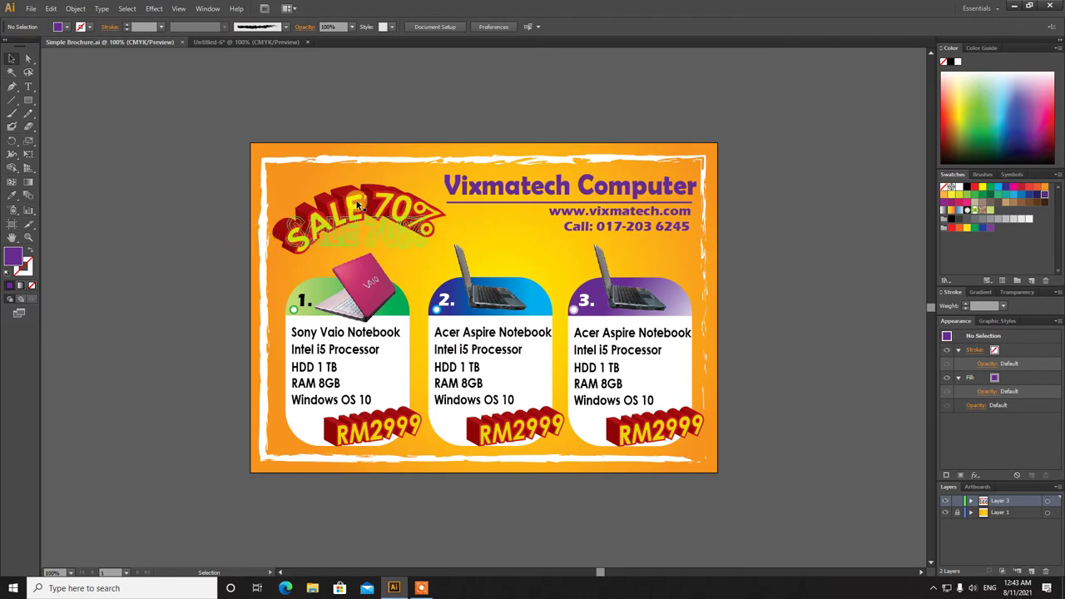
click(245, 43)
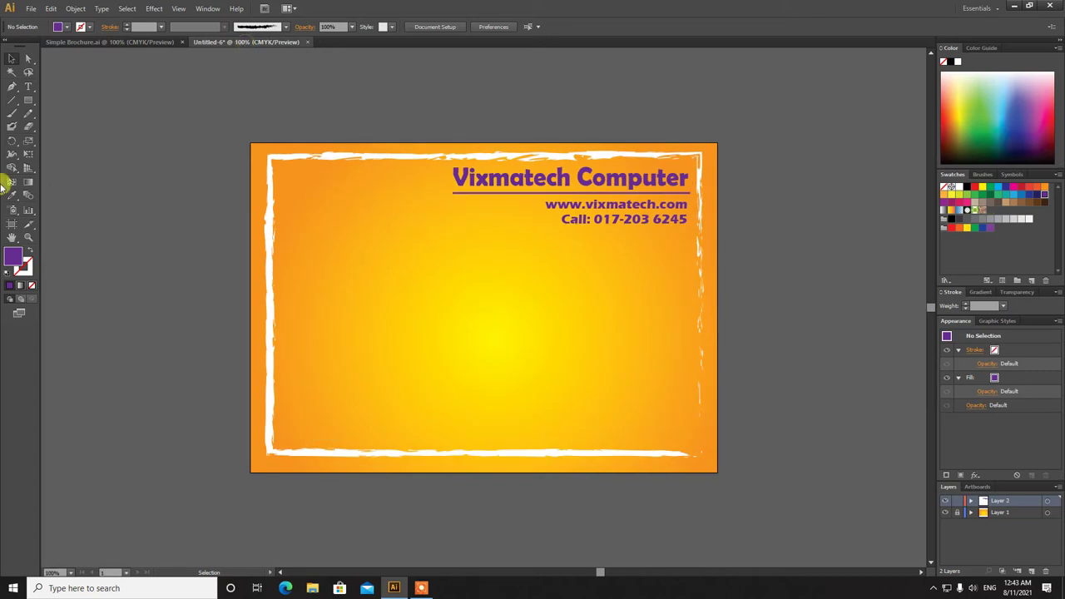
Type 'SALE 70%' at the upper left and scale it up by a corner handle.
click(27, 86)
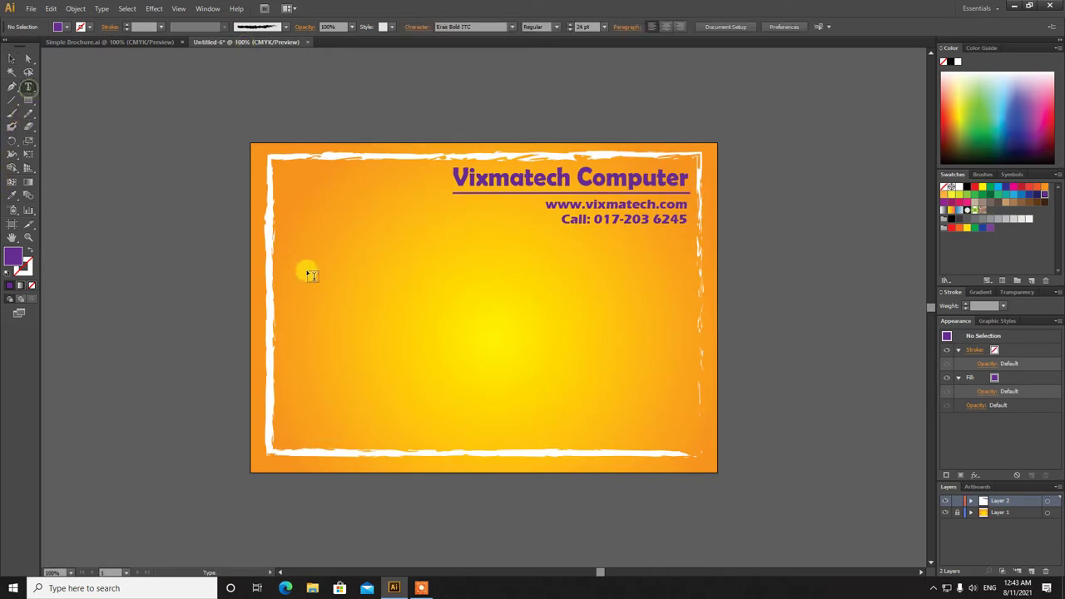
click(298, 226)
text(SALE 70%)
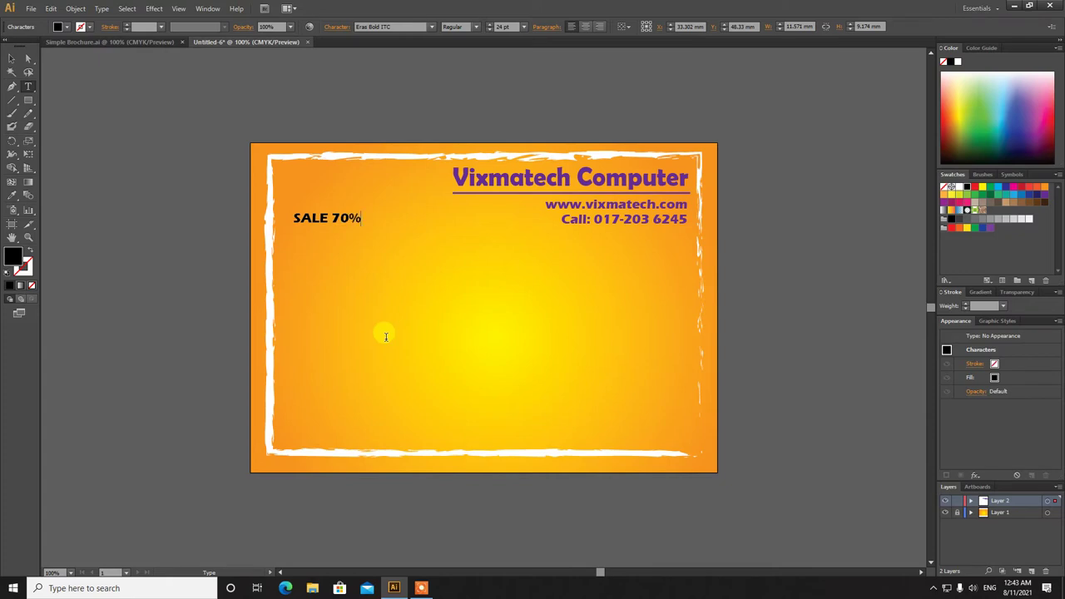
click(12, 58)
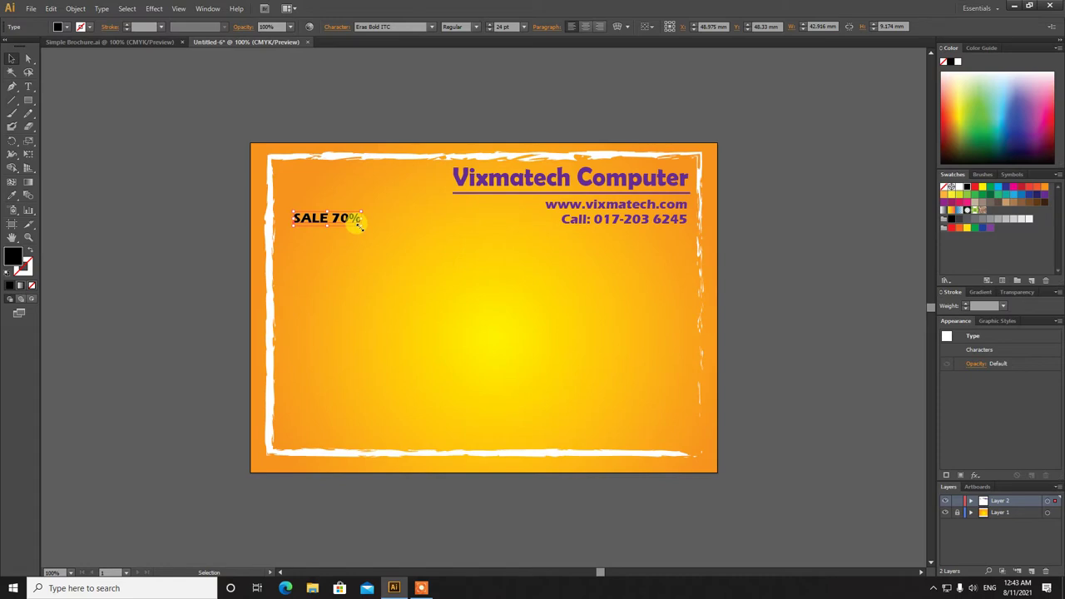
drag(359, 226, 453, 258)
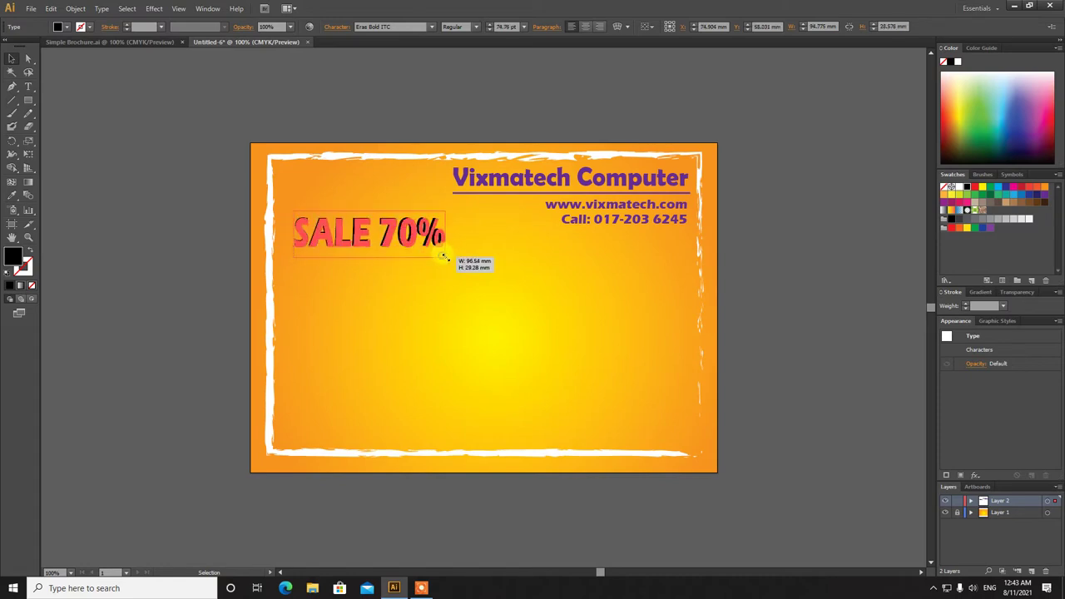
click(140, 44)
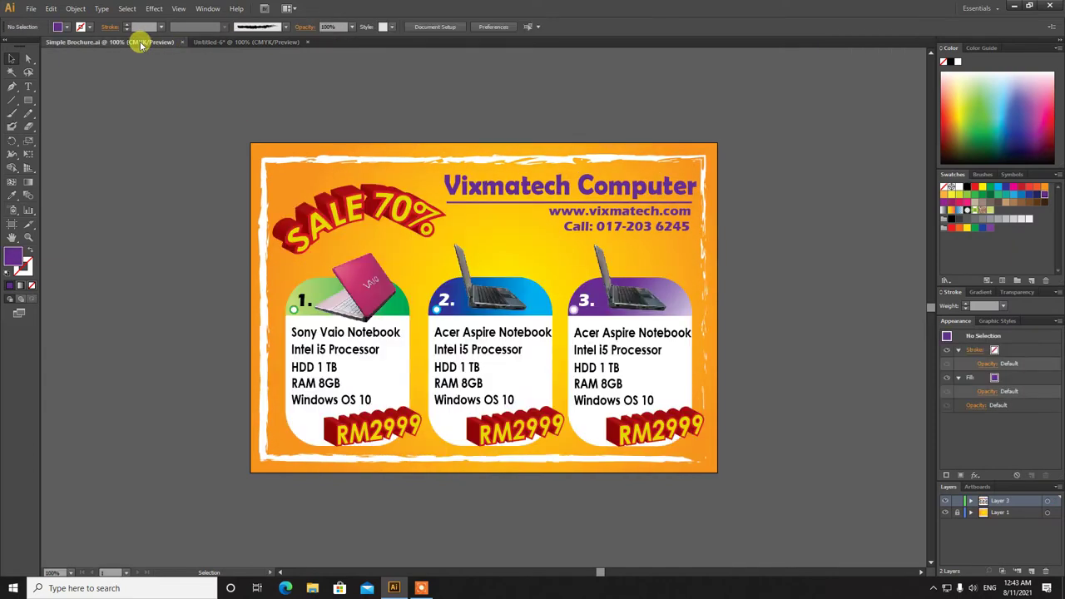
click(237, 43)
click(391, 232)
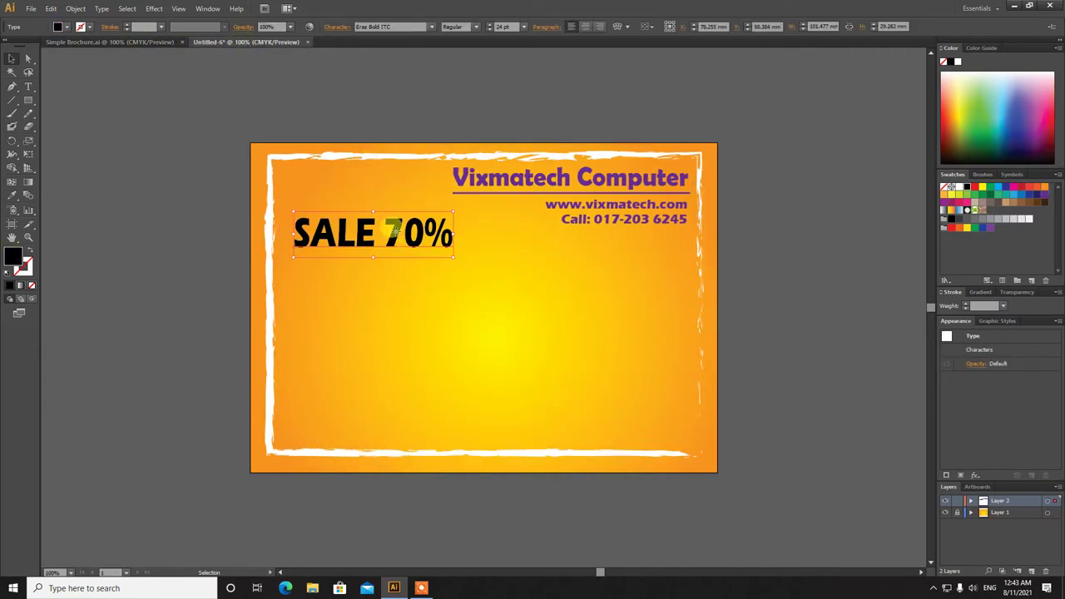
Nudge SALE 70% up slightly and fill it with the CMYK Yellow swatch.
drag(396, 231, 396, 226)
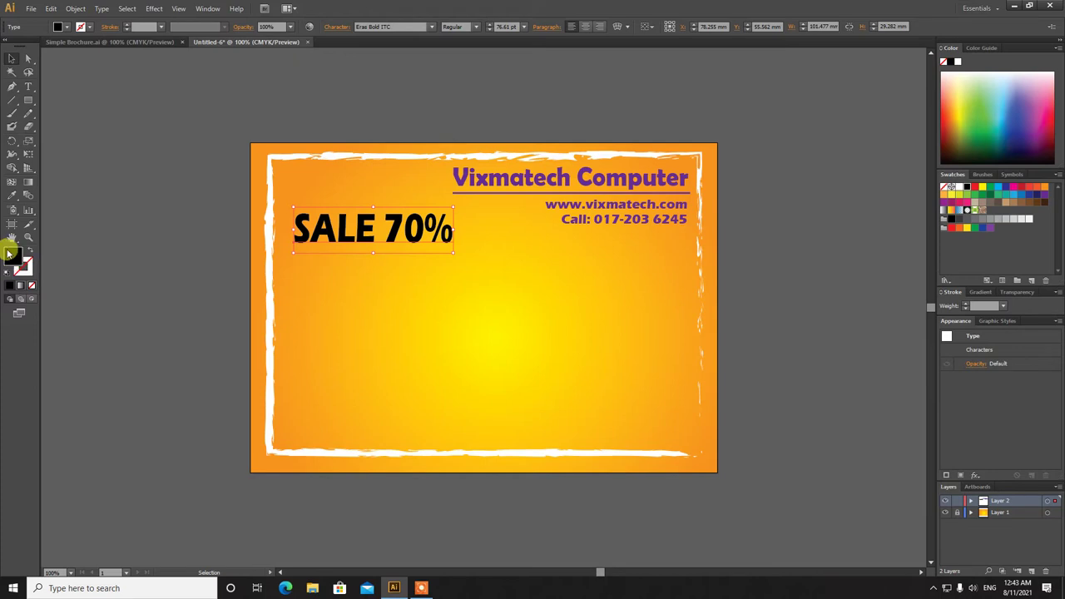
click(12, 255)
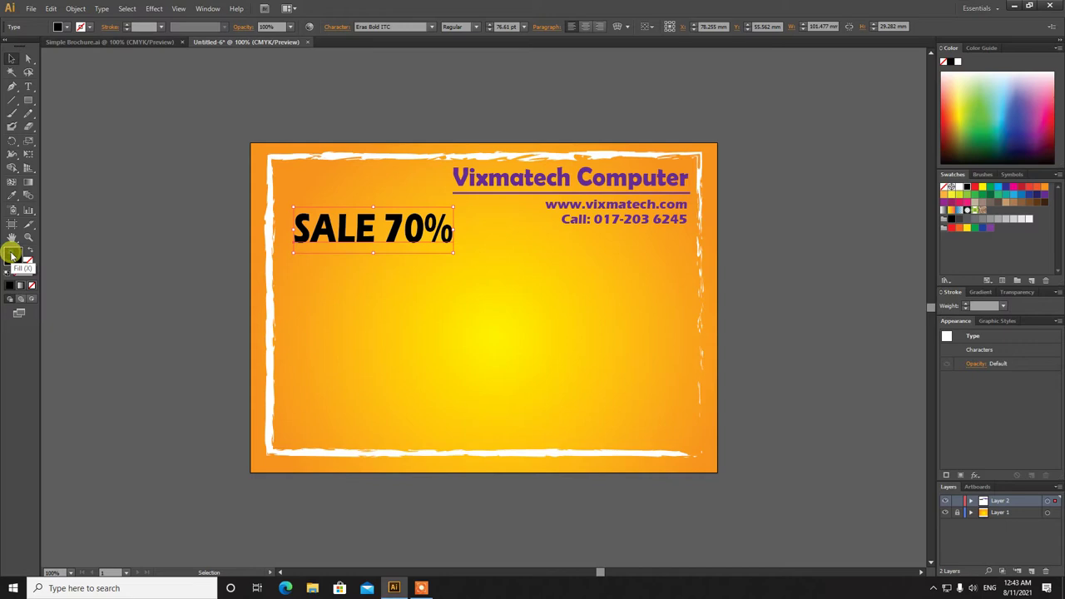
click(985, 193)
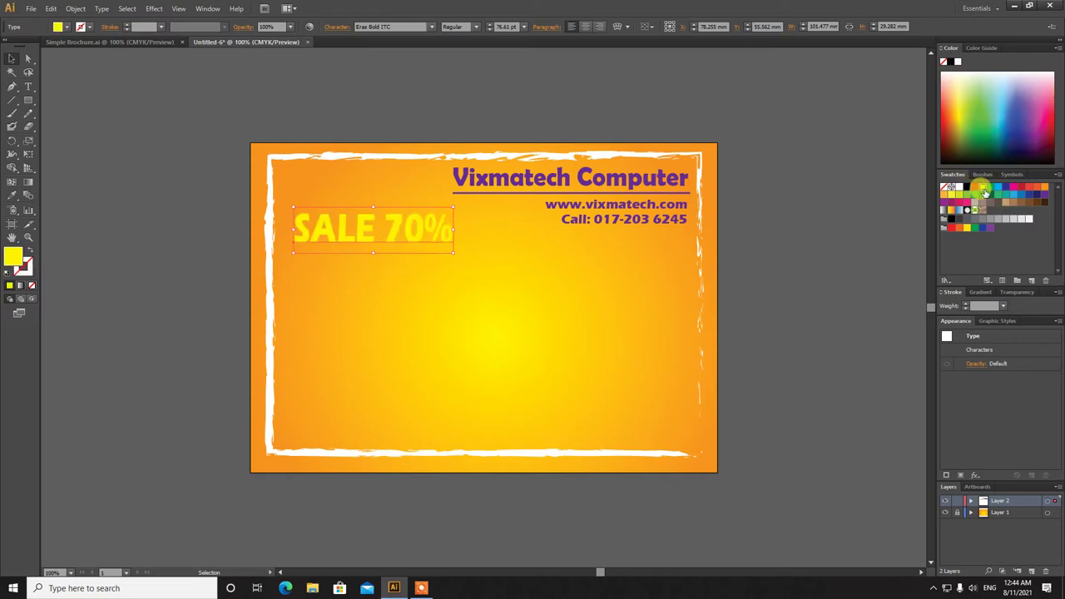
click(152, 41)
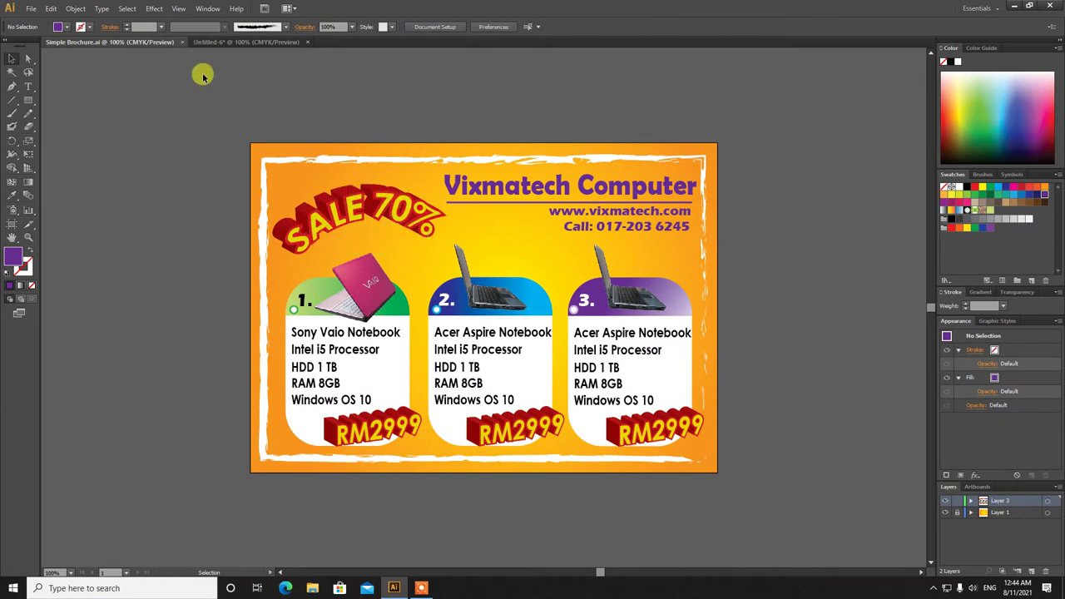
click(239, 41)
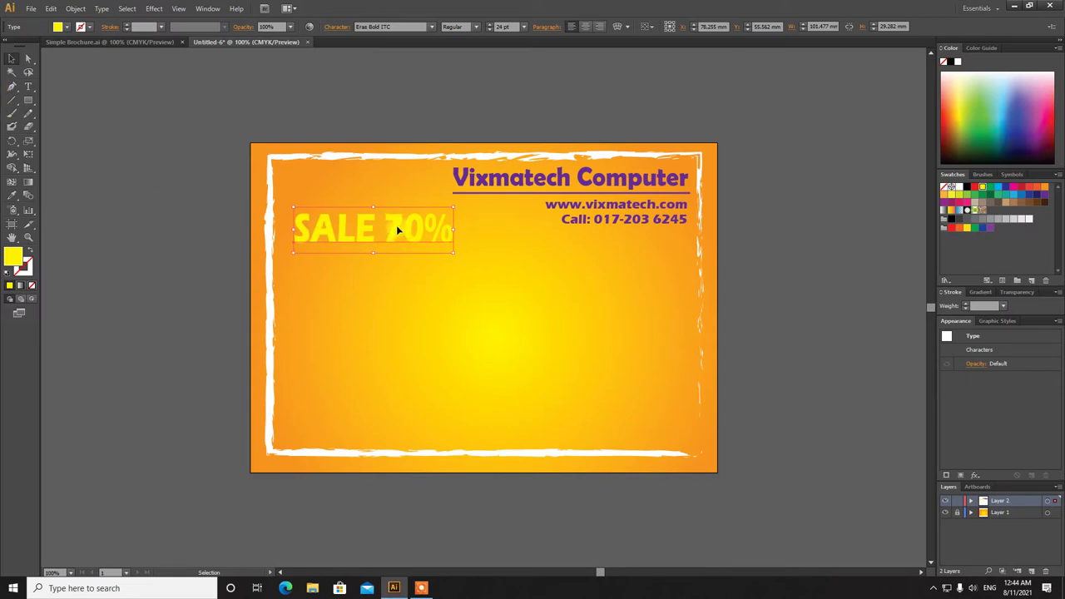
Convert the SALE 70% text to outlines with Type > Create Outlines.
click(100, 10)
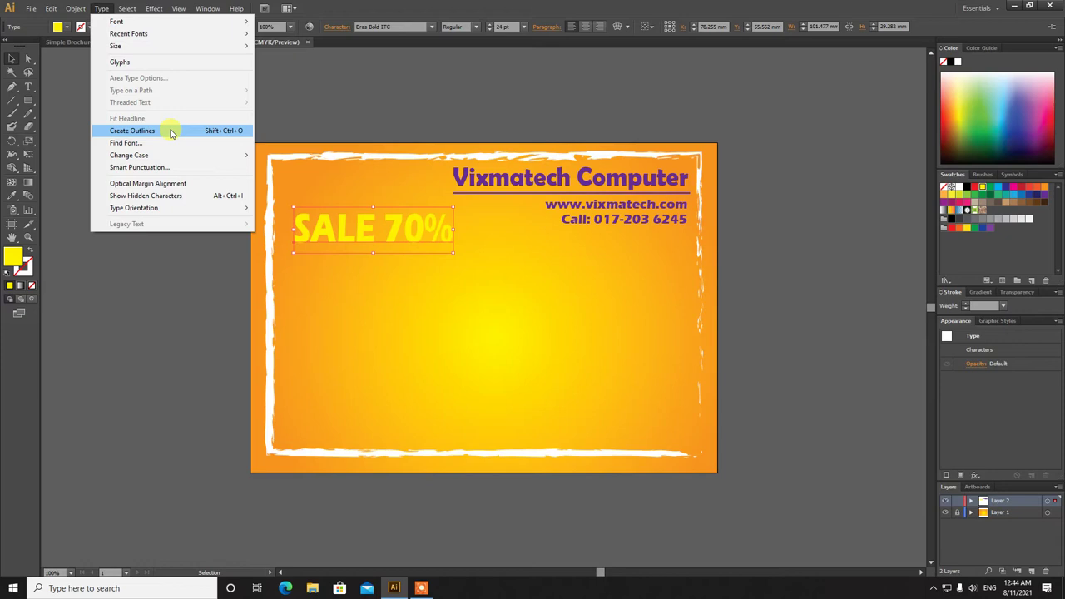
click(171, 133)
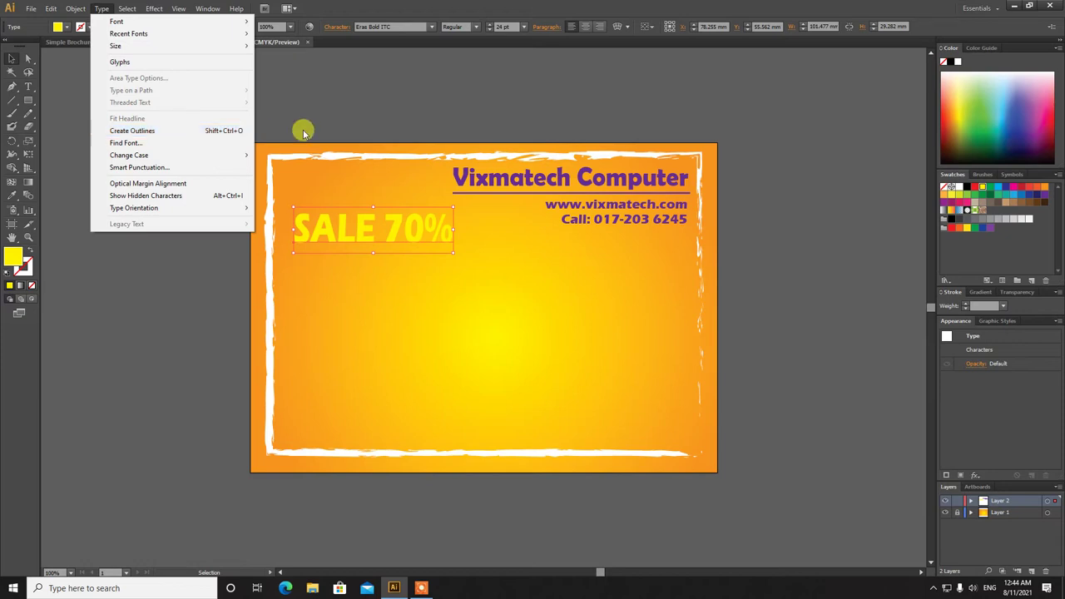
click(333, 104)
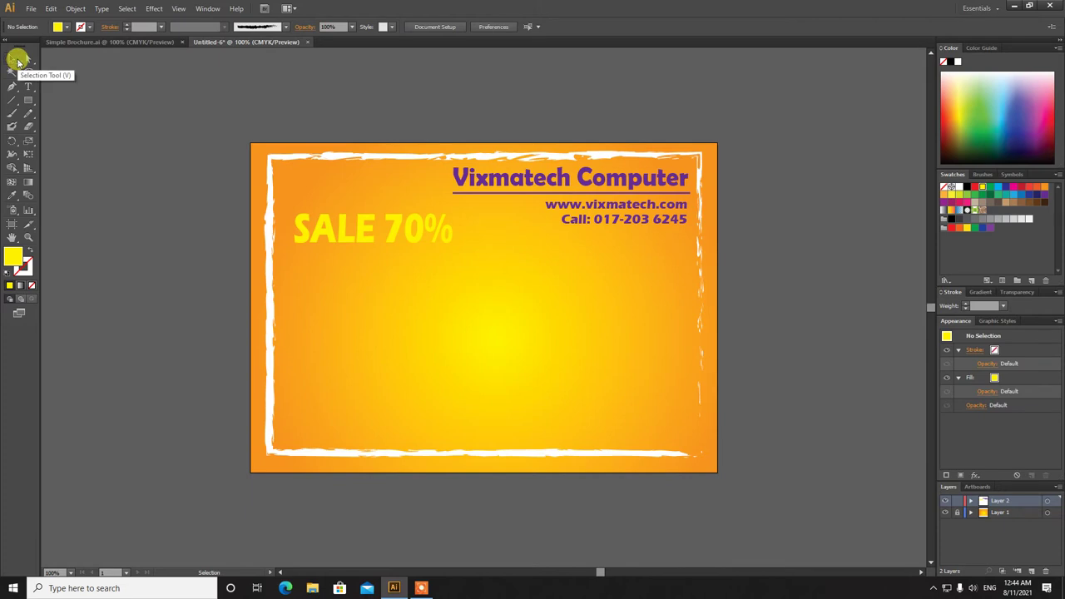
click(360, 229)
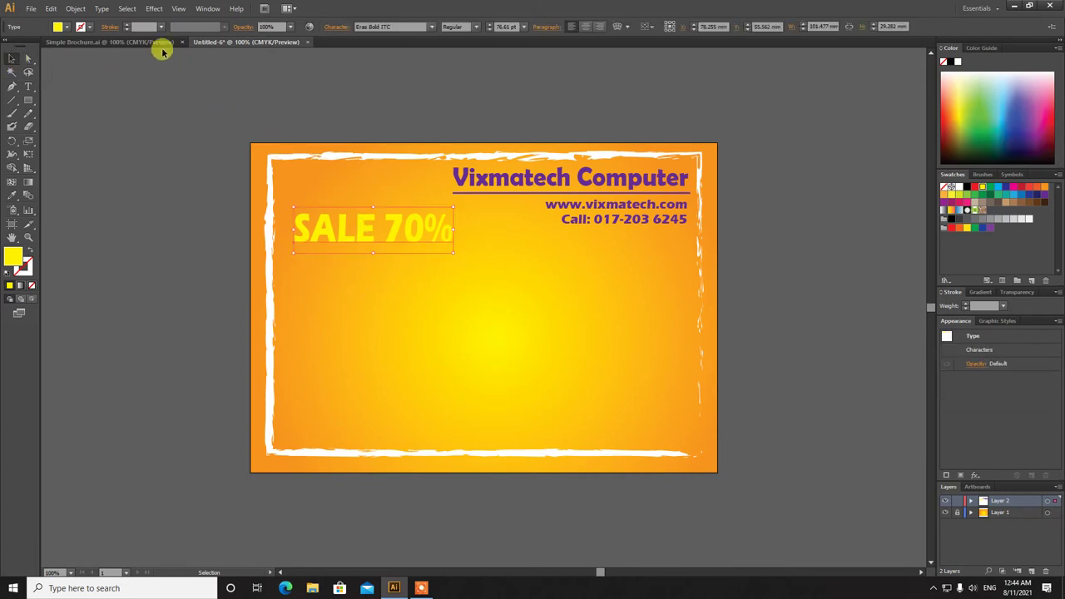
click(75, 8)
mouse_move(101, 9)
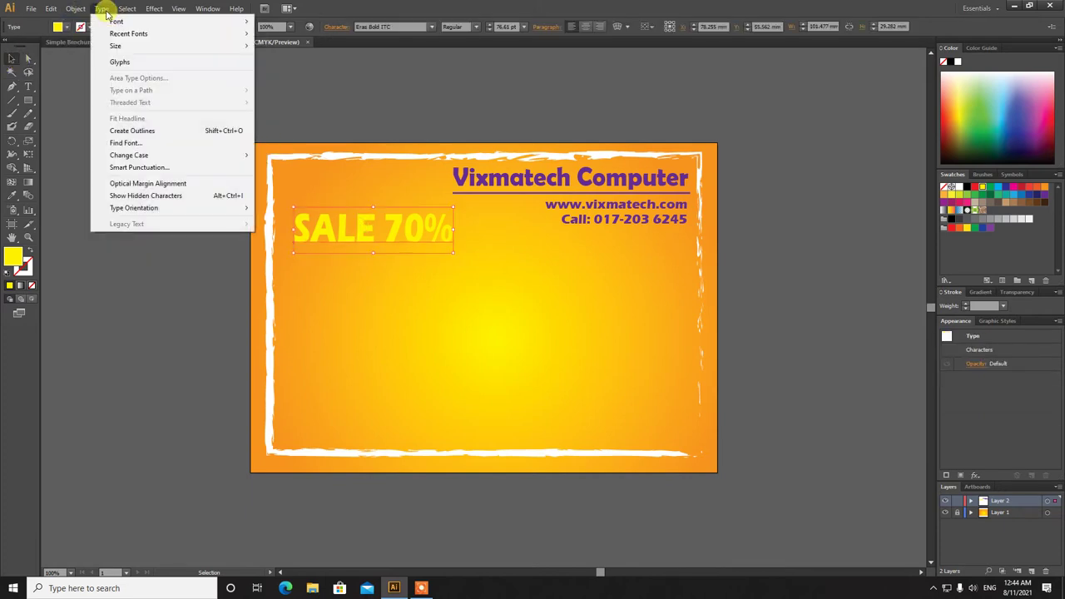
click(163, 132)
click(74, 8)
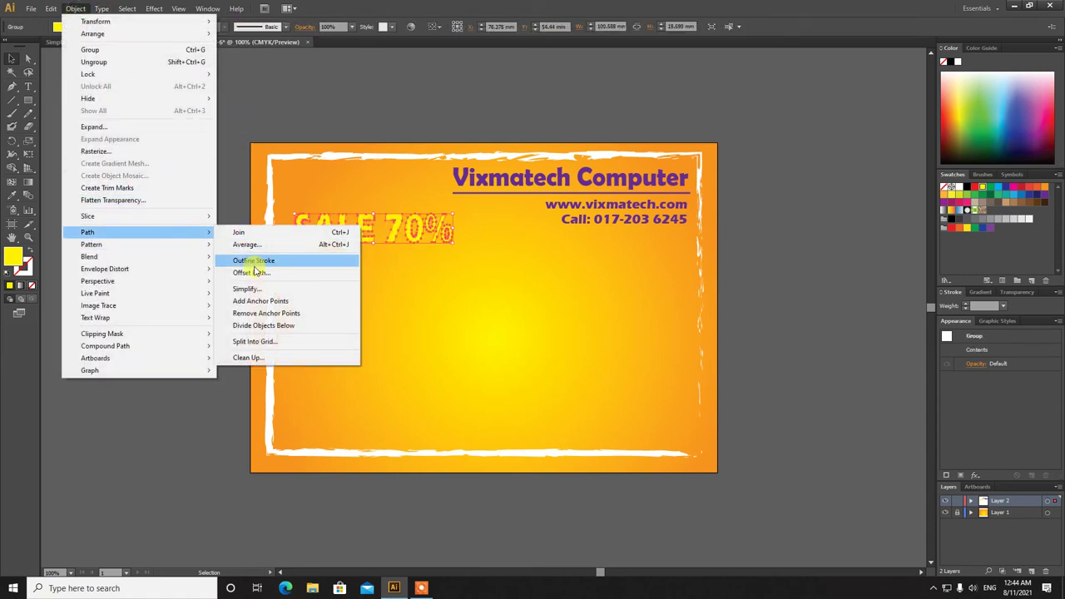
mouse_move(87, 232)
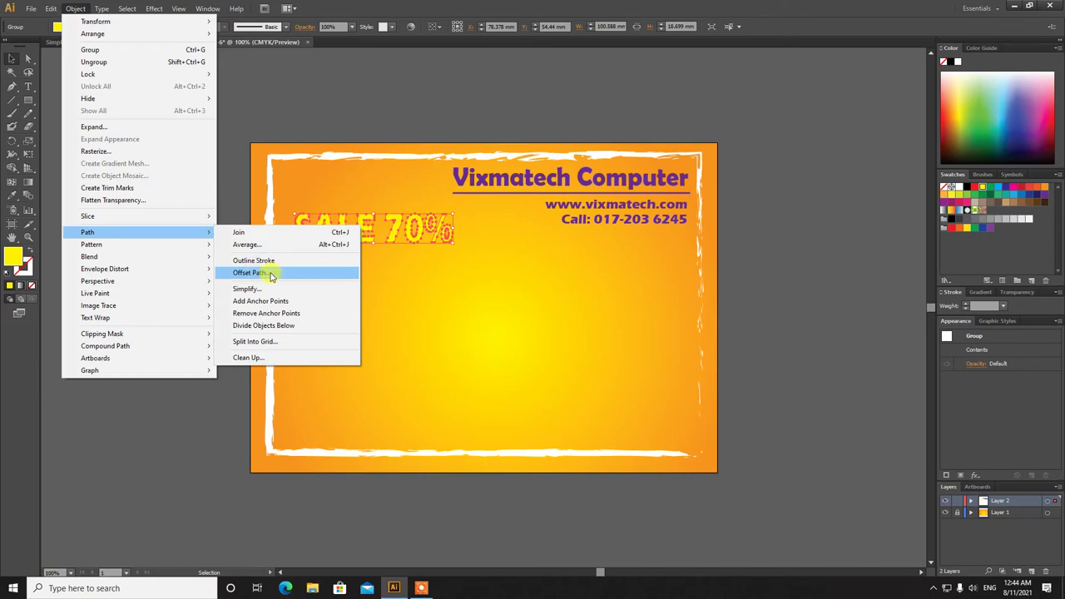
Add a 1 mm Offset Path around the SALE 70% letters and fill it red.
click(270, 274)
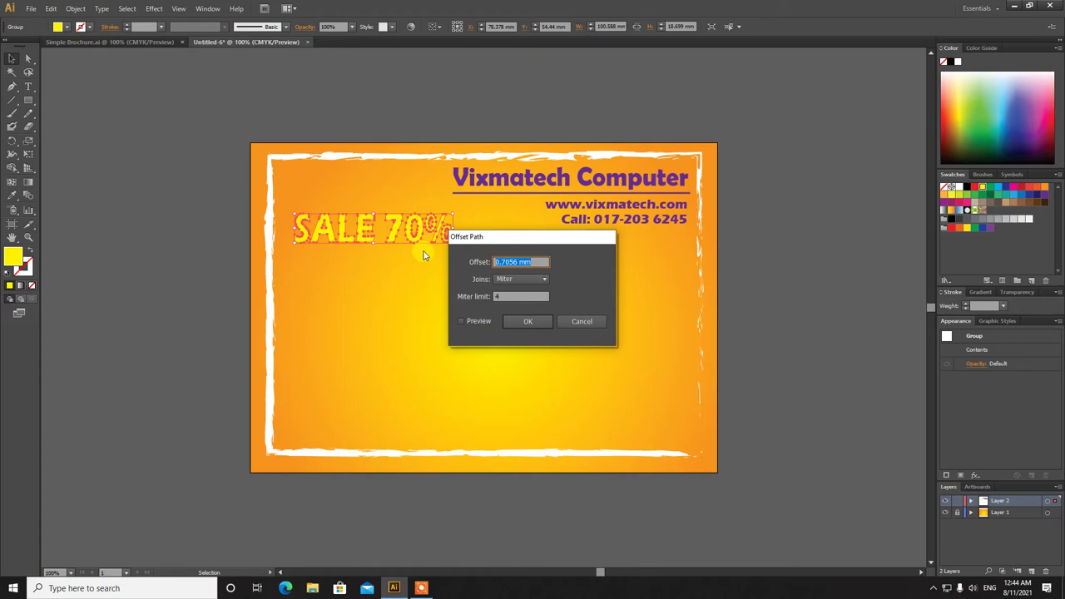
text(2MM)
click(480, 322)
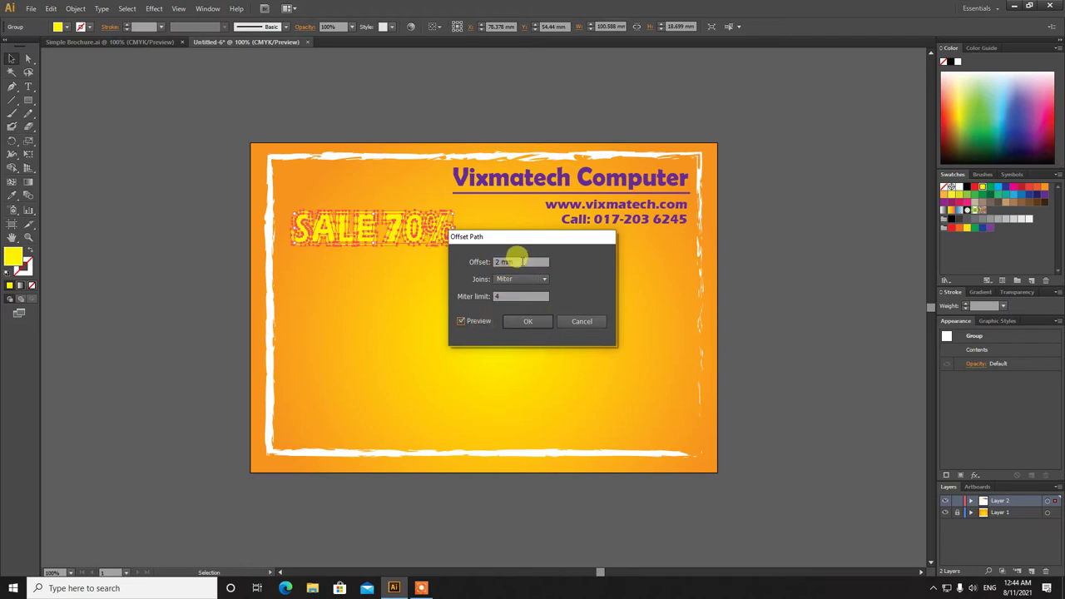
drag(523, 261, 469, 262)
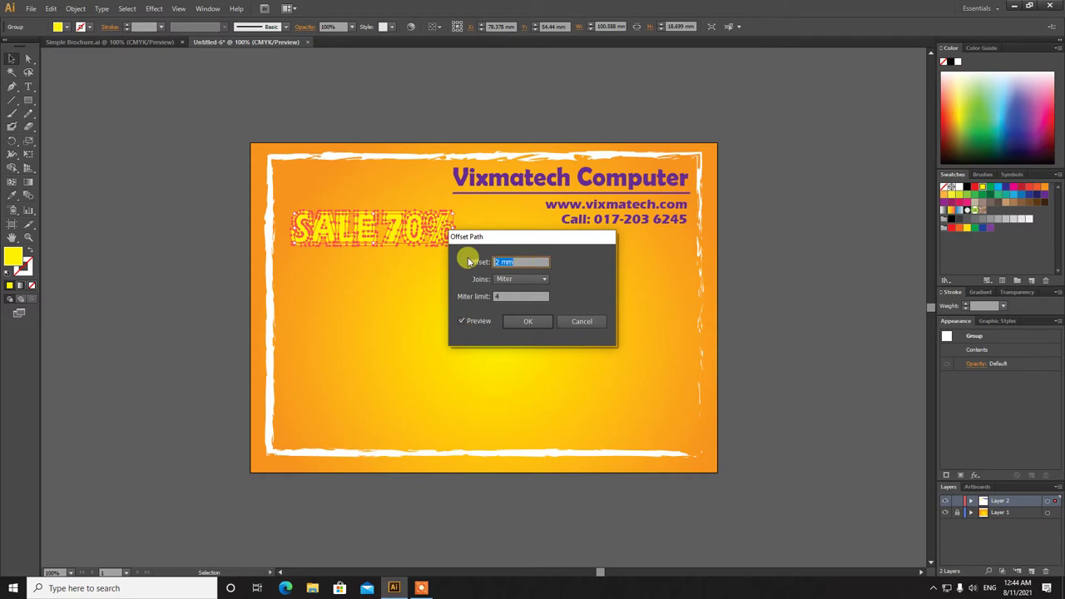
text(1MM)
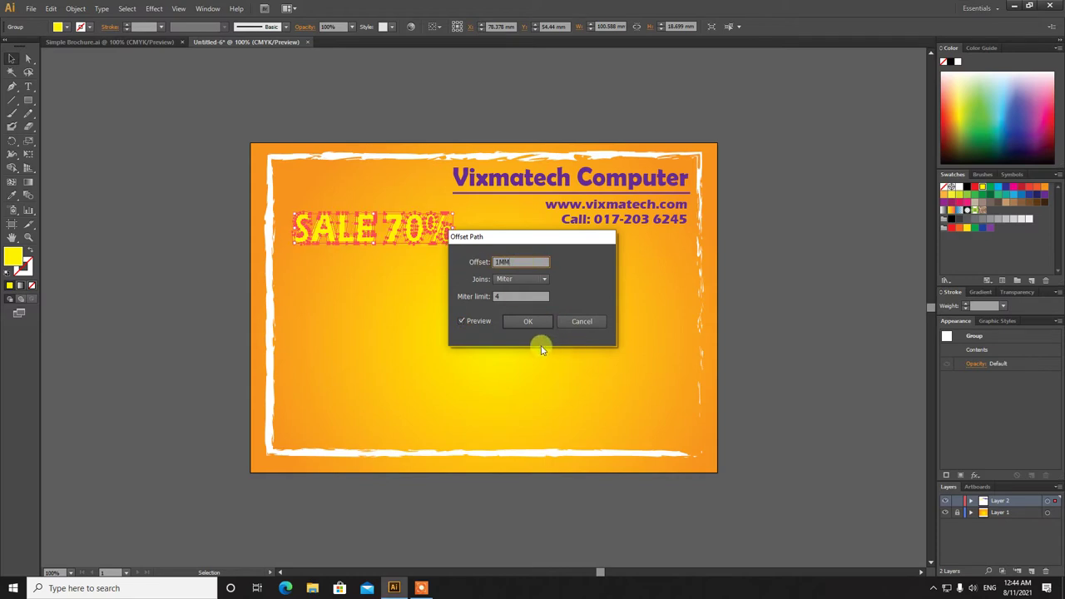
click(461, 321)
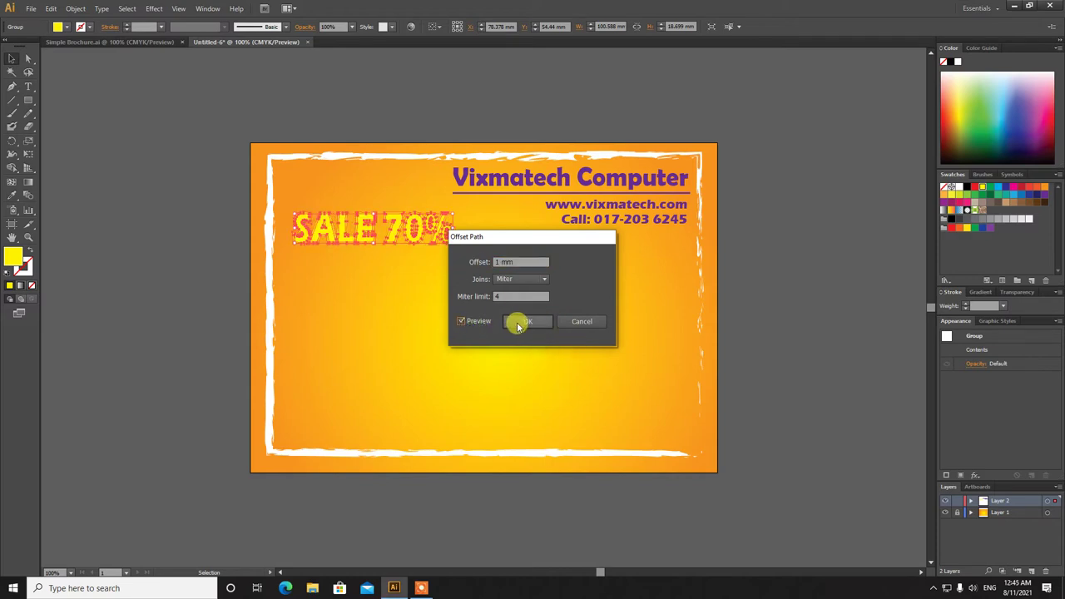
click(516, 324)
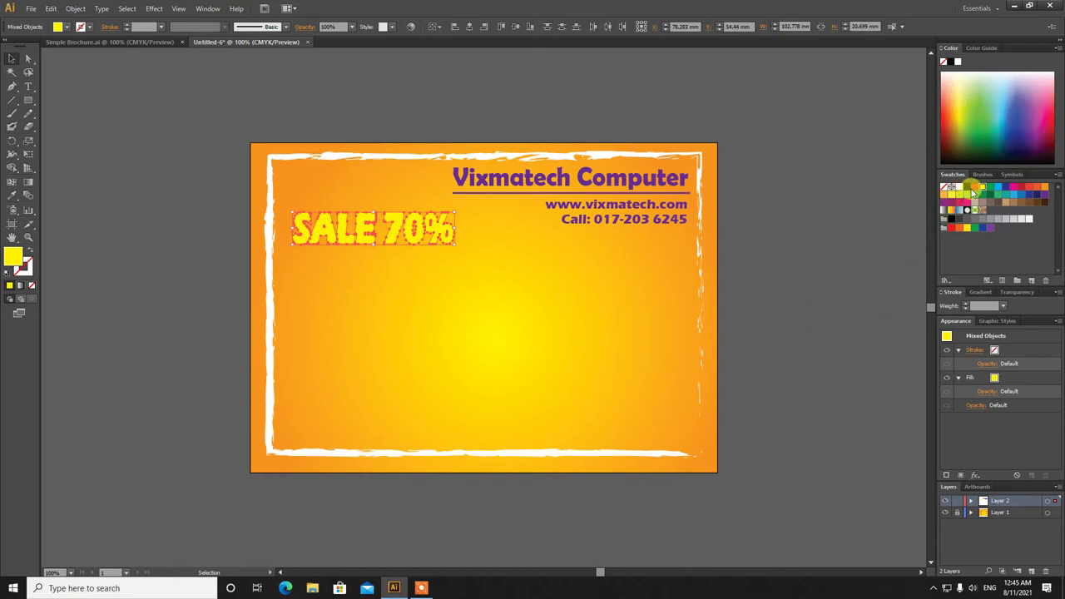
click(975, 187)
click(811, 261)
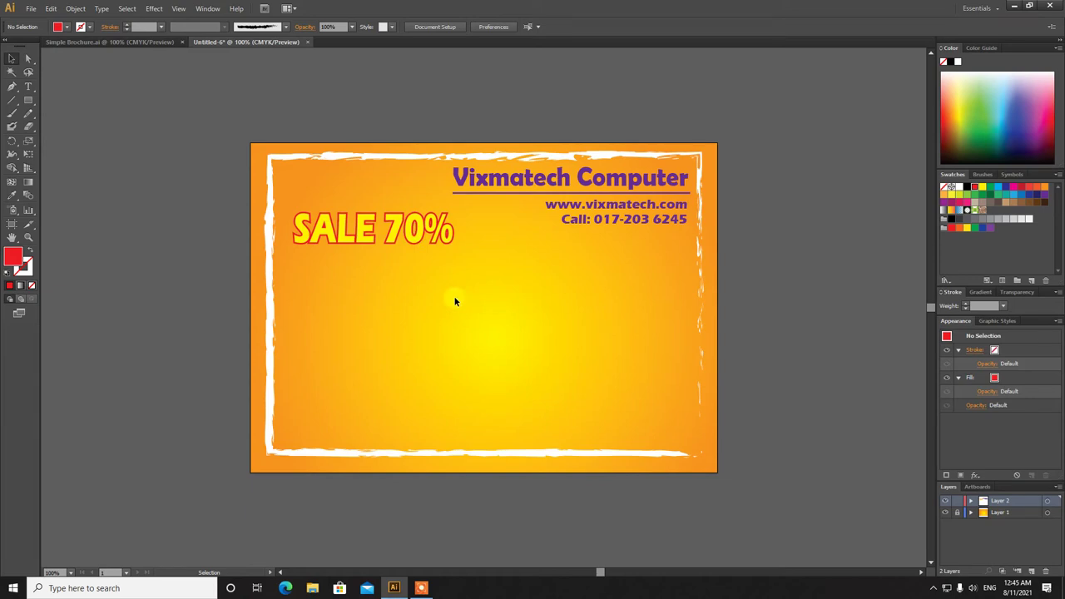
Undo the red fill and the 1 mm offset path.
click(50, 9)
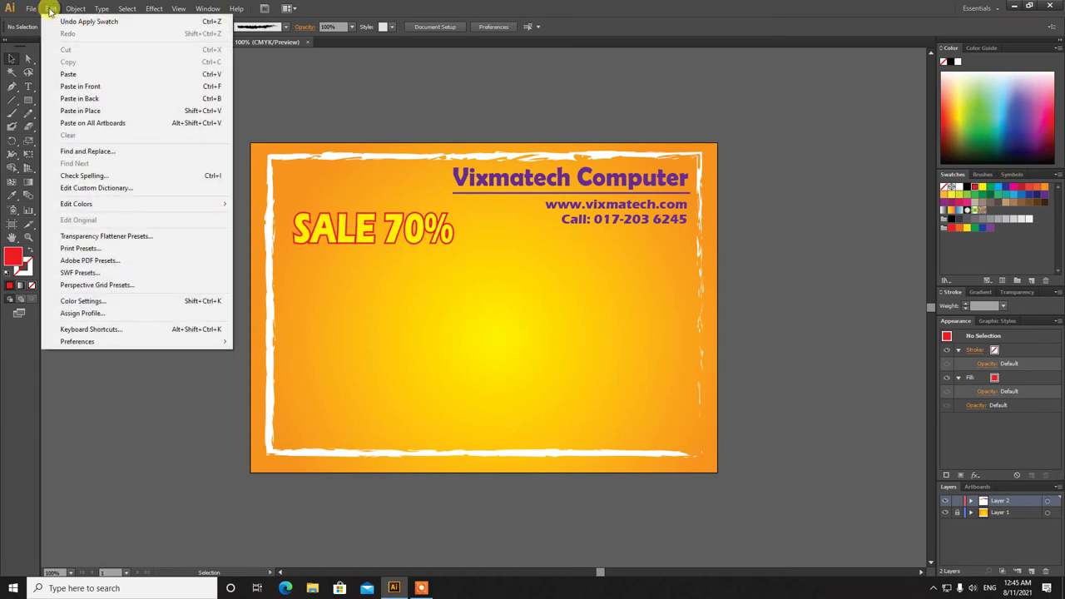
click(64, 21)
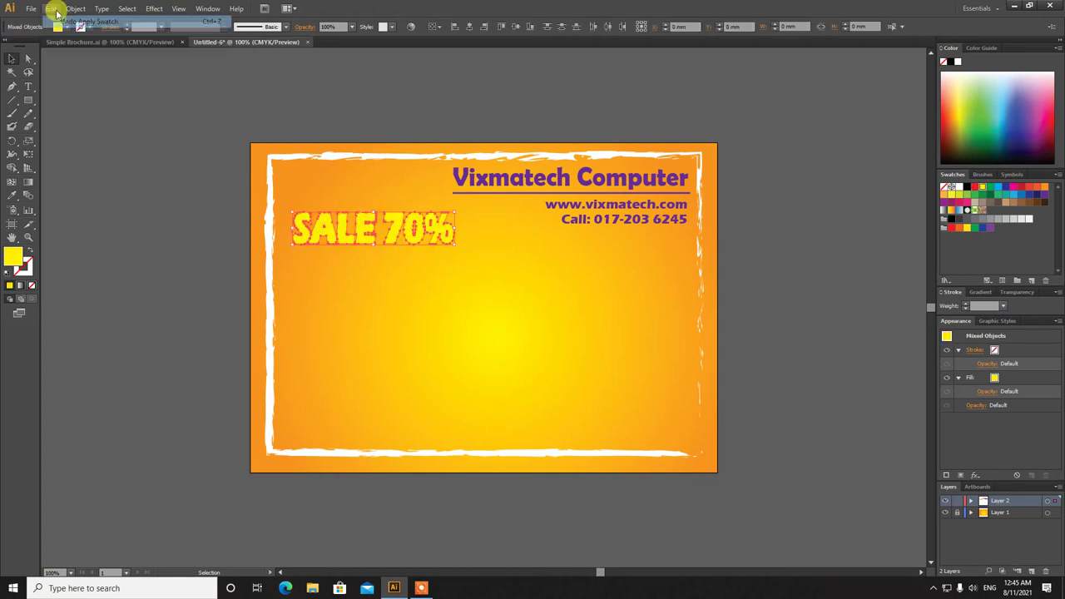
click(67, 22)
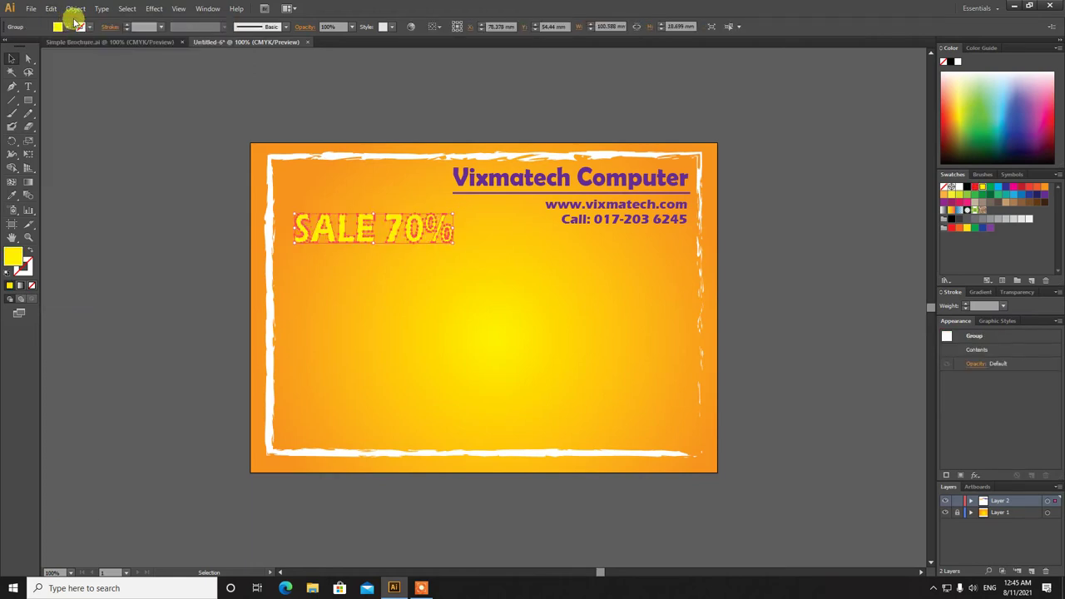
Apply a 2 mm Offset Path to SALE 70% and fill it red.
click(76, 9)
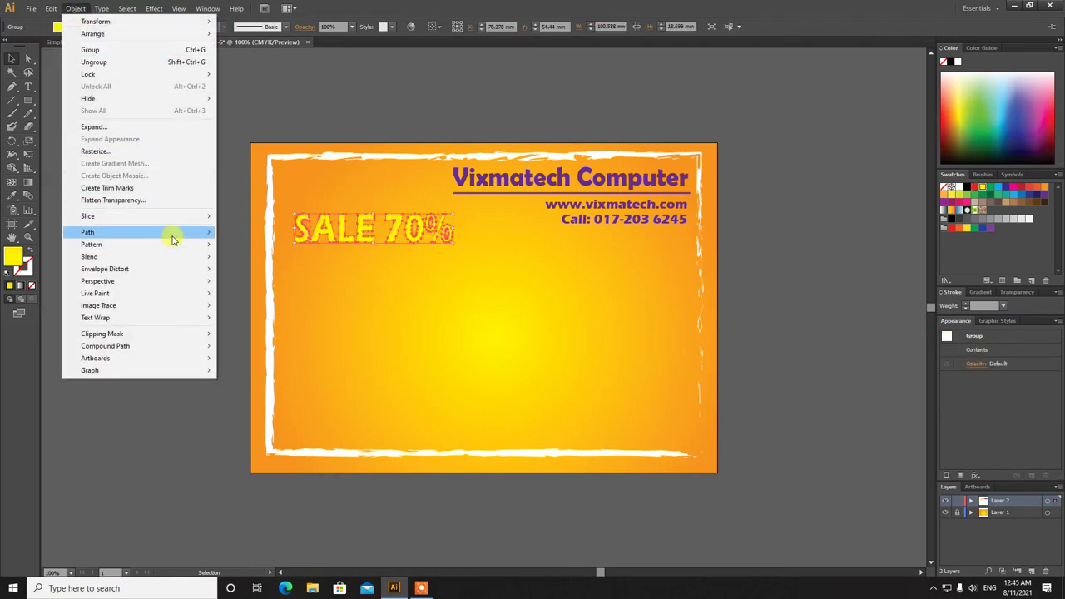
mouse_move(138, 232)
click(256, 273)
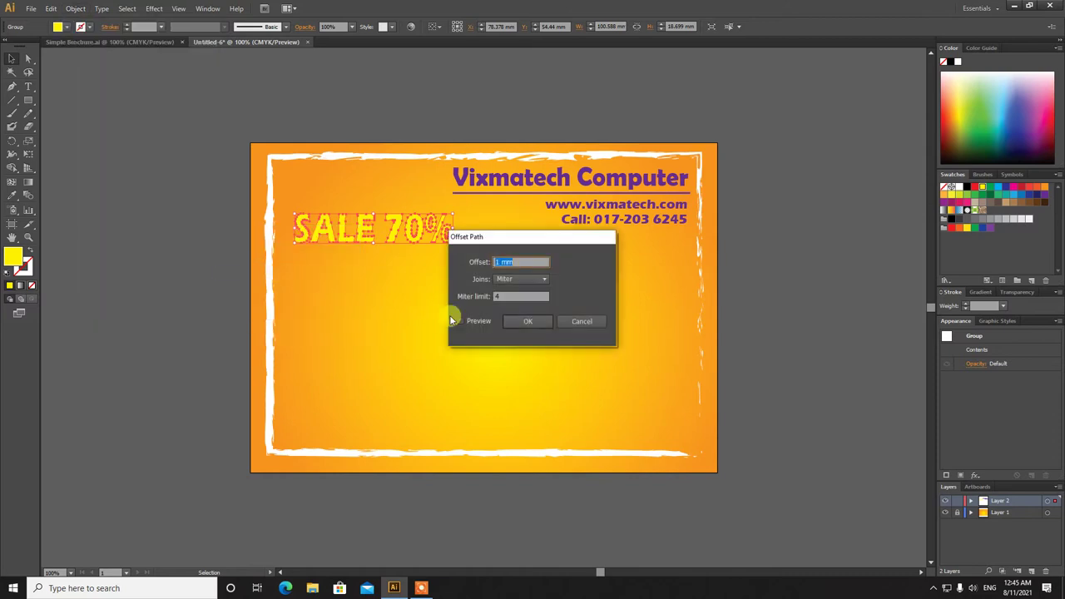
text(2MM)
click(524, 262)
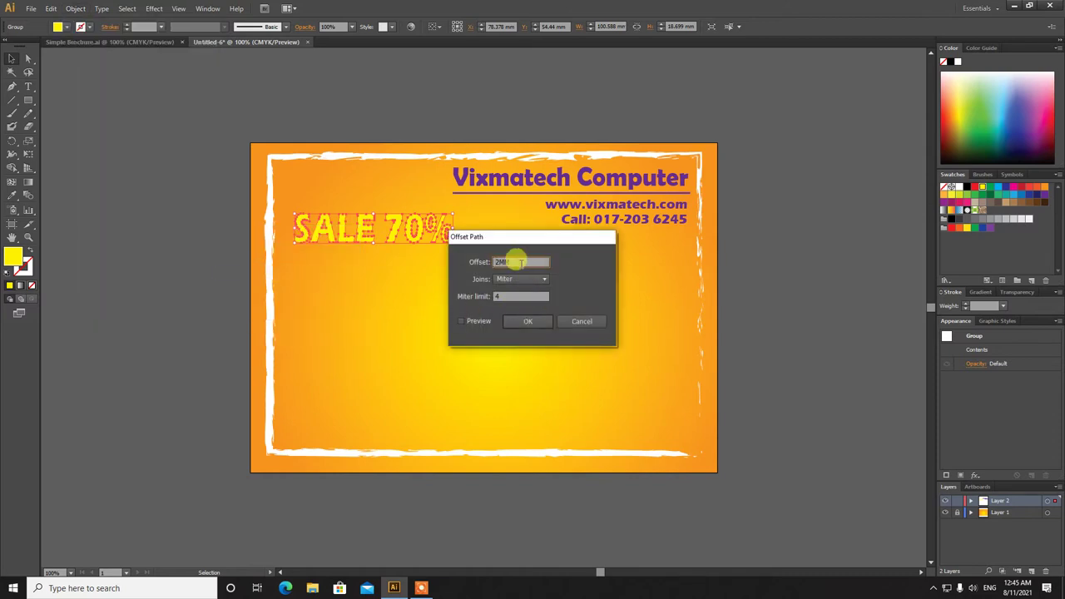
drag(456, 262, 511, 261)
click(525, 321)
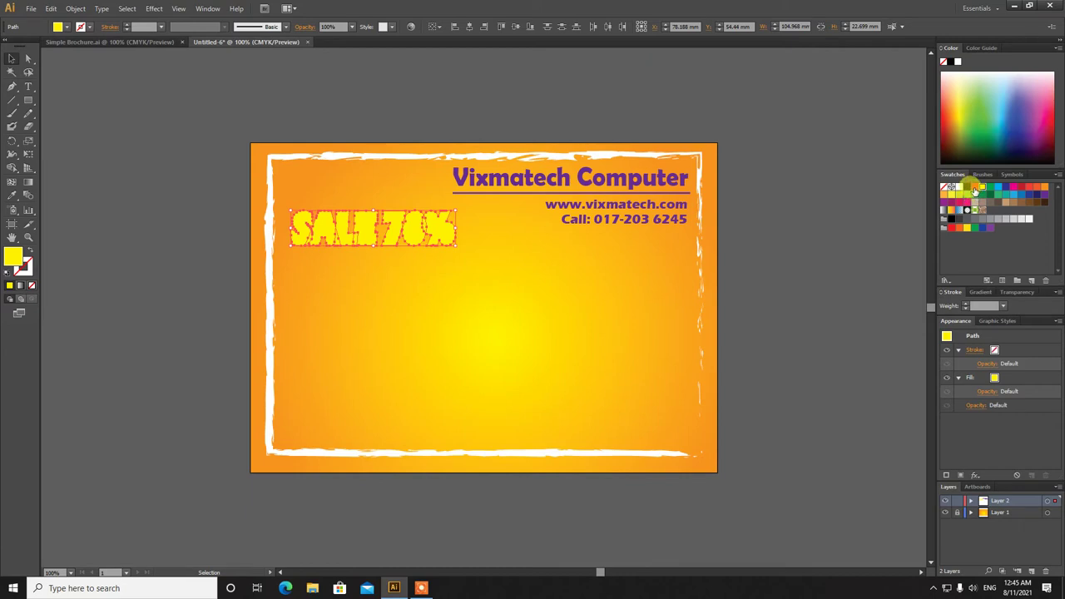
click(975, 190)
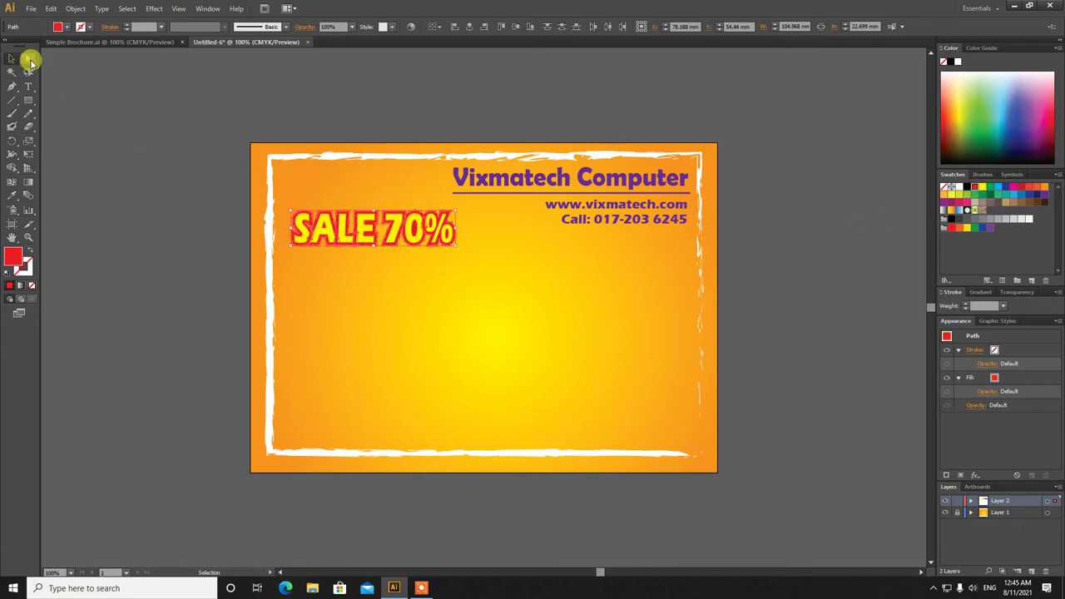
click(28, 58)
click(328, 136)
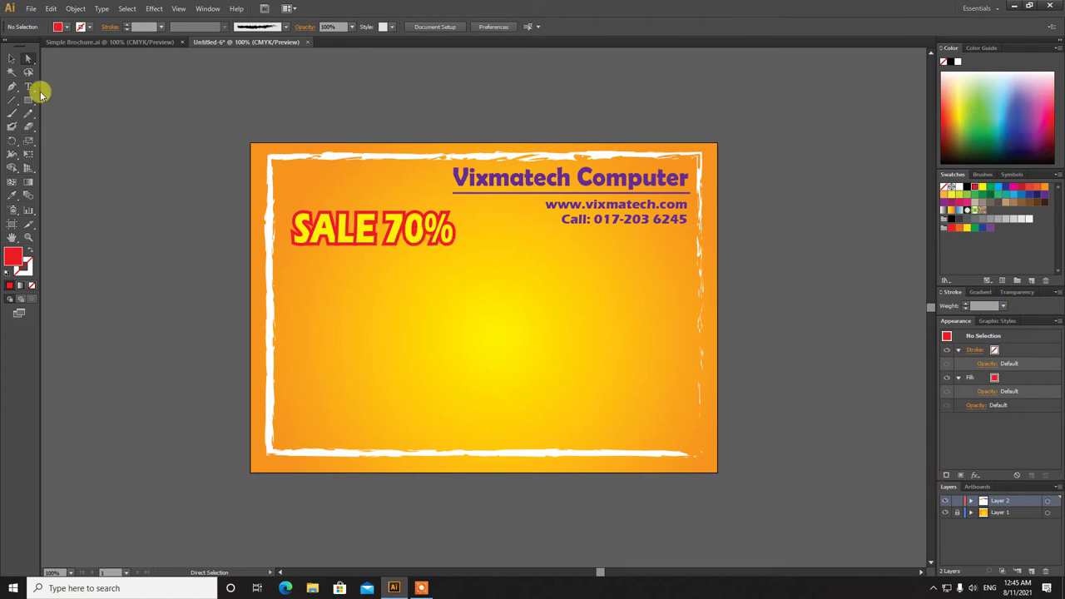
Select the SALE 70% group and open 3D Extrude & Bevel with Preview on.
click(12, 59)
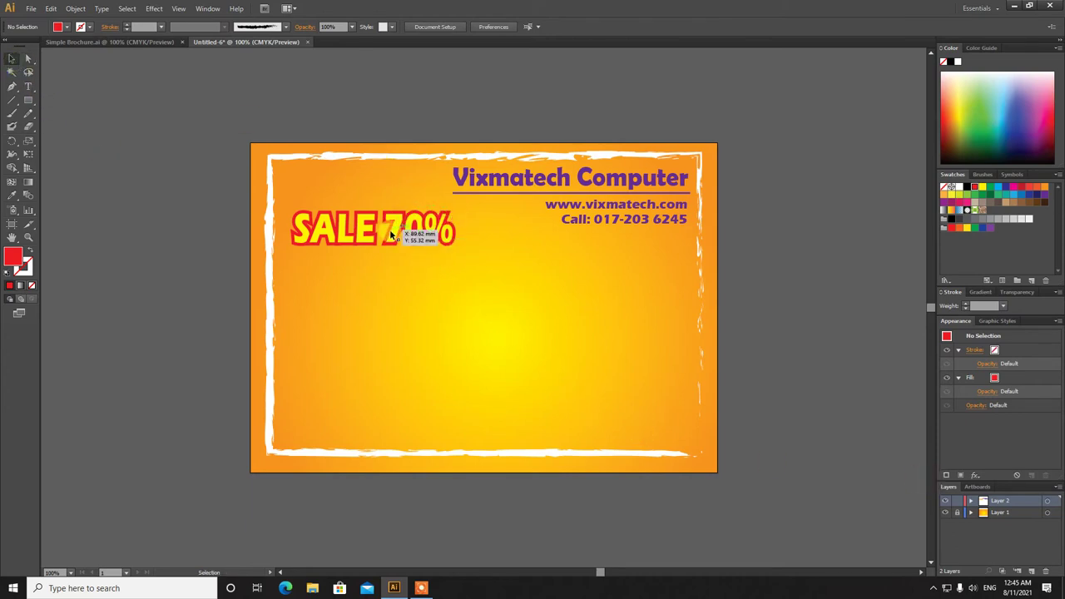
click(384, 233)
click(154, 9)
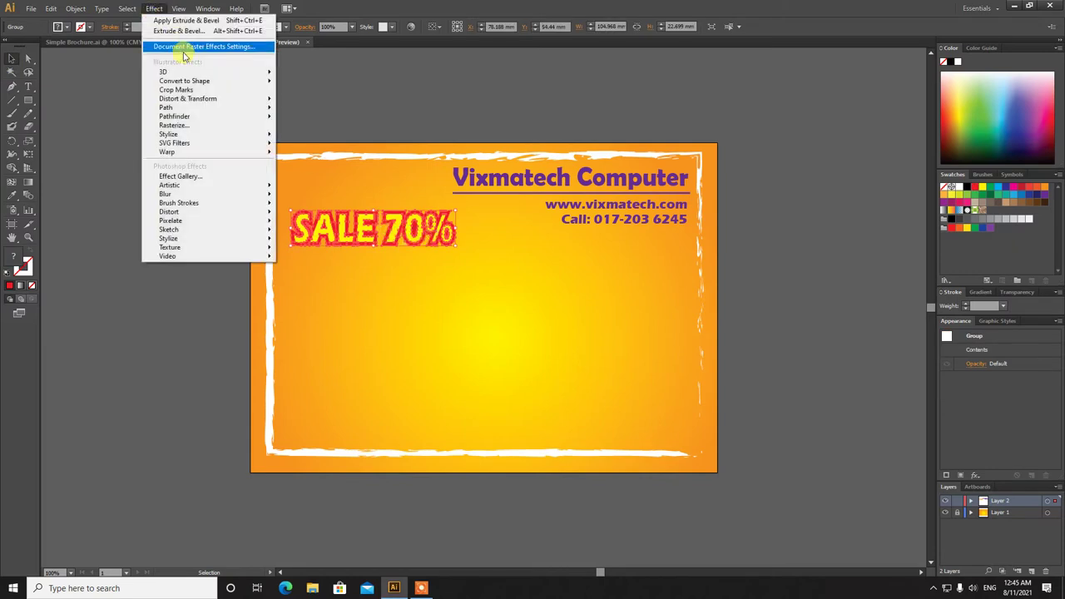
mouse_move(208, 72)
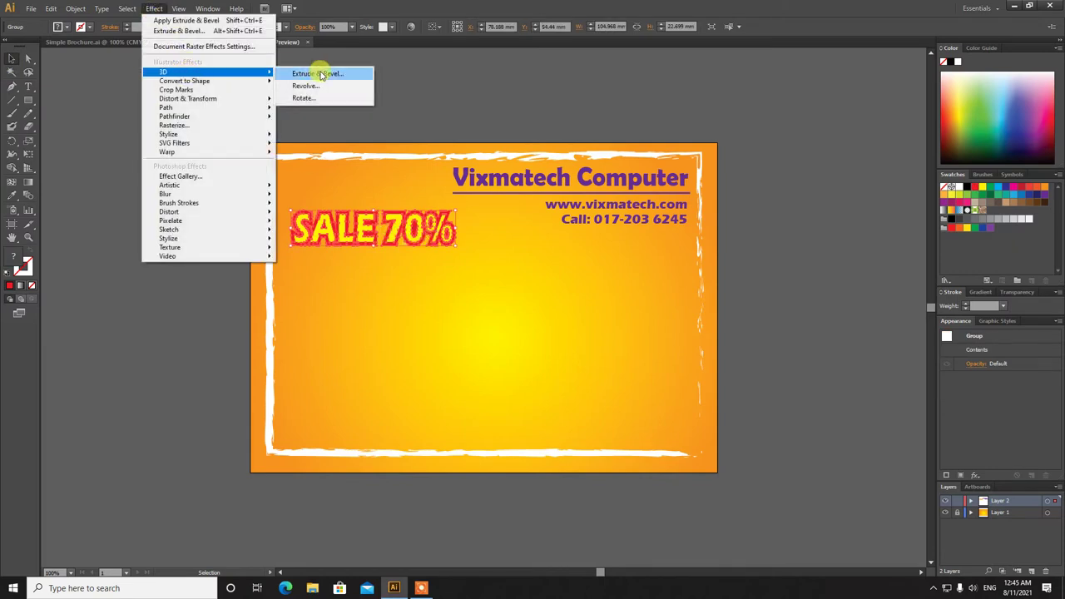
click(320, 74)
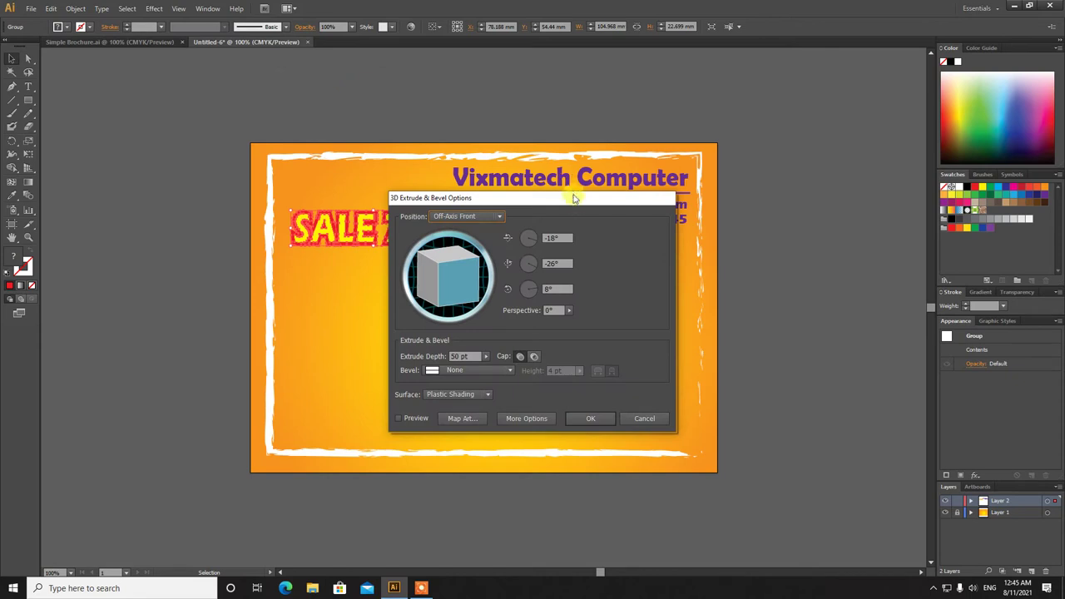
drag(606, 194, 730, 146)
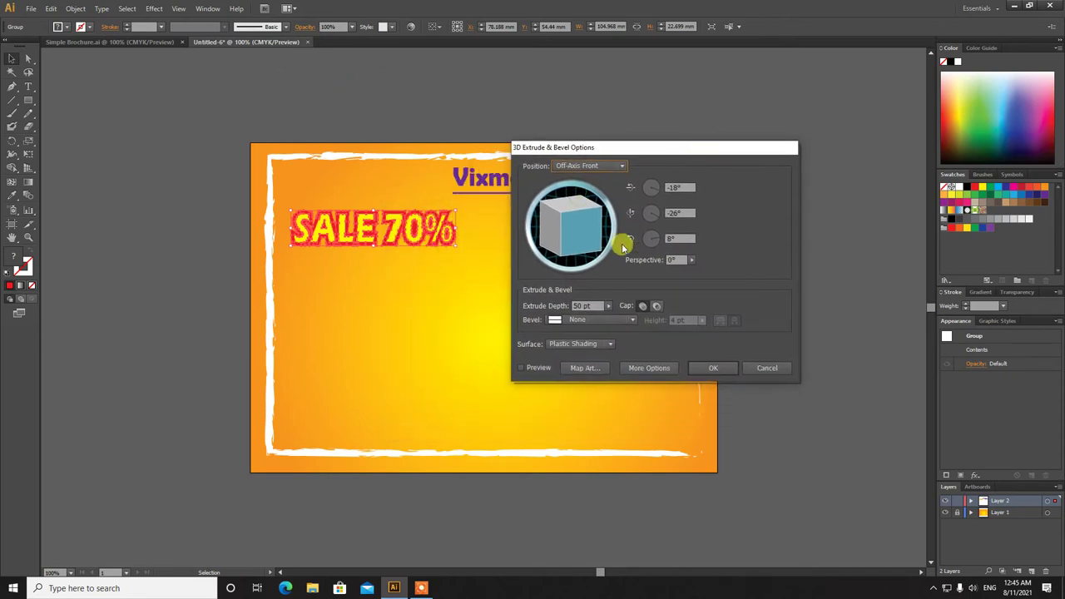
click(521, 367)
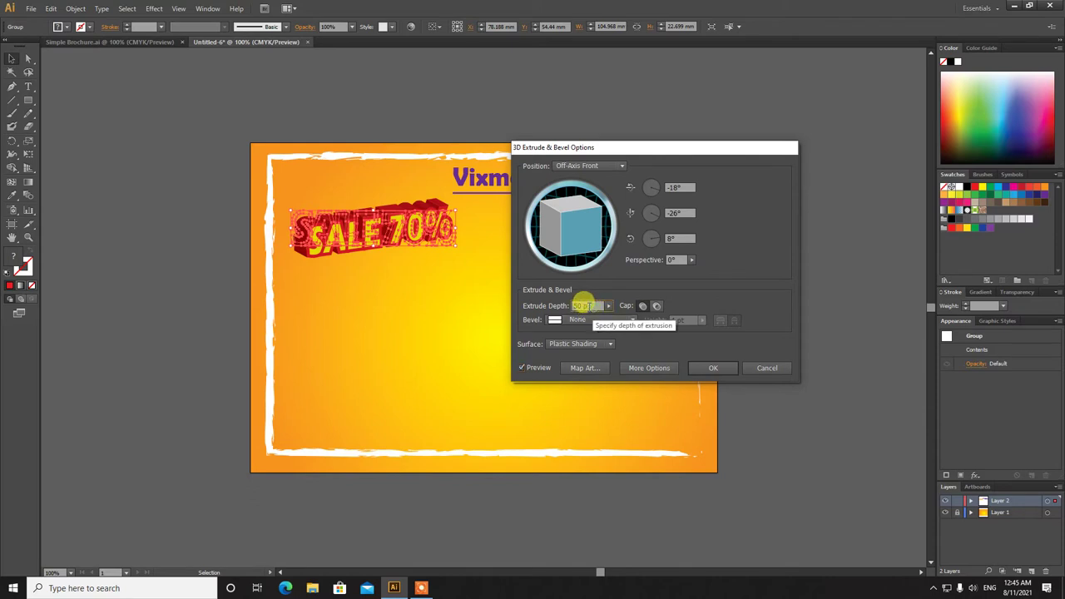
Set Off-Axis Front extrusion depth to 50 pt and apply the effect.
drag(588, 305, 569, 299)
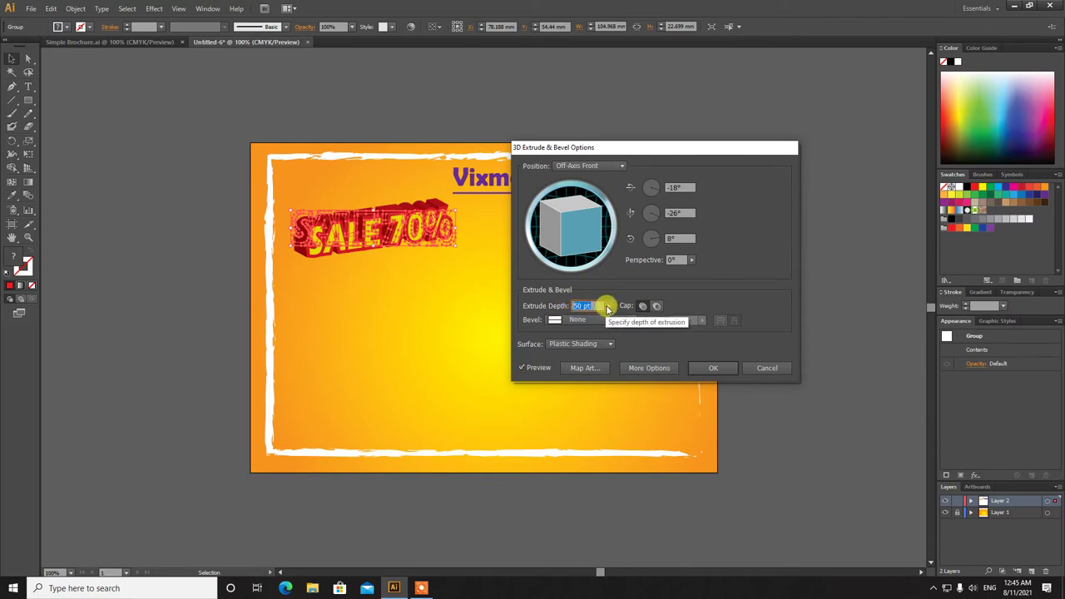
click(608, 305)
drag(554, 319, 556, 320)
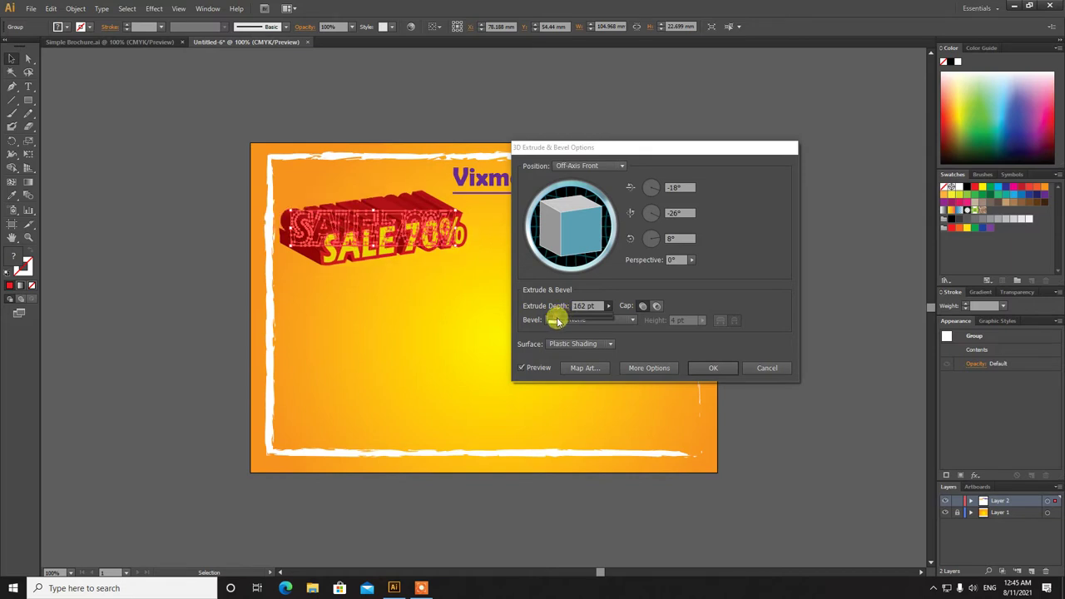
click(591, 306)
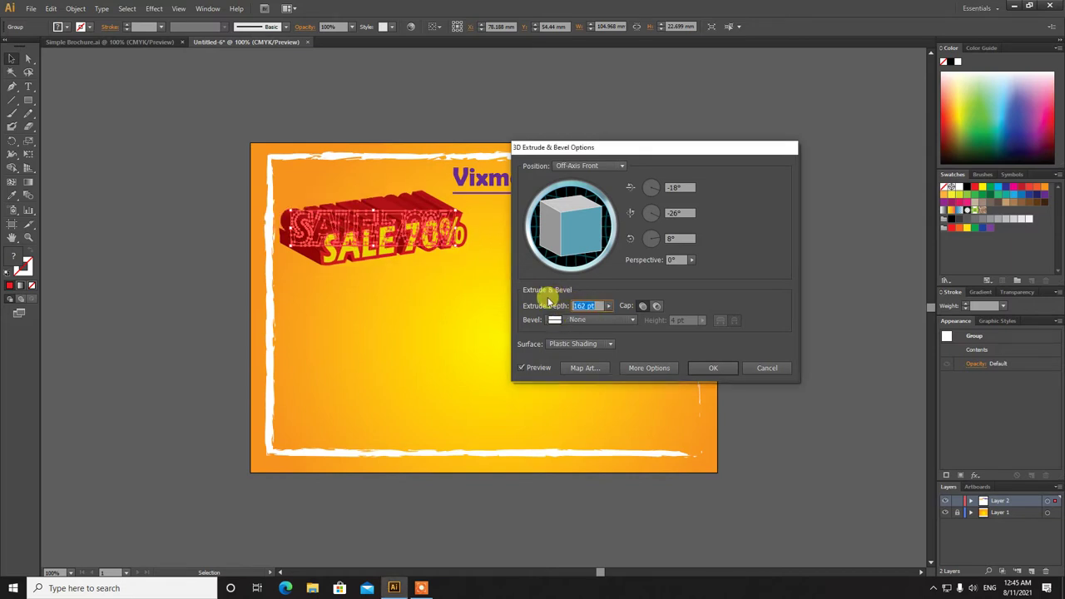
text(50)
click(541, 373)
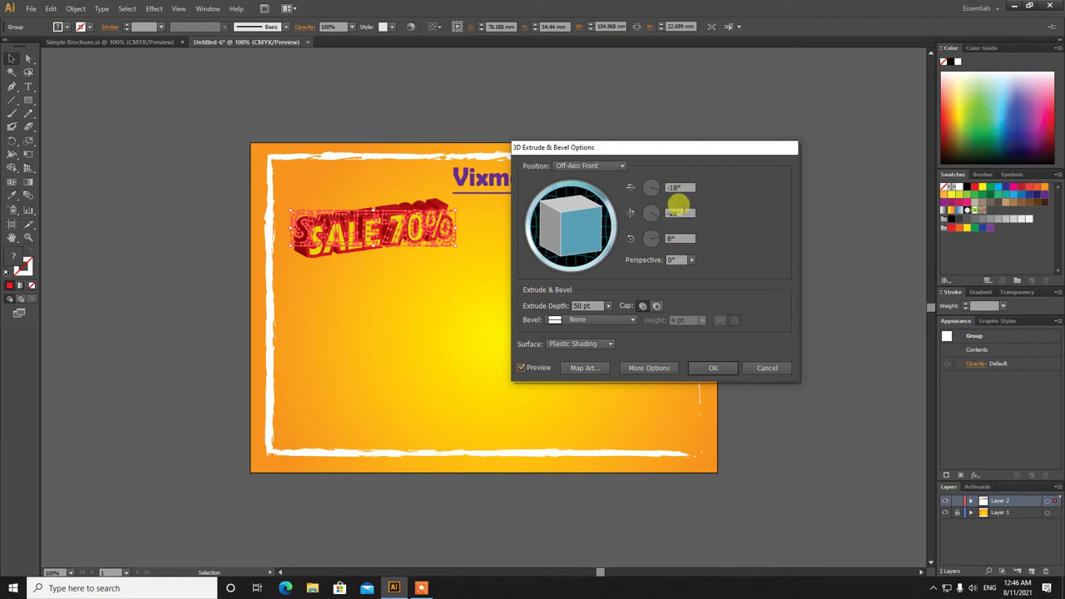
click(685, 187)
click(708, 367)
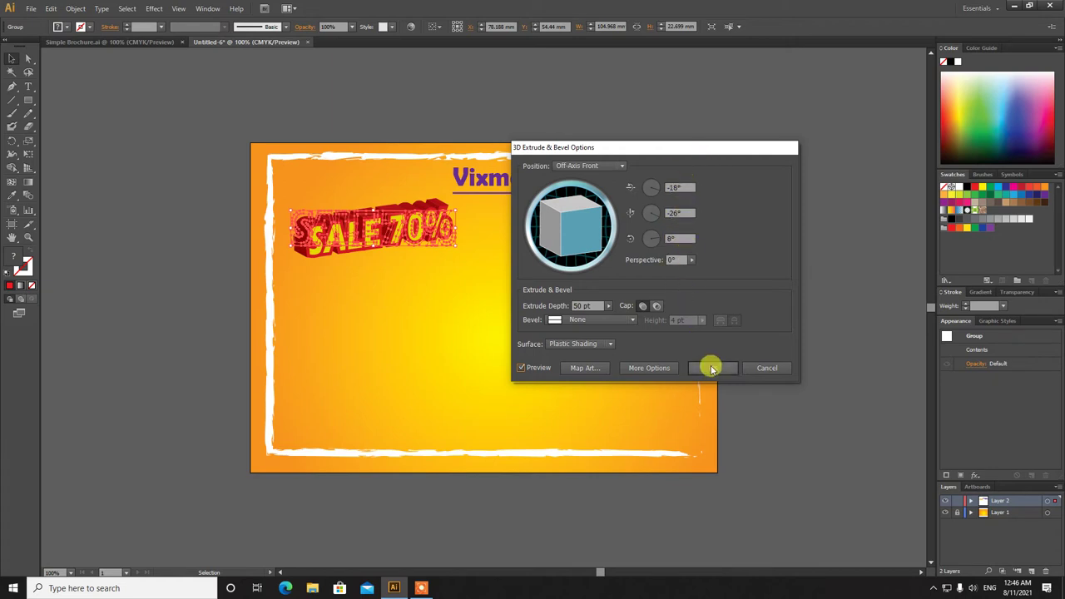
click(496, 283)
click(424, 236)
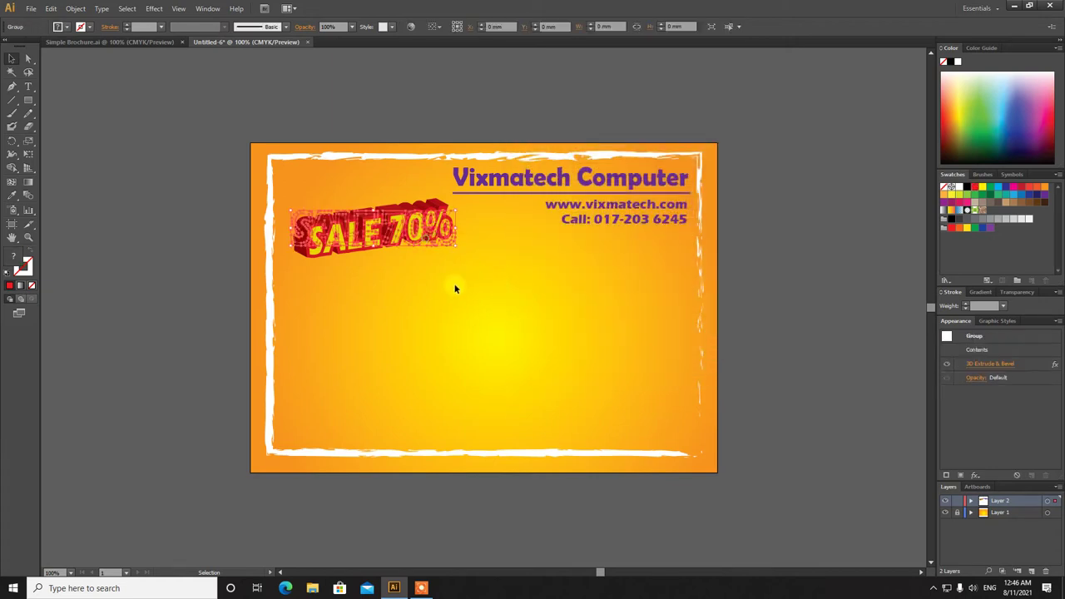
Apply a Horizontal Arc warp with 50% bend to the 3D SALE 70% group.
click(458, 293)
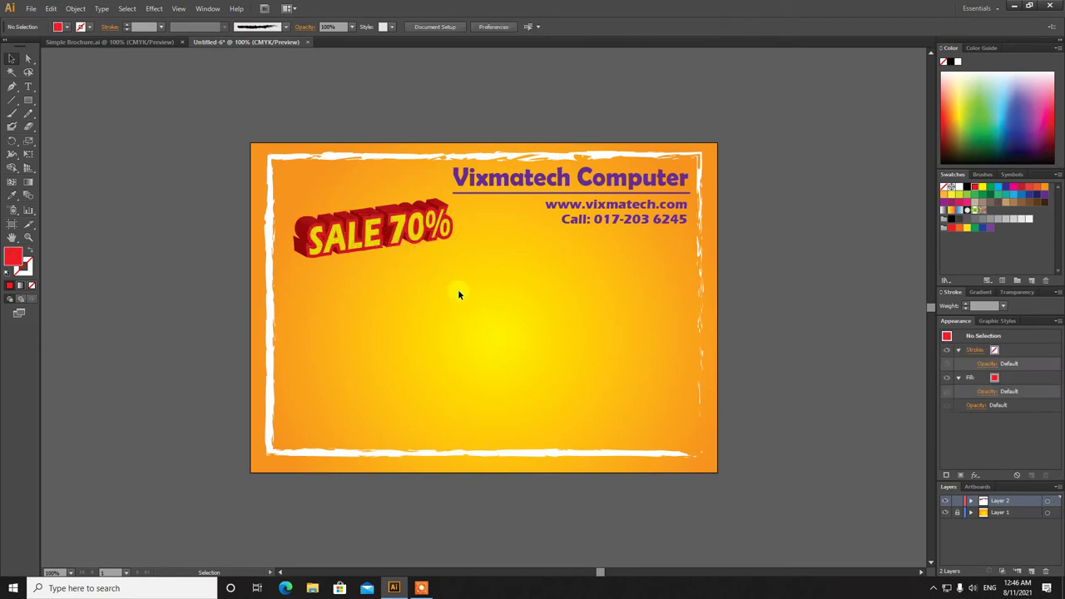
click(391, 236)
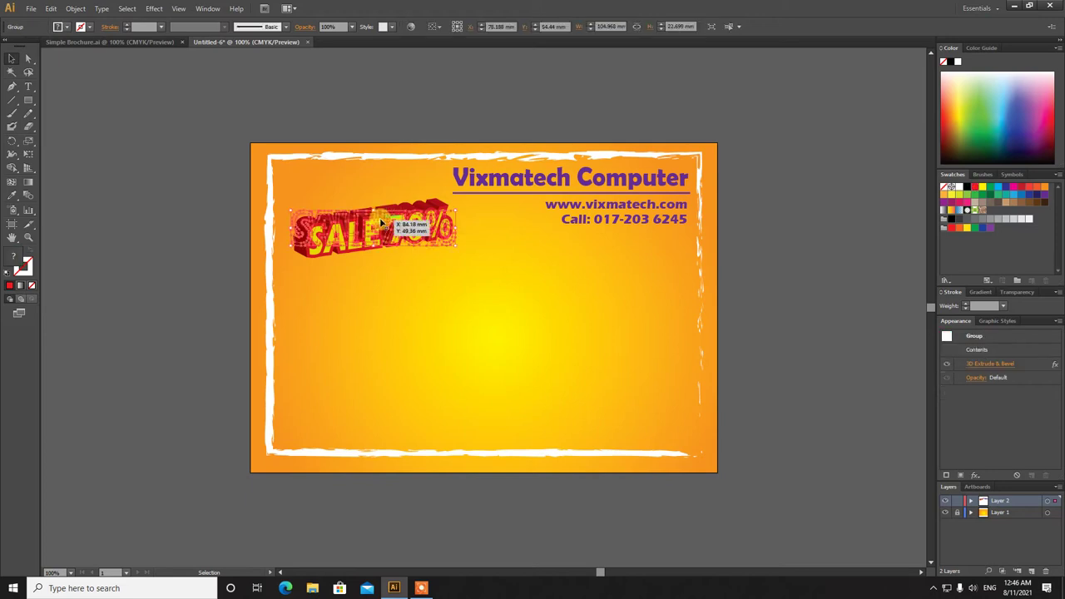
click(156, 9)
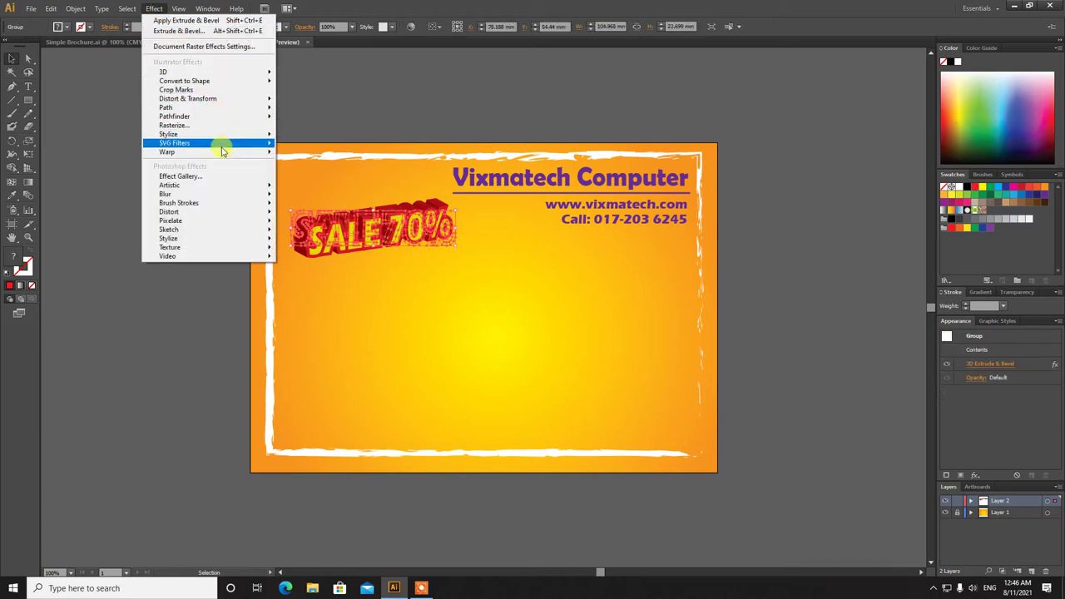
mouse_move(167, 152)
click(297, 155)
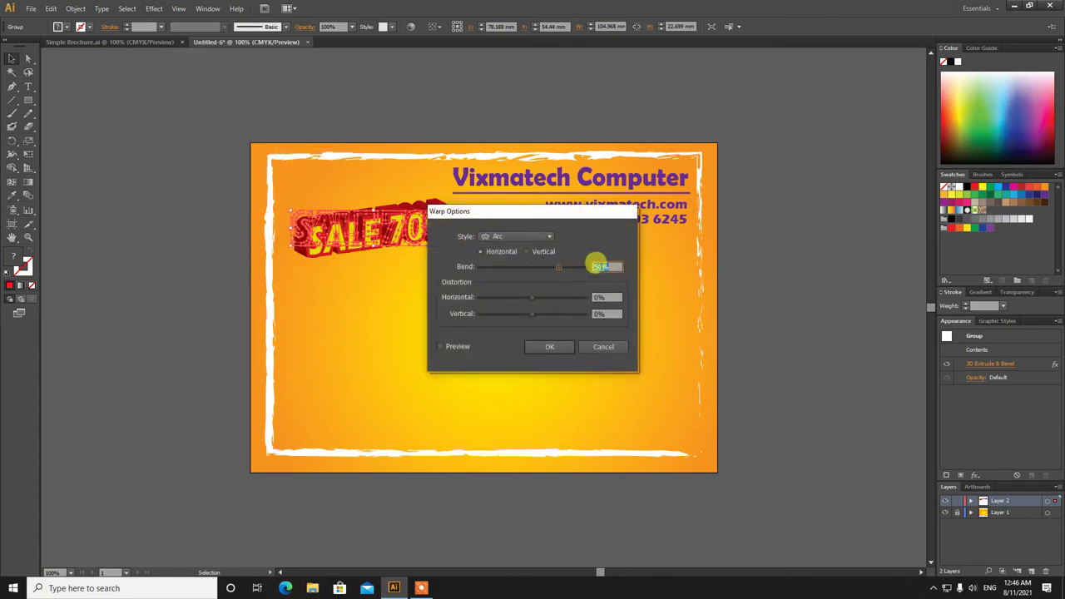
click(458, 346)
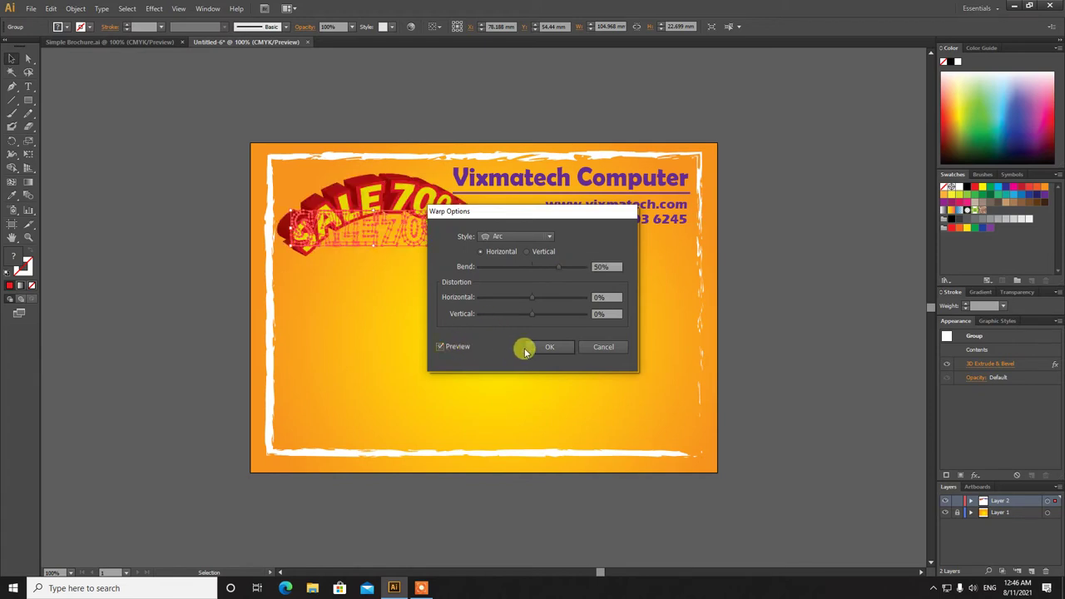
click(553, 346)
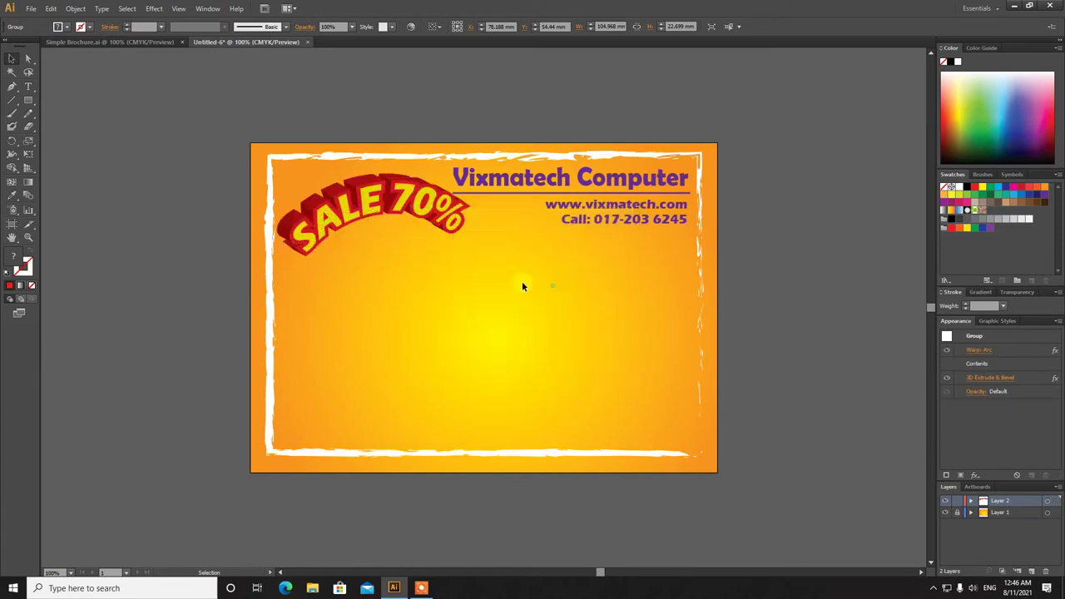
click(490, 267)
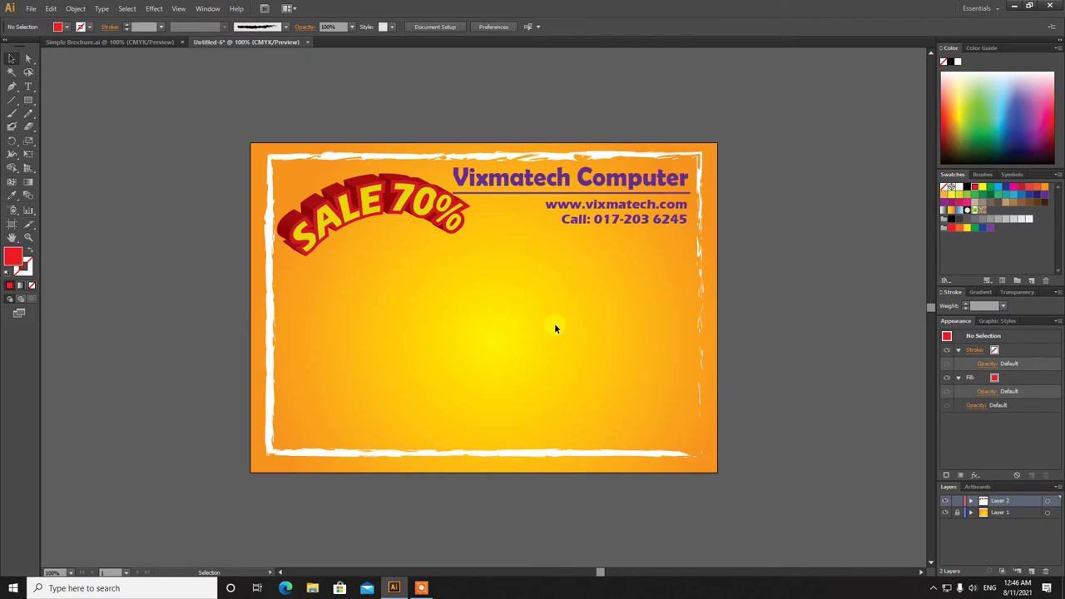
Flip between the working document and Simple Brochure.ai, ending on the finished reference.
click(116, 42)
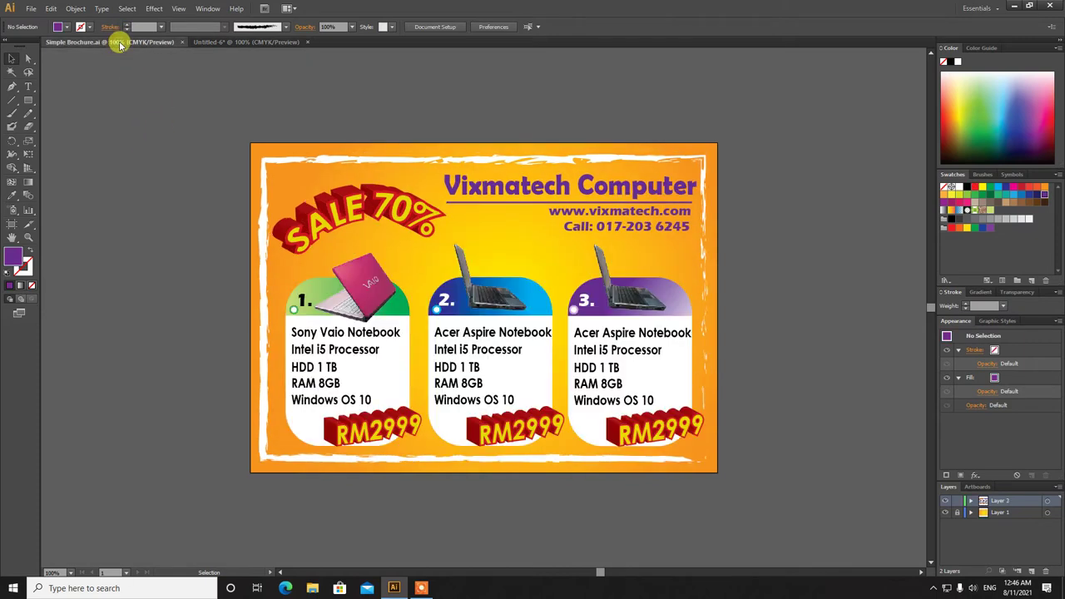
click(240, 42)
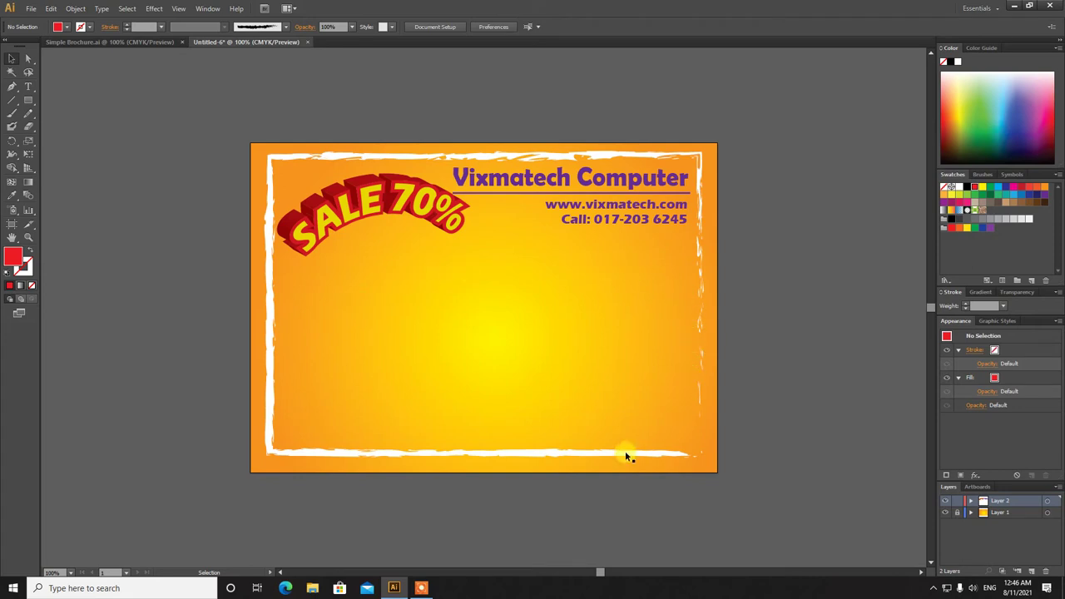
click(124, 41)
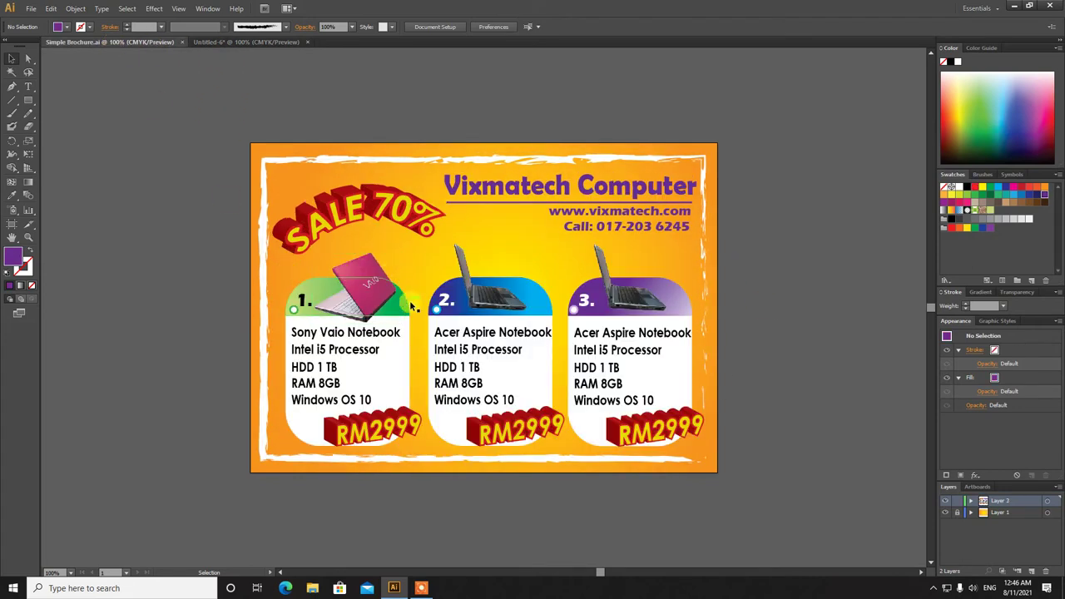
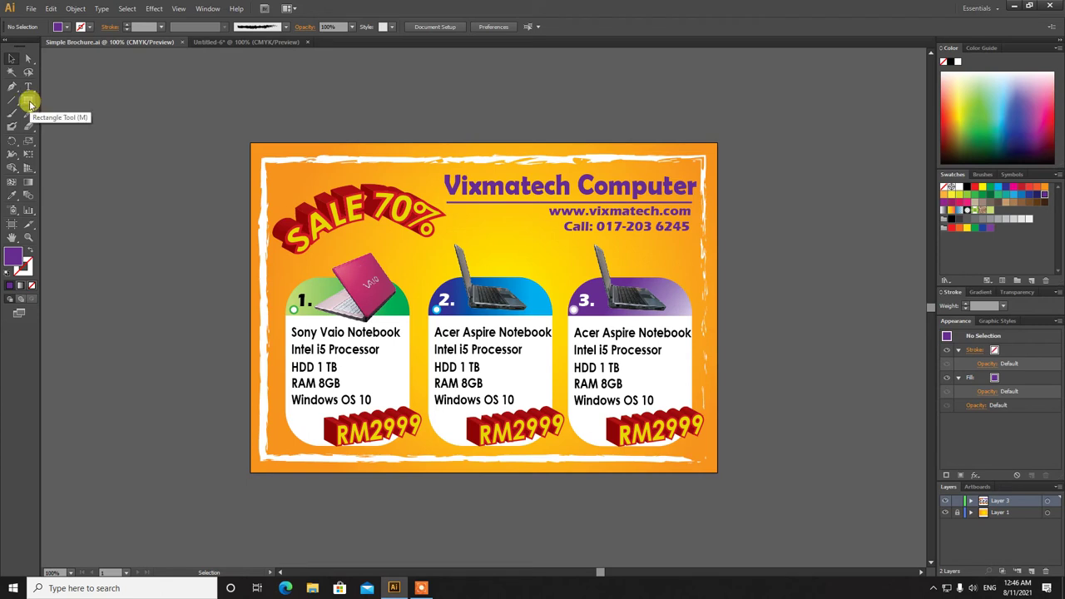
In Untitled-6, draw a trial rounded rectangle below the SALE 70% banner, then delete it.
drag(30, 102, 81, 122)
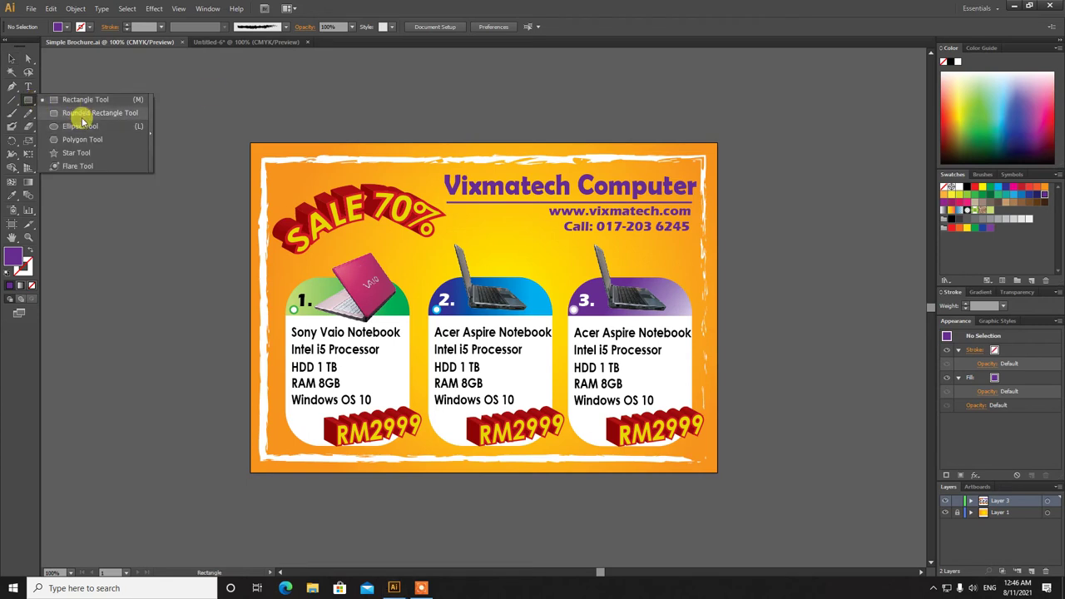
click(82, 123)
click(244, 42)
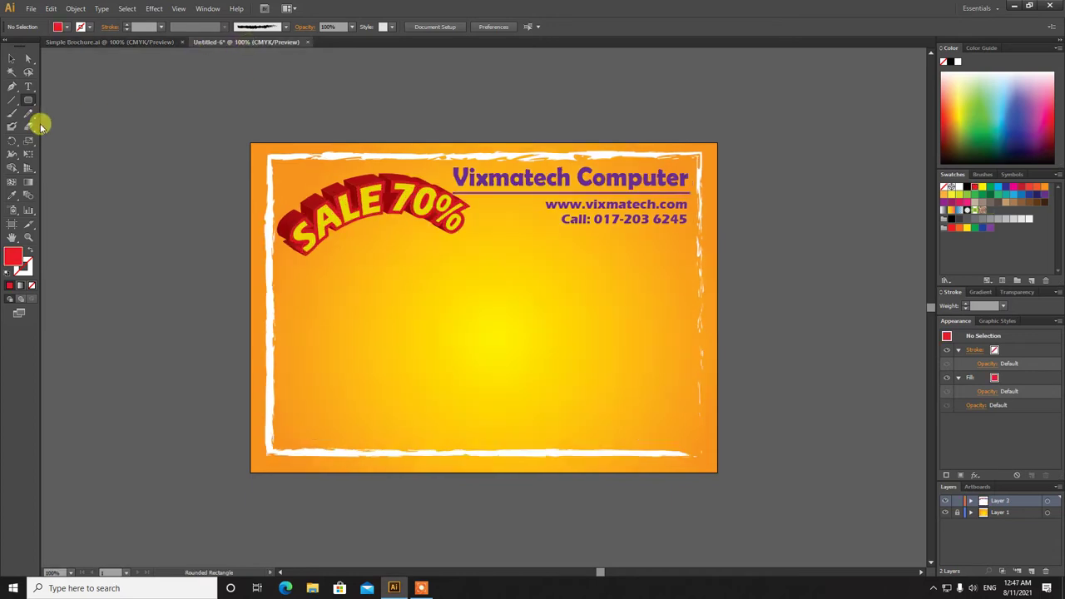
drag(29, 100, 59, 111)
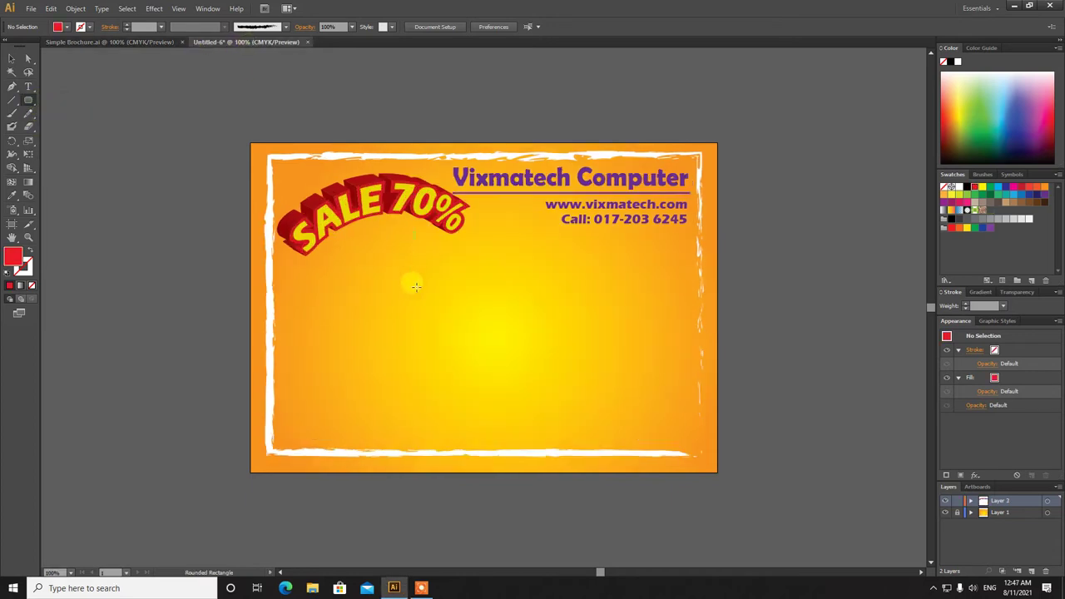
drag(309, 281, 429, 422)
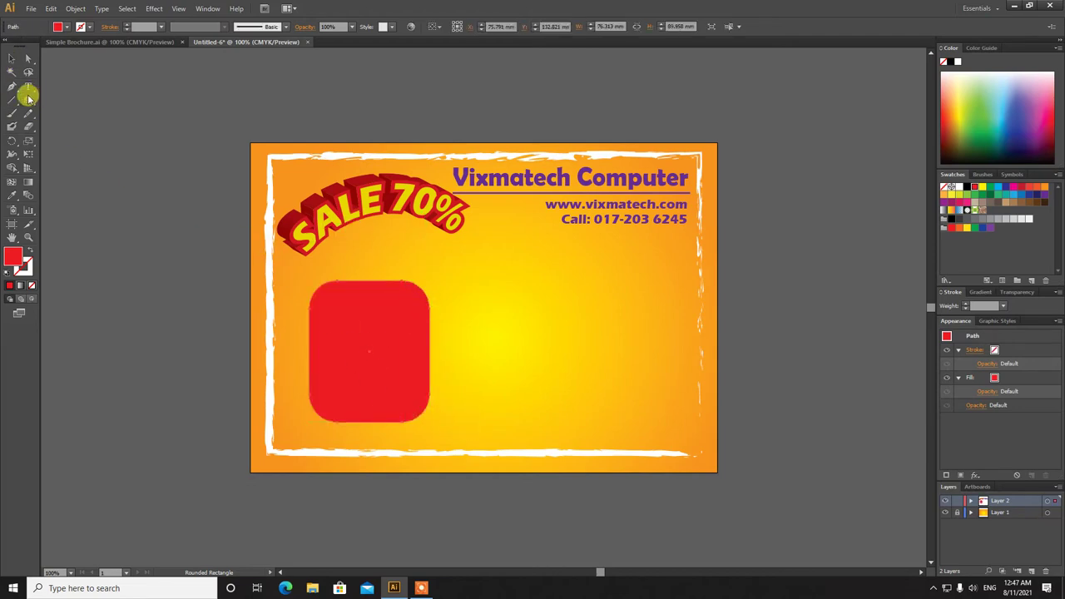
click(11, 63)
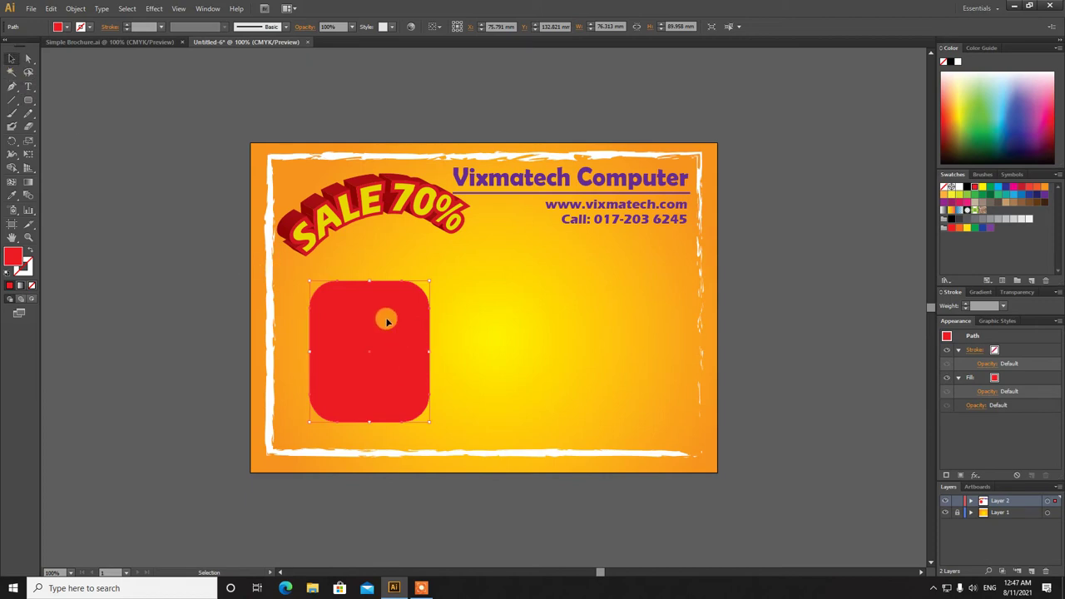
key(Delete)
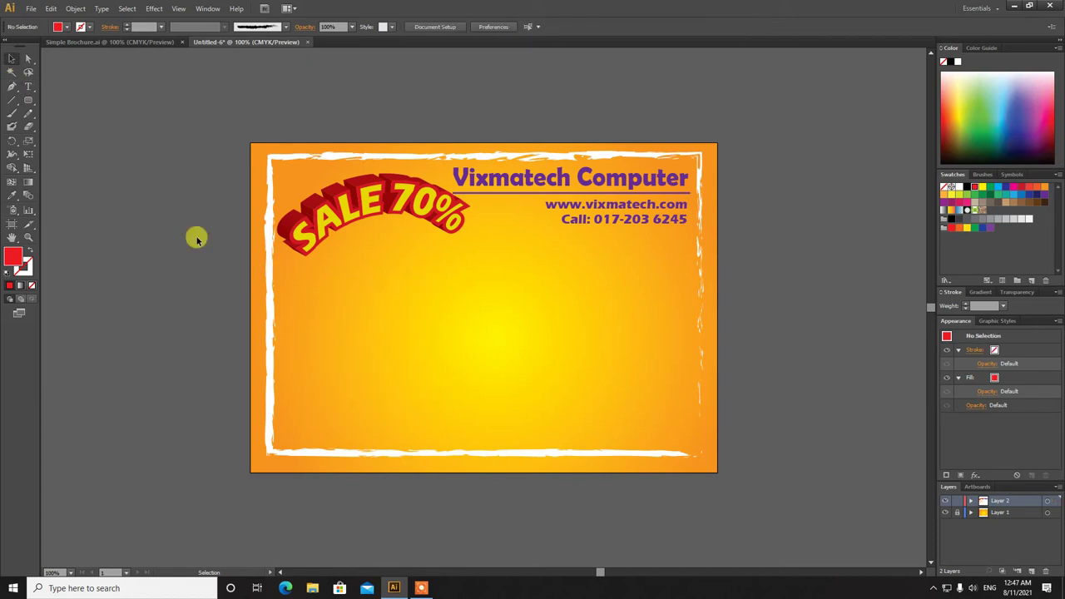
drag(26, 106, 72, 114)
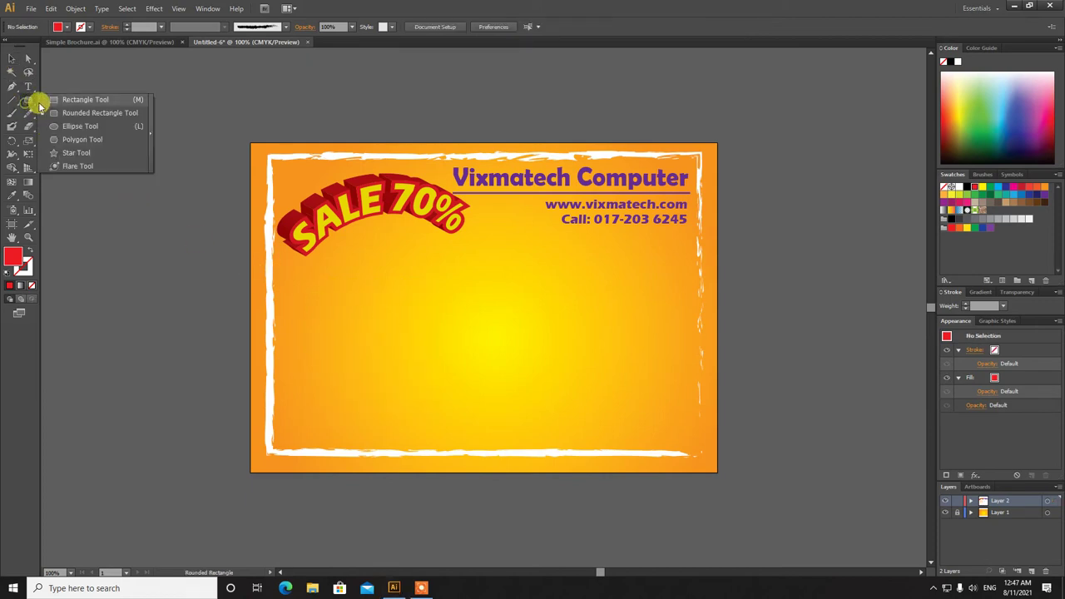
click(105, 119)
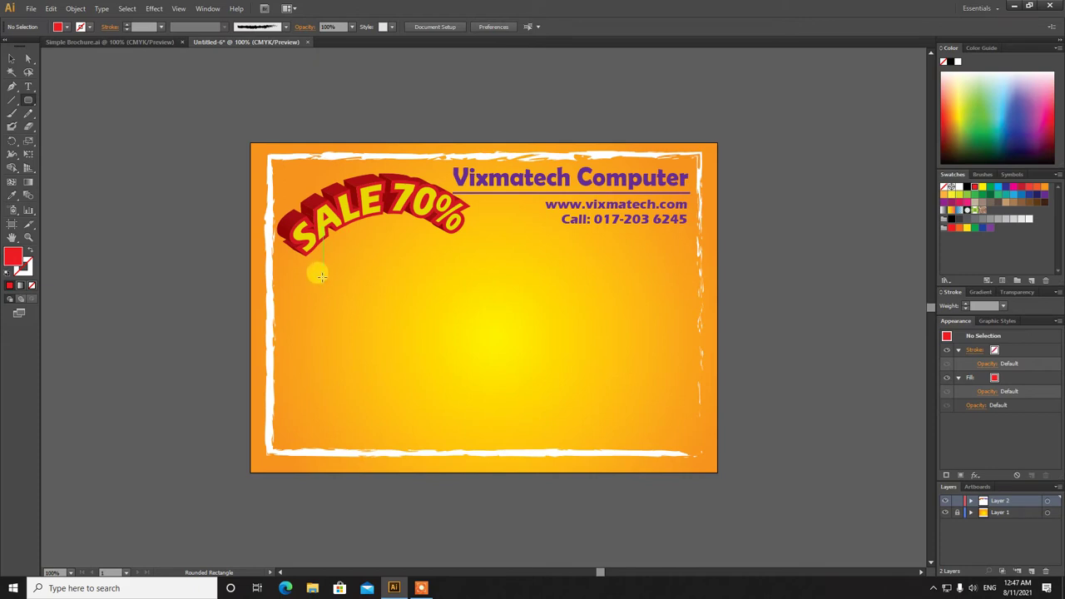
click(328, 263)
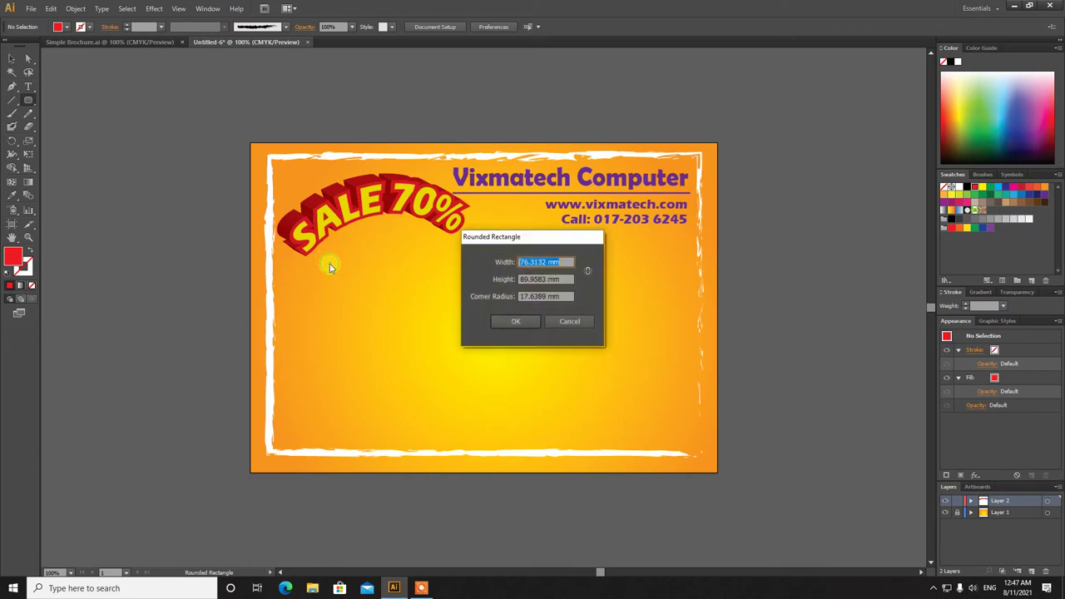
mouse_move(570, 262)
mouse_down()
mouse_move(517, 262)
mouse_move(505, 278)
mouse_move(465, 261)
mouse_up()
text(70)
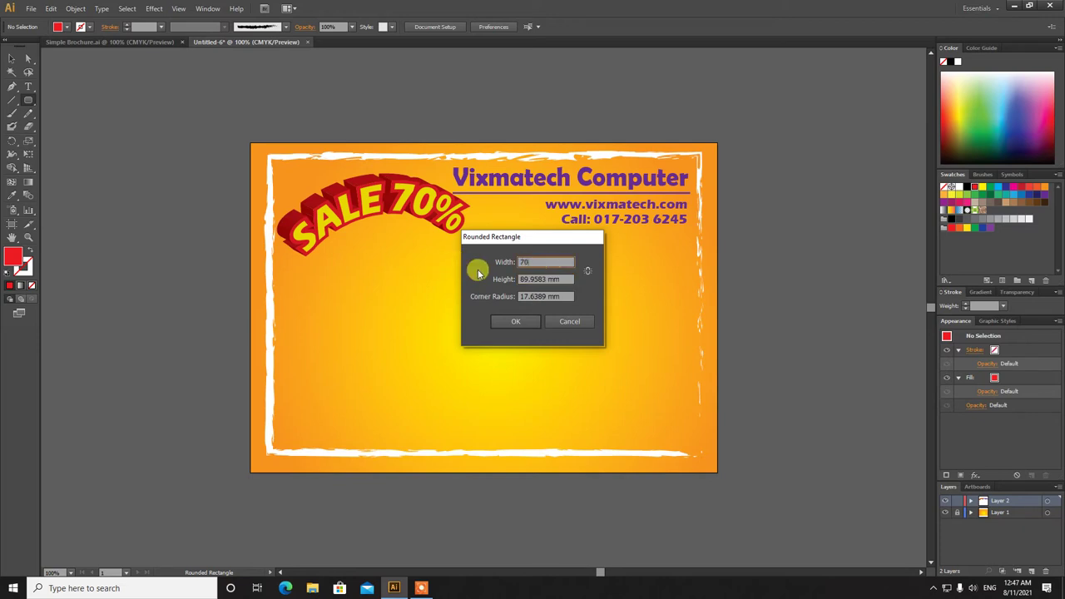
drag(555, 278, 478, 278)
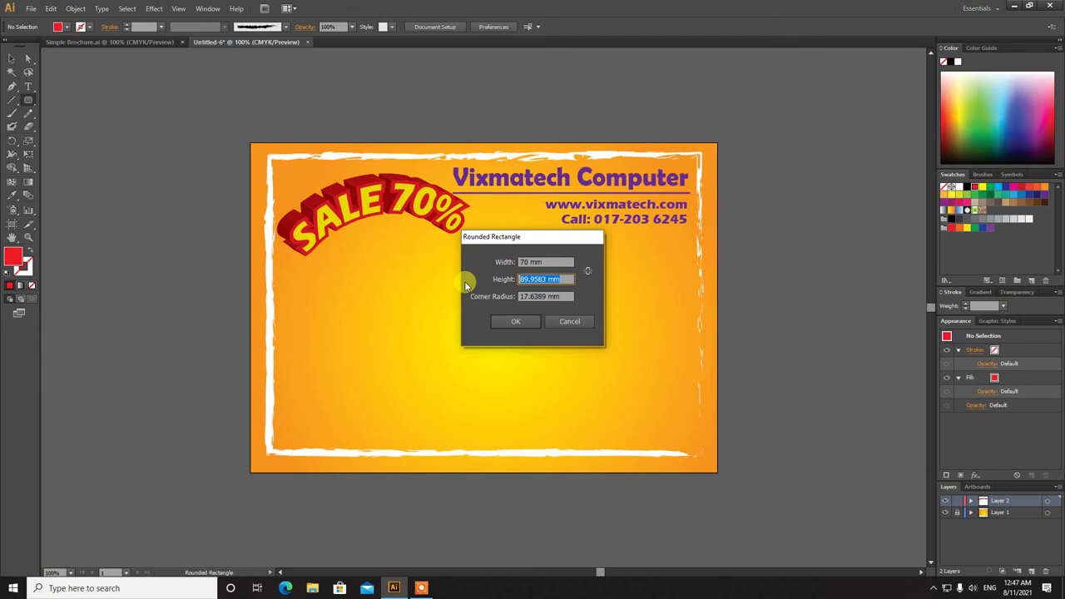
text(80)
click(549, 296)
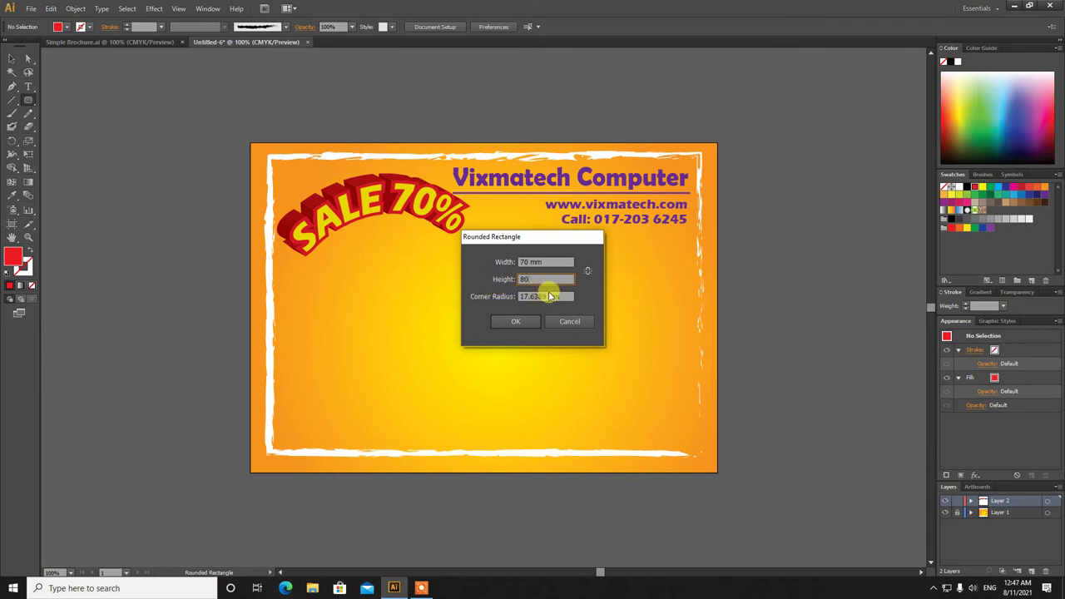
click(549, 296)
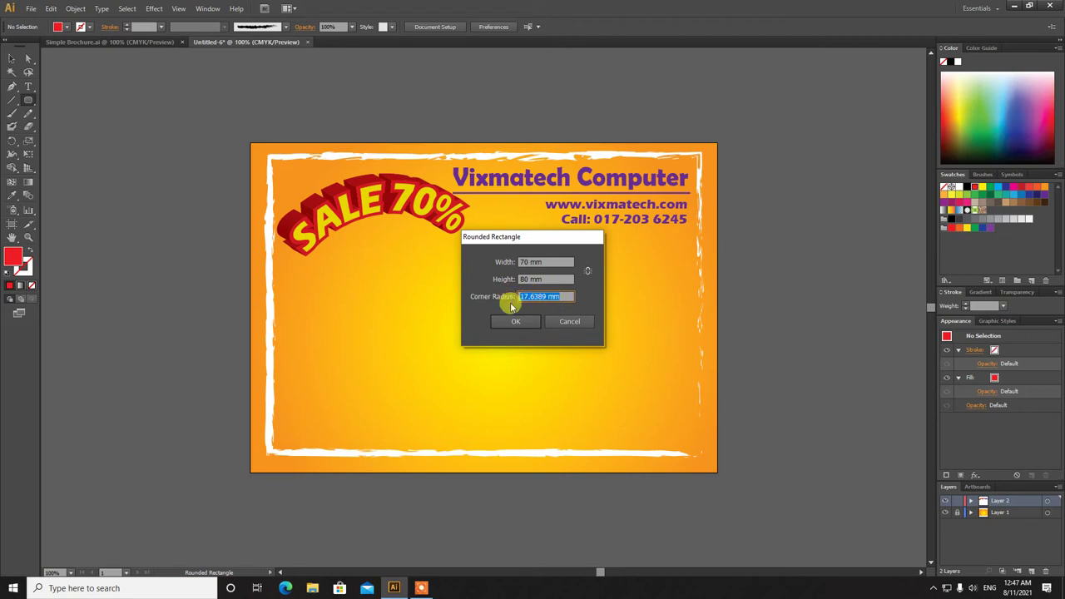
text(15m)
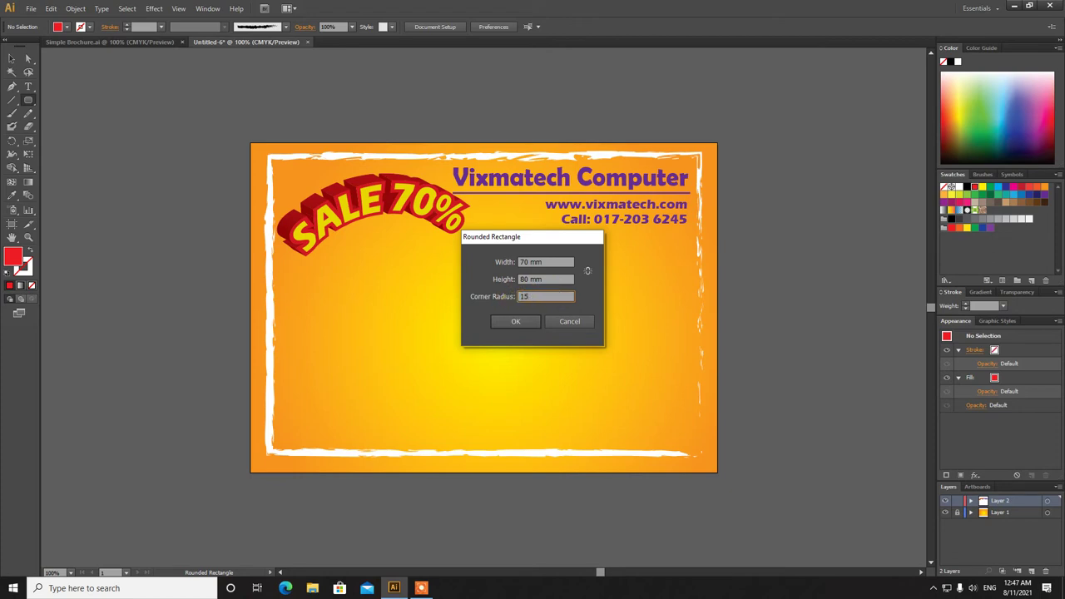
double_click(539, 292)
click(515, 321)
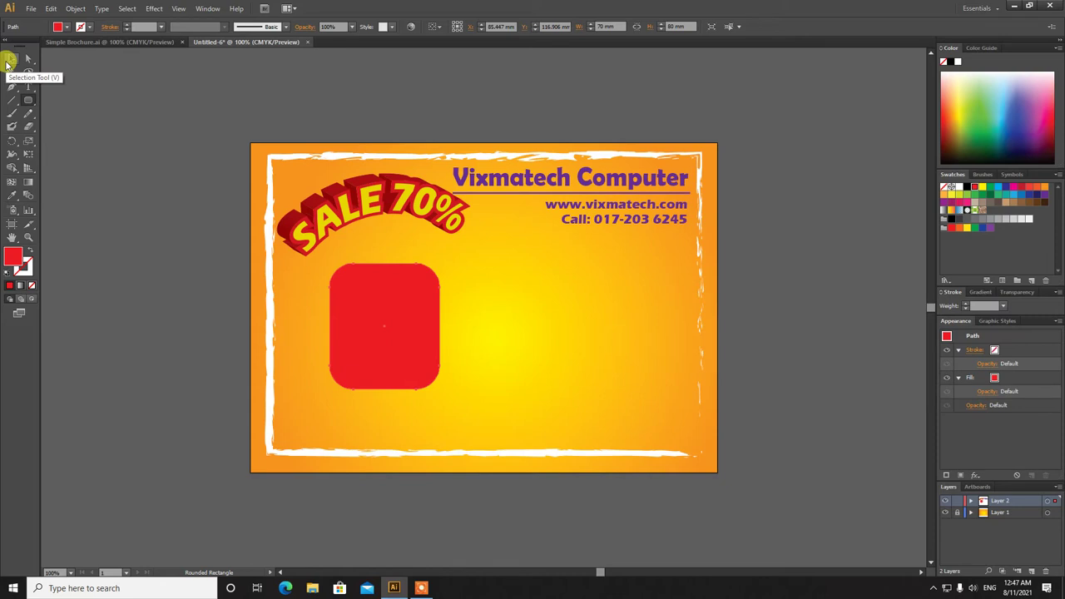
click(8, 63)
Create a 70 × 80 mm rounded rectangle with 15 mm corner radius below the banner.
key(Delete)
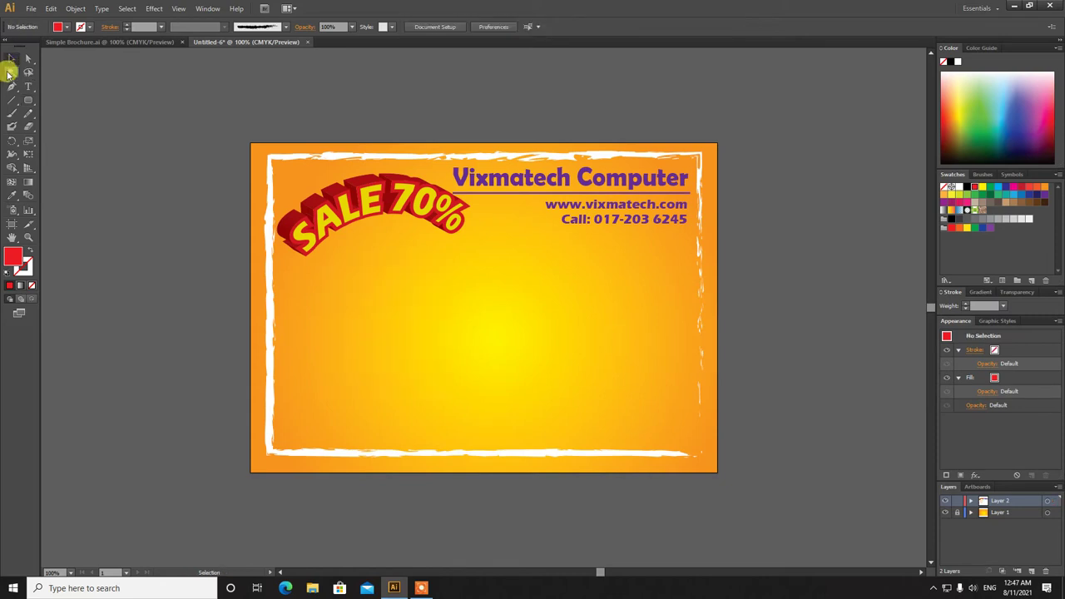
drag(27, 100, 86, 119)
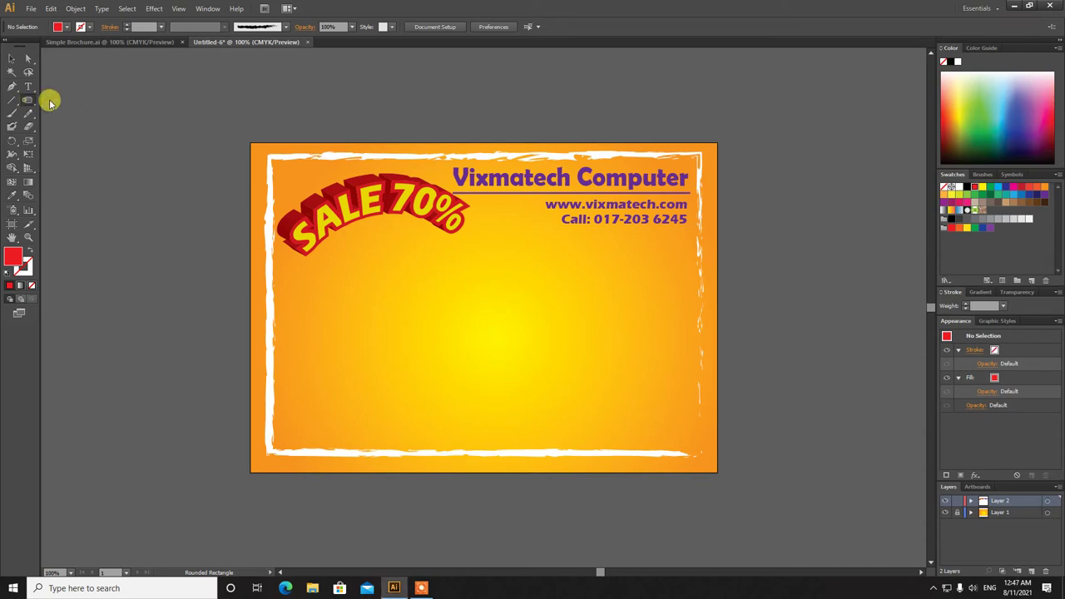
drag(27, 100, 87, 114)
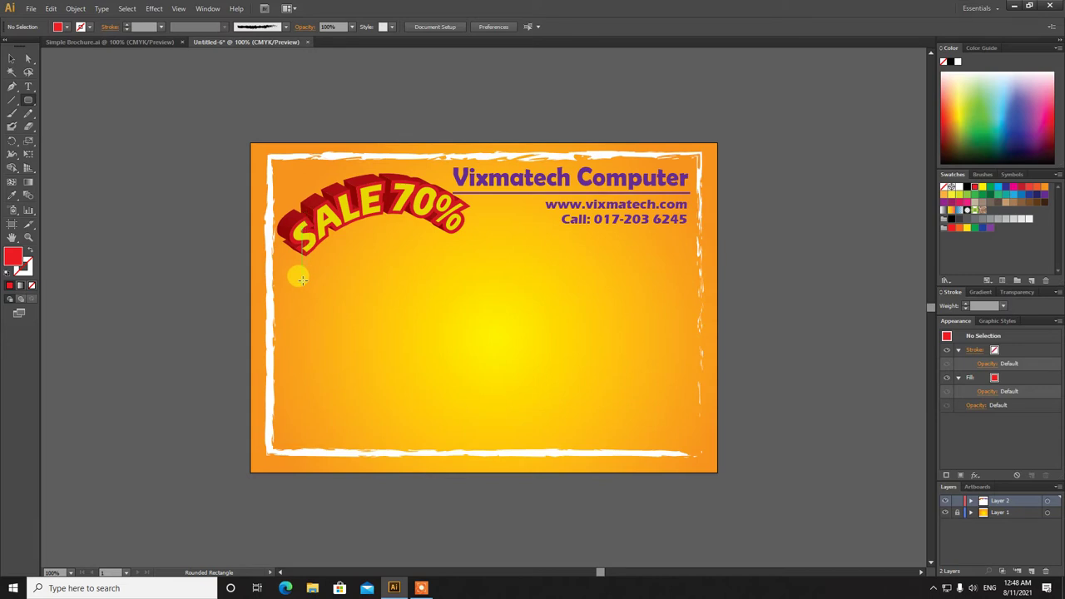
click(306, 276)
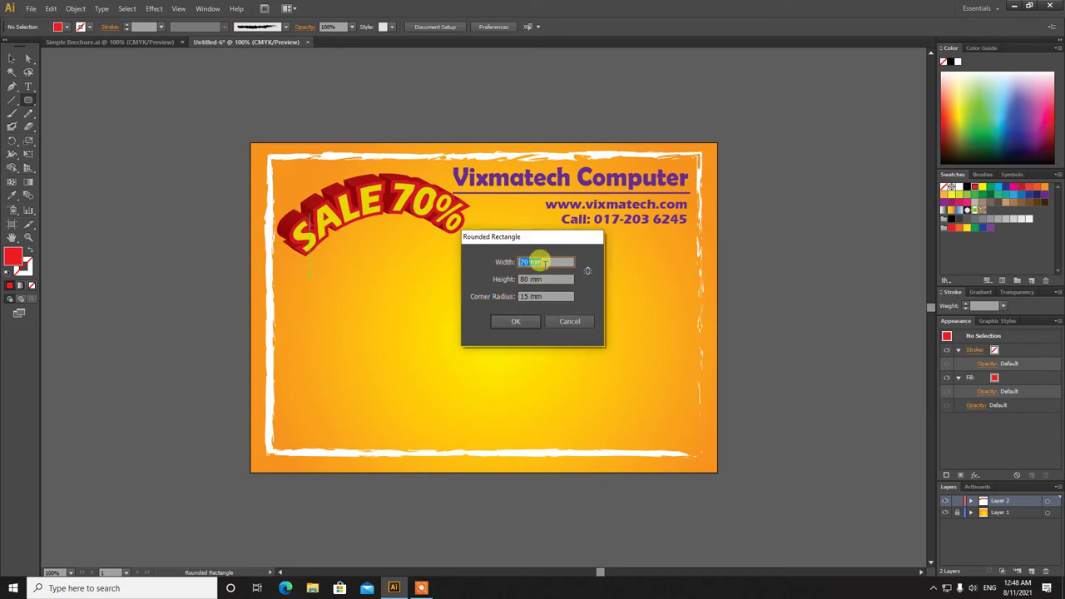
click(535, 278)
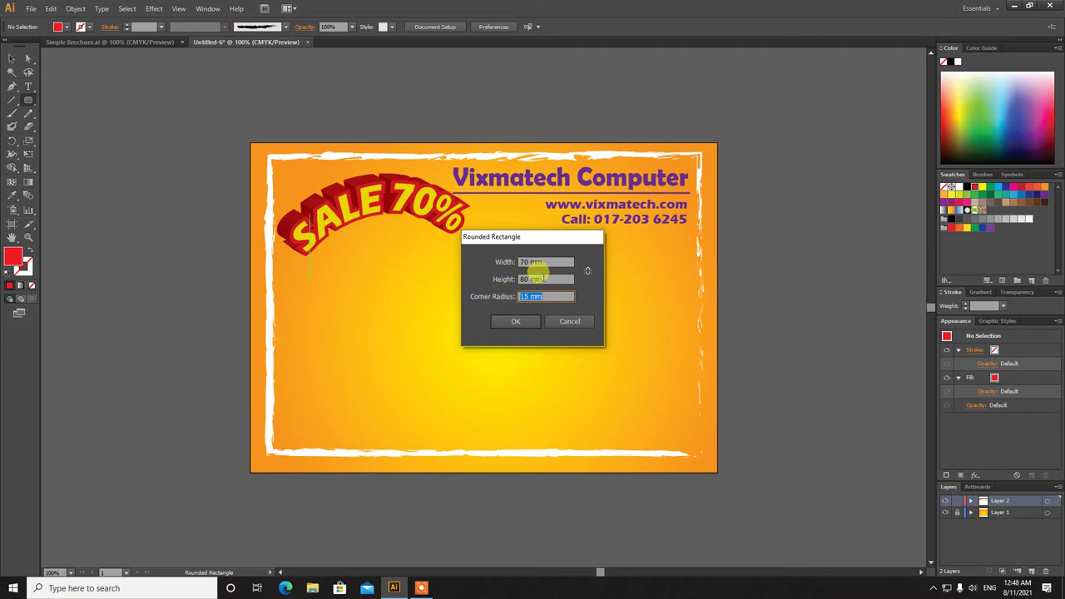
click(539, 261)
double_click(541, 262)
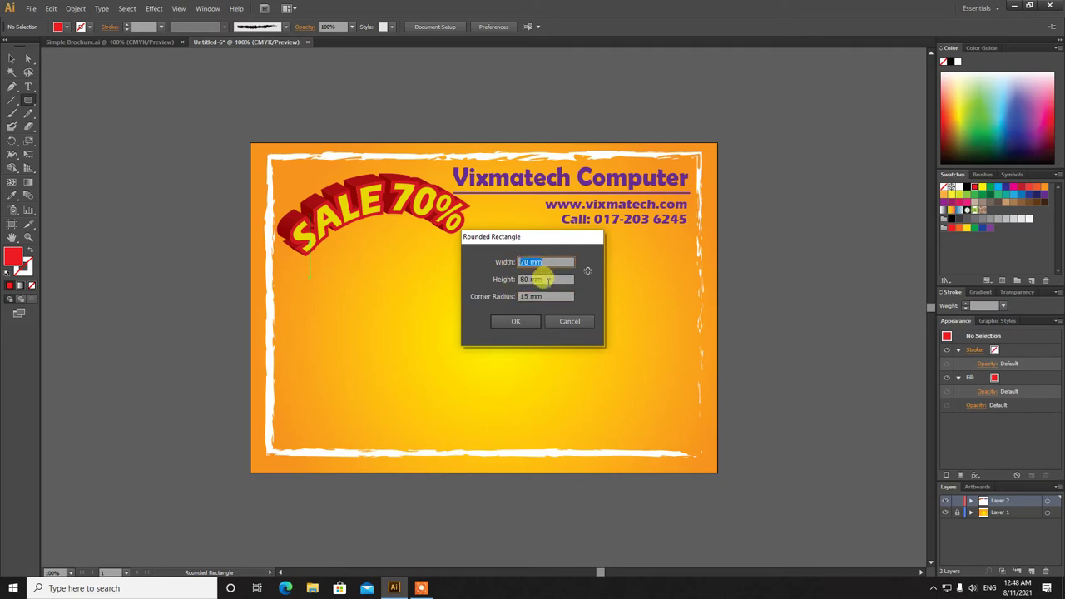
click(541, 280)
click(538, 296)
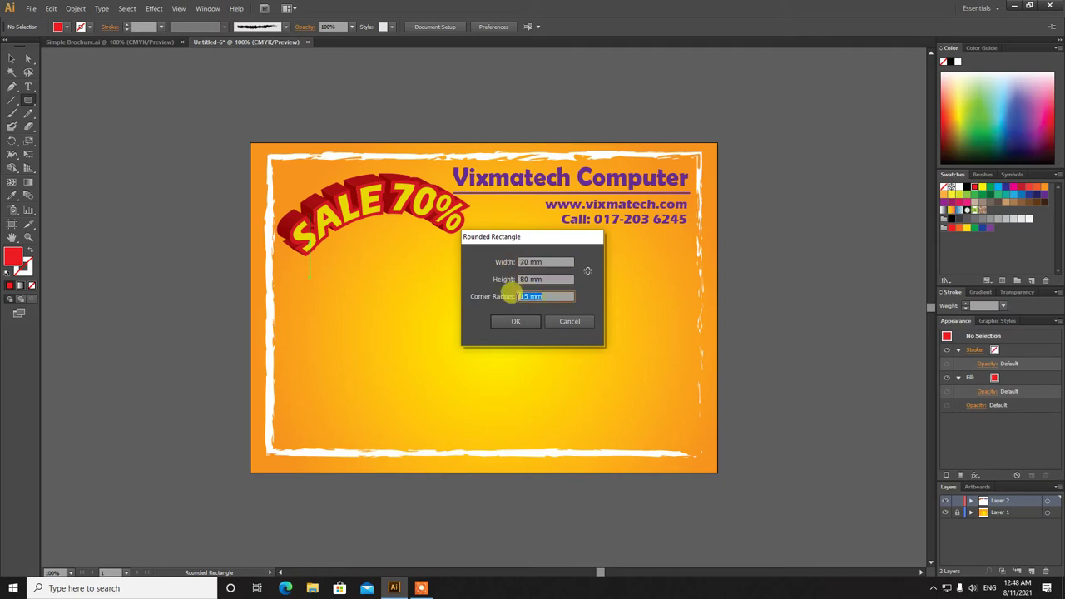
click(524, 322)
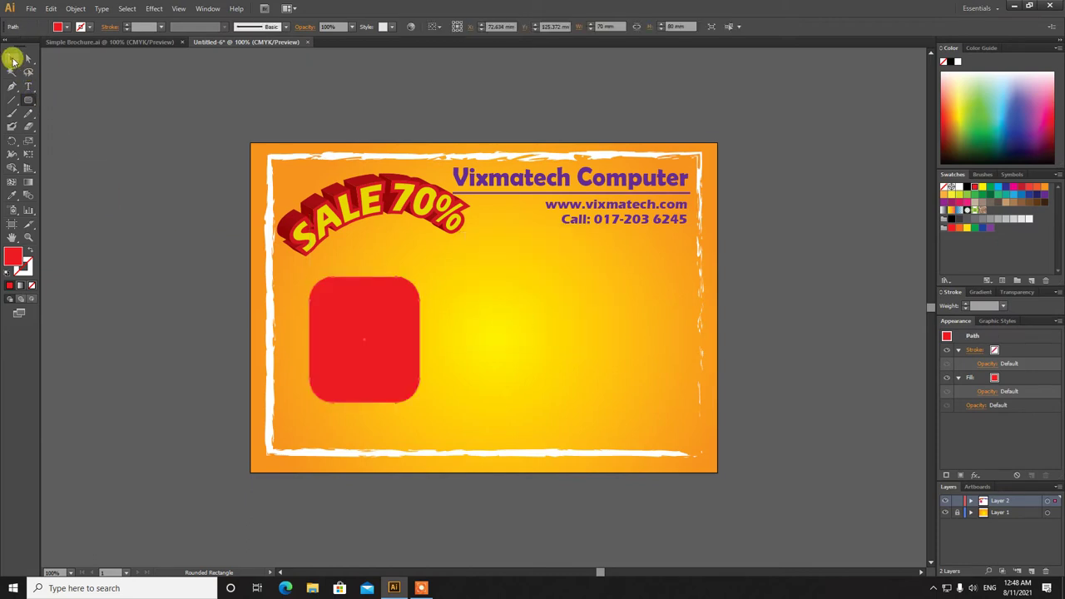
Nudge the card up-left and stretch it to about 105 mm tall.
click(13, 60)
drag(345, 321, 331, 302)
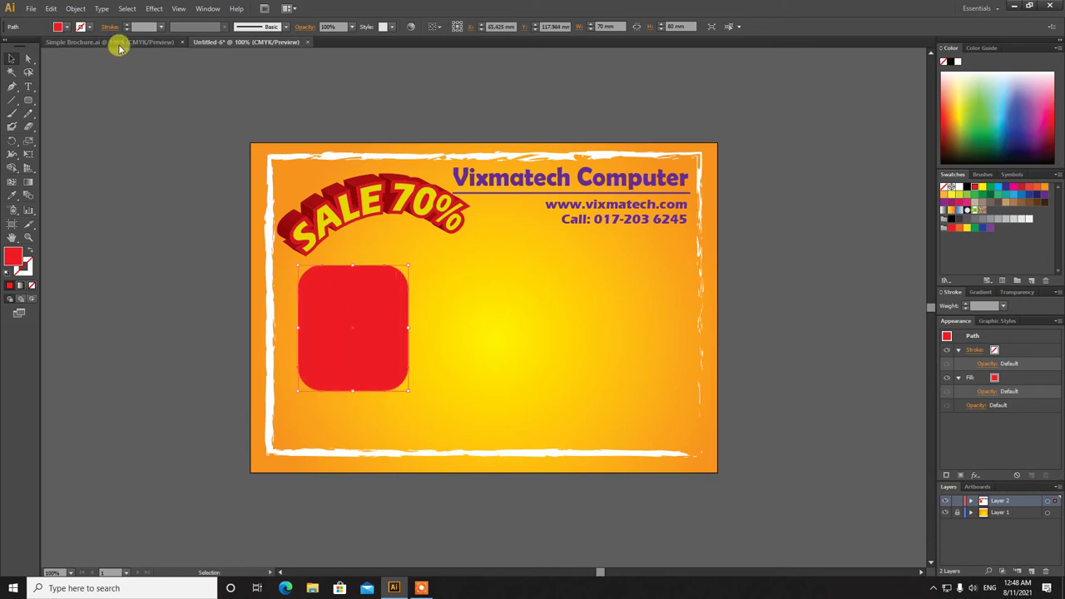
click(119, 43)
click(243, 42)
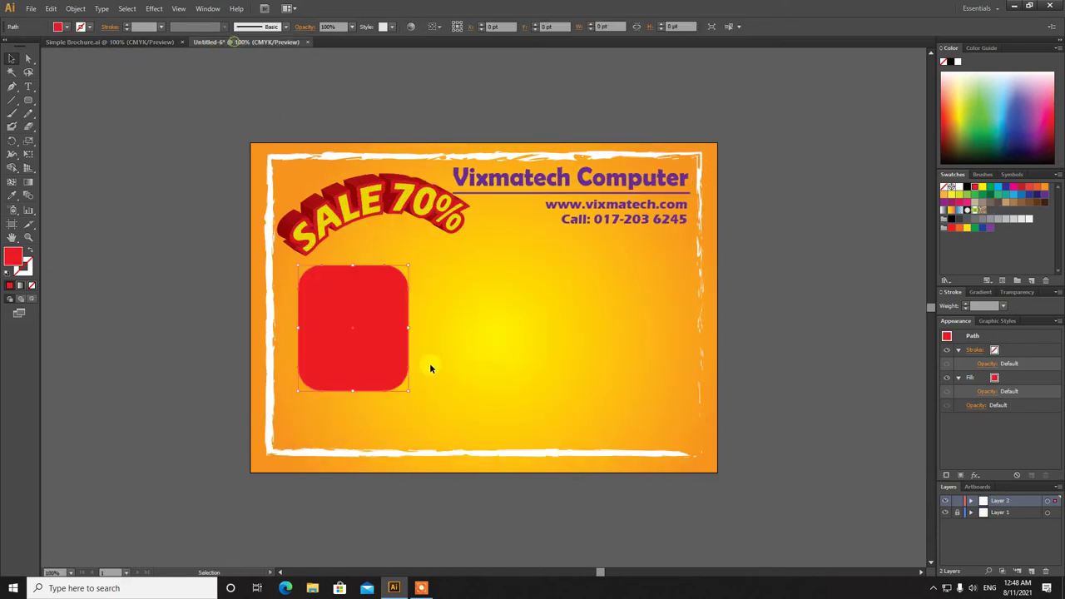
drag(352, 391, 352, 424)
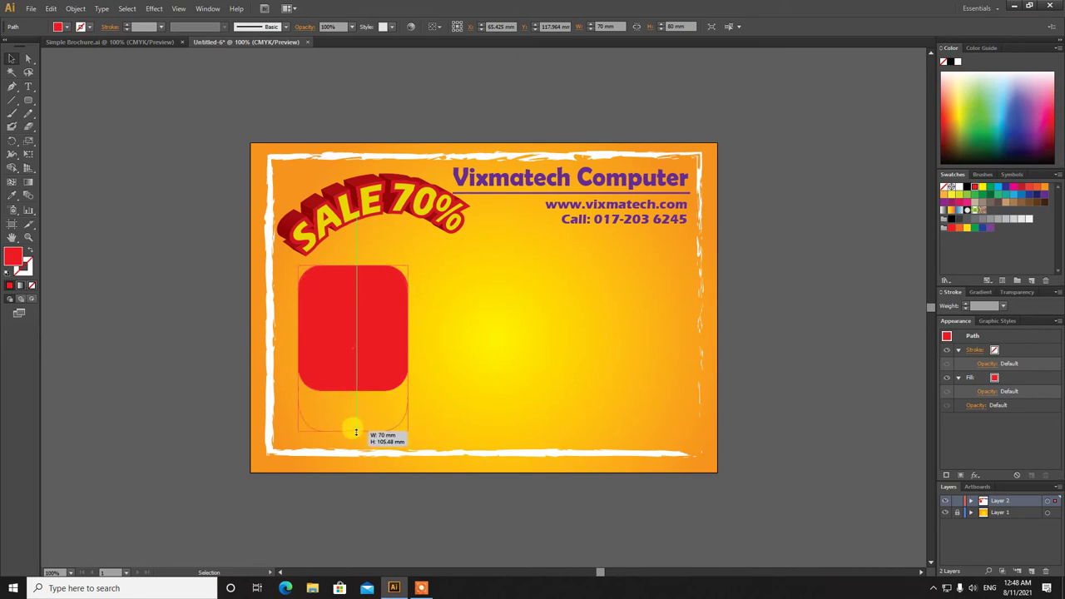
click(357, 335)
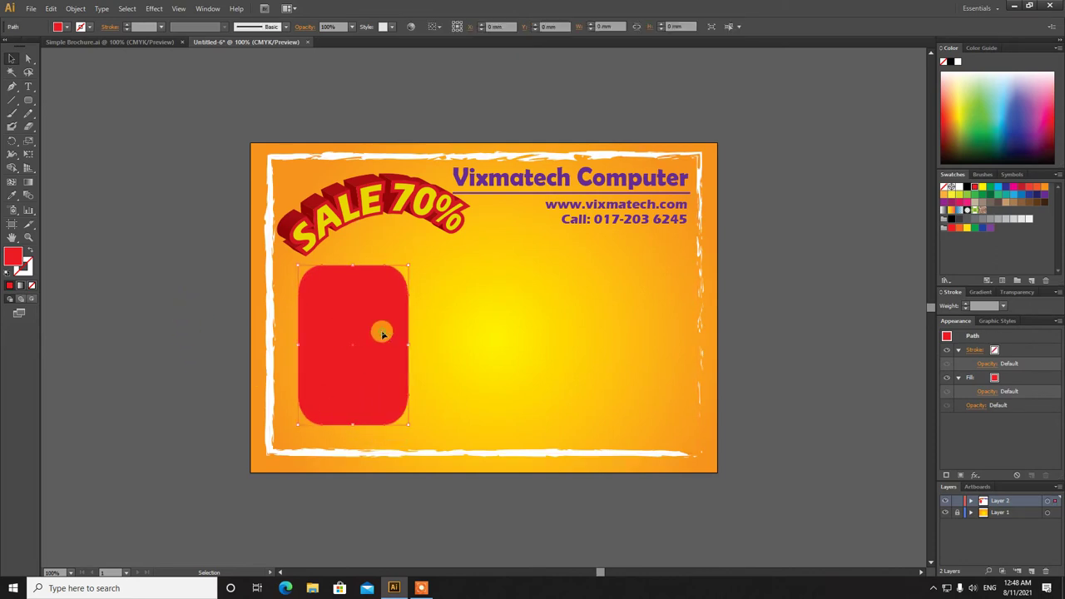
click(140, 237)
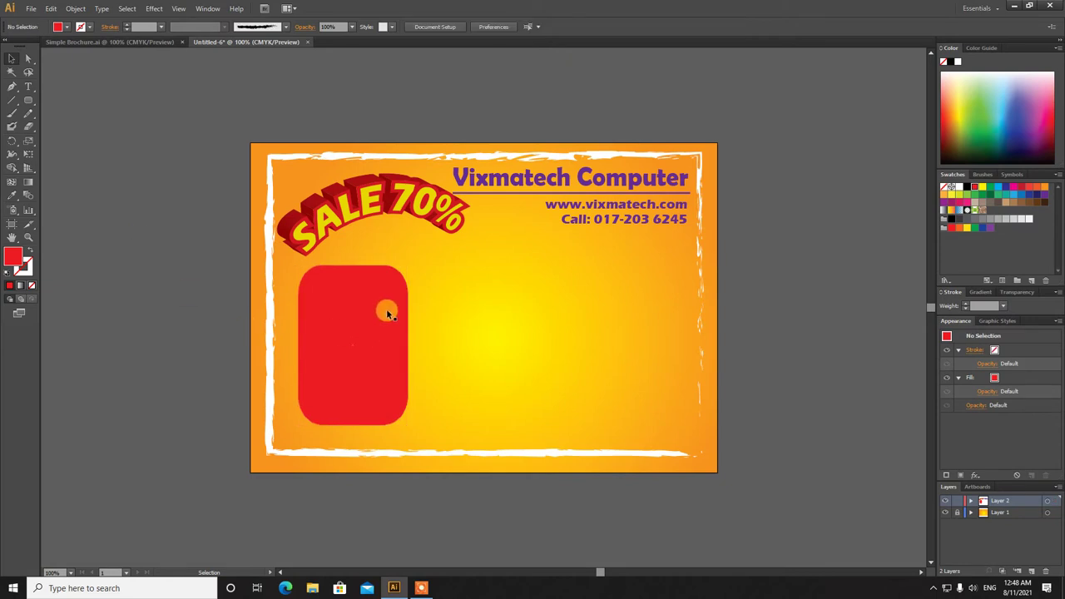
Draw a horizontal line segment across the upper part of the red card.
click(386, 310)
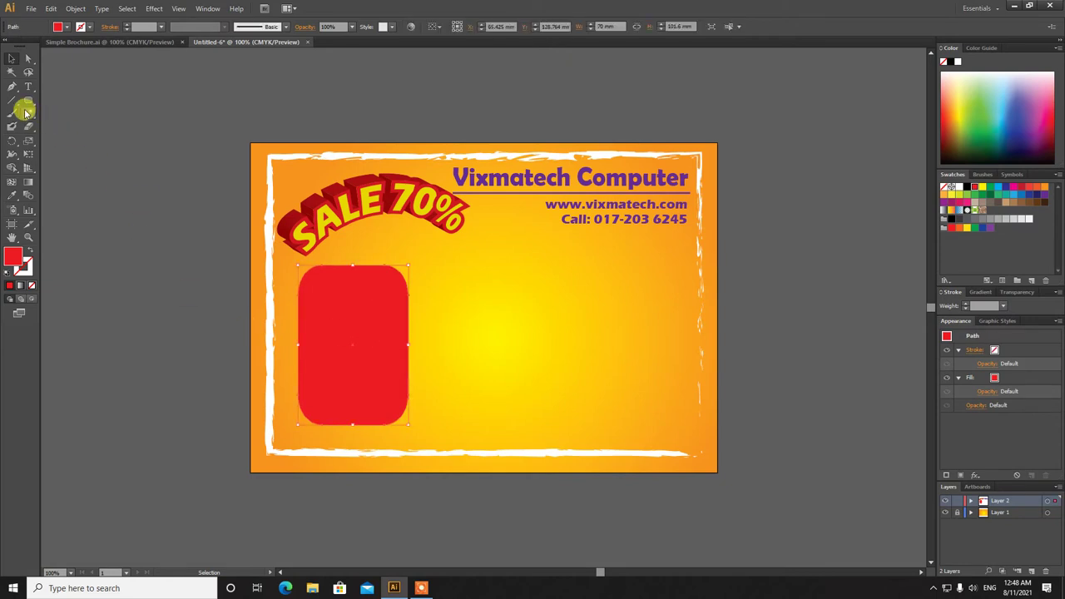
drag(12, 99, 69, 108)
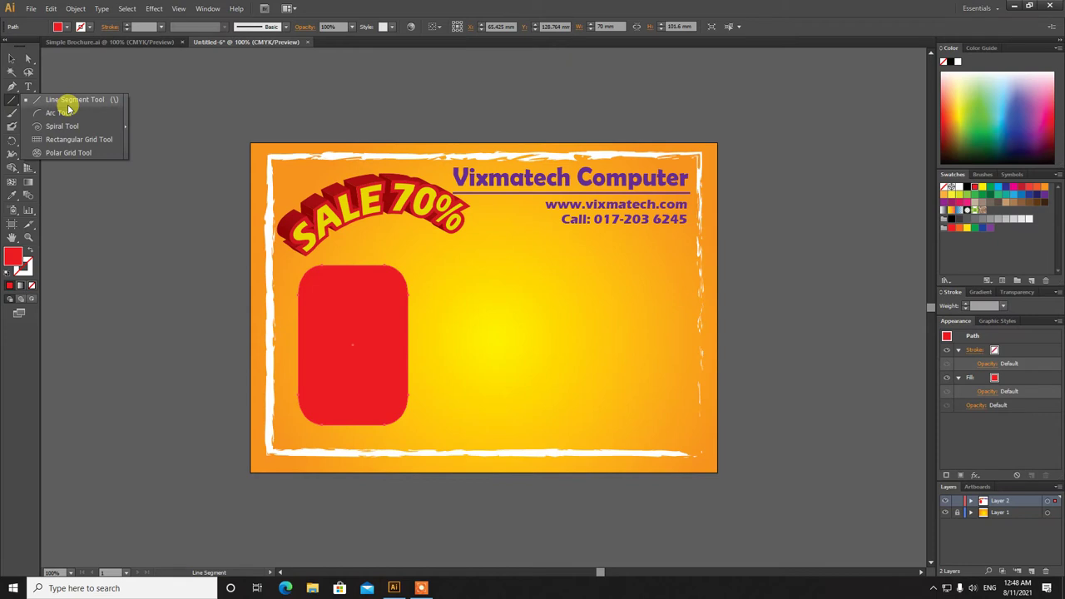
click(69, 102)
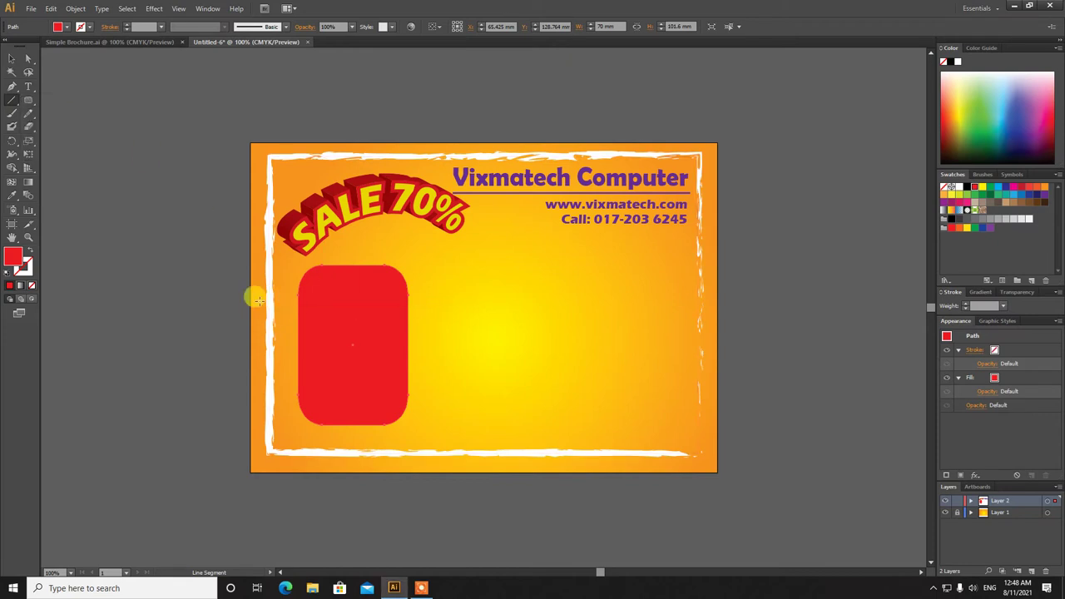
drag(248, 297, 470, 299)
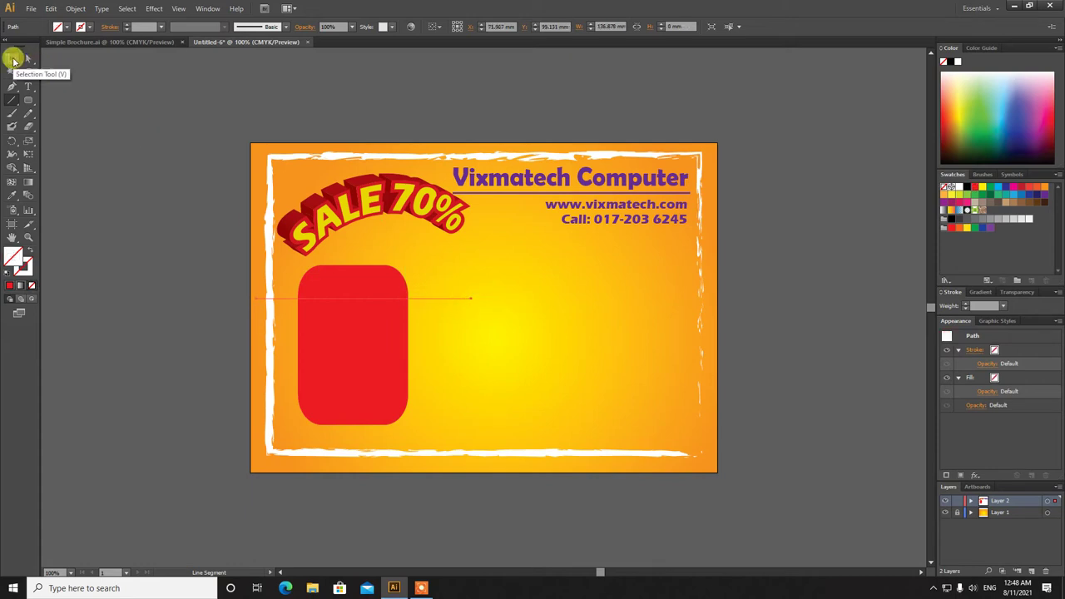
Give the line a navy 1 pt stroke.
click(13, 59)
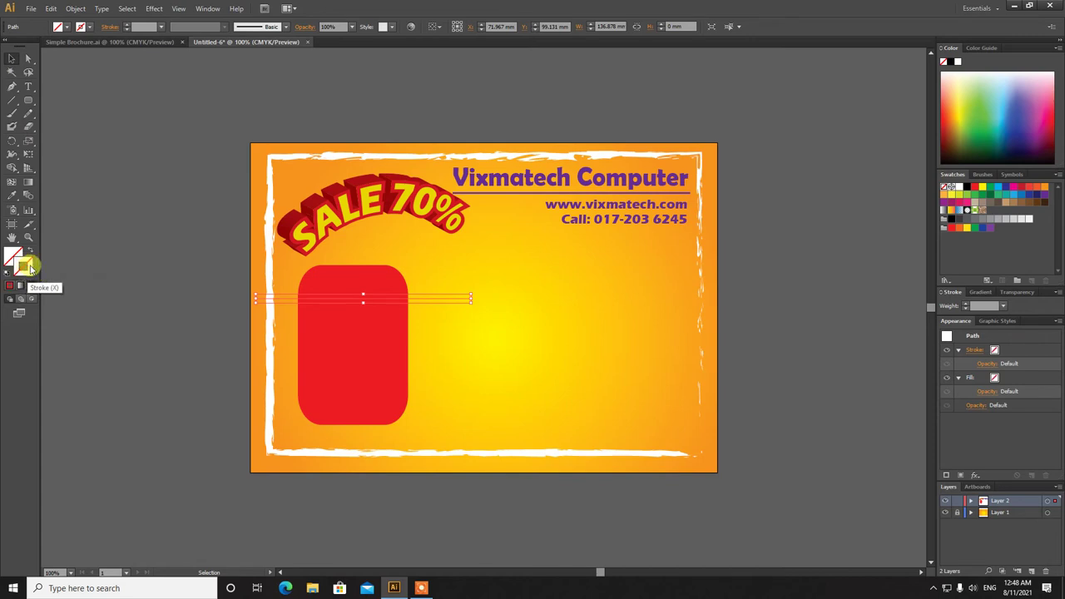
click(27, 266)
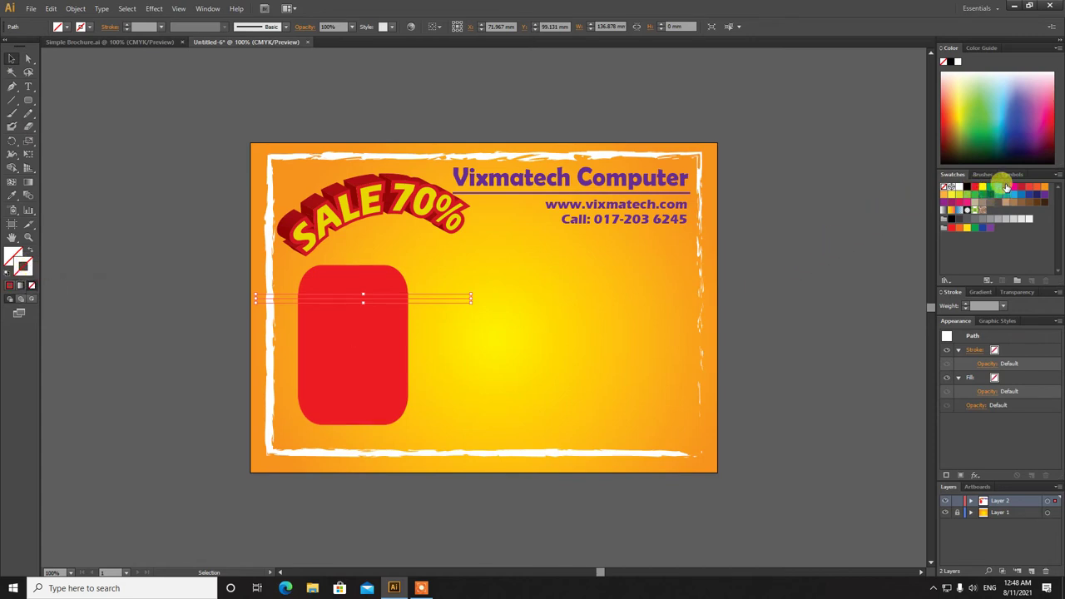
click(1005, 186)
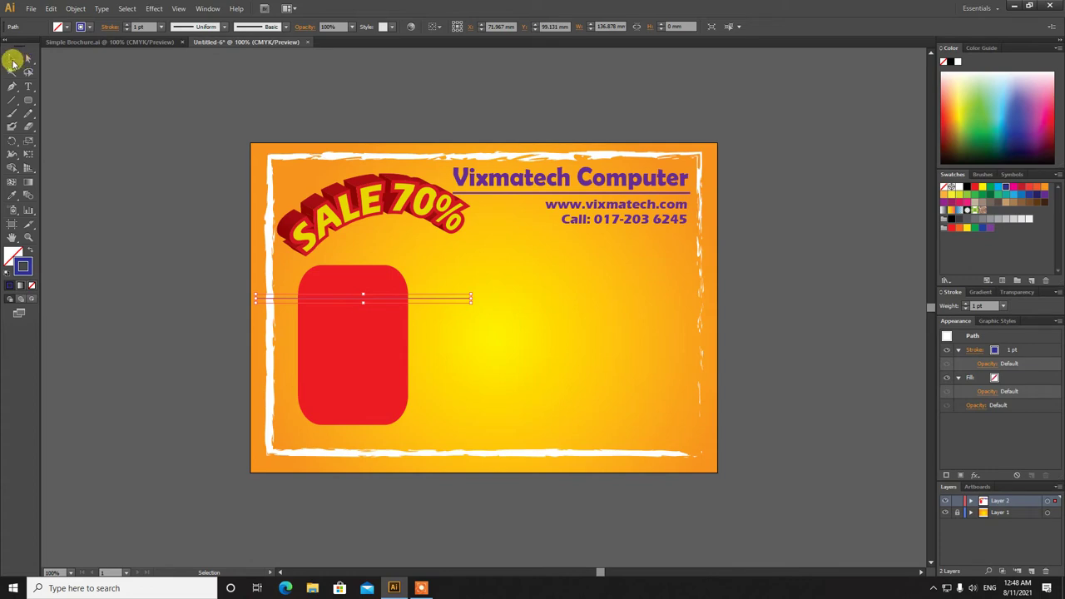
click(13, 59)
click(374, 336)
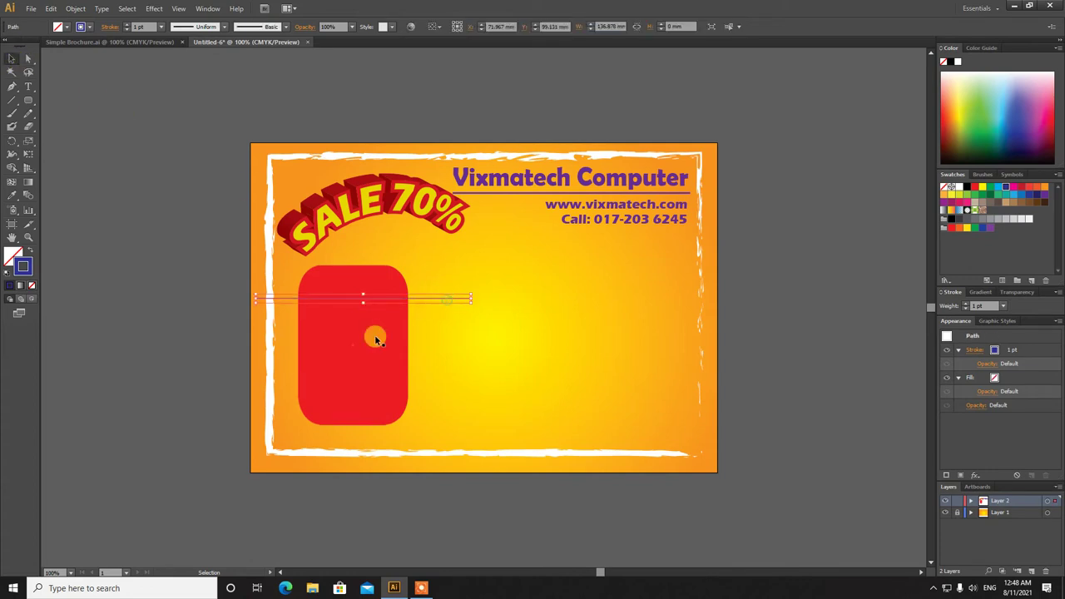
click(371, 338)
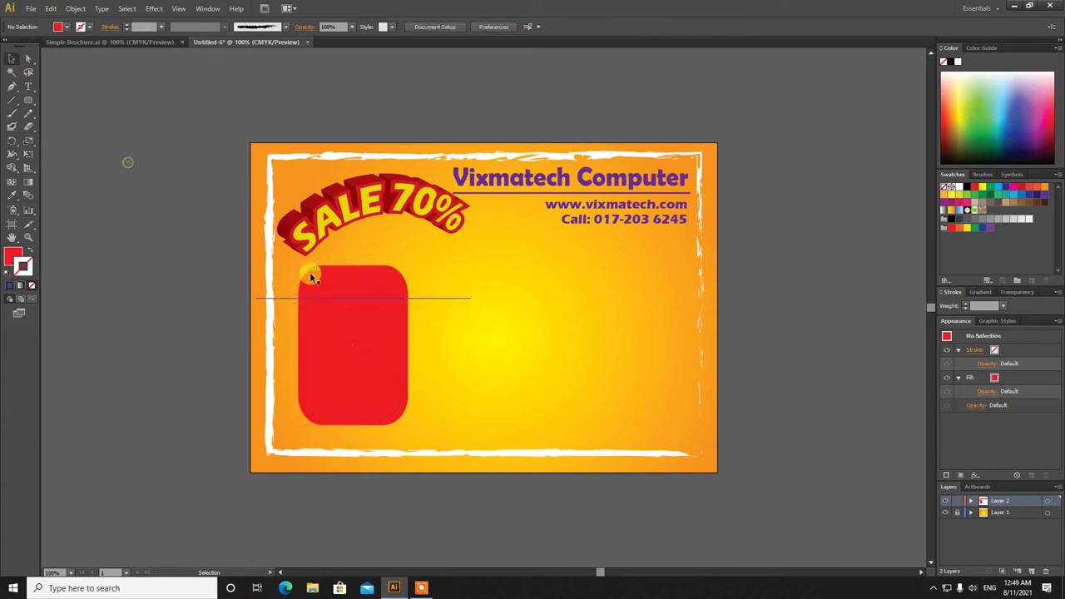
Select the card and line together, then reduce the selection to just the line.
click(369, 267)
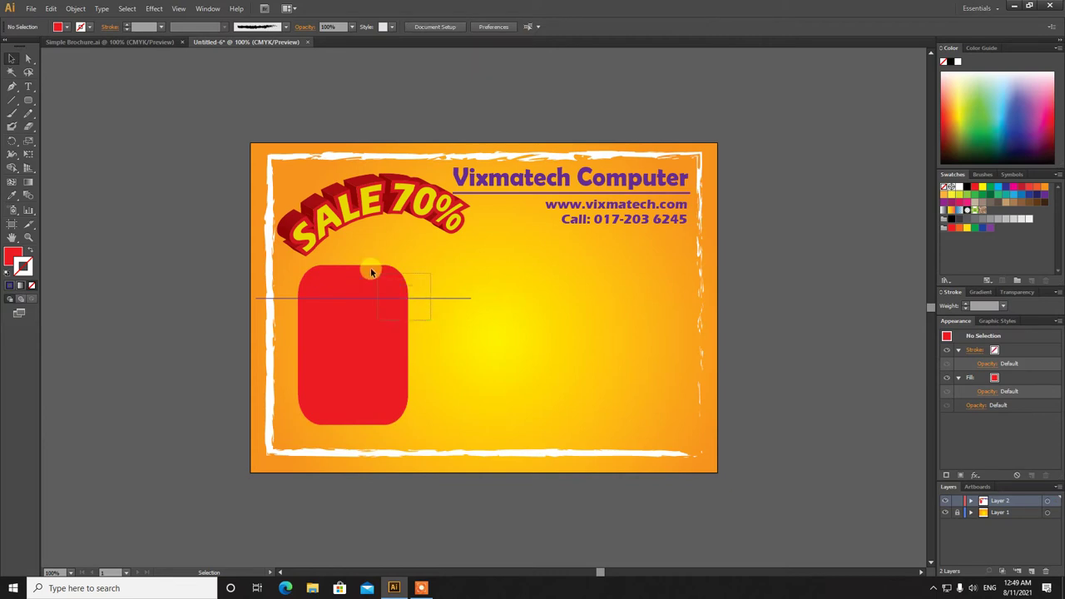
click(437, 345)
drag(456, 362, 330, 253)
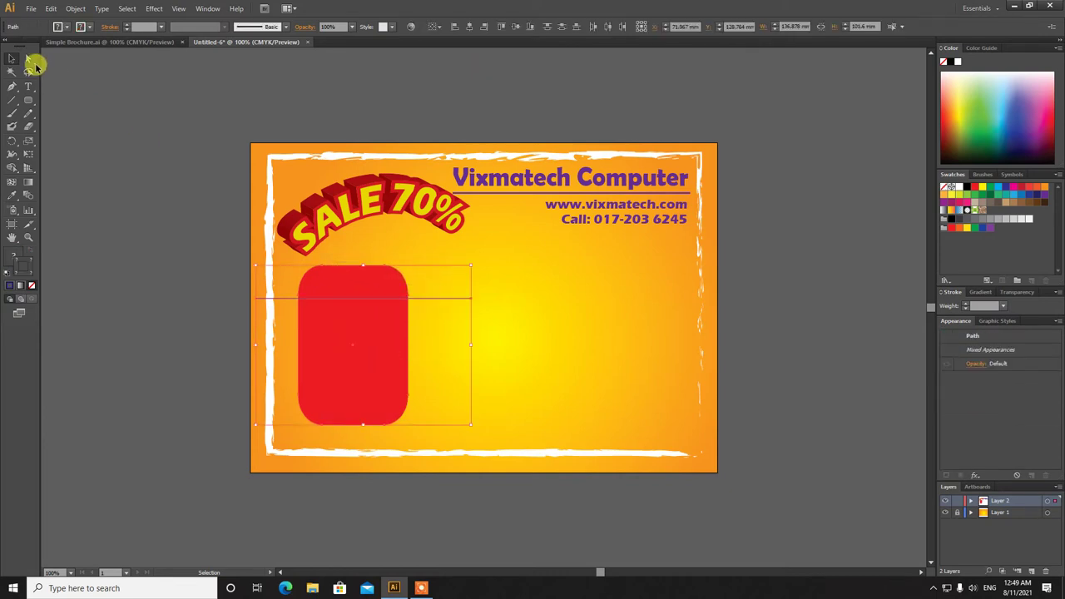
drag(460, 362, 348, 261)
click(456, 368)
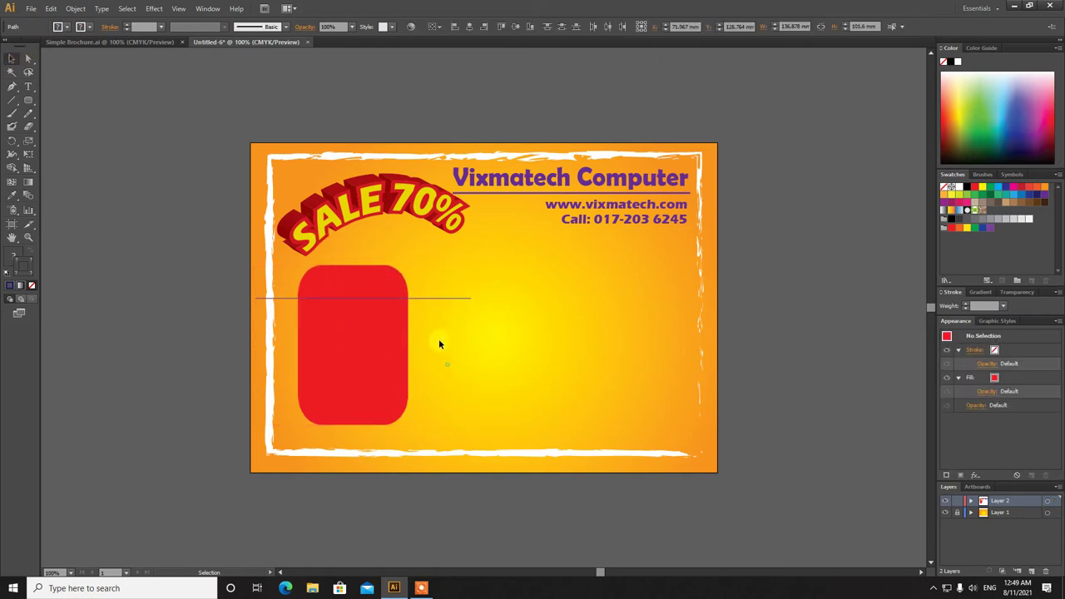
click(435, 297)
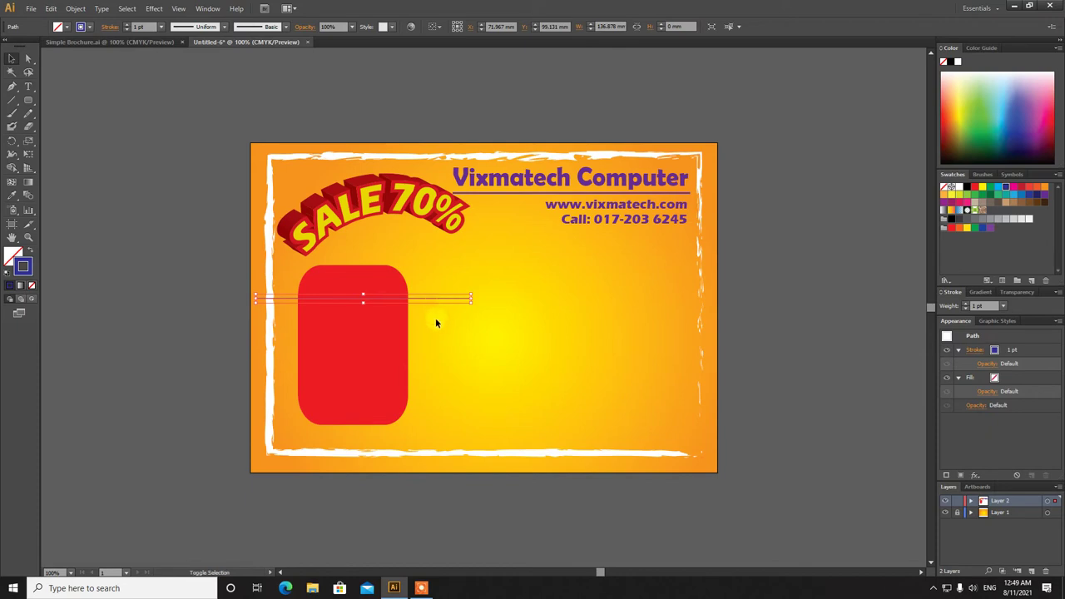
Select the line and red card together and apply Pathfinder Divide.
drag(361, 336, 350, 344)
shift+click(391, 353)
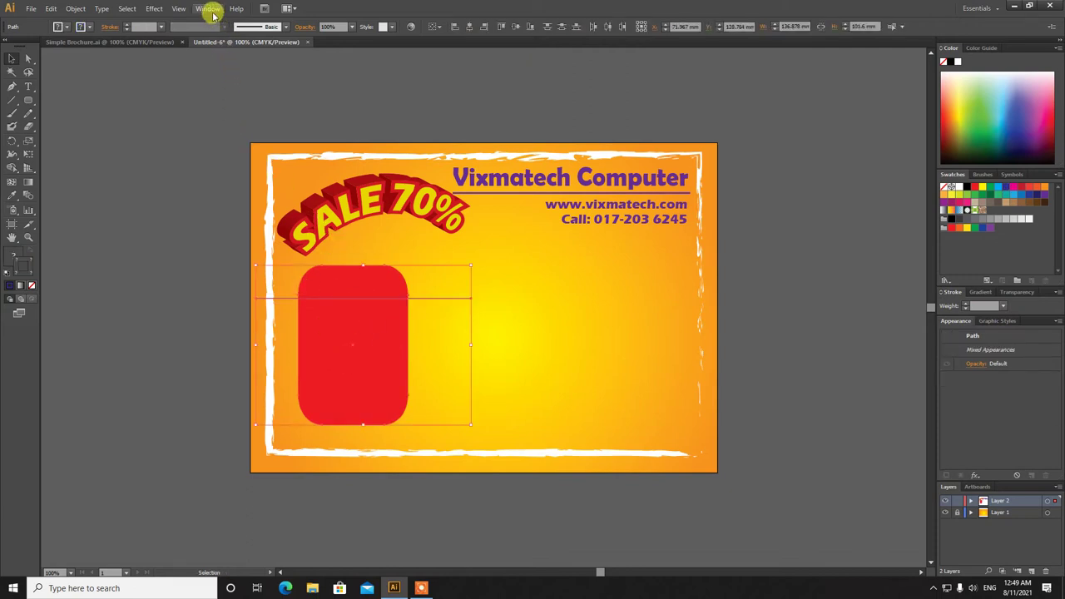
click(208, 9)
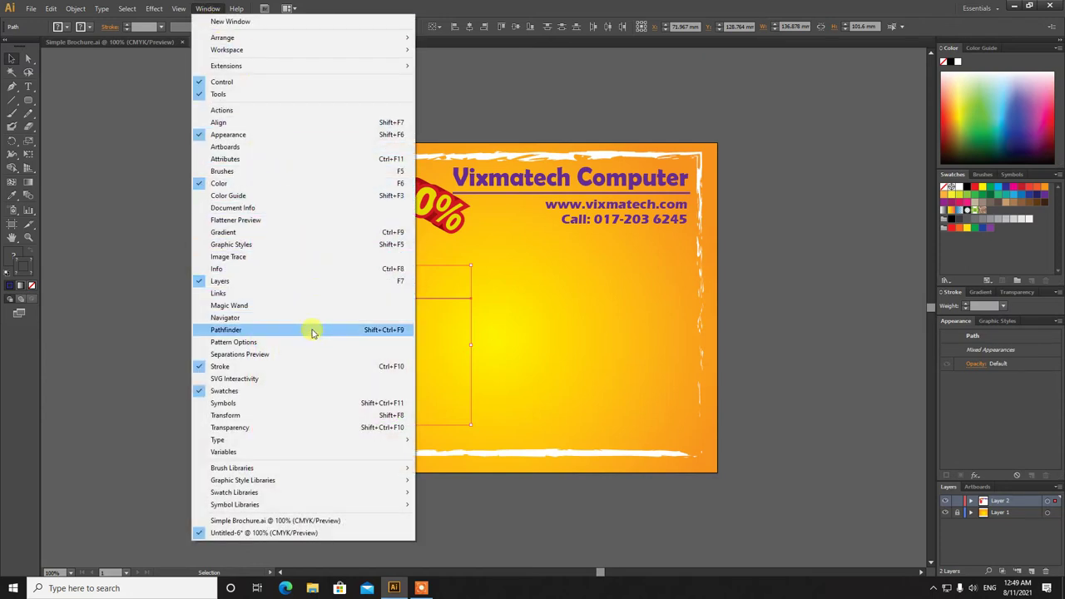
click(208, 9)
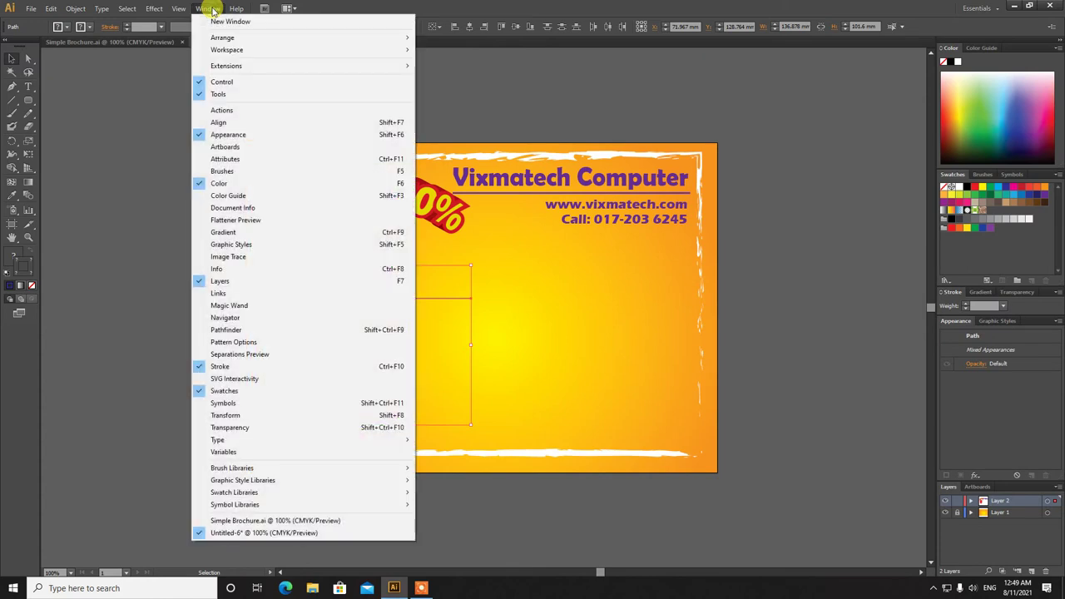
click(285, 336)
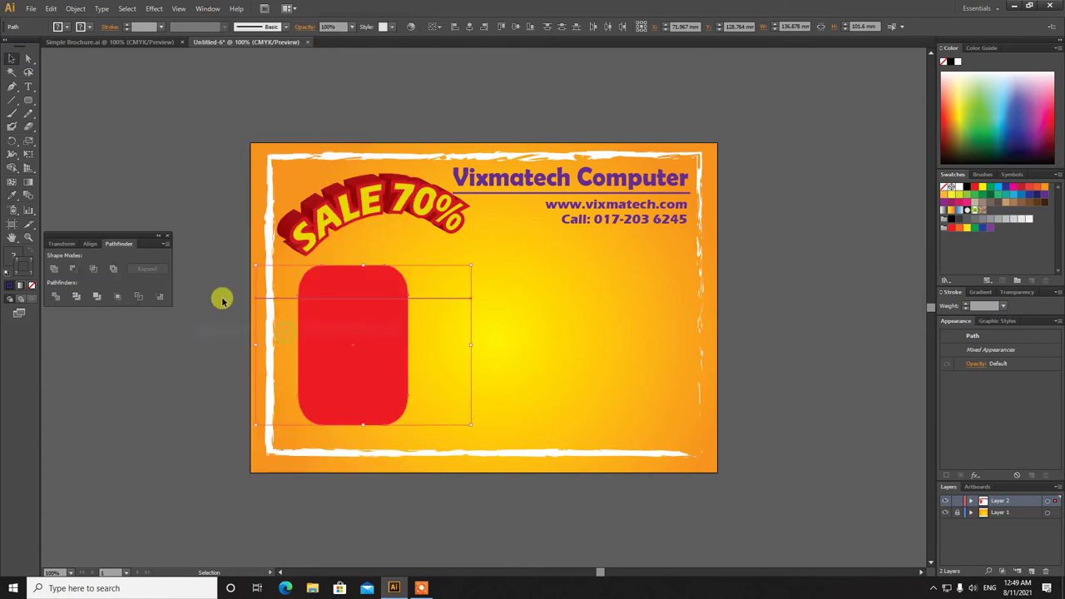
click(59, 305)
Remove the top piece's outline and fill it cyan-blue.
click(117, 183)
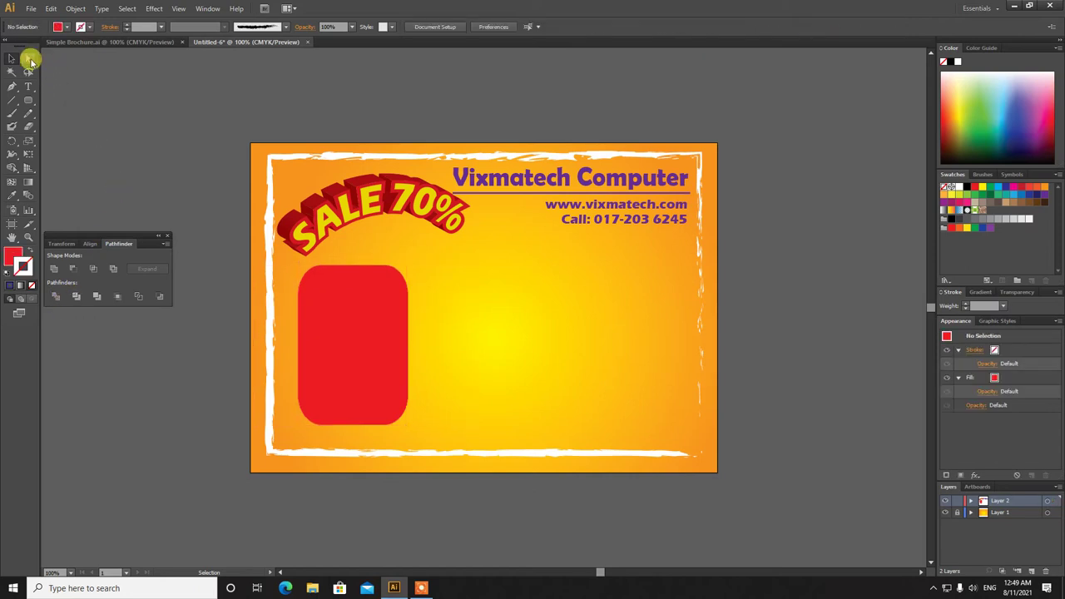
click(29, 59)
click(350, 287)
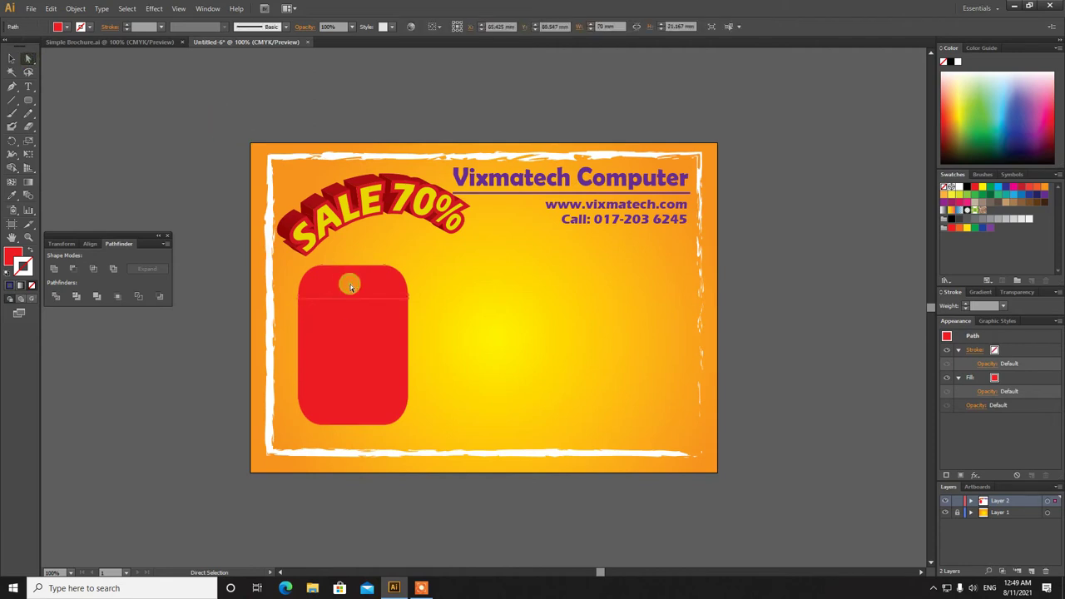
key(x)
click(997, 187)
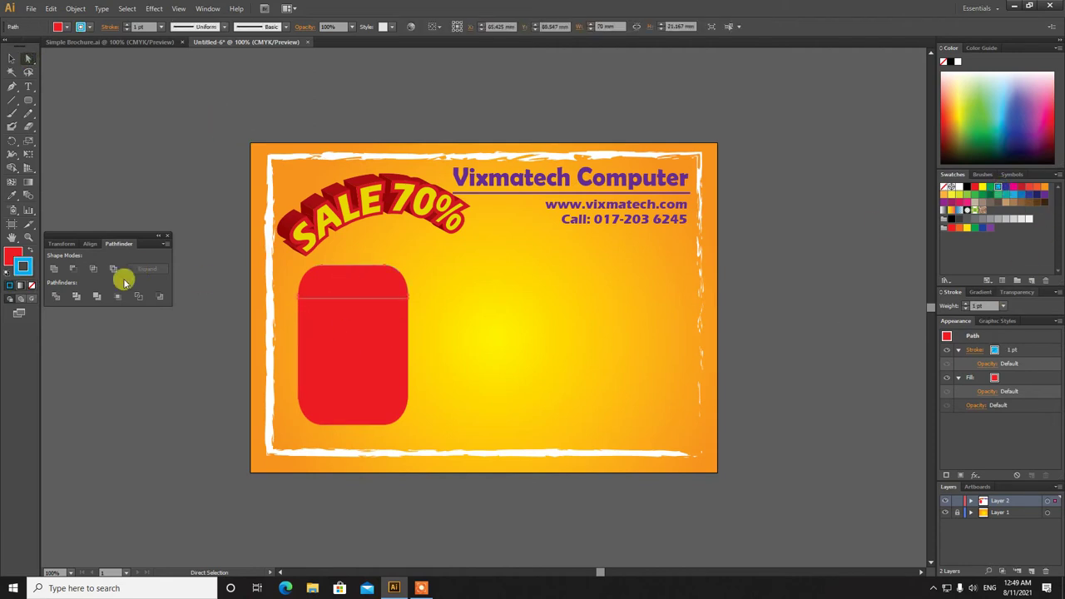
click(32, 287)
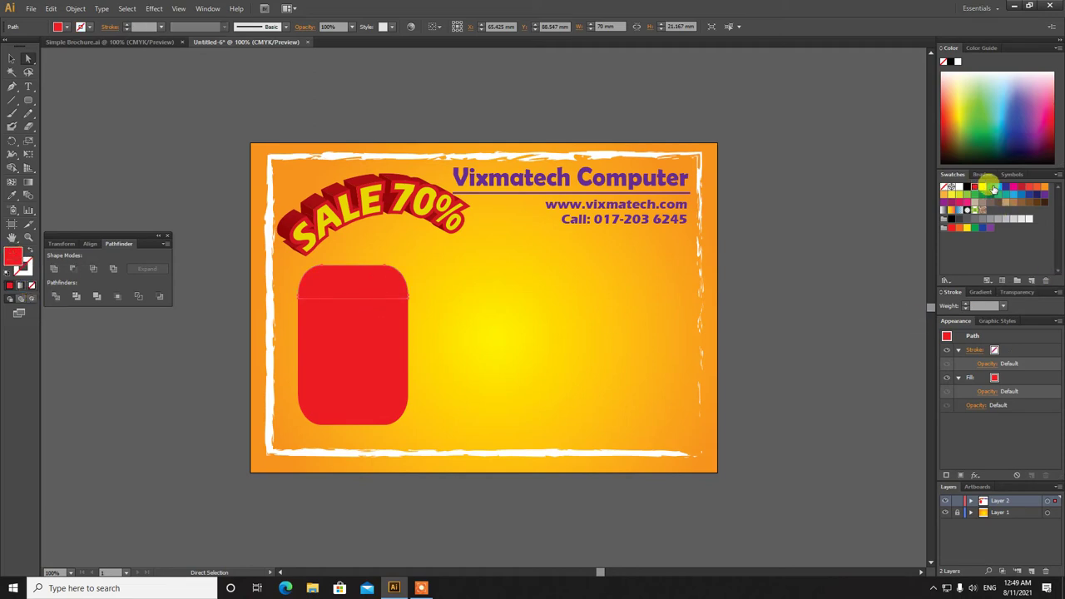
click(1006, 193)
Fill the lower piece green, then view Simple Brochure.ai for reference.
click(325, 345)
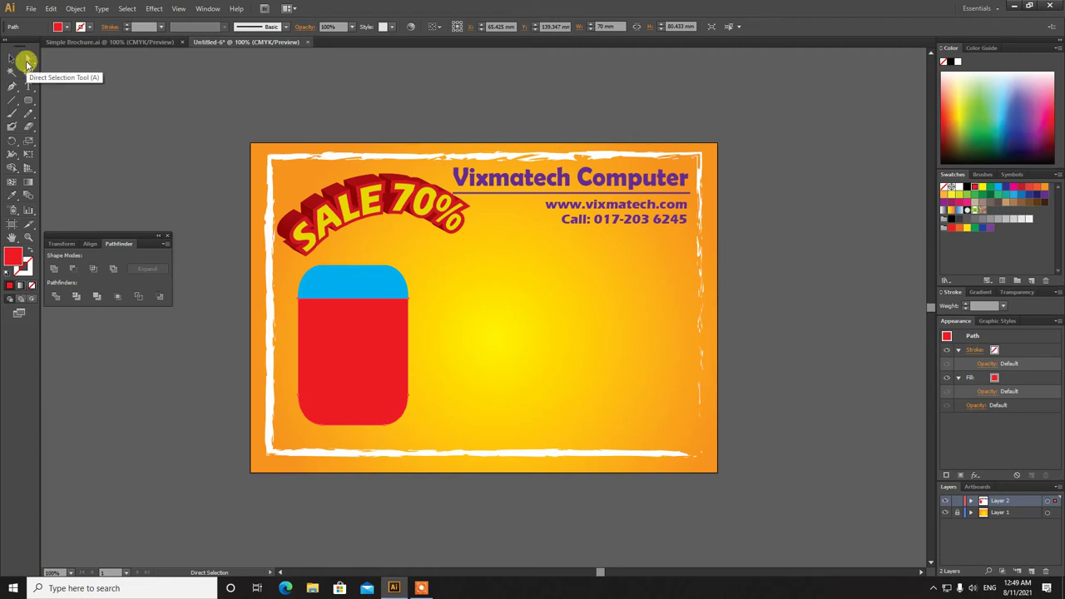
click(365, 339)
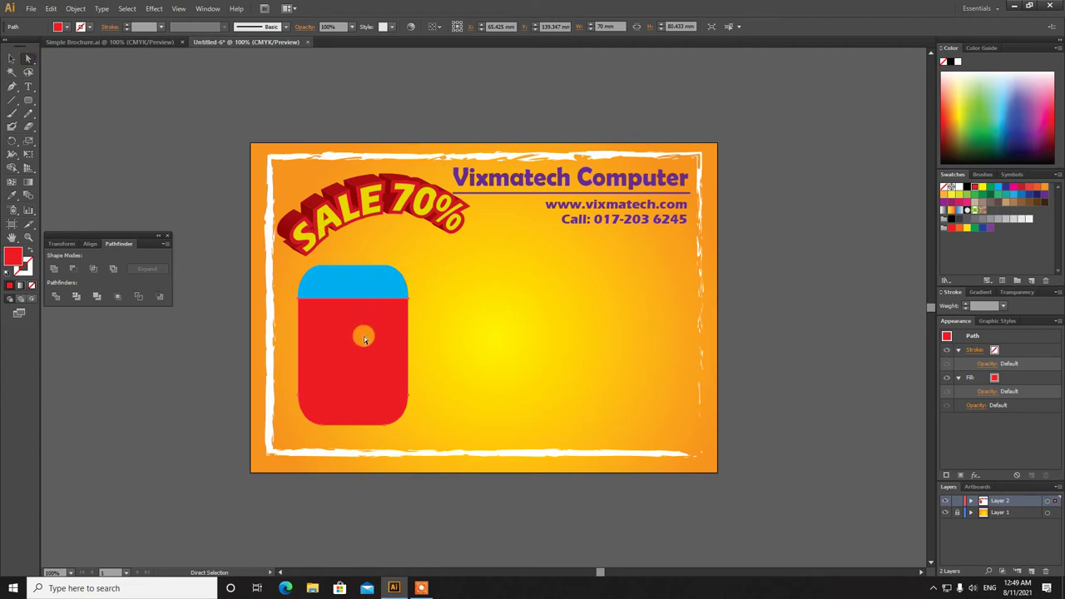
click(965, 194)
click(172, 141)
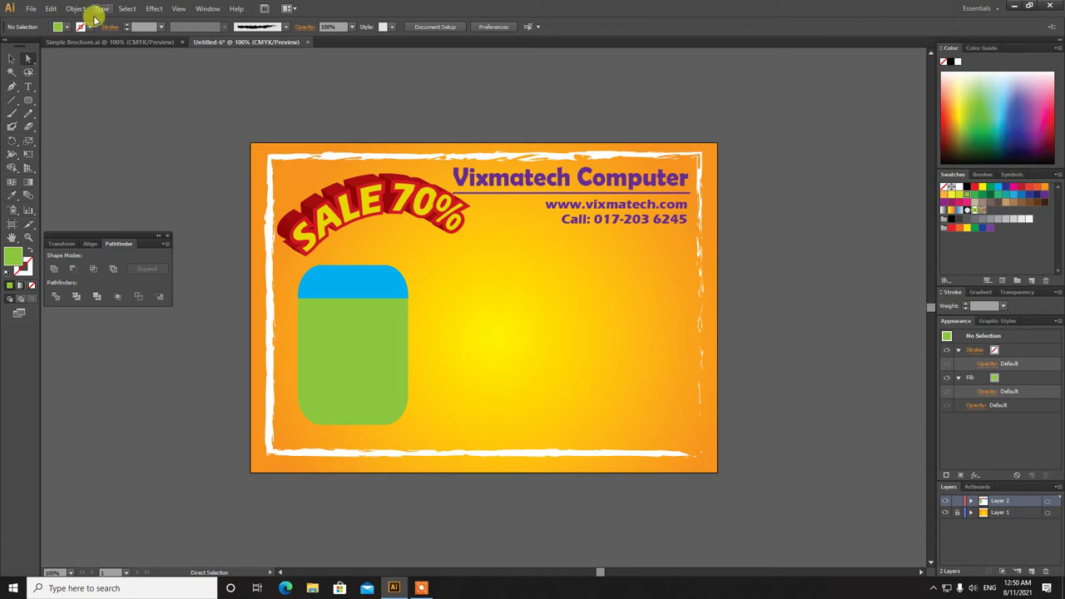
click(108, 42)
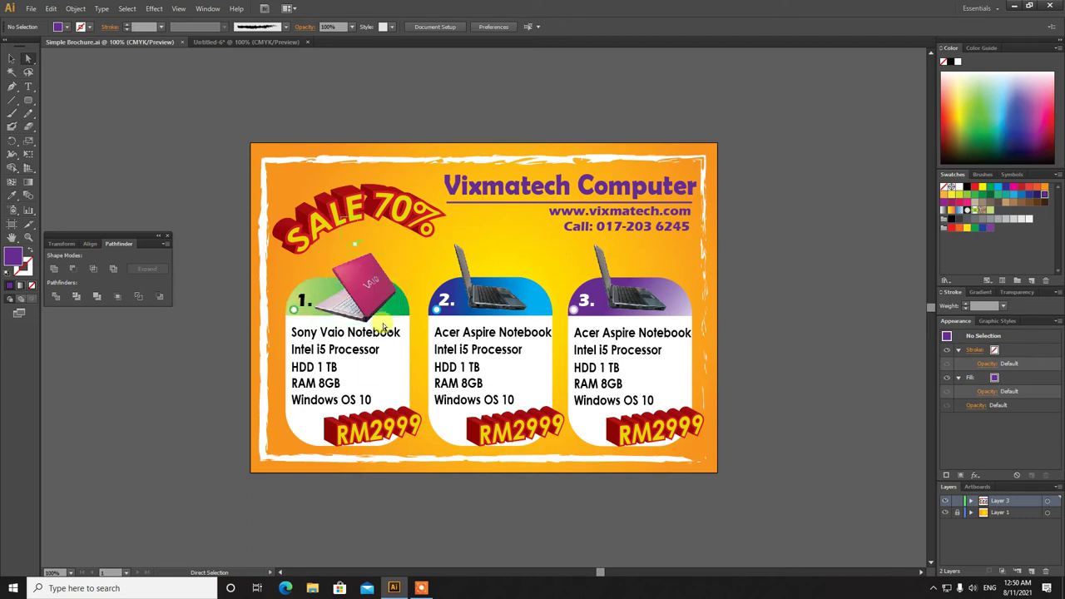
Compare against Simple Brochure.ai, then return to Untitled-6 with the blue top strip selected.
click(374, 289)
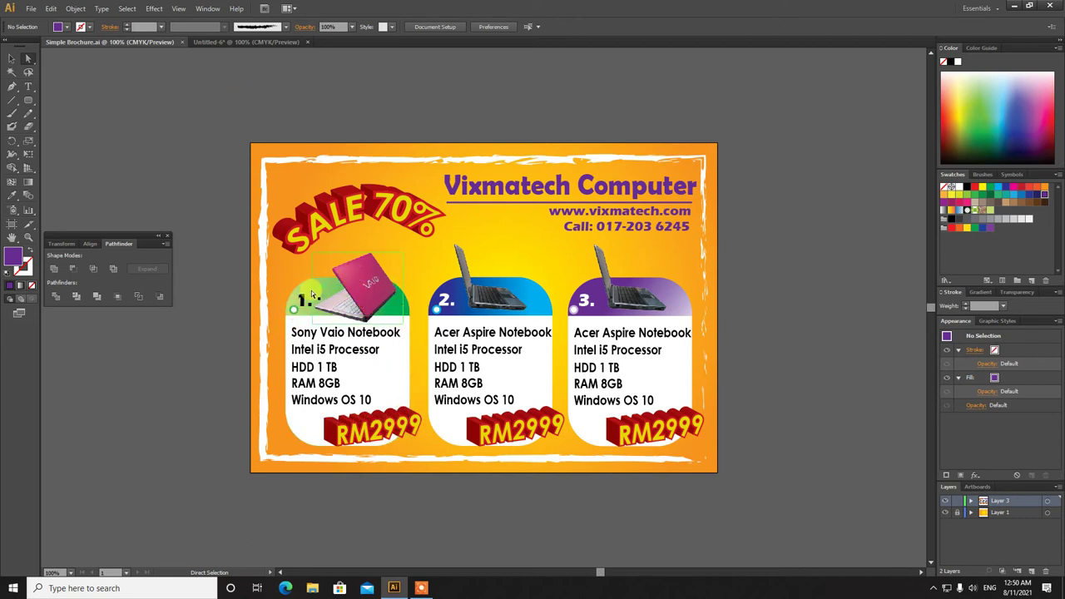
click(238, 43)
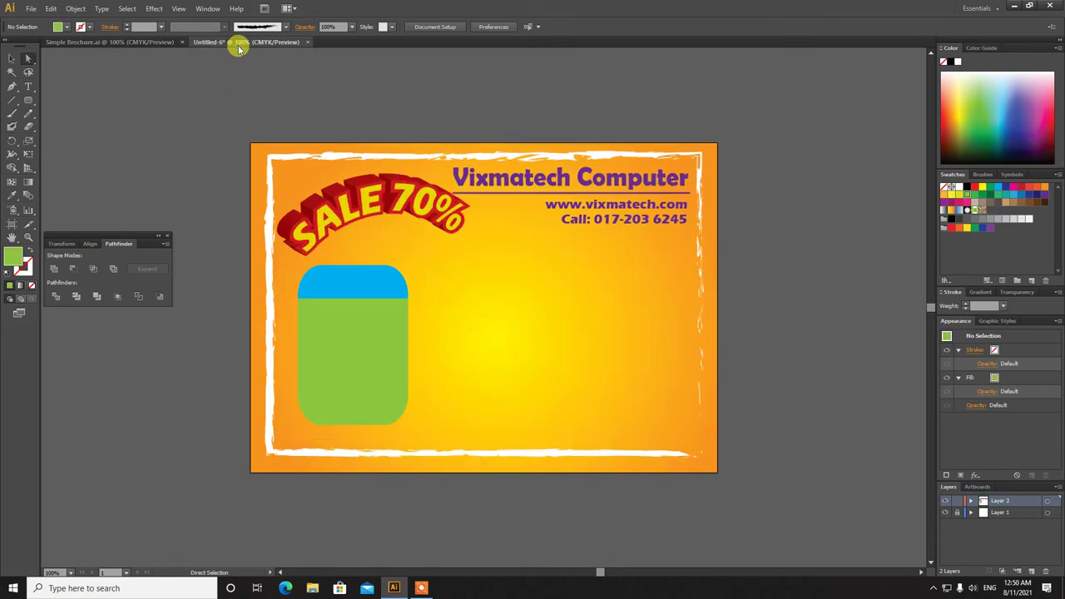
click(27, 58)
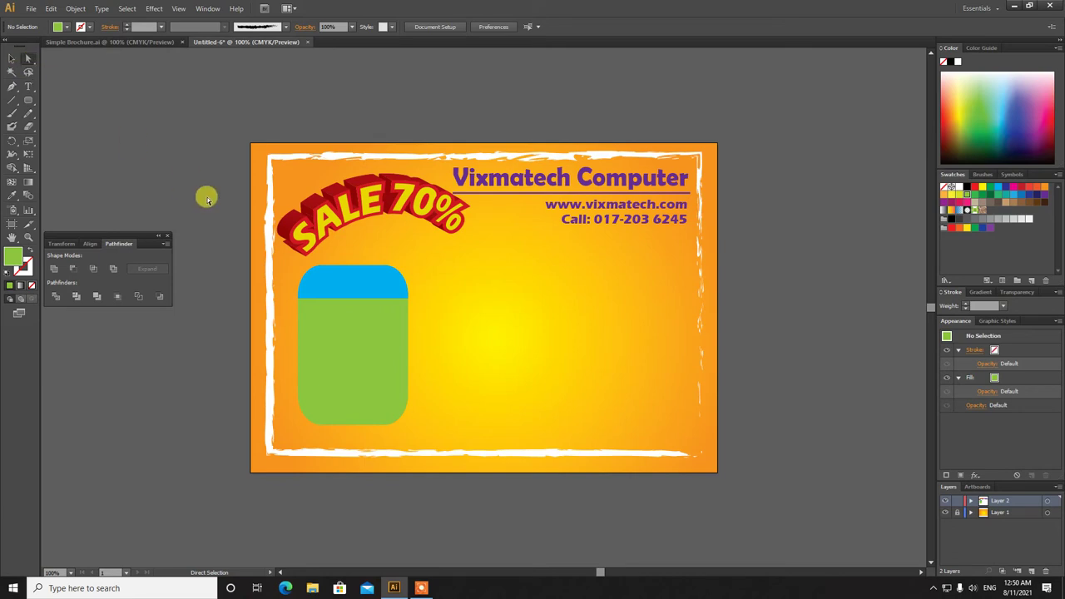
click(358, 281)
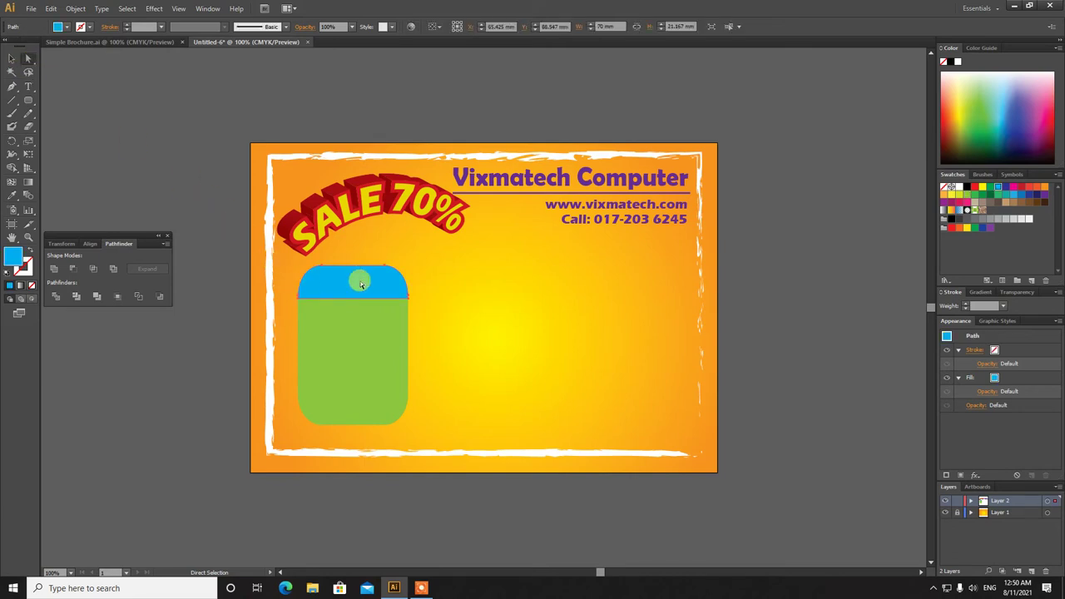
click(129, 42)
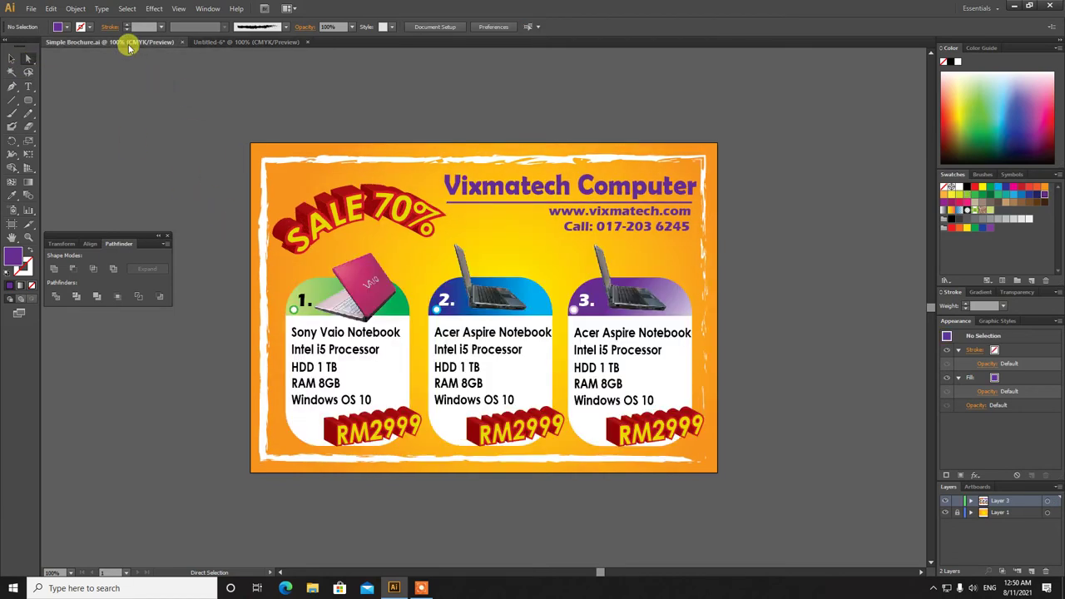
click(241, 41)
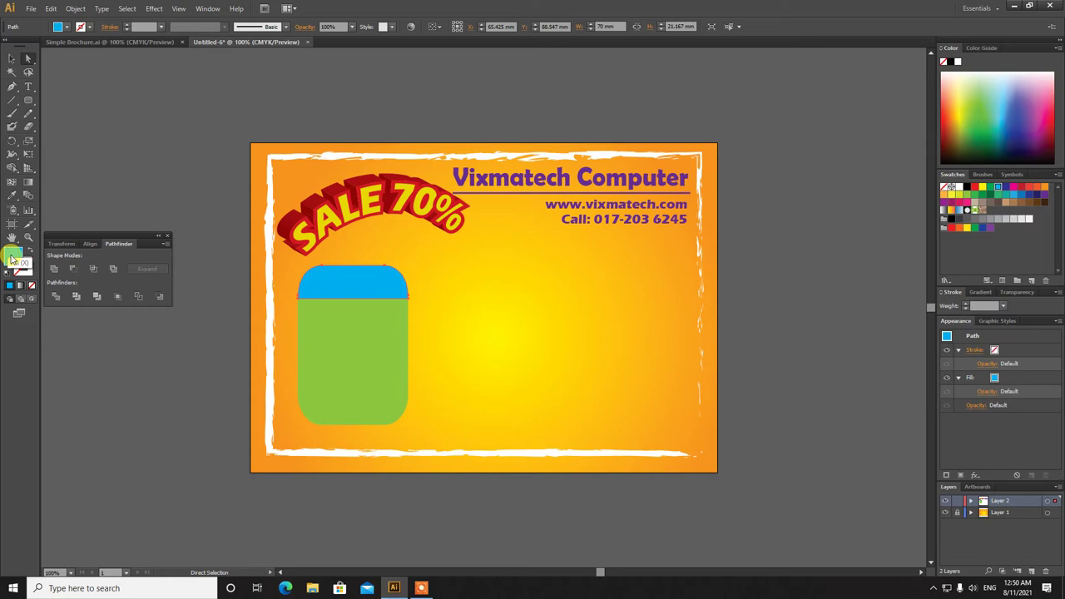
Fill the top band with a light-to-dark green gradient, stops at both ends, and the body white.
click(944, 211)
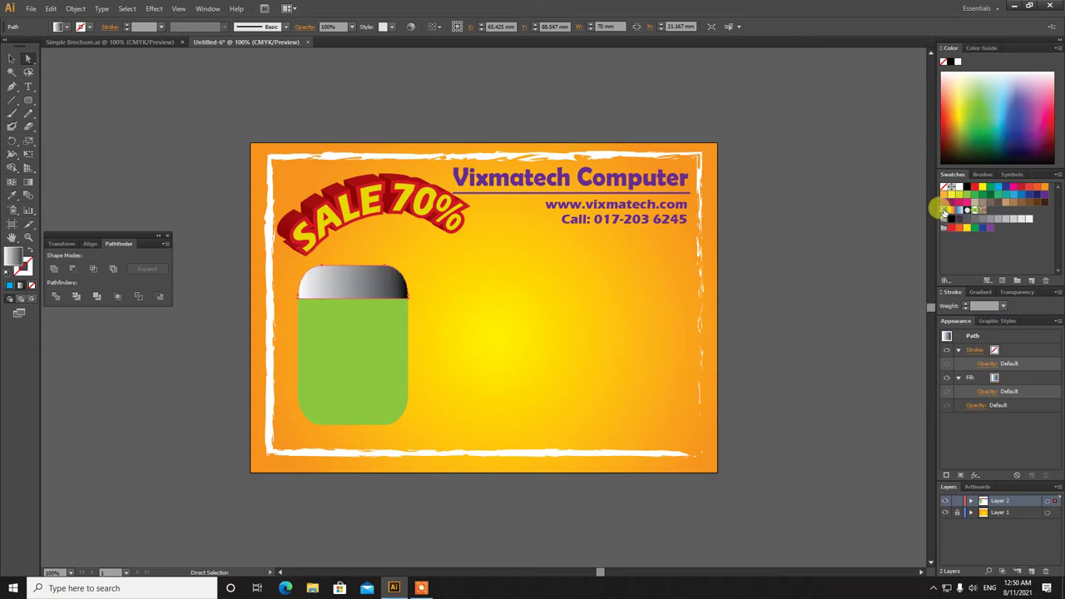
click(987, 293)
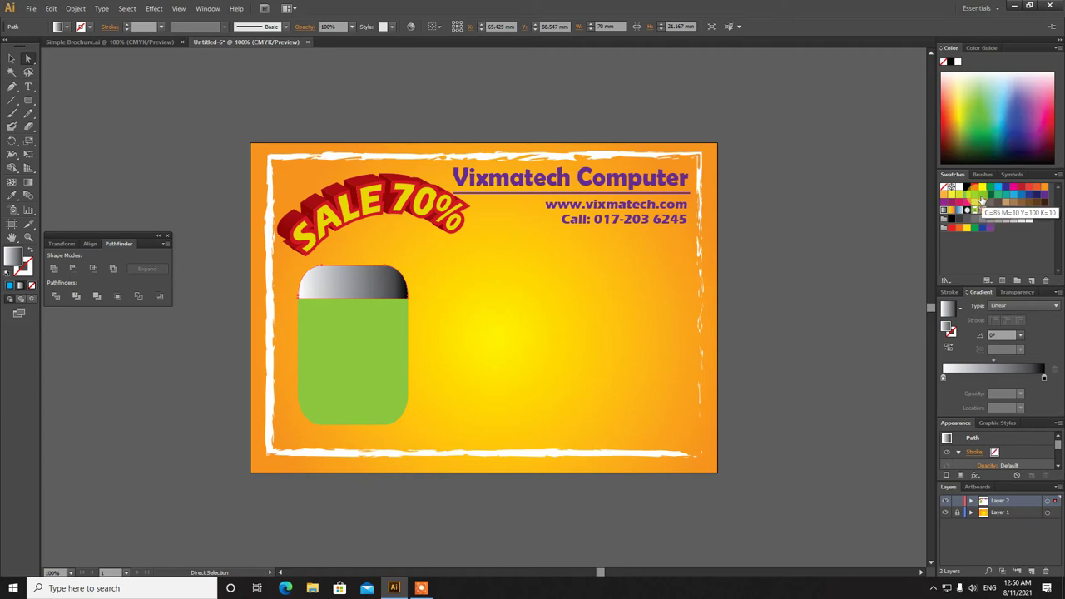
drag(981, 199, 1043, 378)
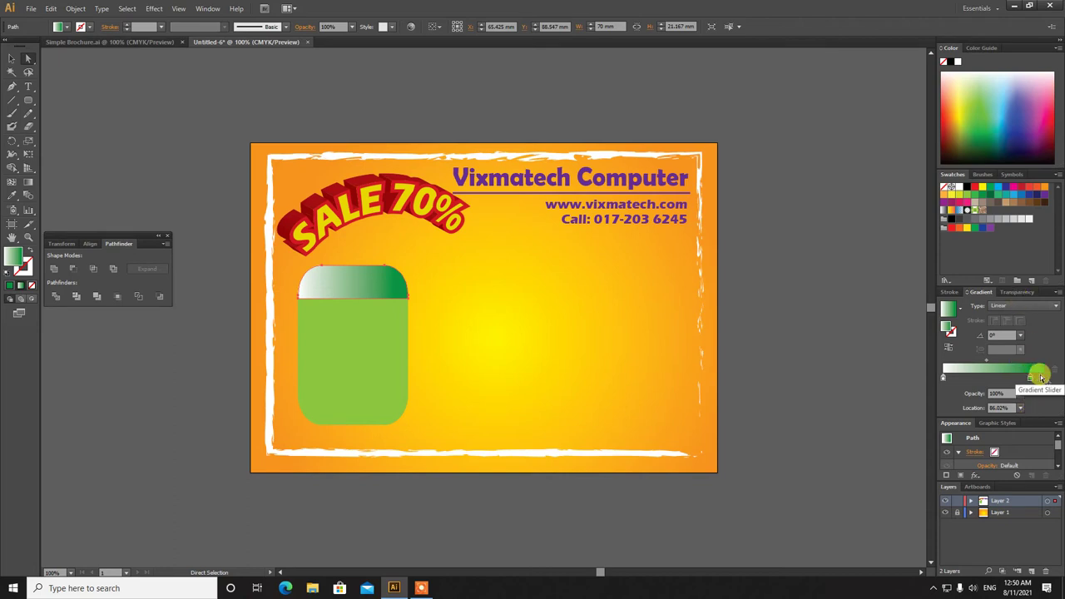
click(52, 9)
click(80, 22)
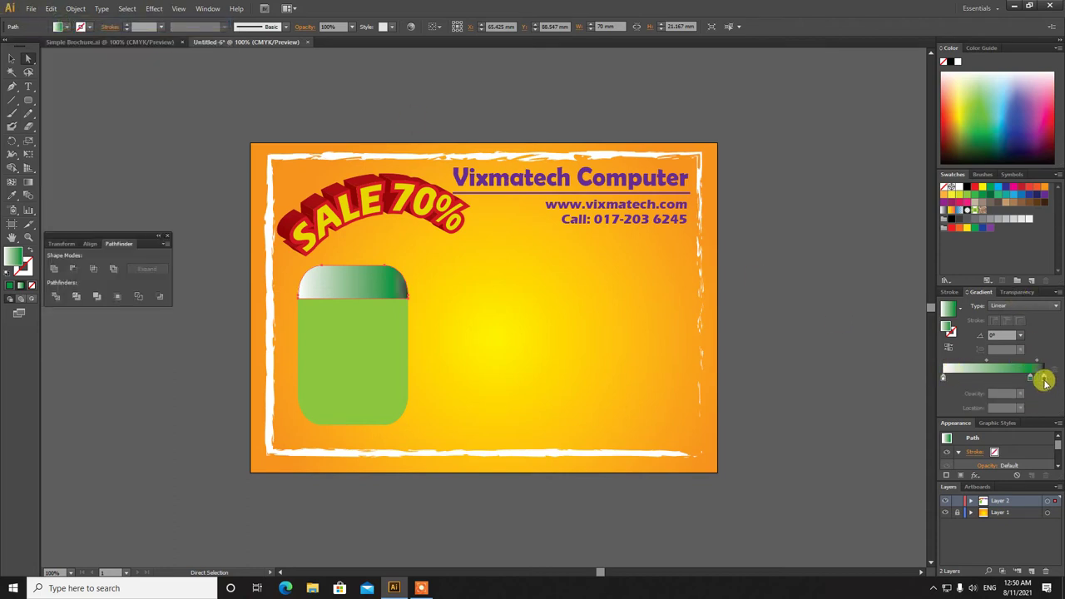
click(1031, 379)
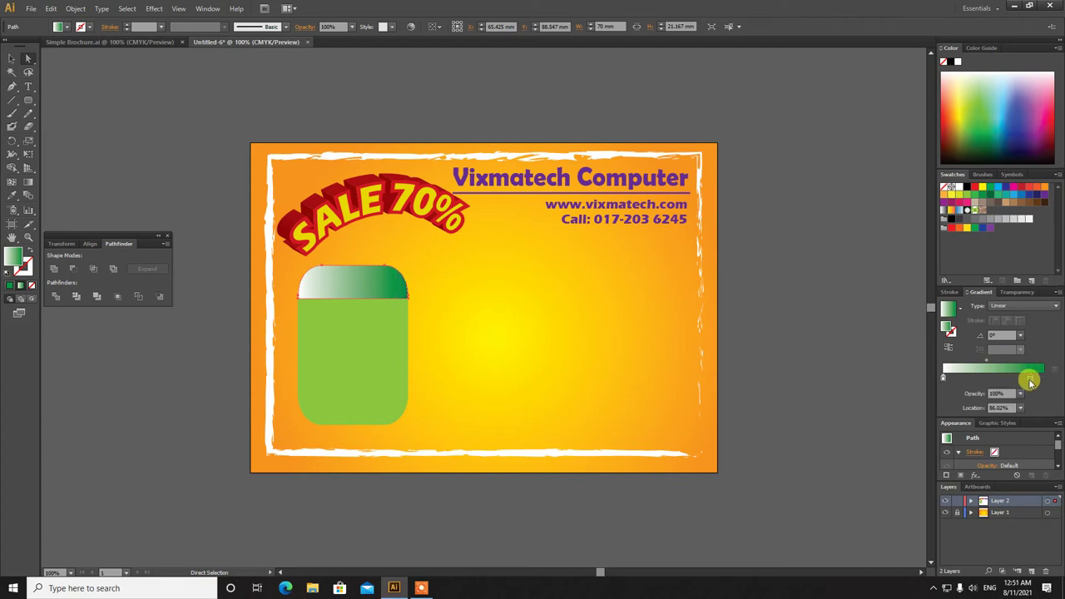
drag(1030, 379, 1044, 379)
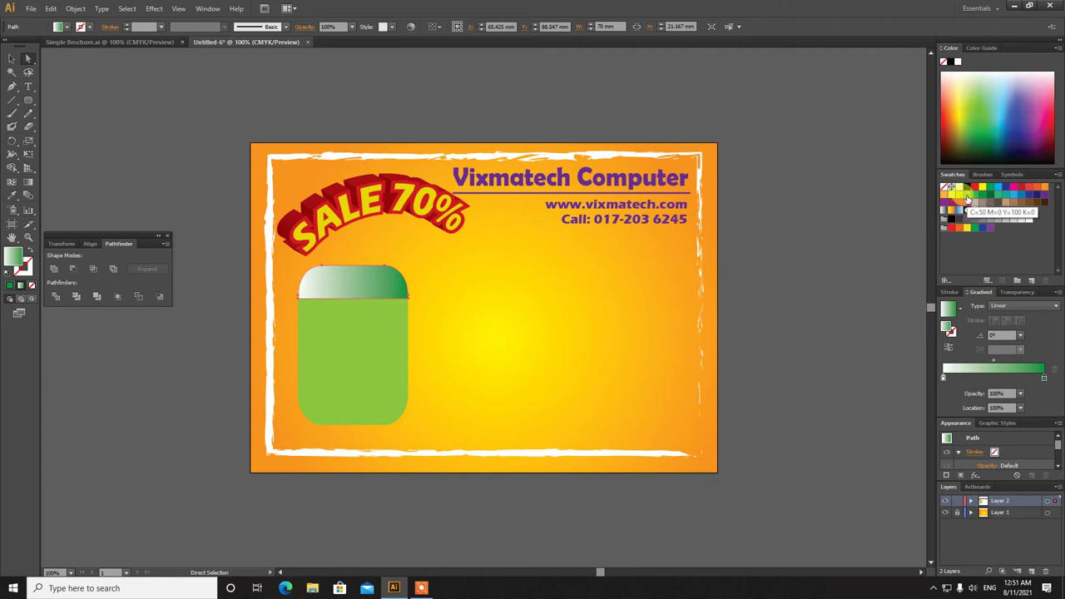
drag(967, 199, 945, 379)
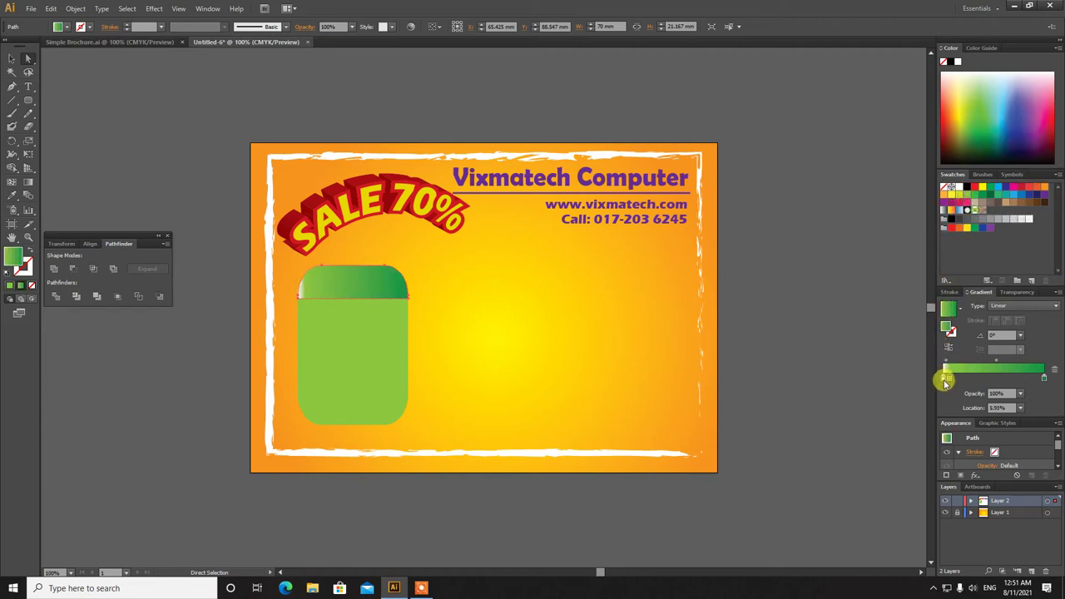
click(942, 394)
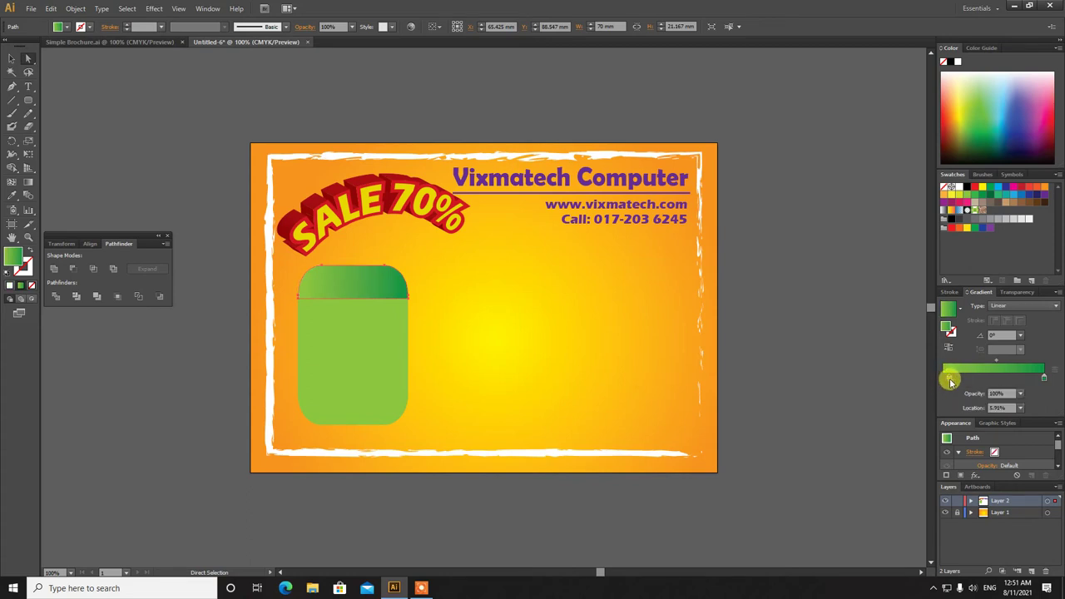
drag(949, 378, 933, 386)
click(361, 349)
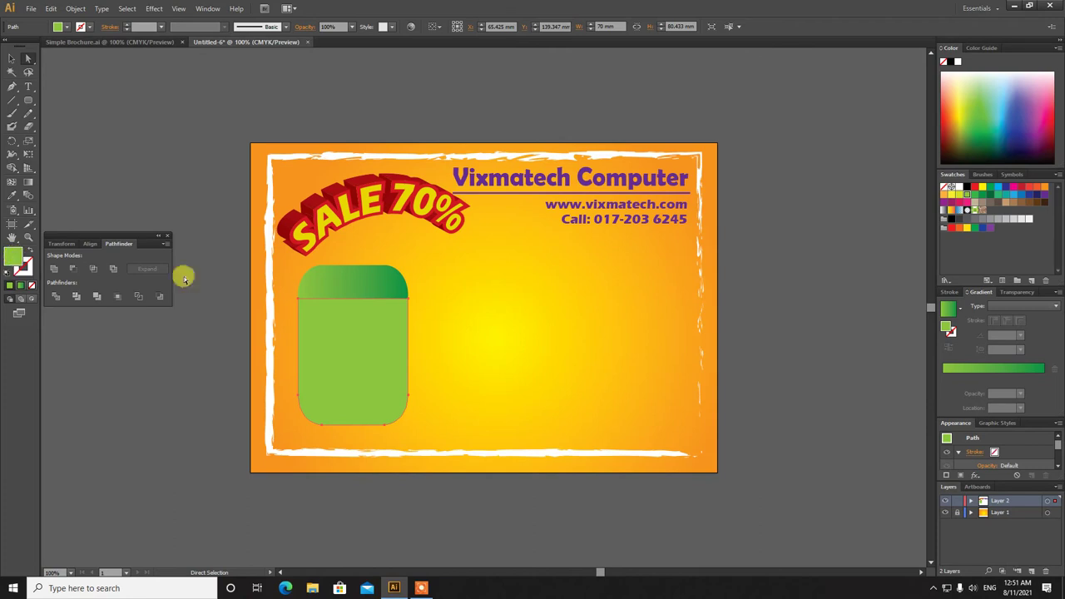
click(959, 187)
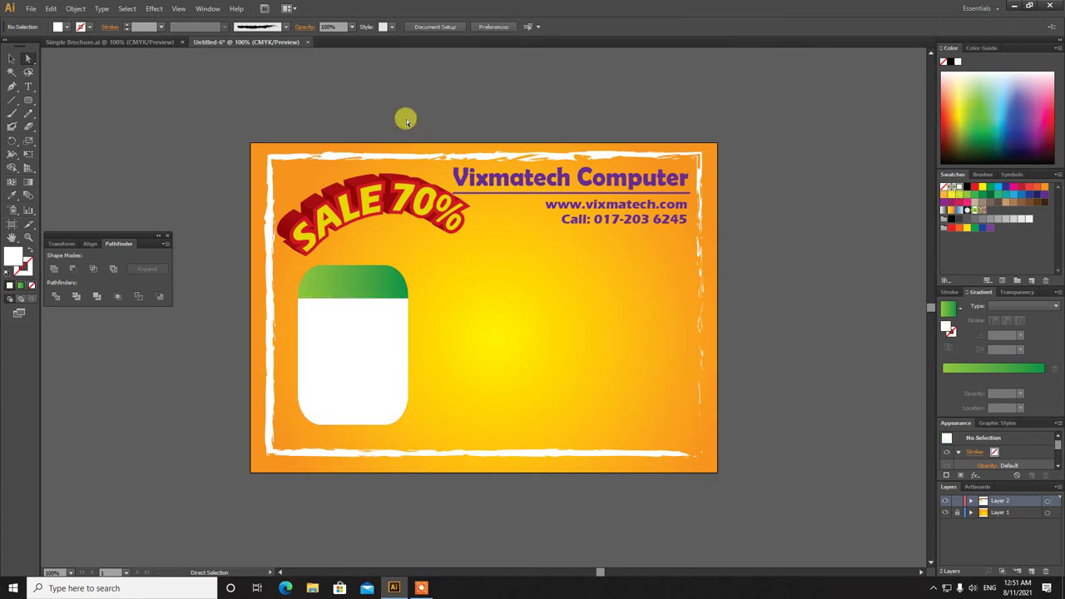
Deselect the white card body and bring Illustrator back to the front.
click(363, 321)
click(358, 122)
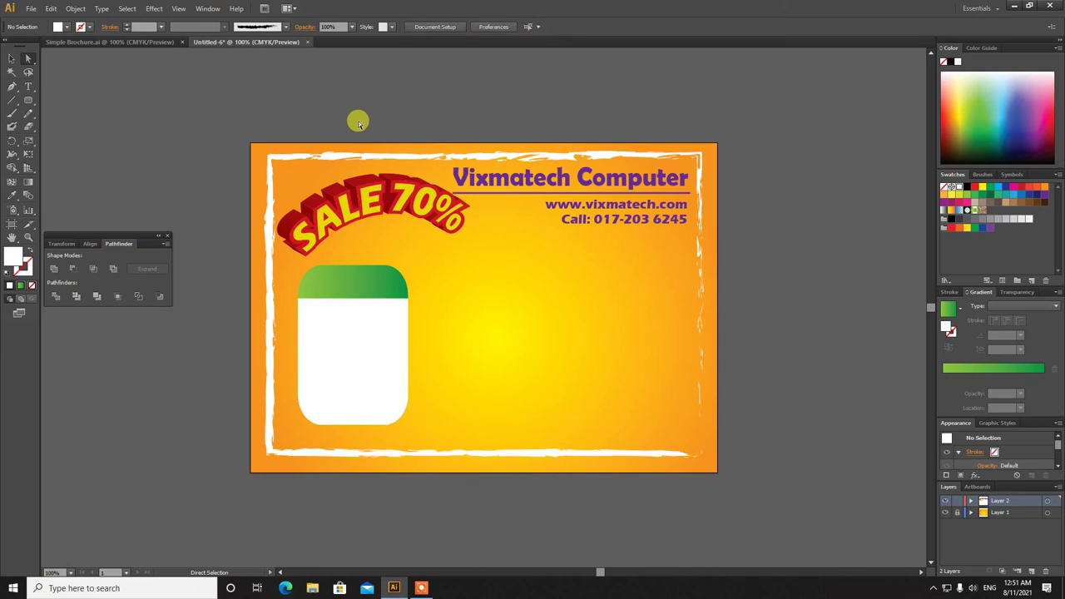
click(420, 589)
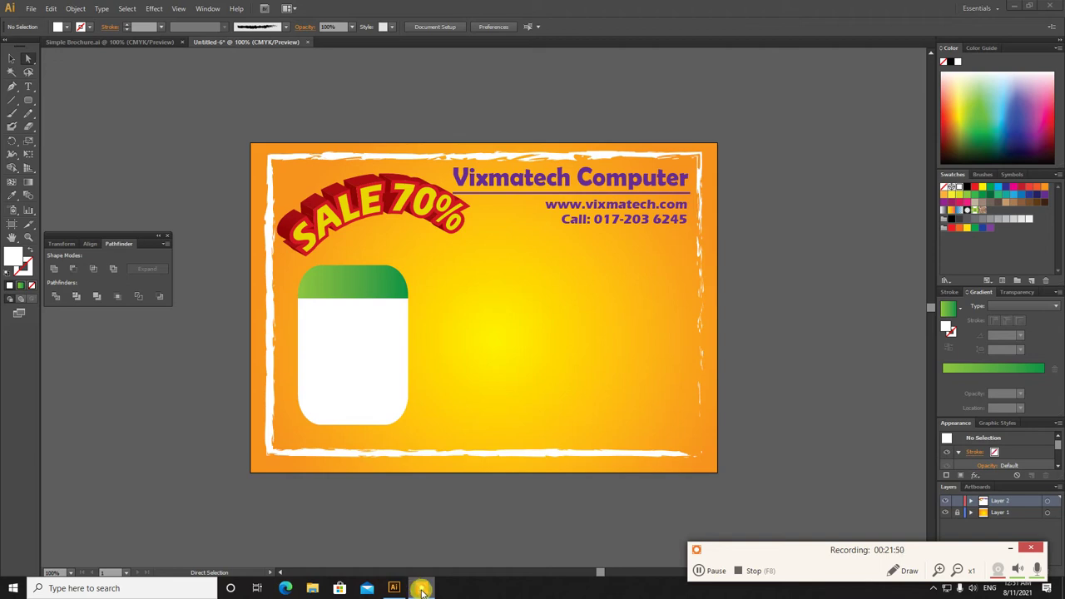
click(399, 591)
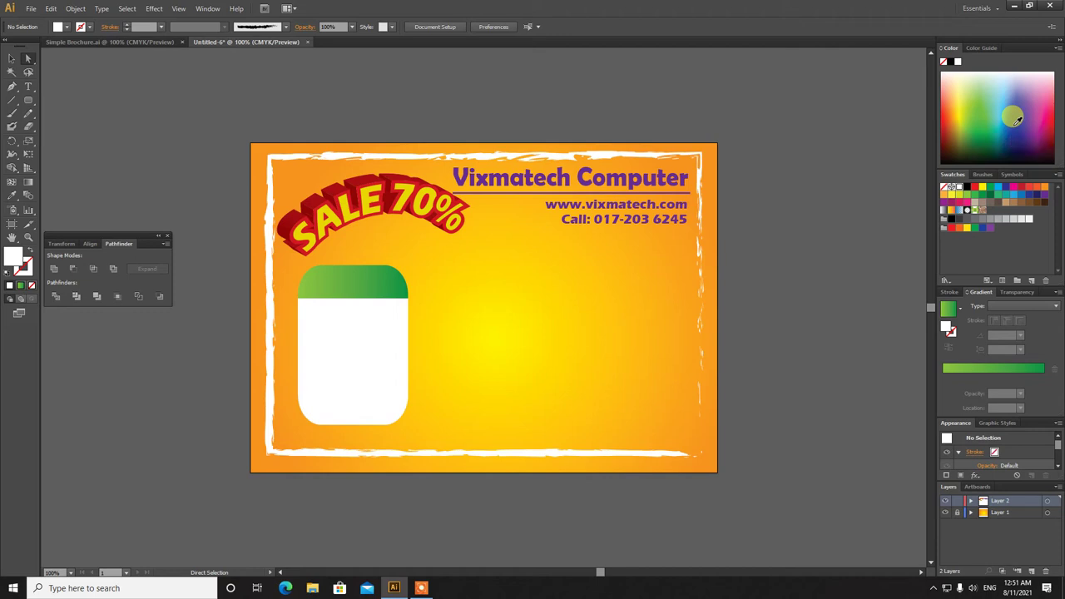
Inspect the laptop photo in Simple Brochure.ai, return to Untitled-6, and minimize Illustrator.
click(100, 41)
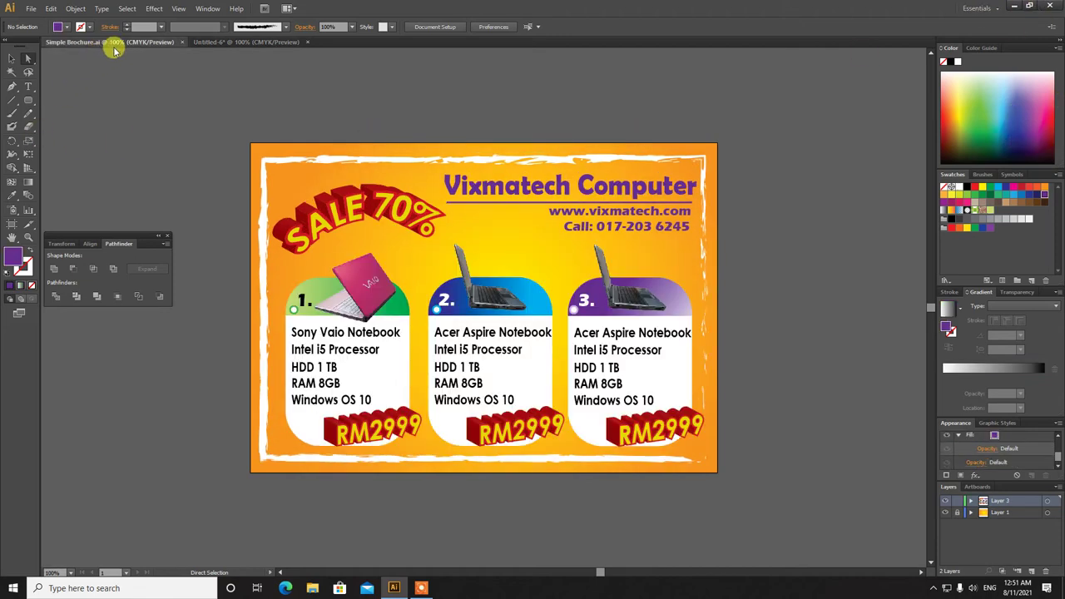
click(373, 302)
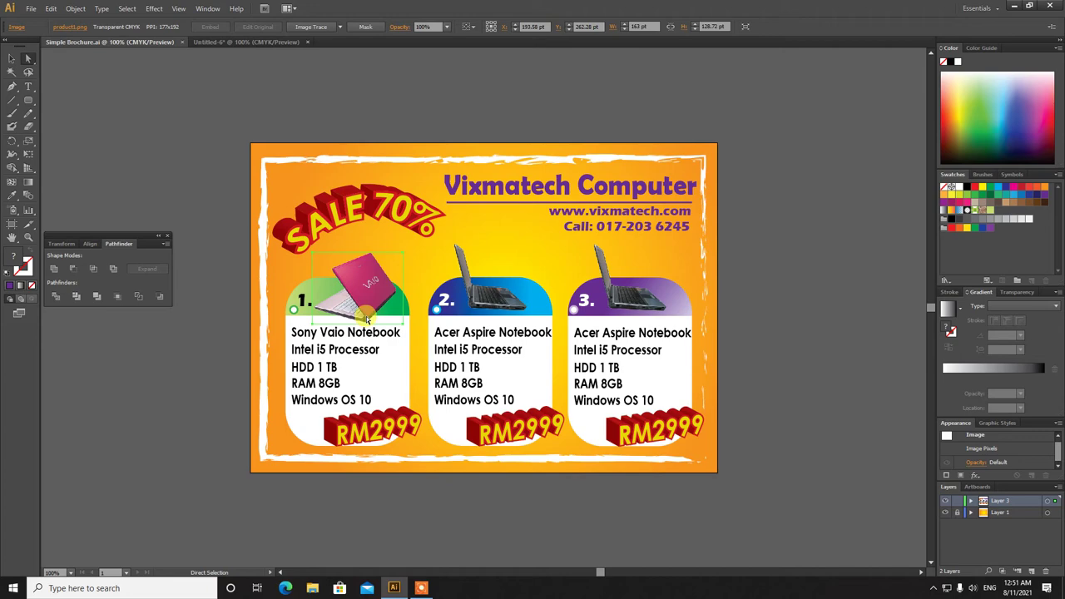
click(242, 41)
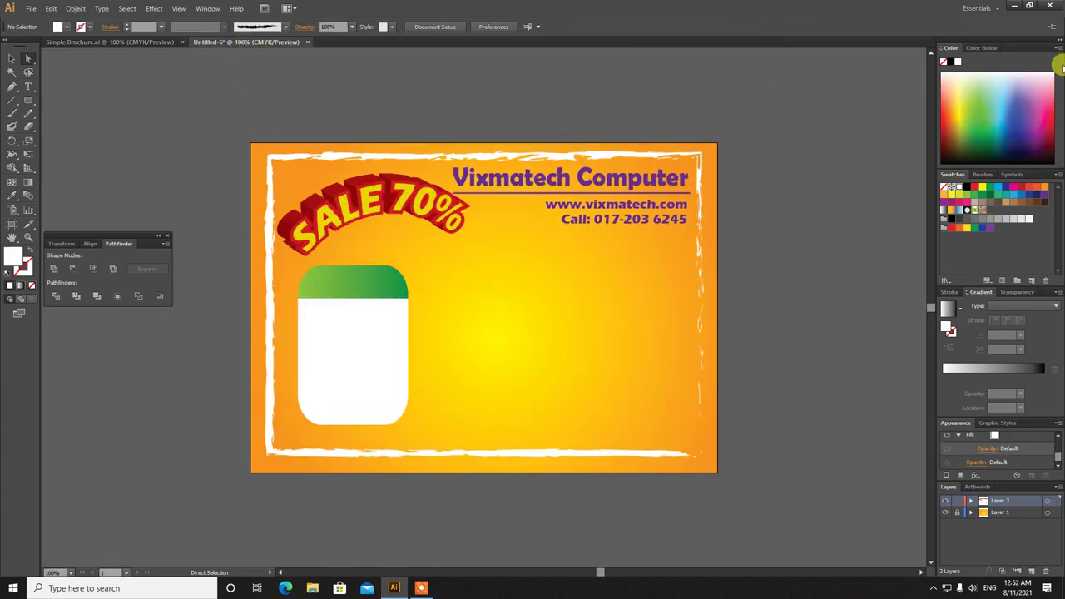
click(1014, 7)
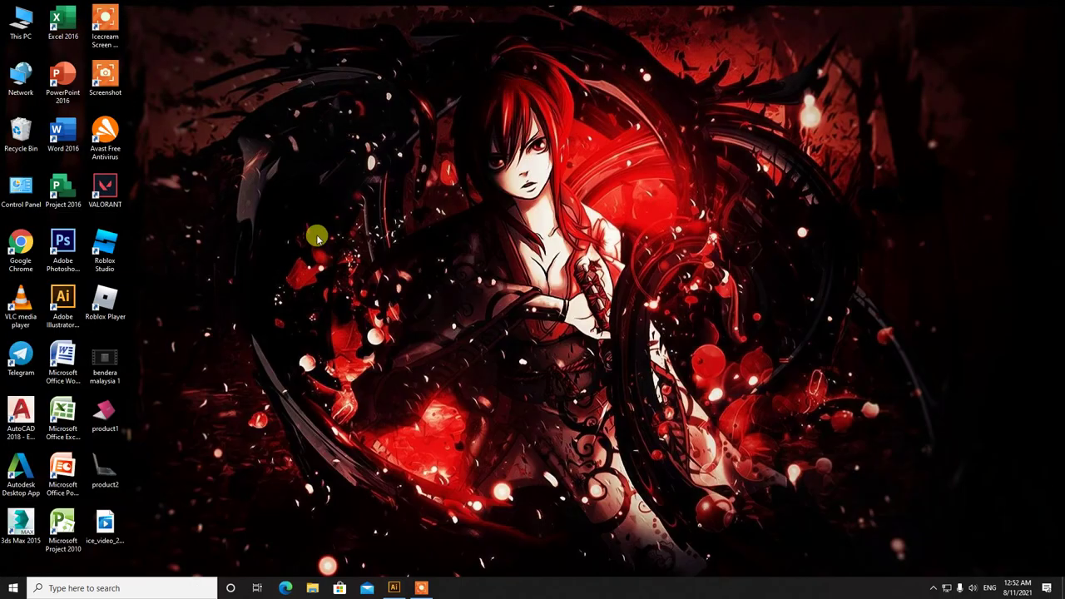
Launch Photoshop and browse the Open dialog to C:\Vixmatech Installers 2021\Course Manuals Web Elements.
double_click(70, 246)
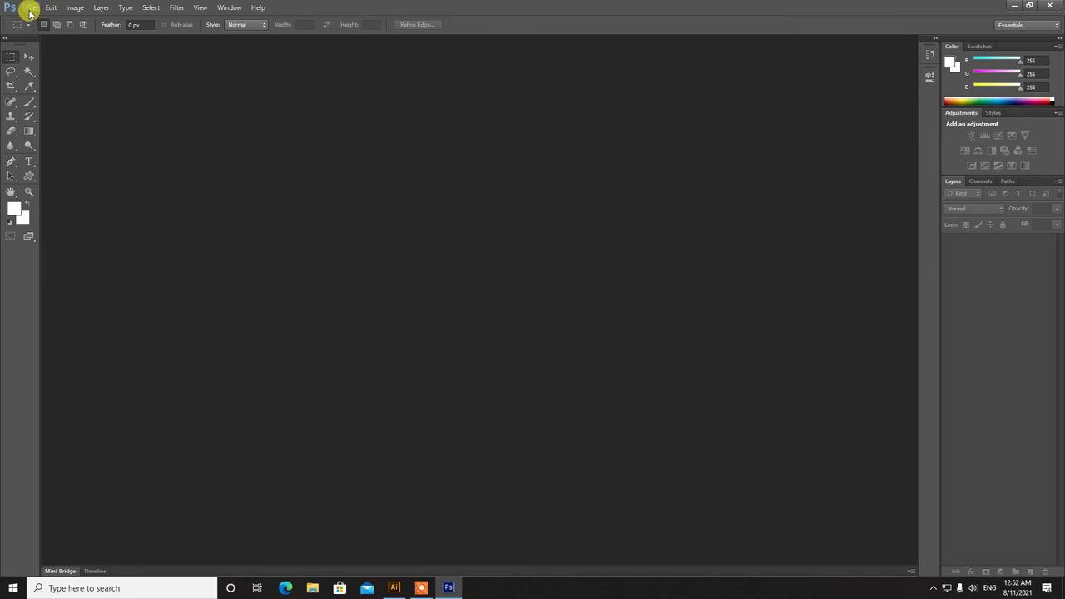
click(34, 12)
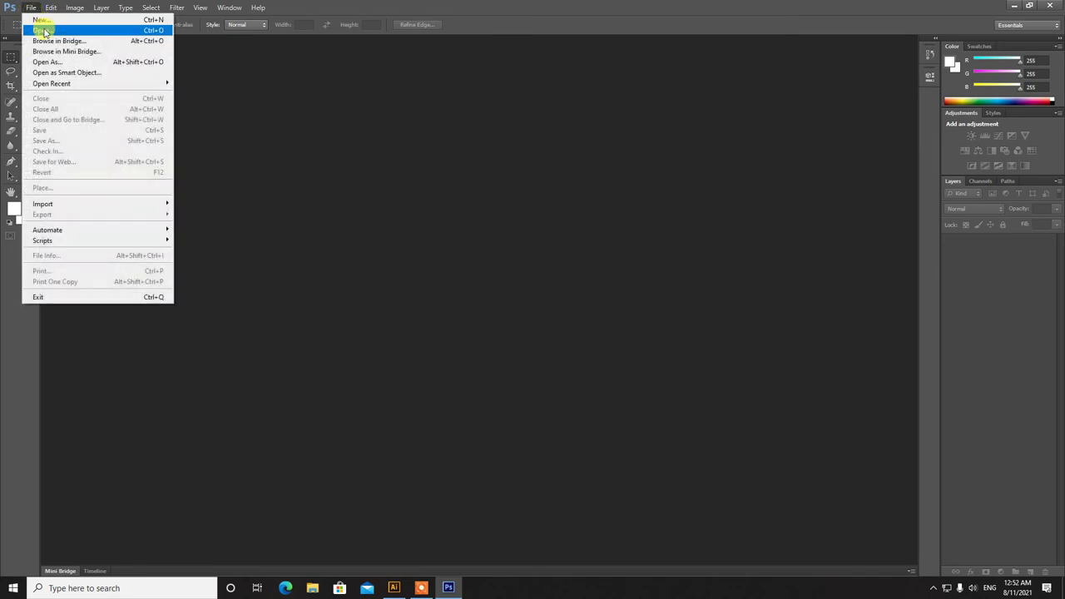
click(50, 31)
click(158, 228)
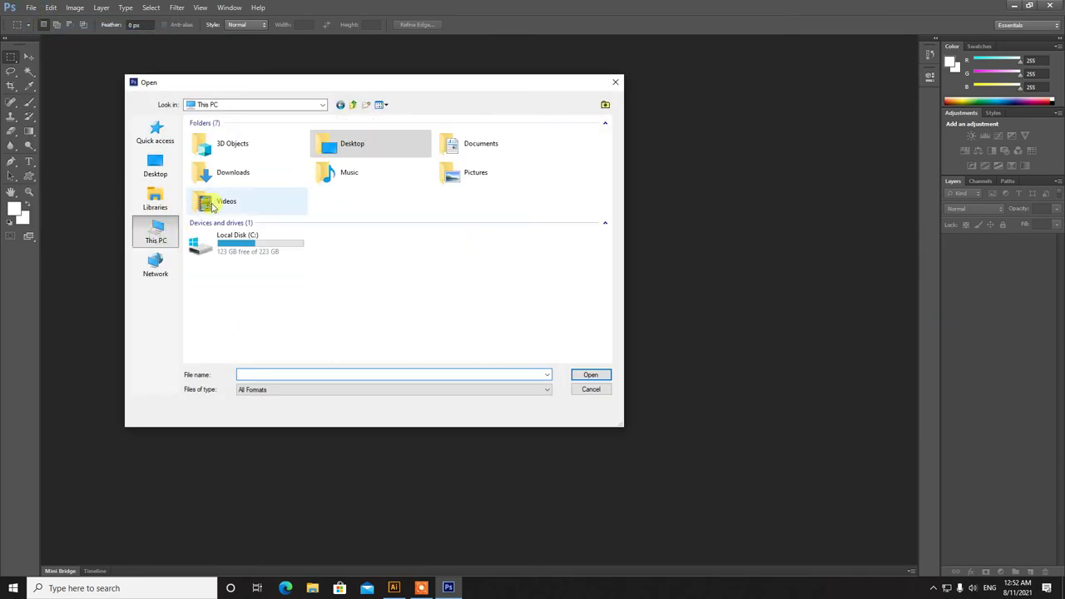
double_click(243, 246)
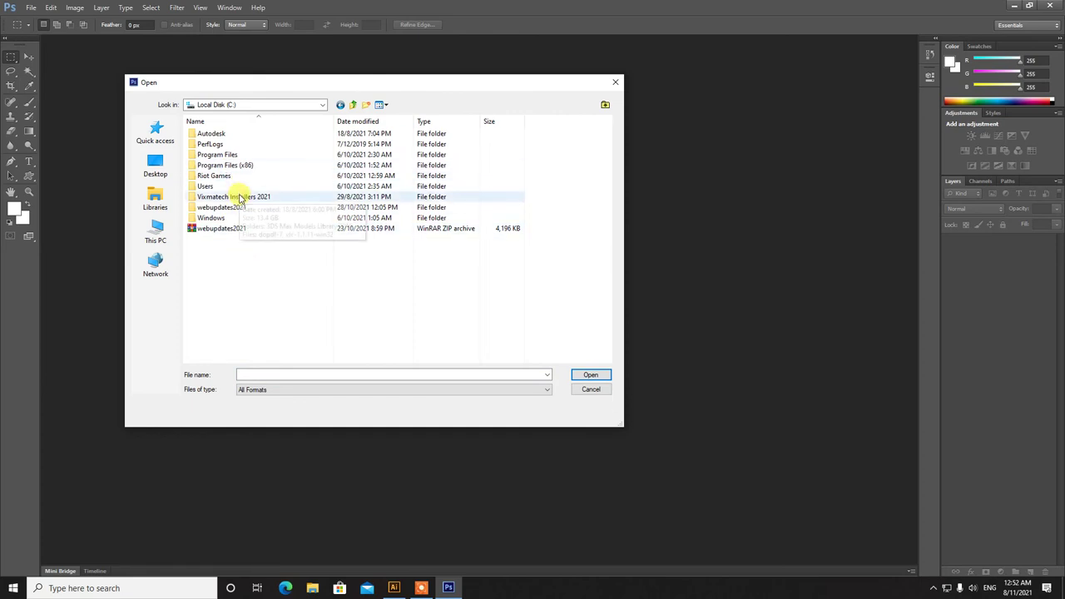
double_click(237, 197)
double_click(238, 154)
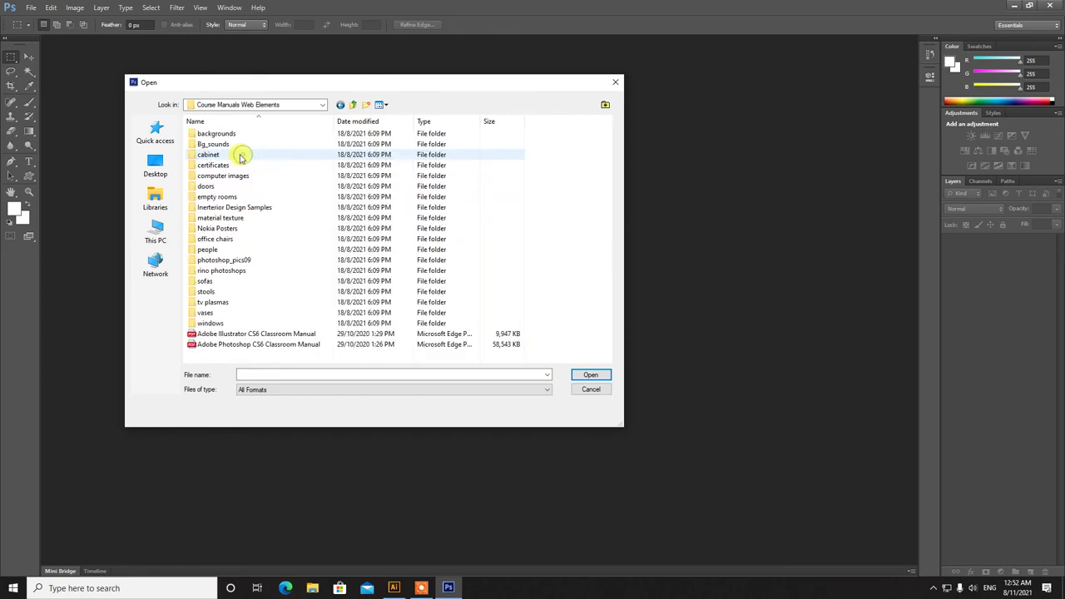
double_click(237, 175)
Open sony-vaio-f-colors.jpg from the rino photoshops folder.
scroll(357, 237, down, 5)
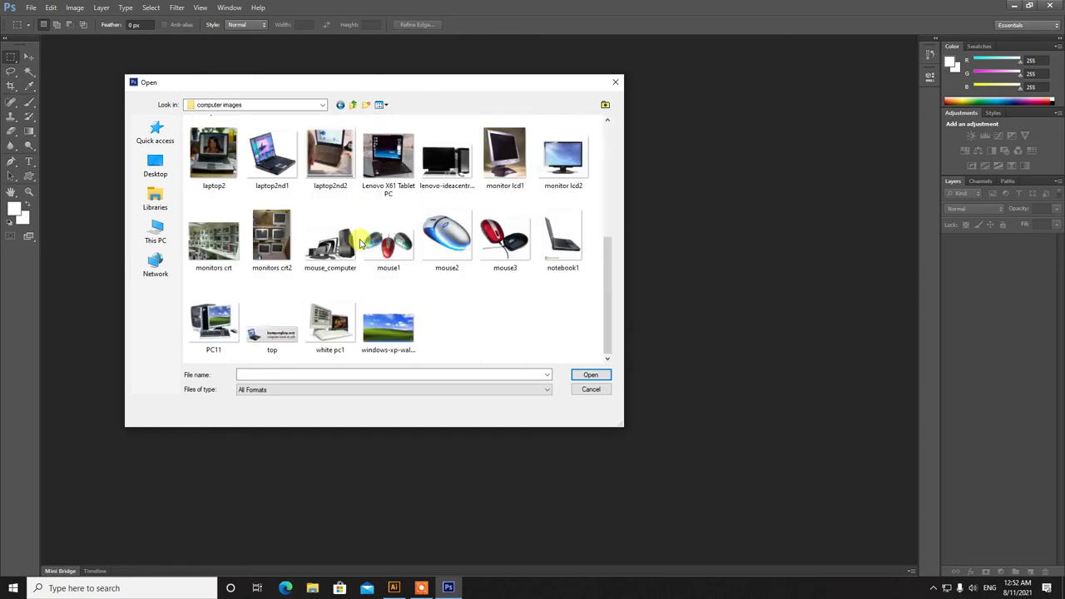
scroll(357, 237, up, 5)
click(341, 107)
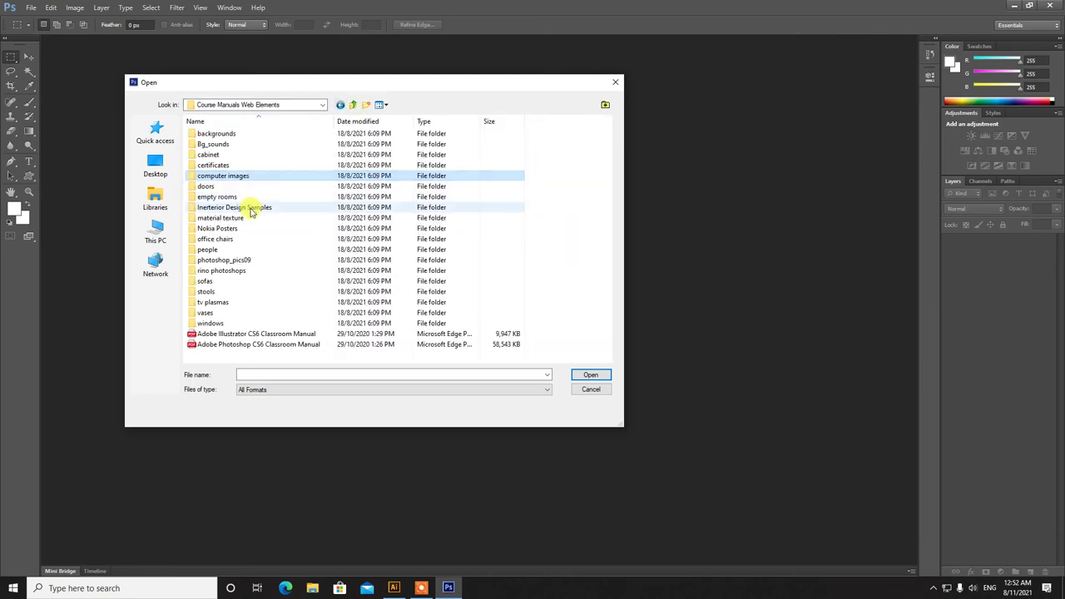
click(222, 271)
double_click(221, 272)
click(487, 341)
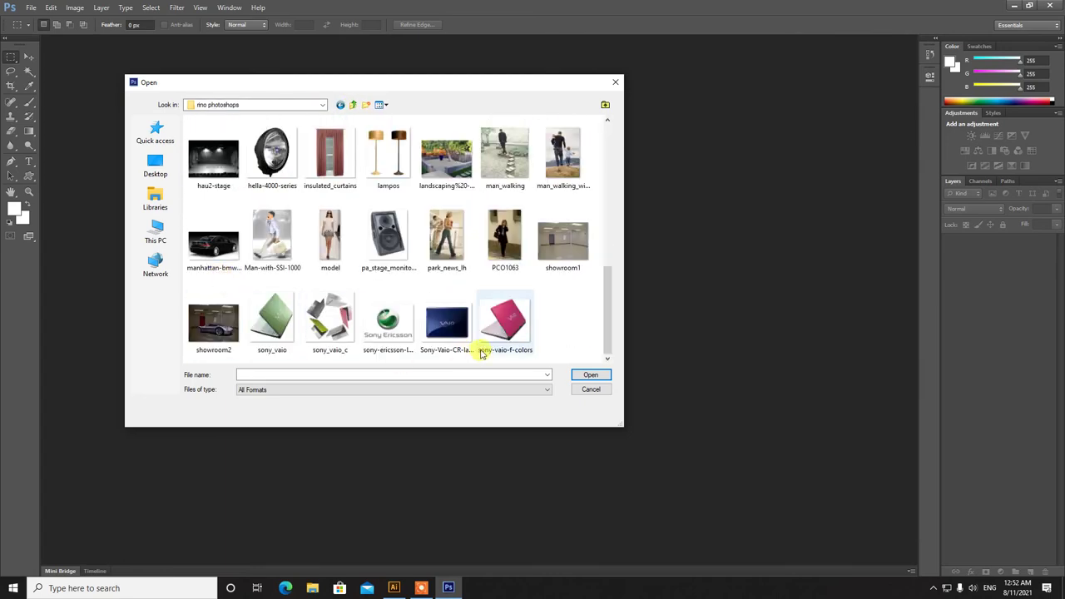
double_click(517, 324)
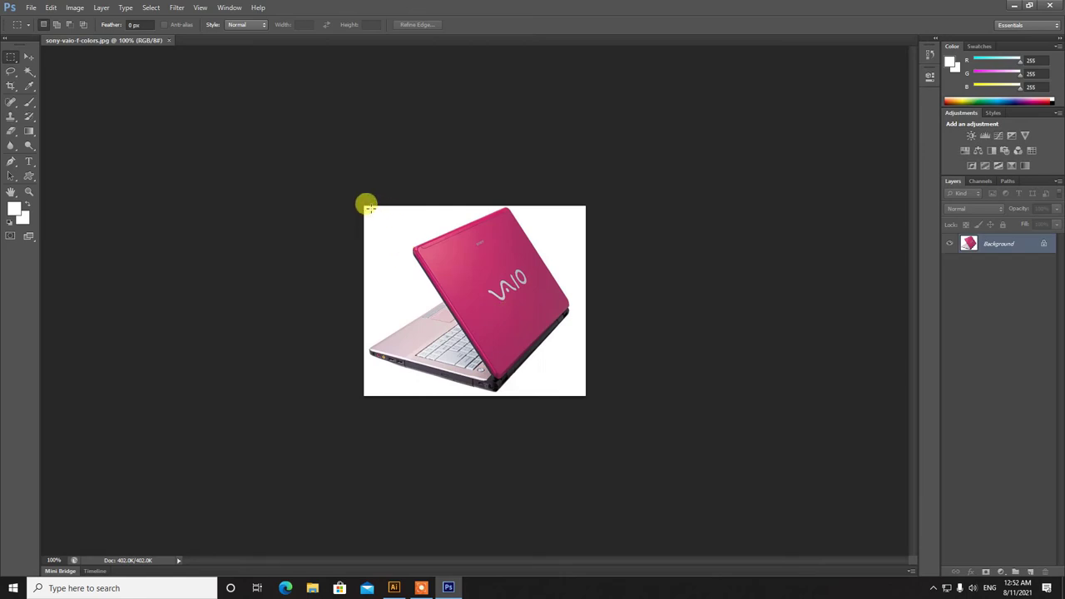
Marquee-select the whole laptop image, copy it, and close the photo.
right_click(10, 58)
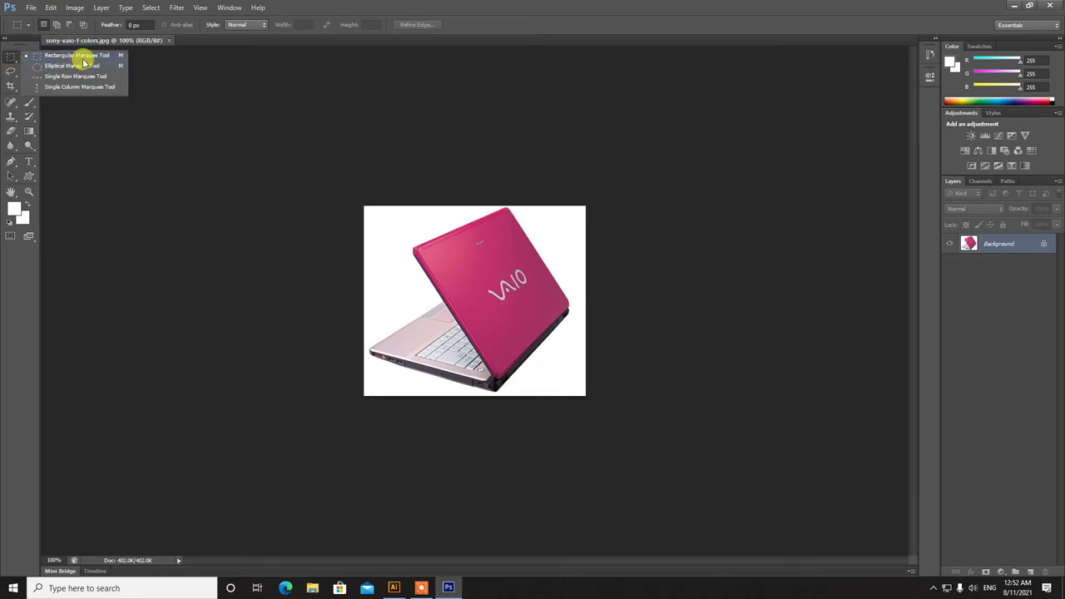
click(83, 56)
drag(360, 186, 642, 486)
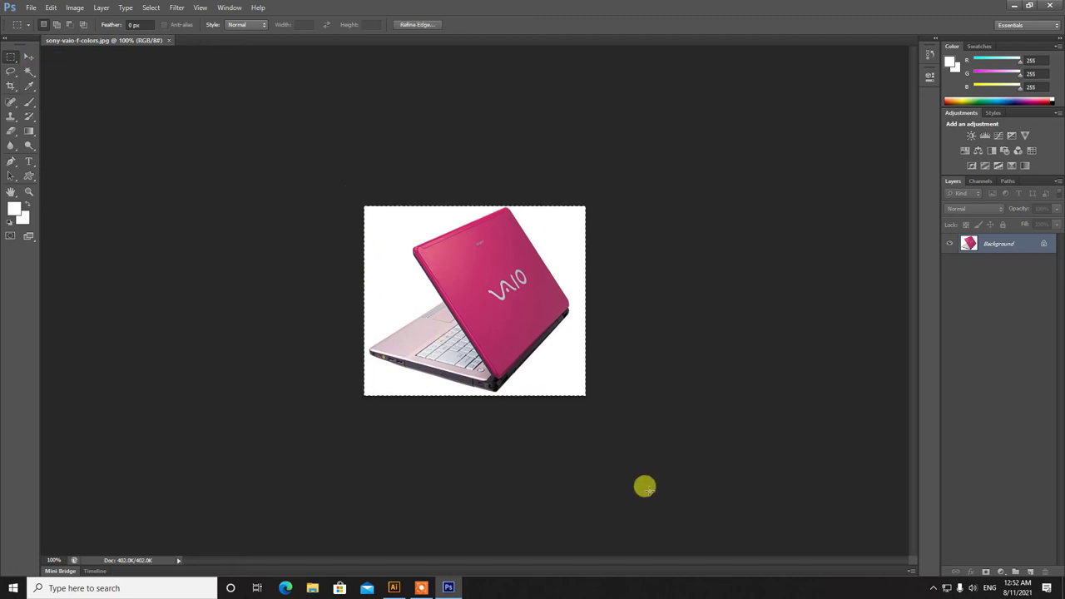
right_click(10, 58)
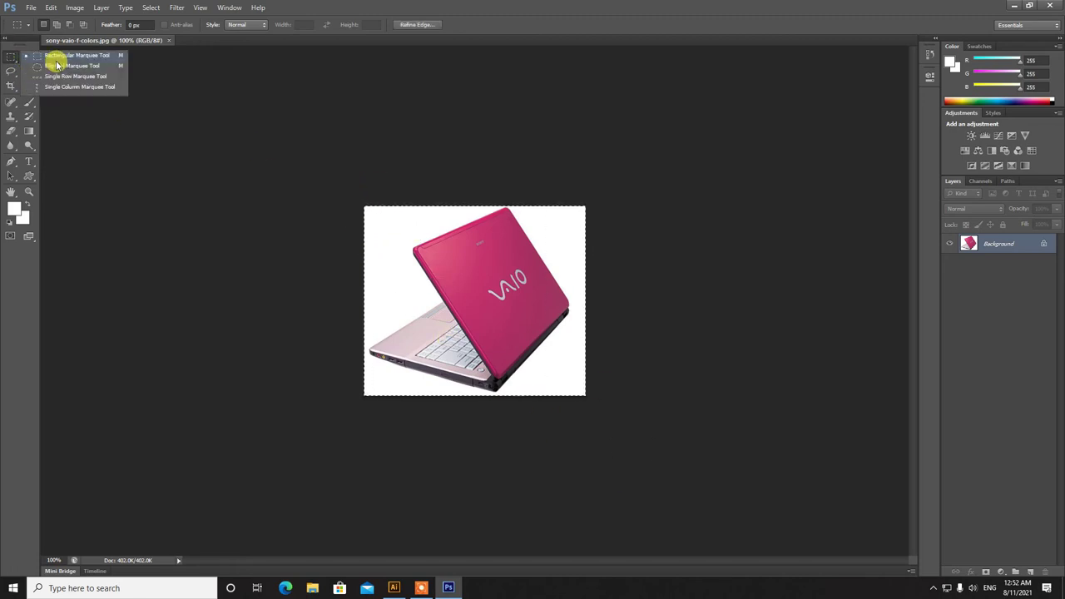
click(57, 56)
drag(354, 189, 625, 433)
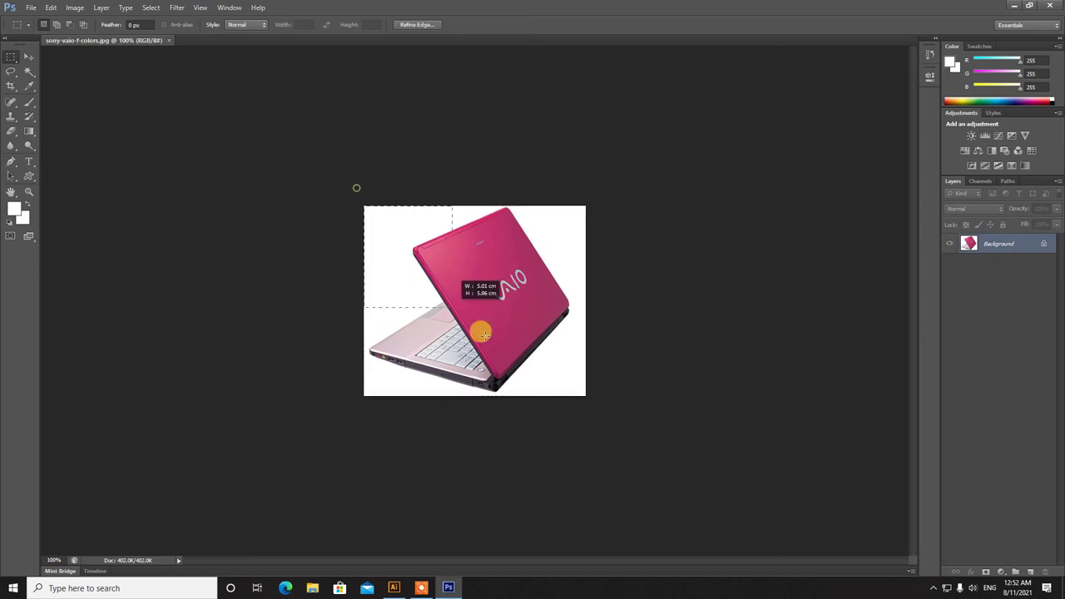
click(51, 7)
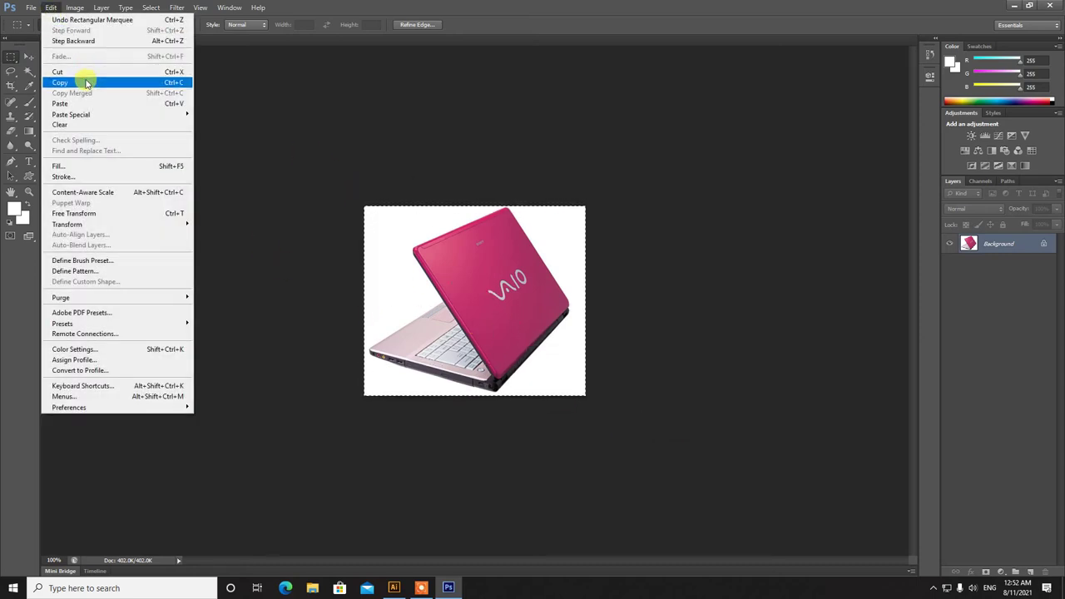
click(87, 82)
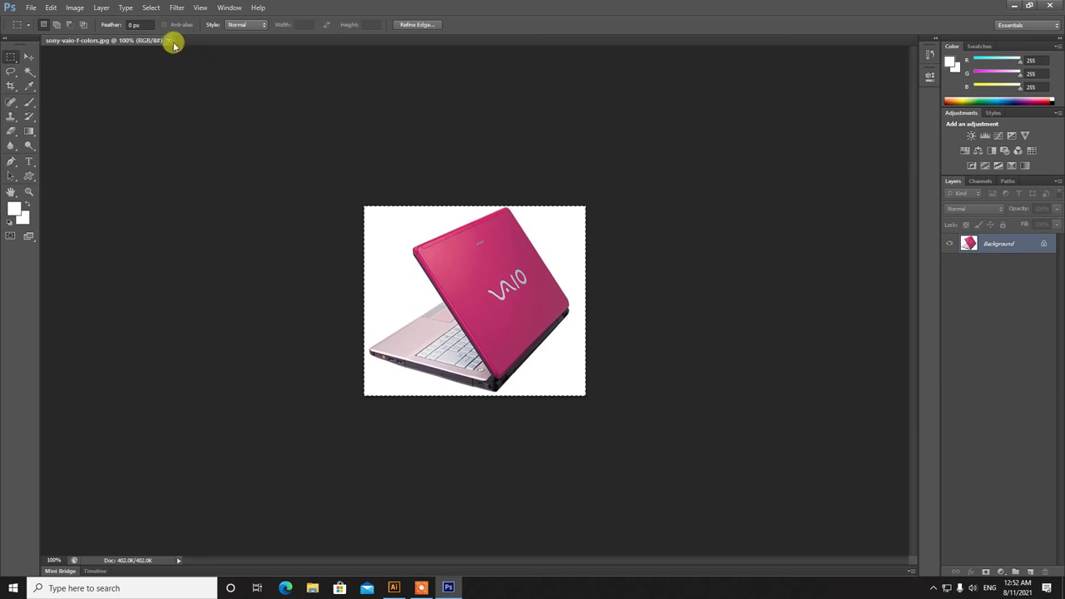
click(170, 41)
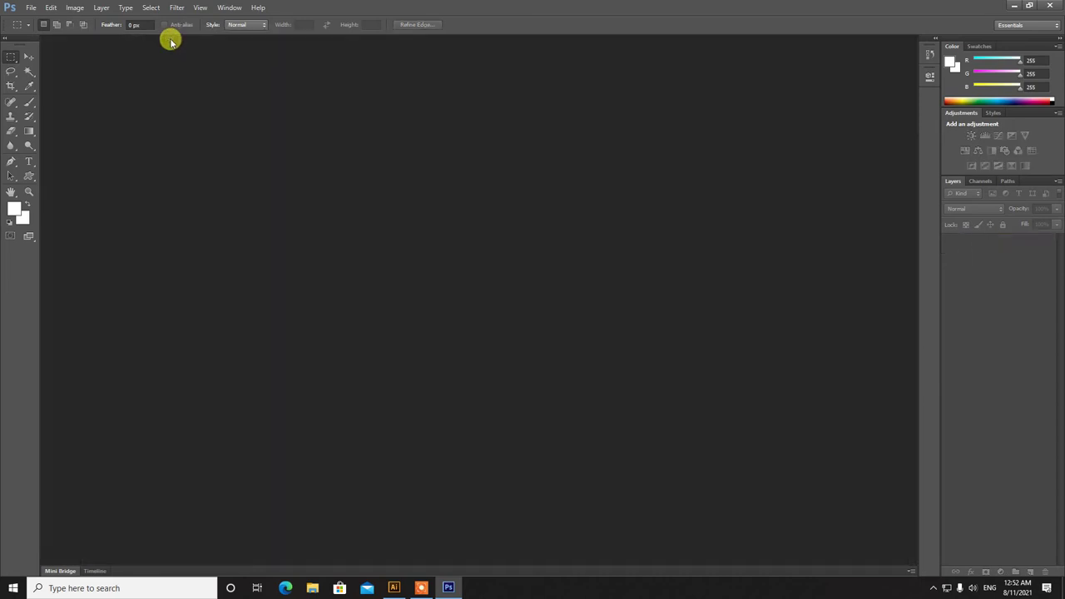
Paste the laptop into a new 400 × 343 px document with a transparent background.
click(31, 8)
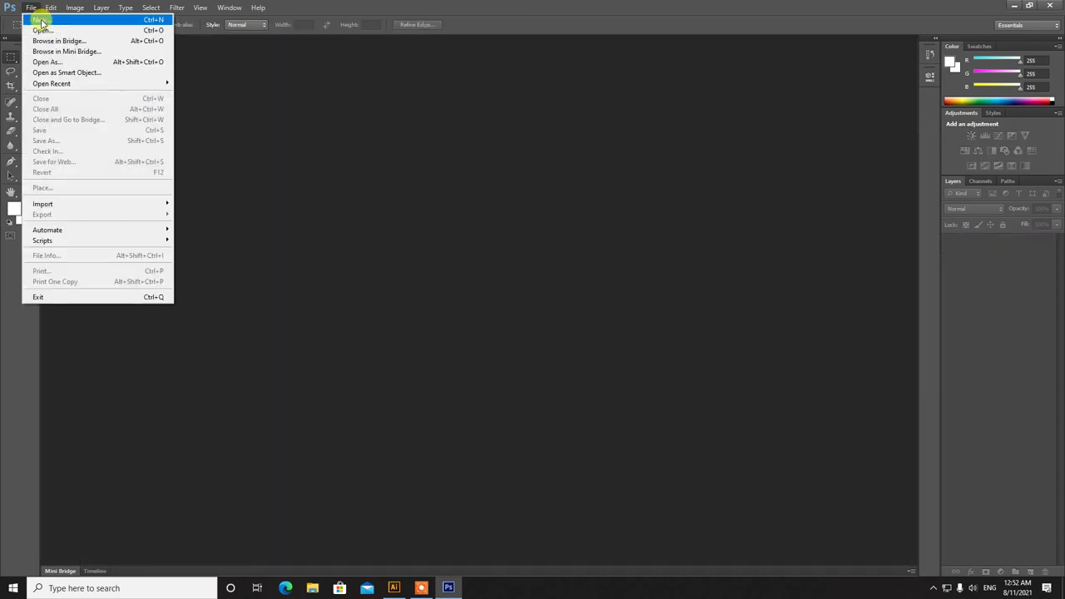
click(40, 20)
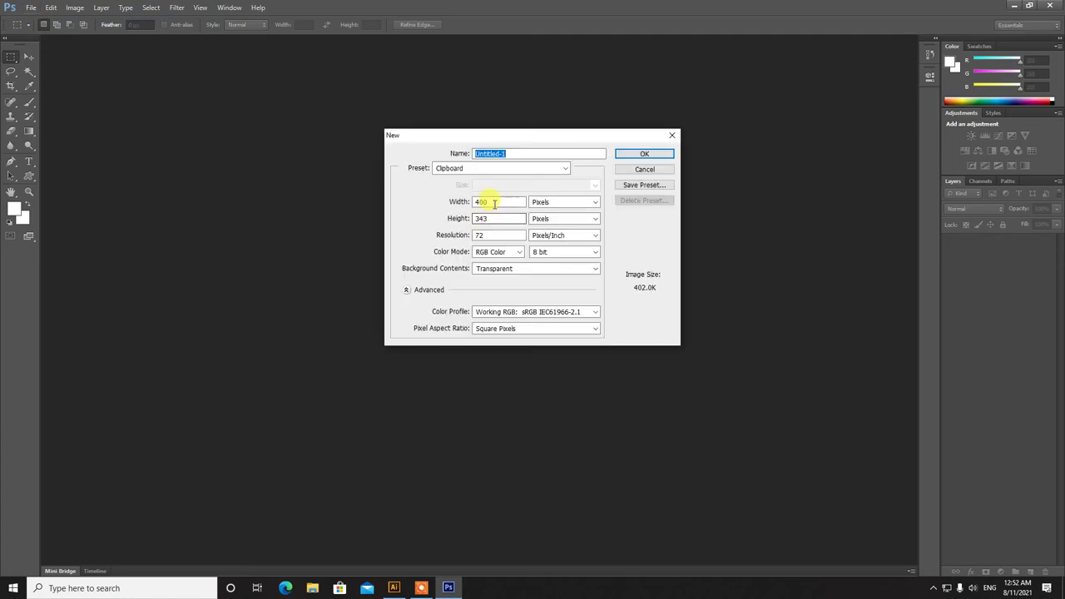
double_click(494, 202)
double_click(486, 218)
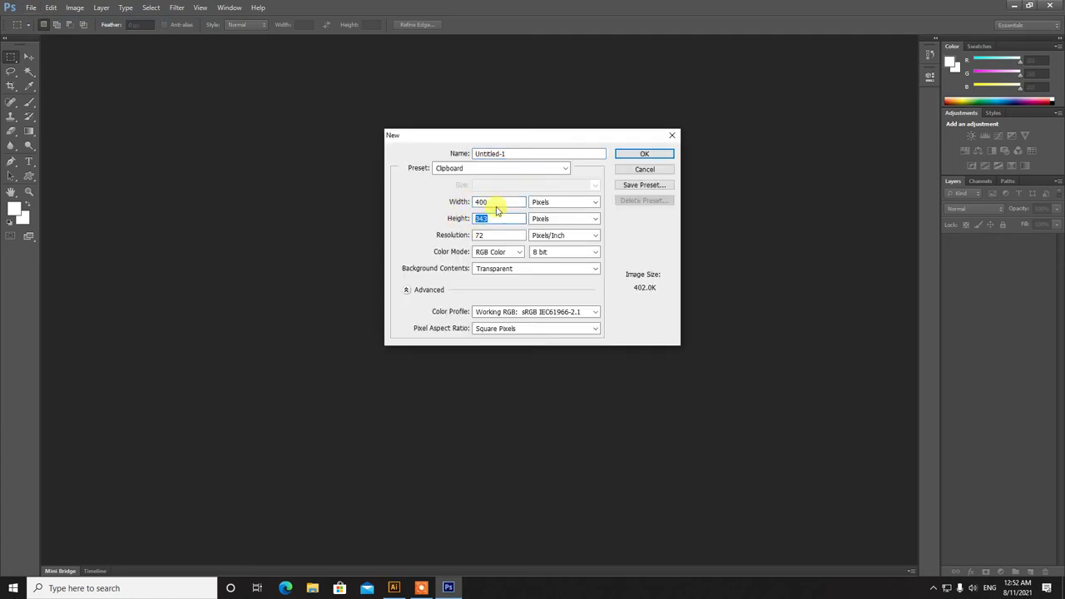
double_click(491, 219)
double_click(494, 202)
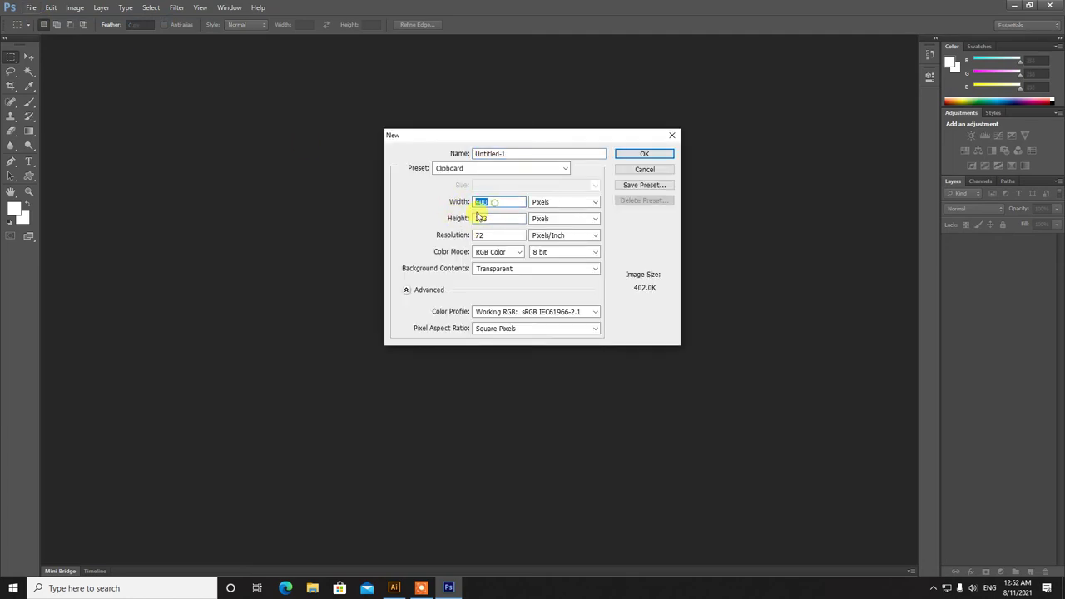
double_click(493, 220)
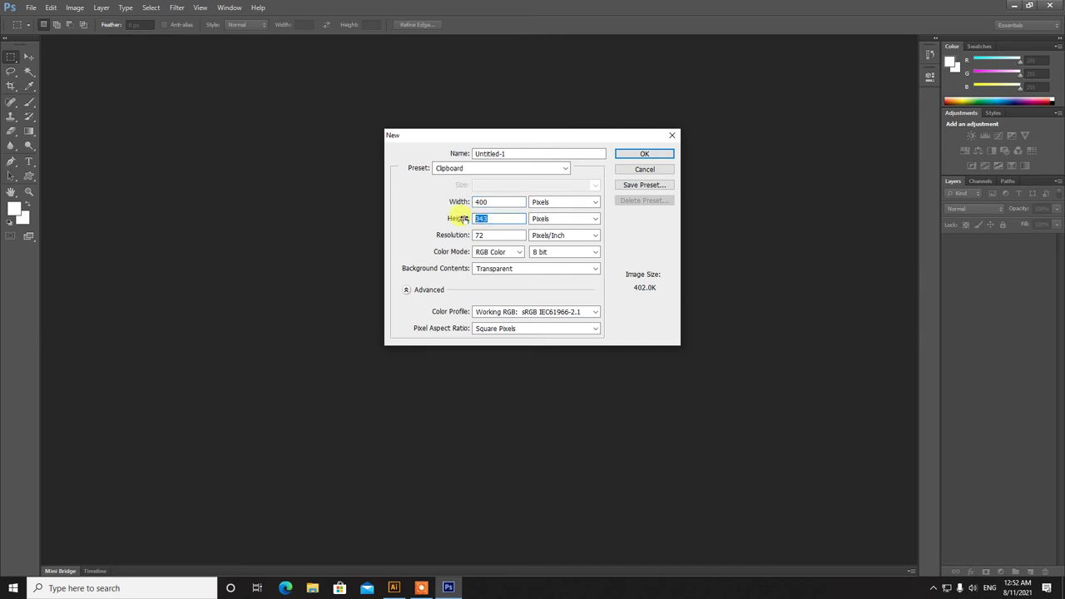
click(524, 269)
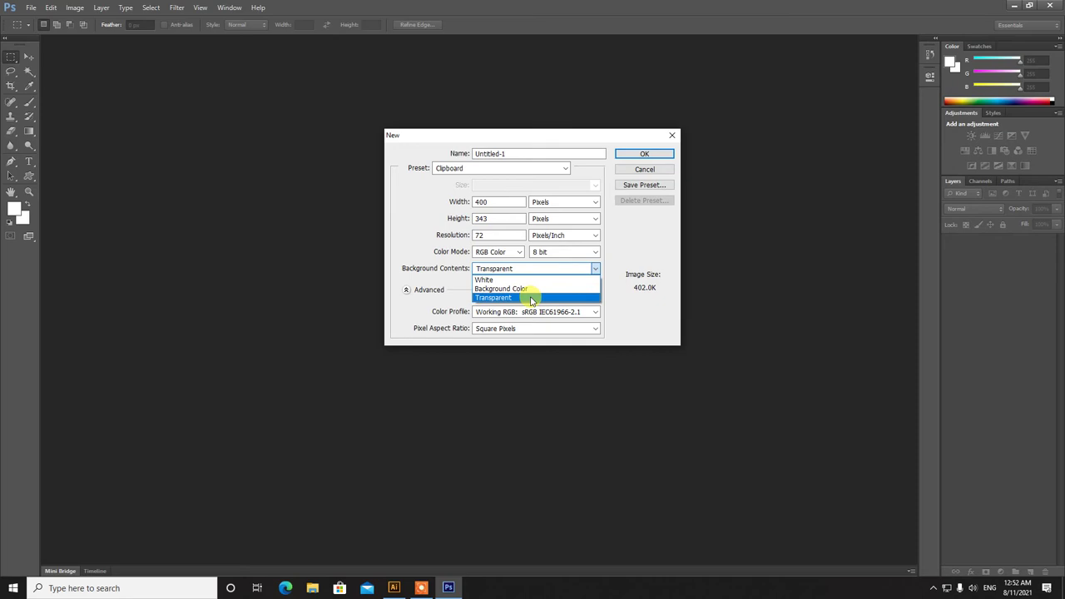
click(531, 298)
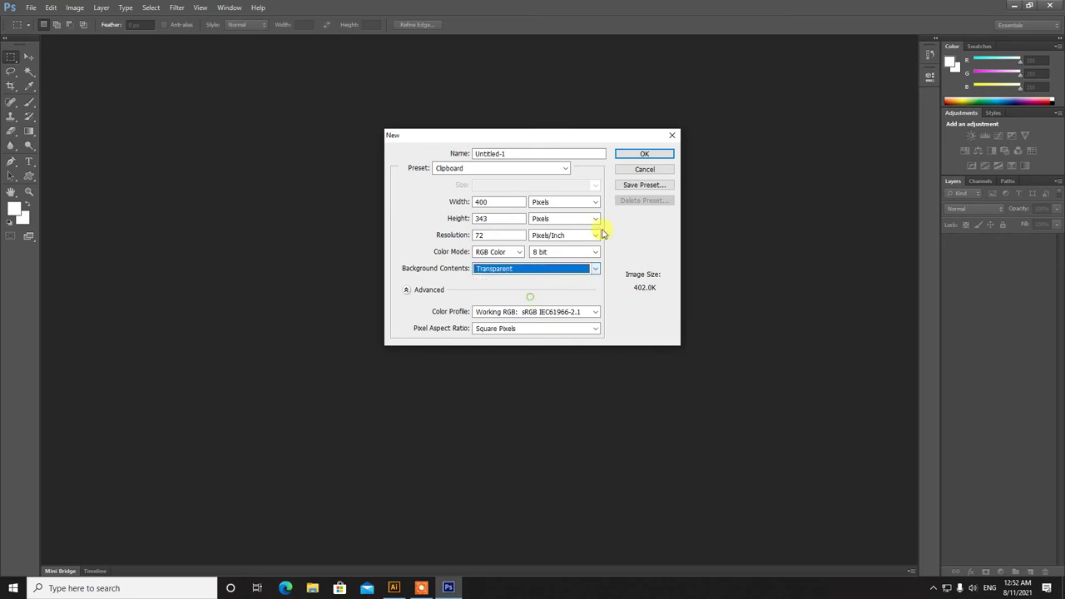
click(644, 154)
click(51, 8)
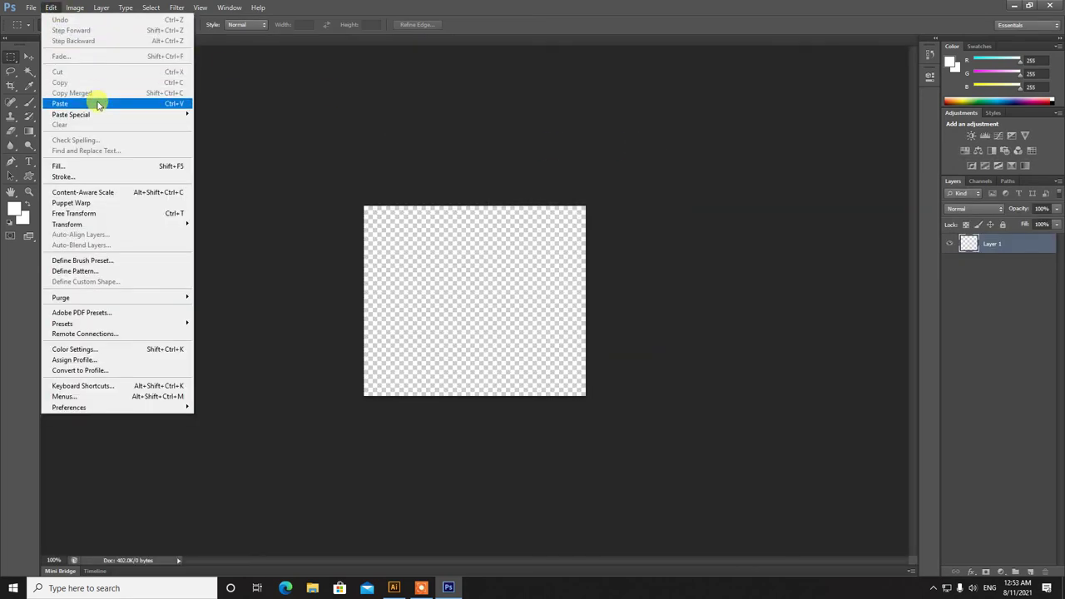
click(98, 103)
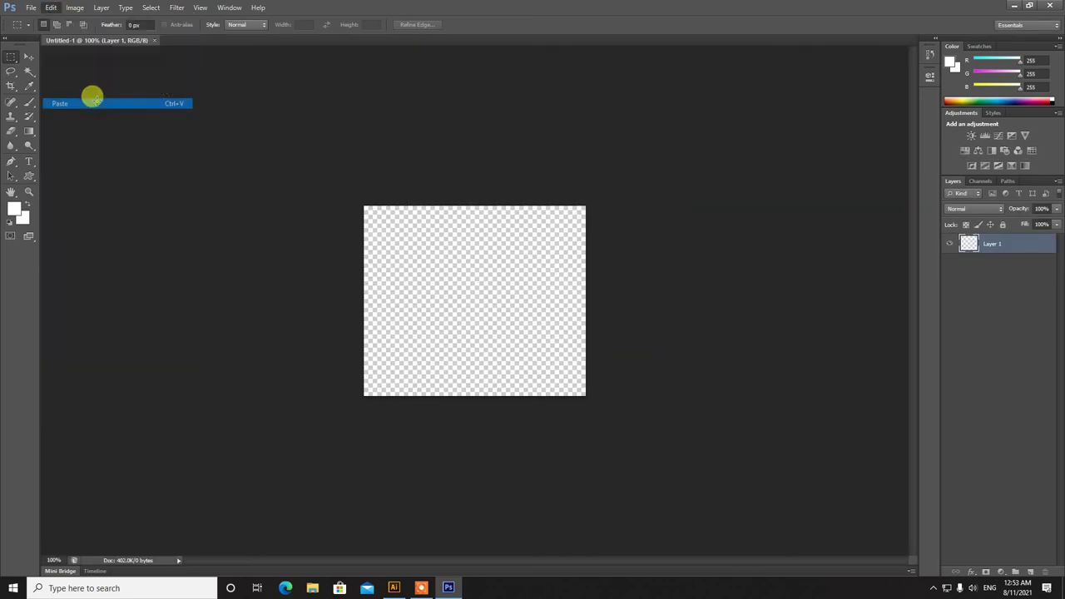
Delete the white background around the pink laptop with the Magic Wand at Tolerance 10.
click(28, 73)
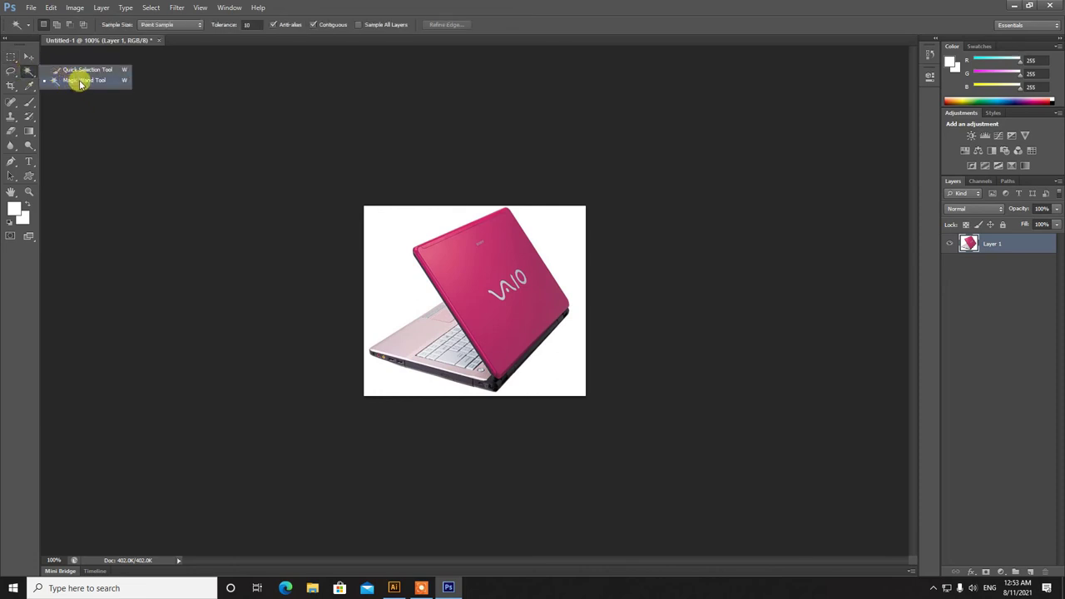
click(77, 81)
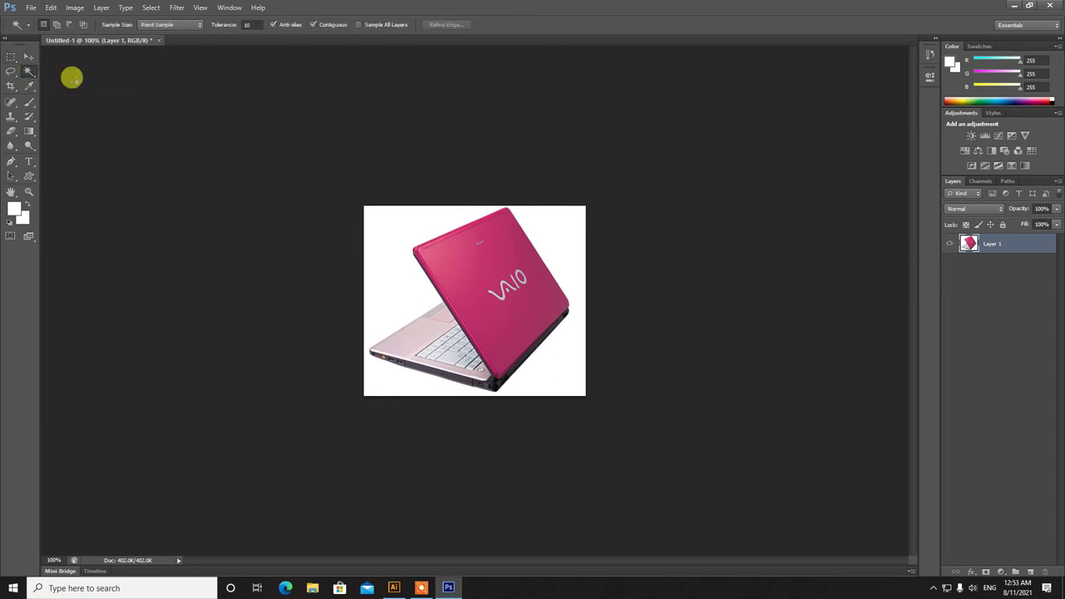
right_click(28, 70)
click(72, 84)
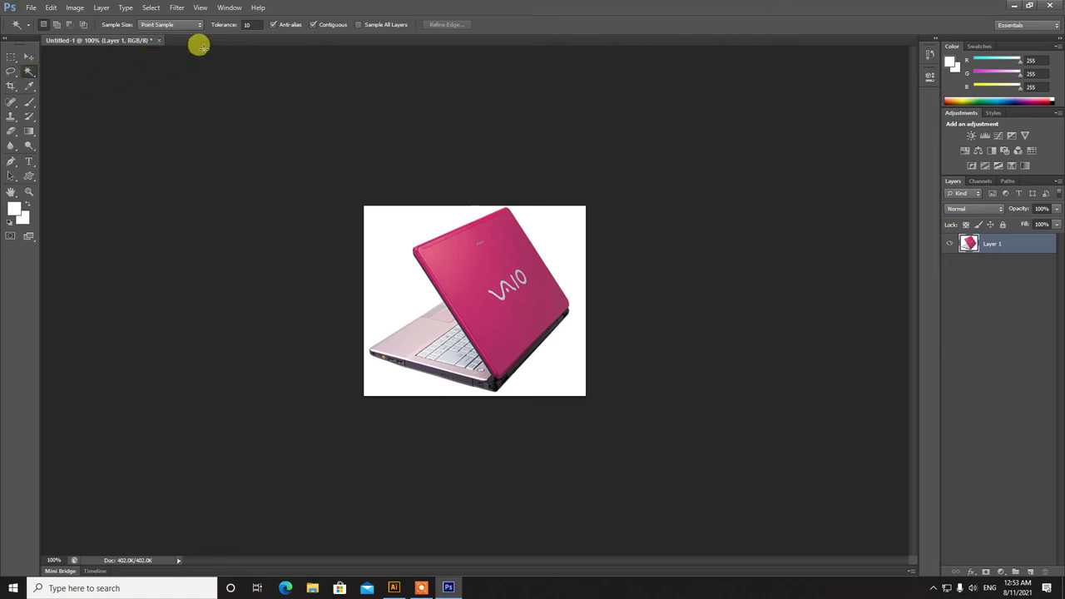
click(248, 24)
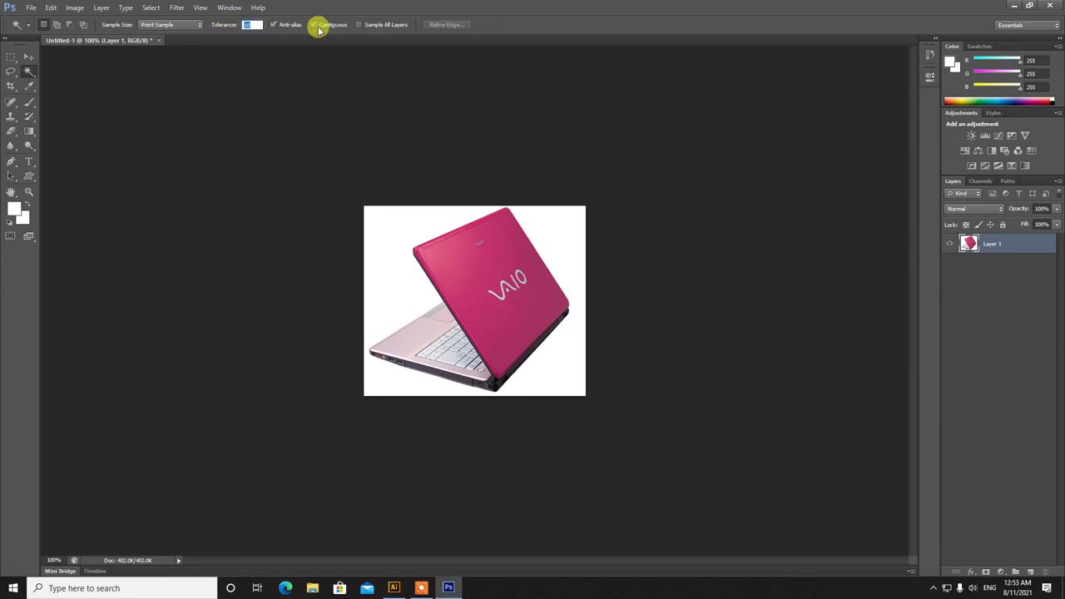
click(388, 239)
key(Delete)
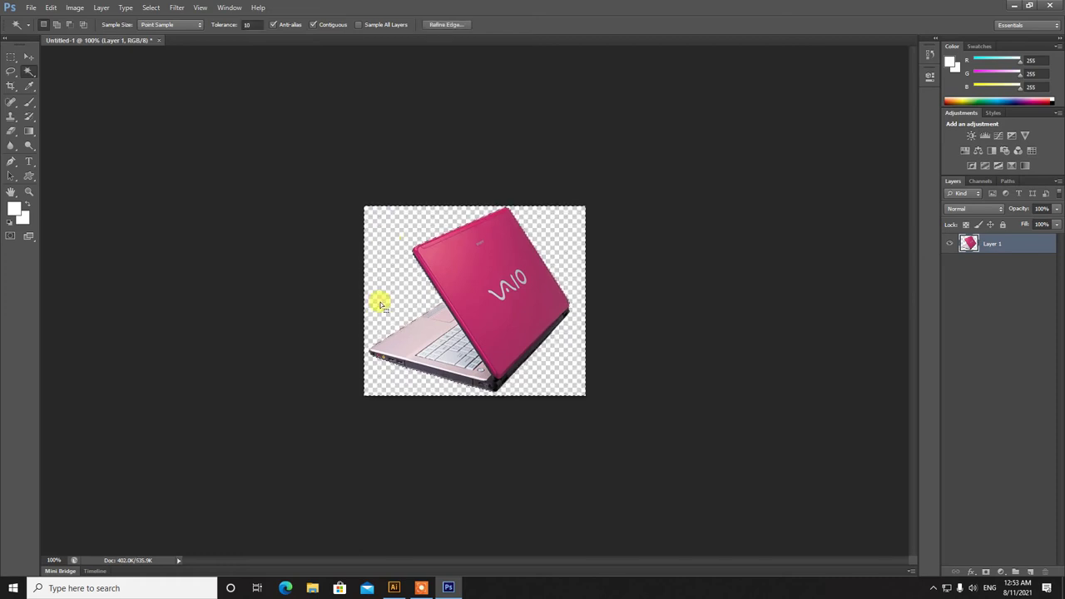
click(11, 57)
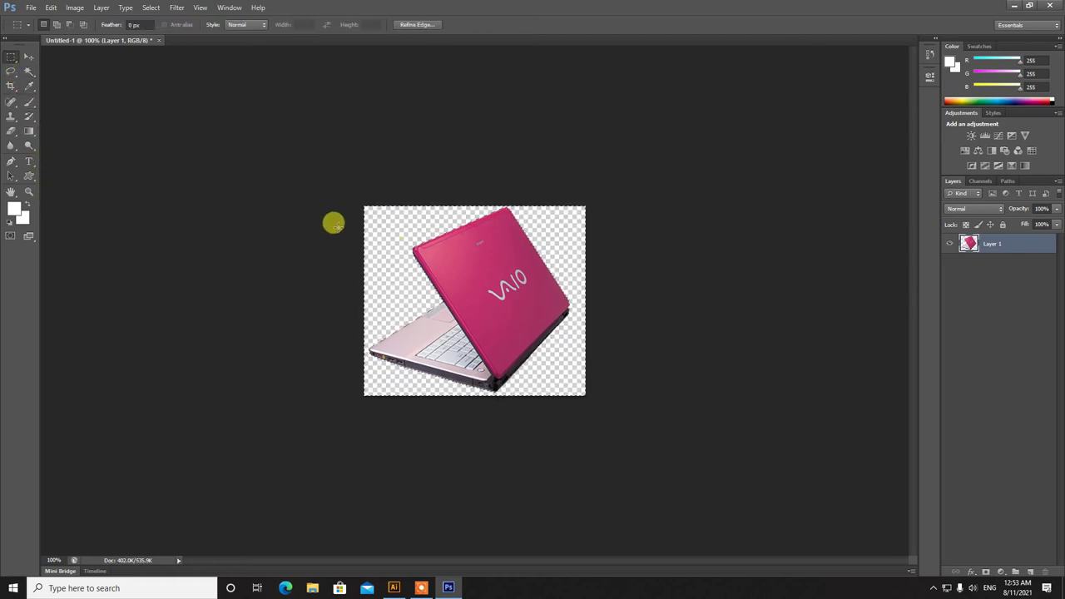
Start a Save As of the cut-out laptop as a PNG in the Desktop folder.
click(31, 7)
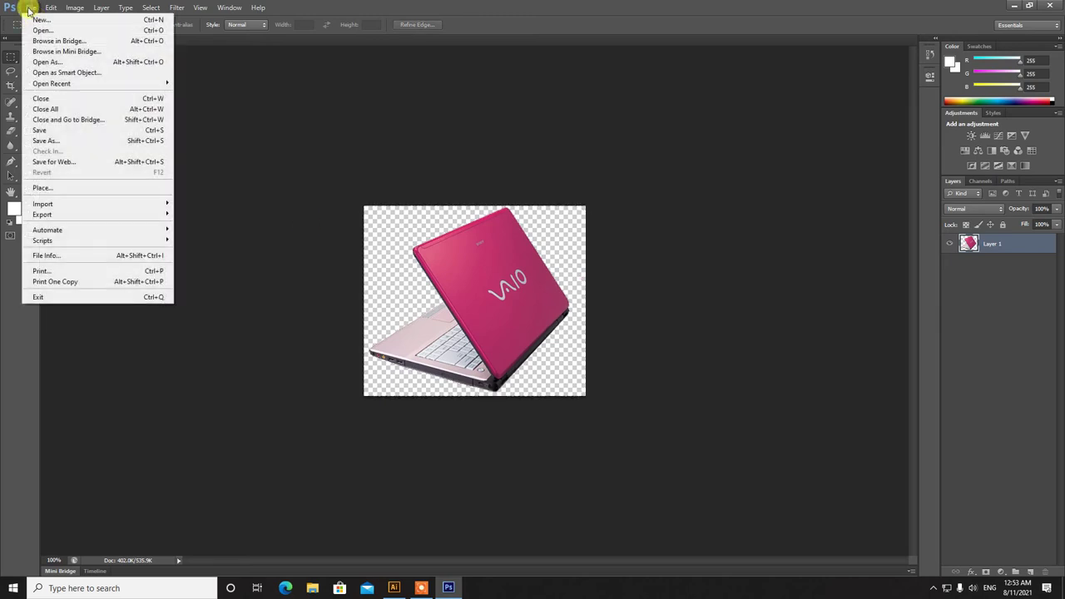
click(76, 142)
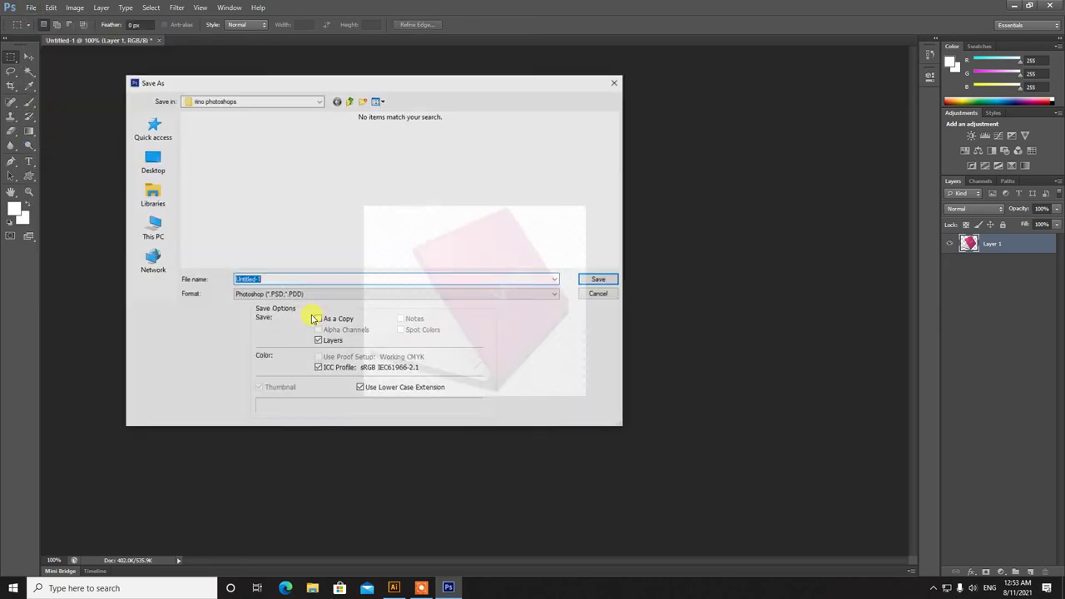
click(283, 294)
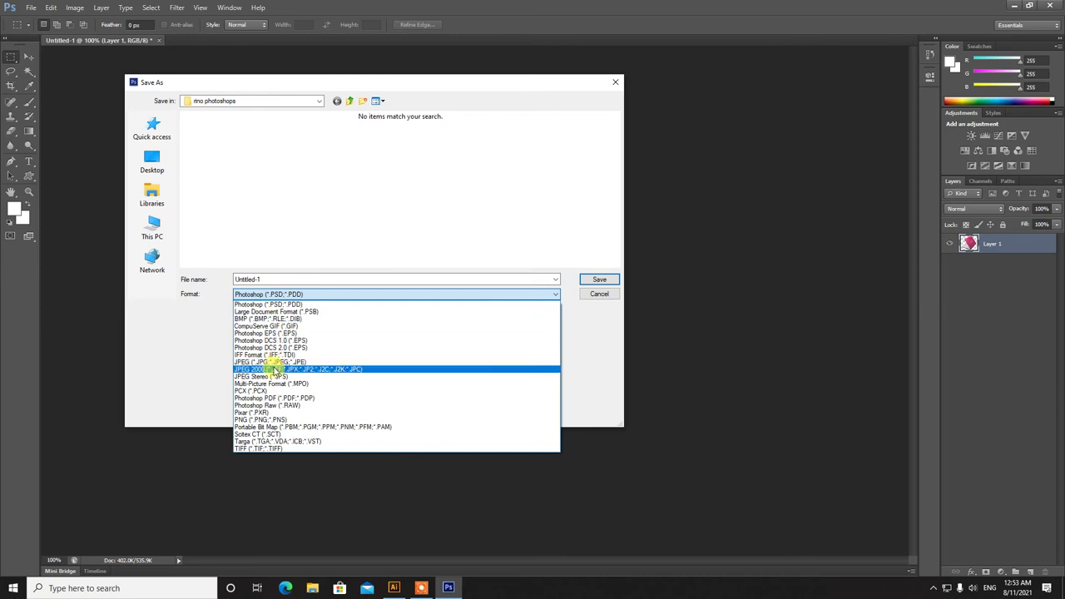
click(276, 421)
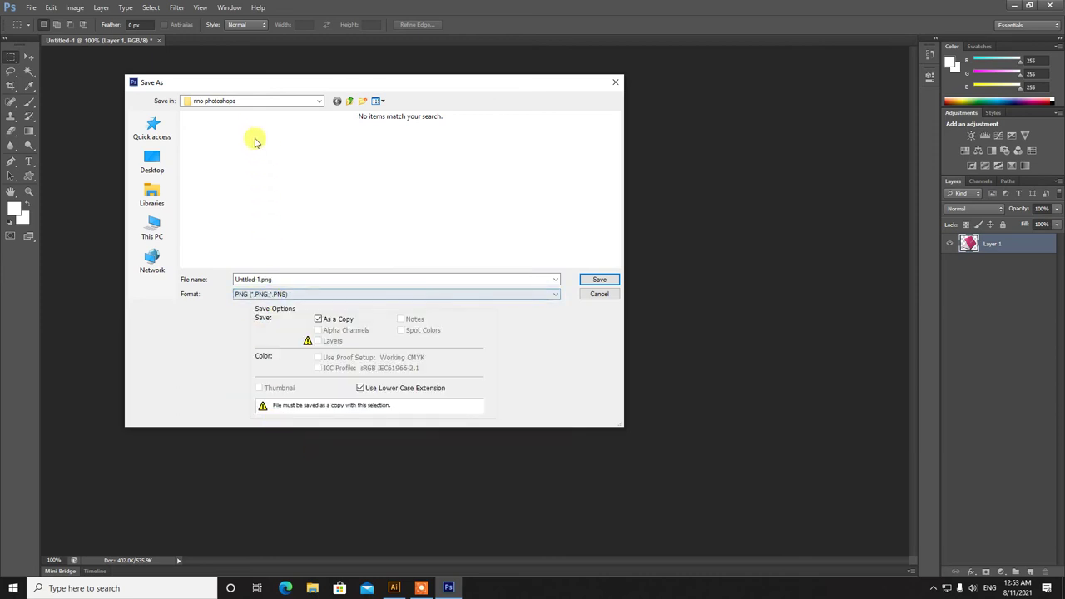
click(248, 103)
click(240, 123)
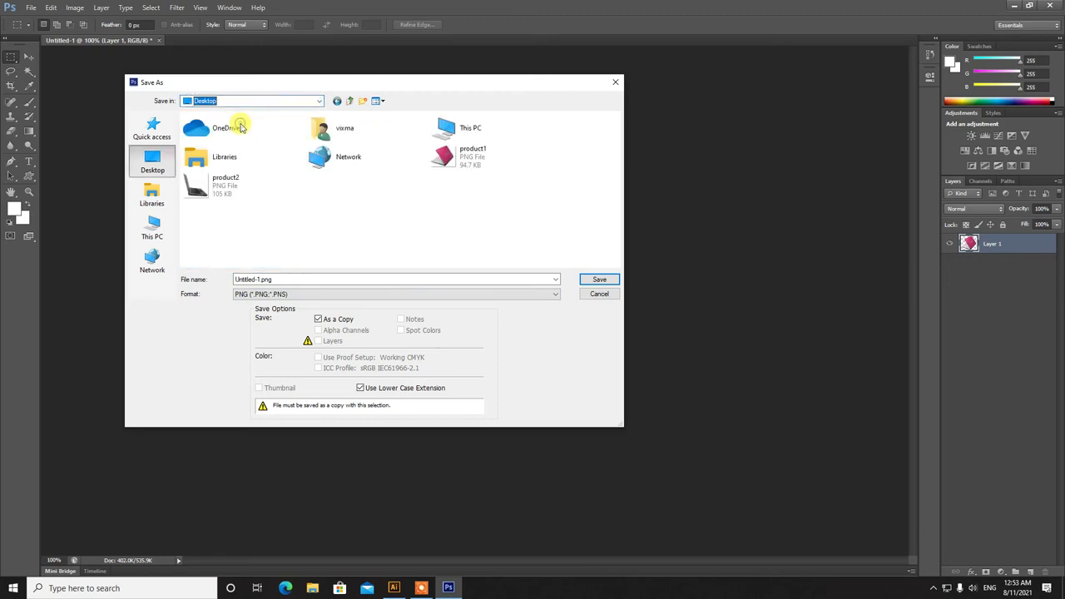
Save it as product1.png over the existing file, then close Untitled-1 without saving.
click(482, 158)
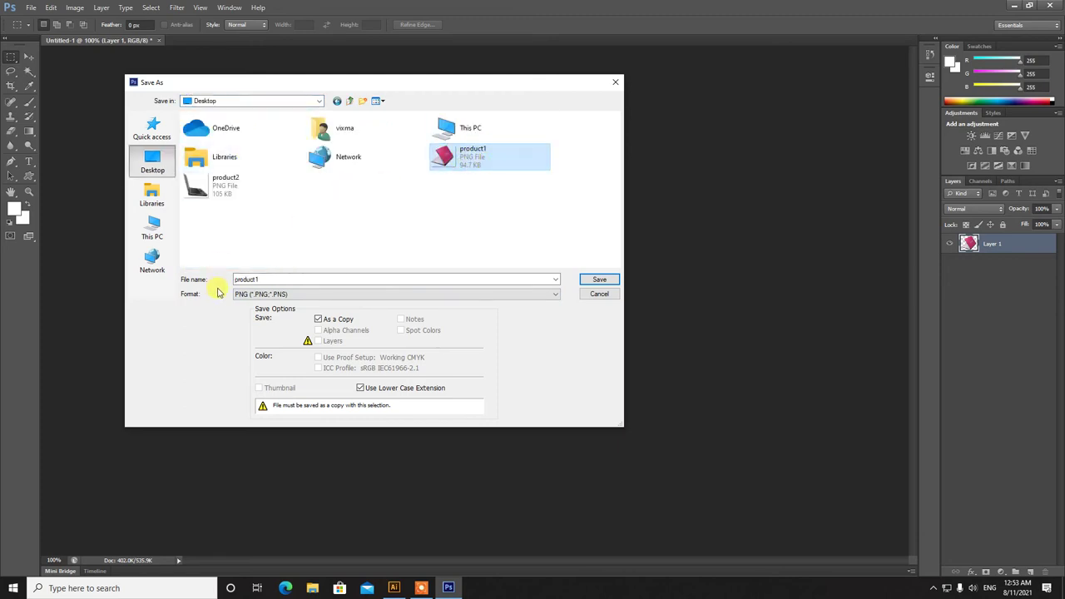
double_click(267, 279)
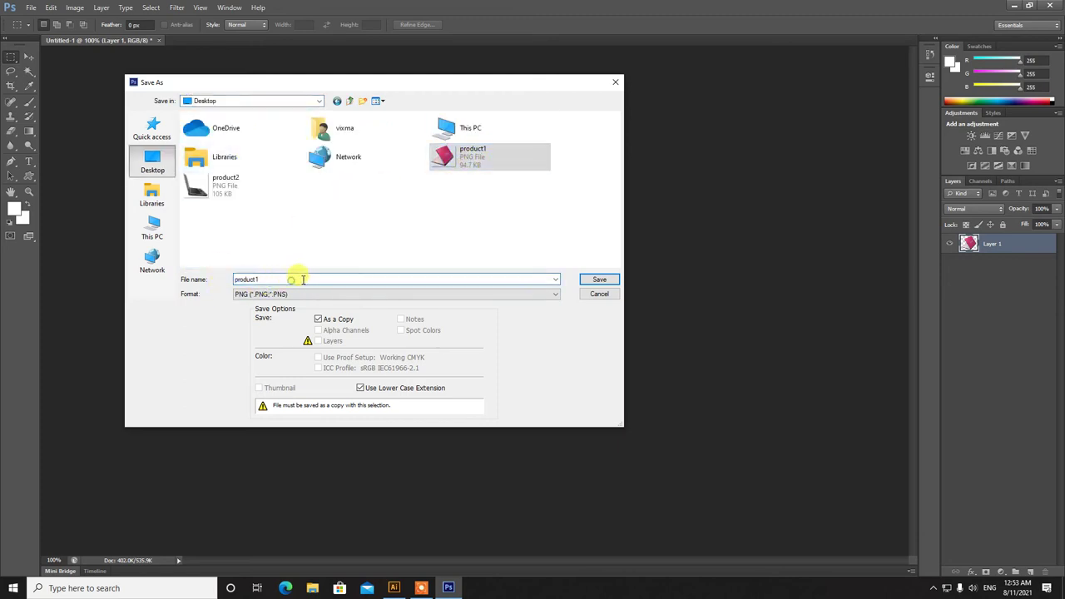
click(599, 281)
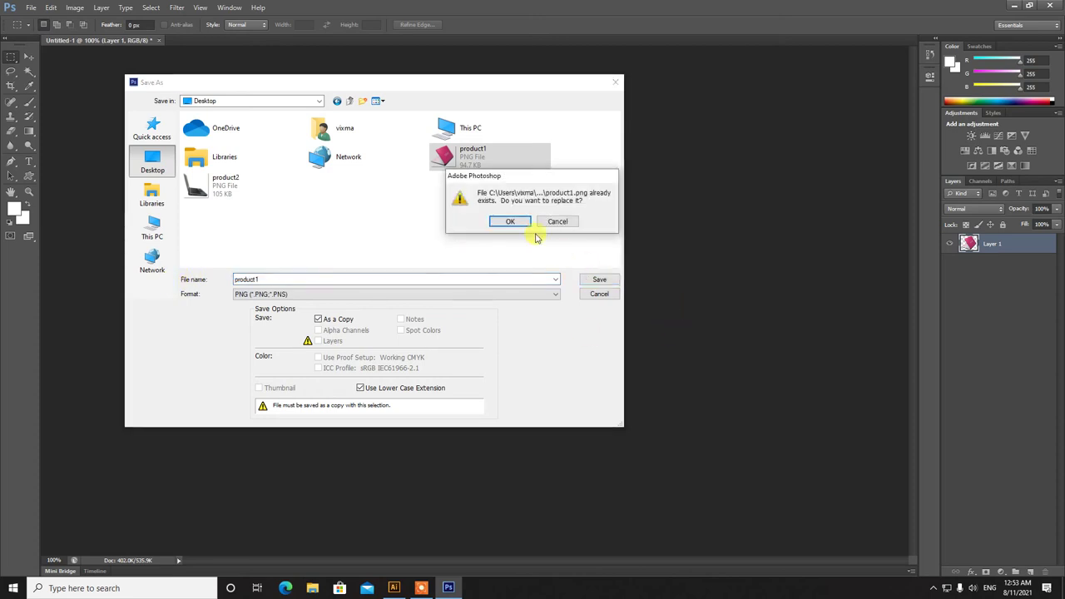
click(511, 222)
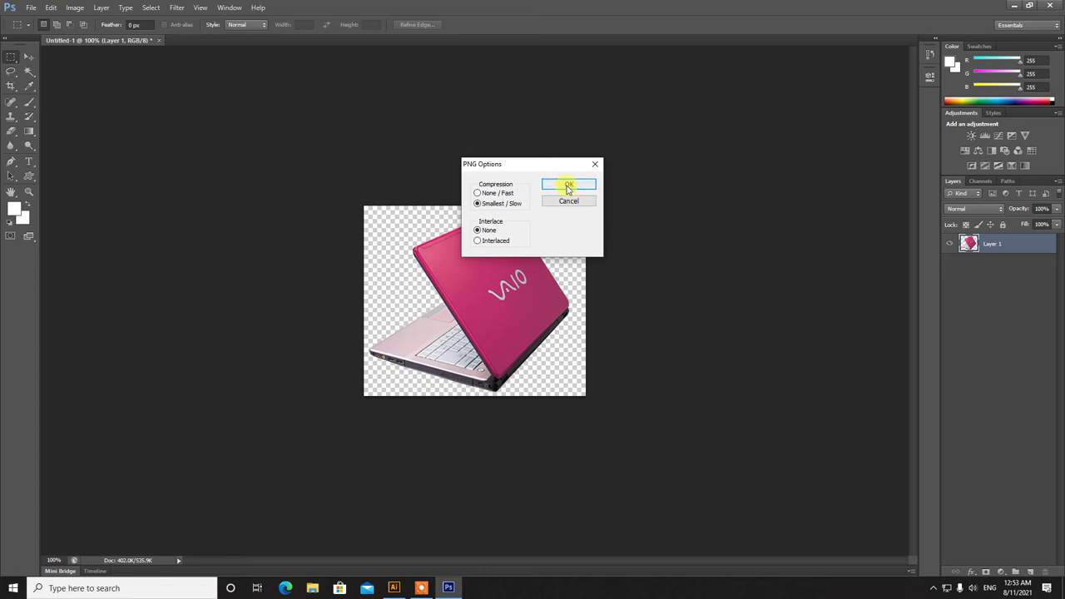
click(566, 185)
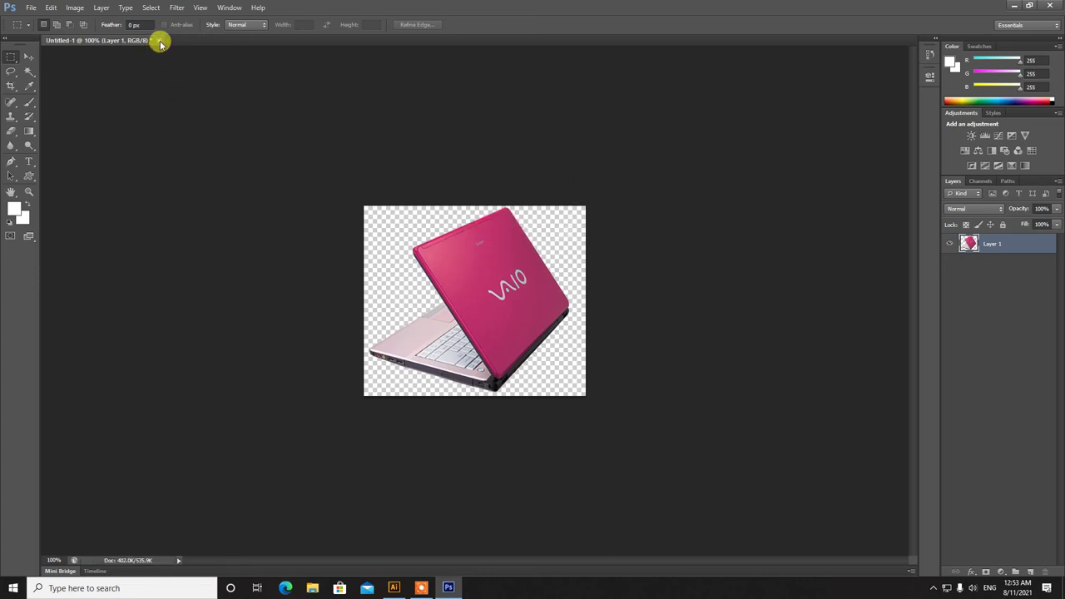
click(159, 40)
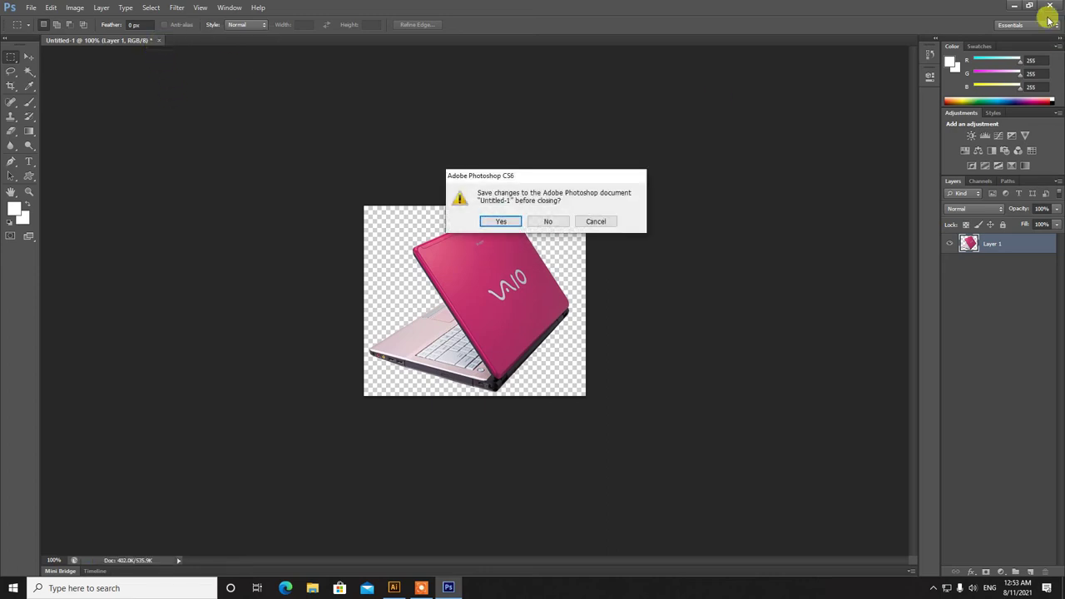
click(555, 222)
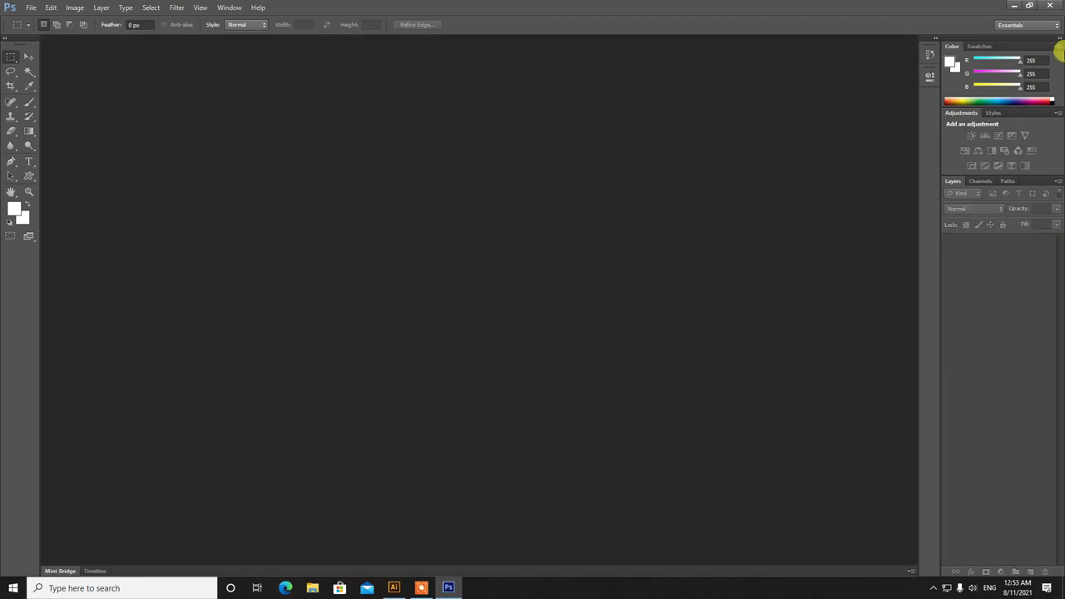
Close Photoshop, copy the product1 image file on the desktop, and restore Illustrator.
click(1050, 6)
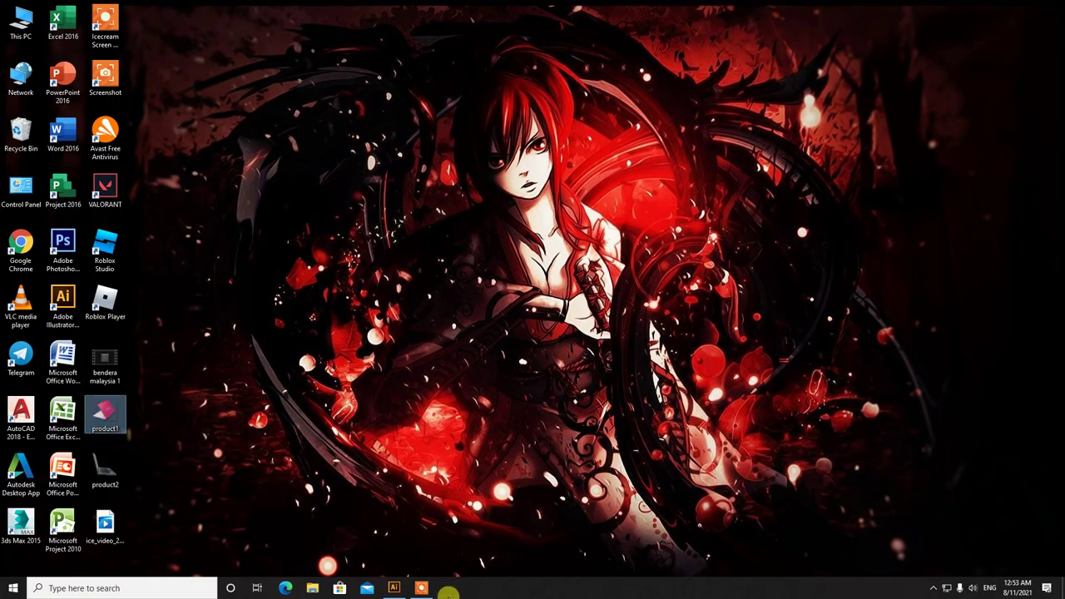
click(426, 588)
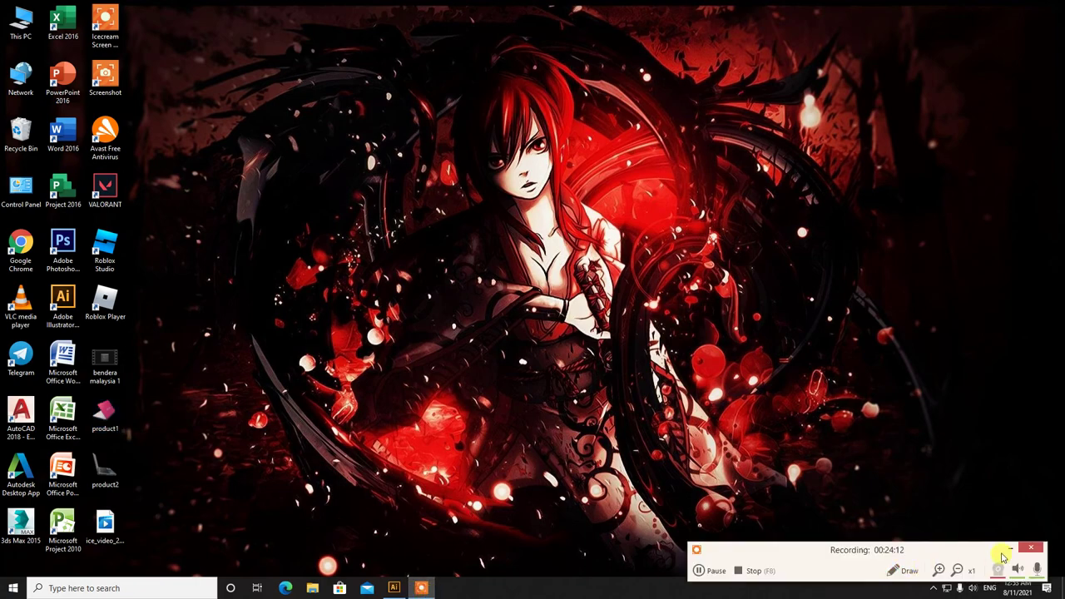
click(1013, 549)
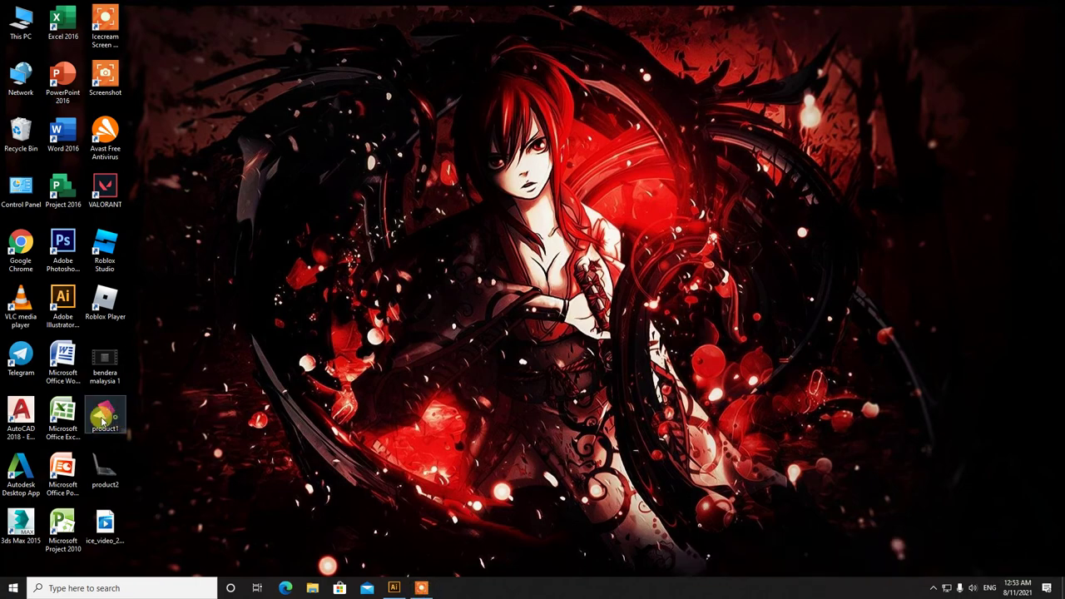
right_click(114, 420)
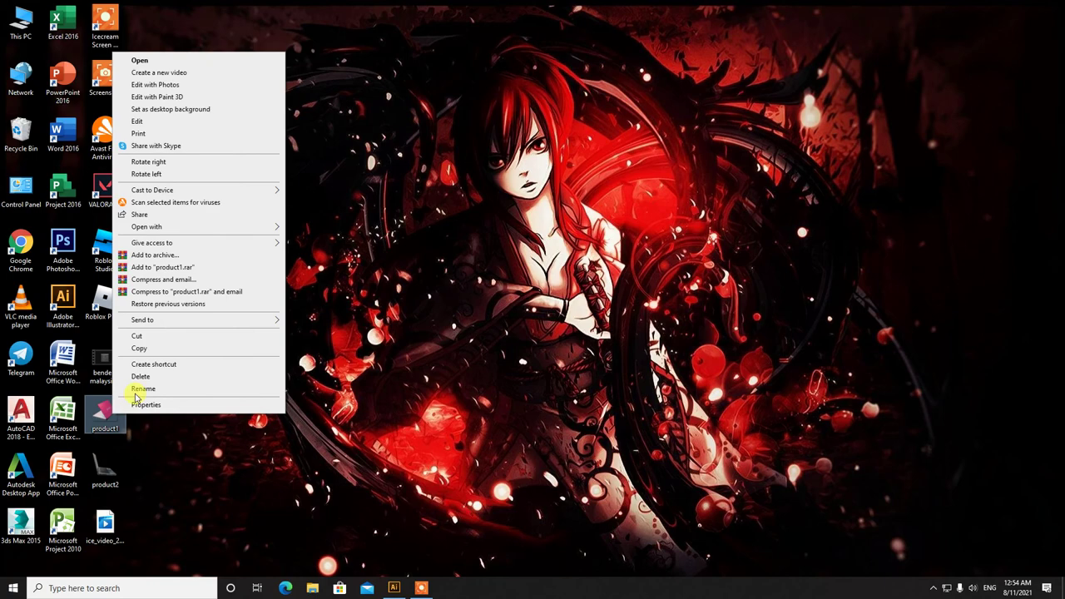
click(161, 347)
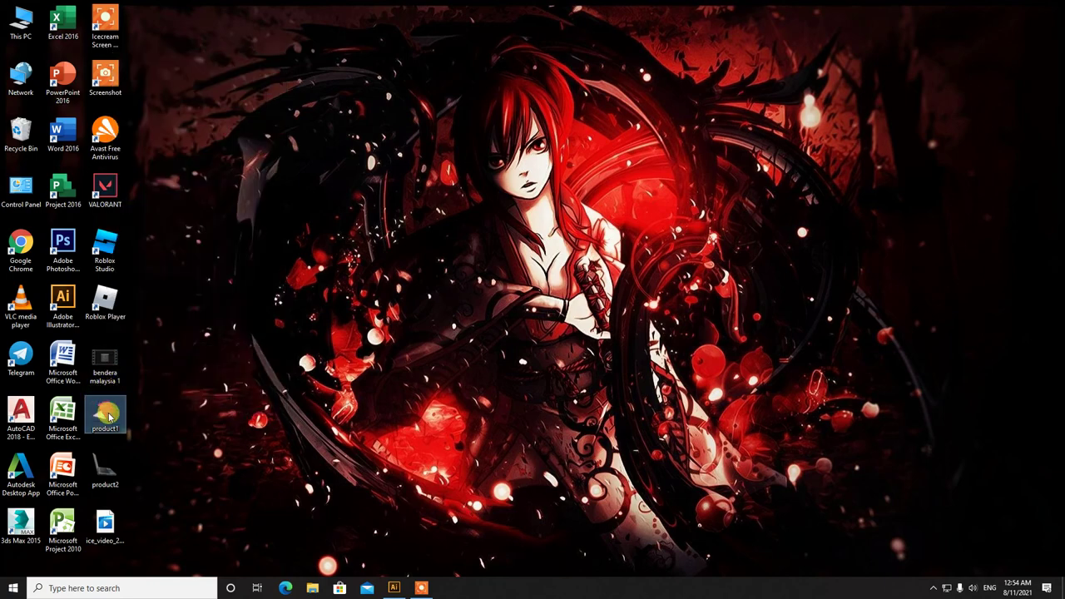
right_click(110, 416)
click(142, 347)
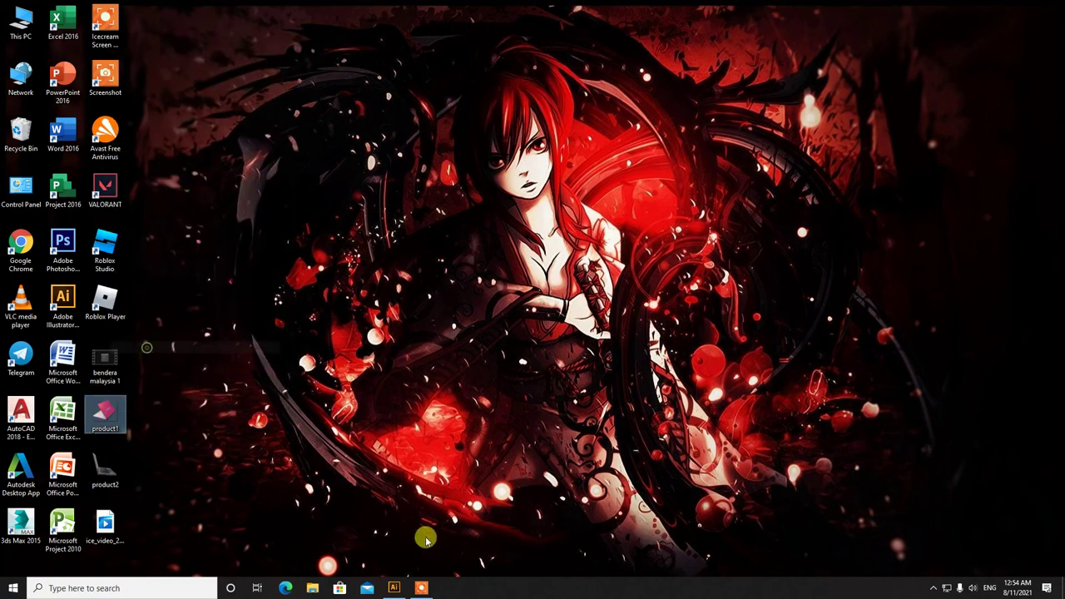
click(420, 588)
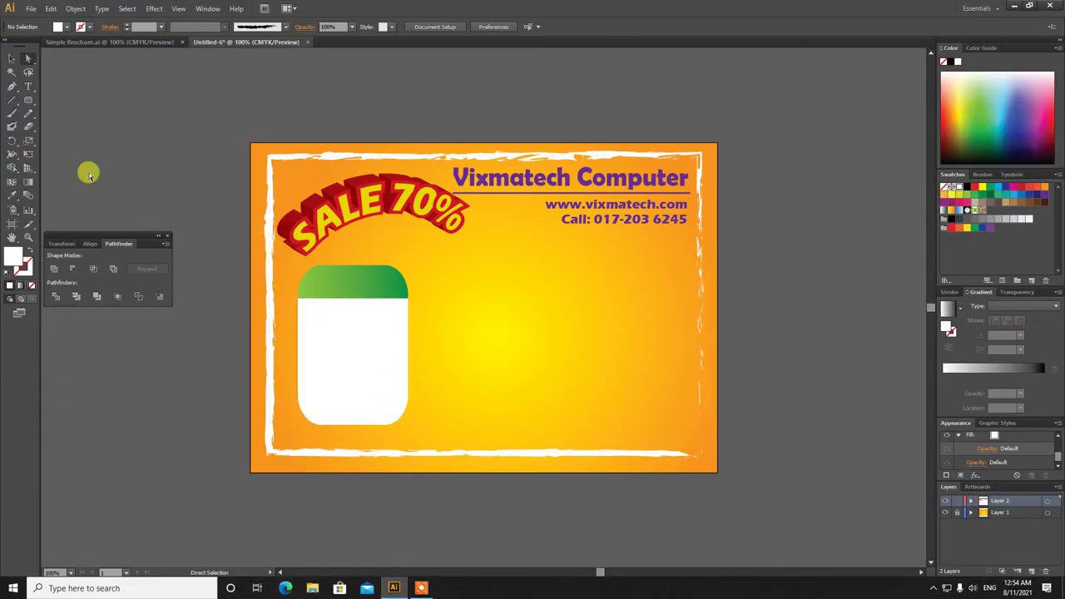
Paste and embed the product1 laptop image, shrink it, and set it on the green card top.
click(50, 8)
click(75, 72)
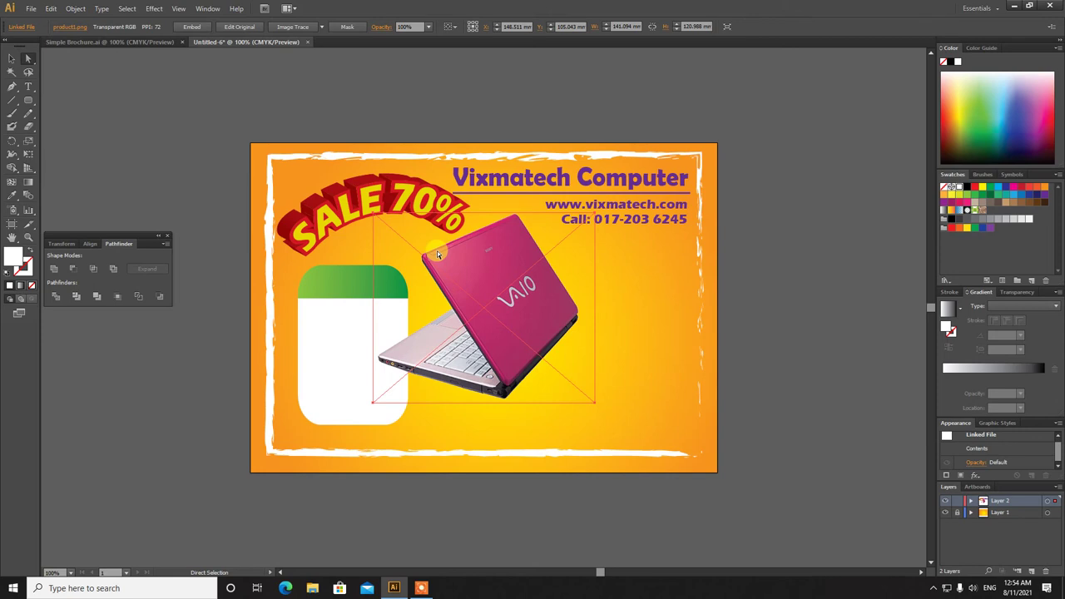
click(189, 27)
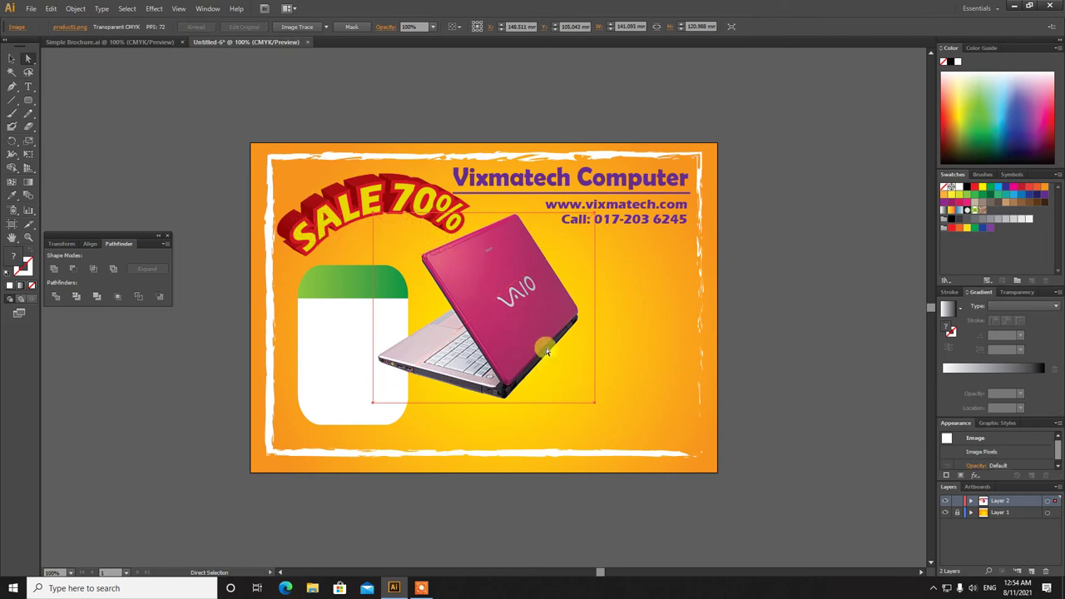
click(11, 58)
mouse_move(594, 402)
mouse_down()
mouse_move(465, 281)
mouse_move(372, 292)
mouse_up()
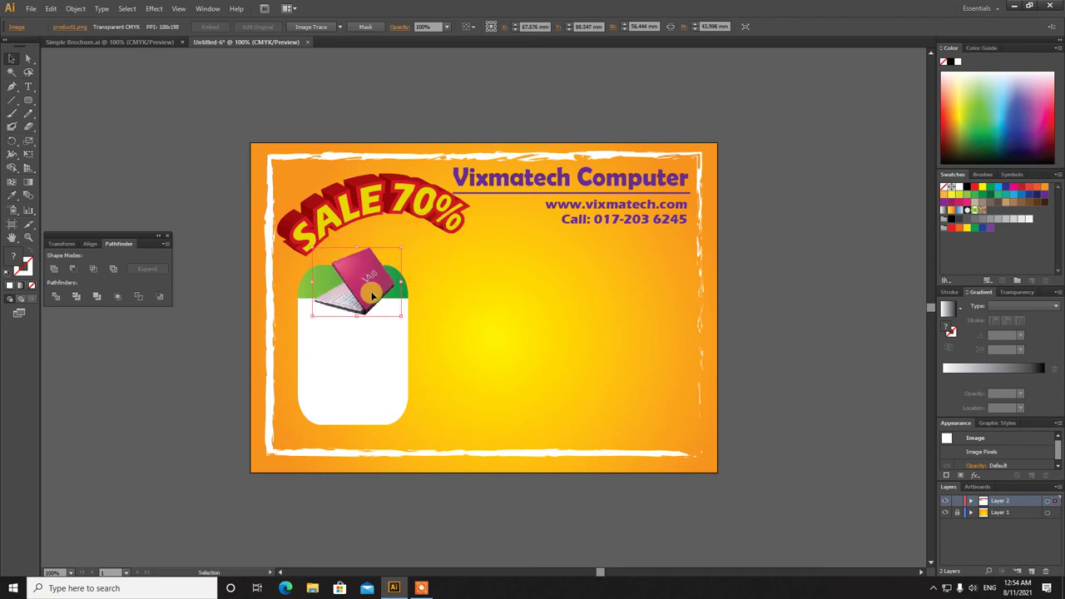
click(512, 337)
mouse_move(368, 286)
mouse_down()
mouse_move(387, 281)
mouse_move(383, 269)
mouse_up()
click(439, 273)
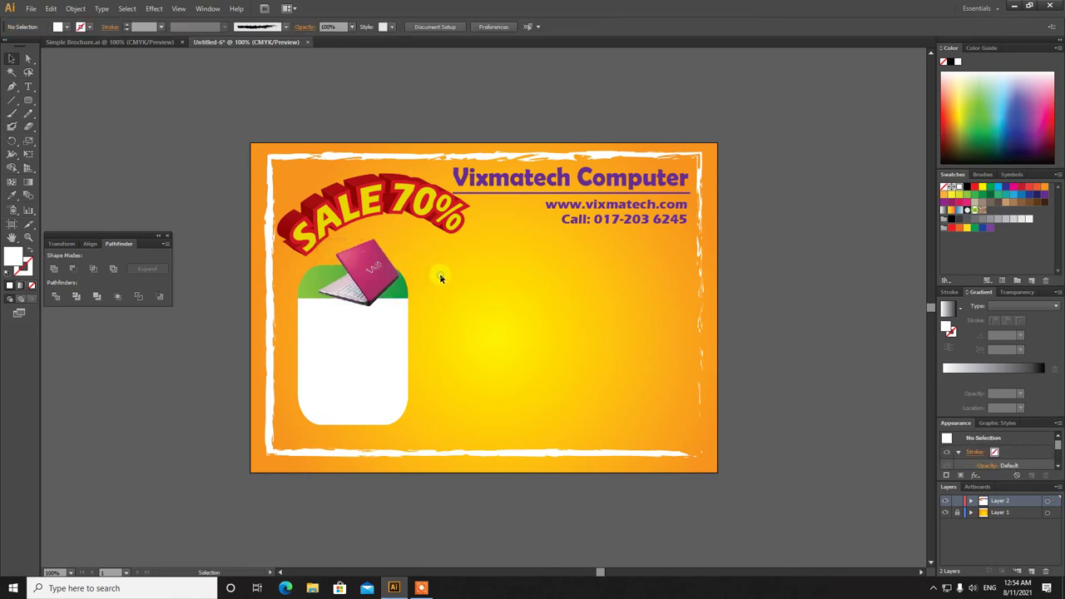
Inspect the font of the spec text in the finished Simple Brochure document.
click(108, 41)
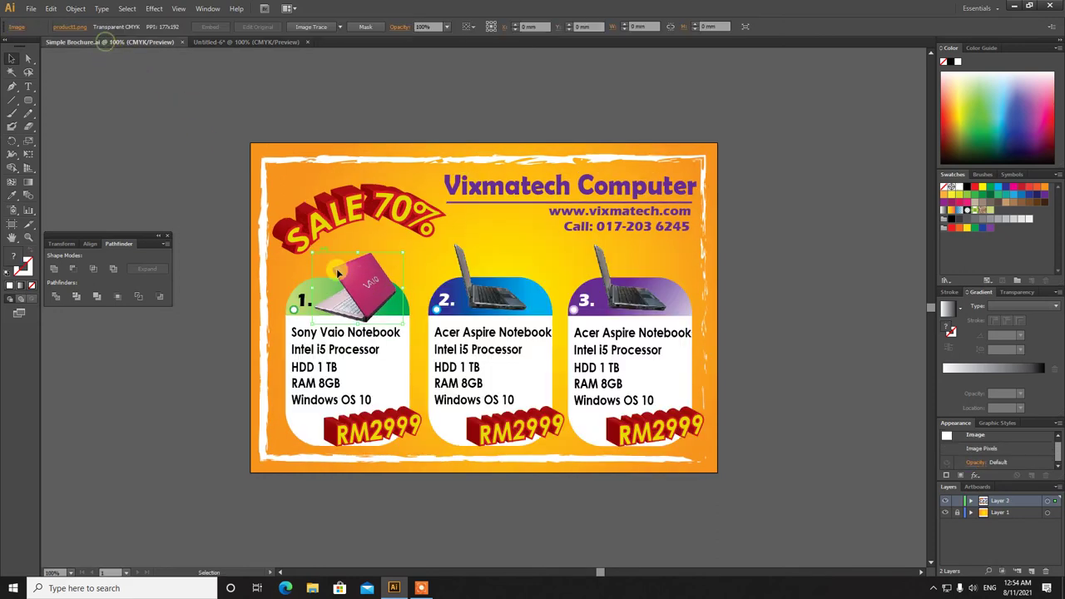
click(358, 348)
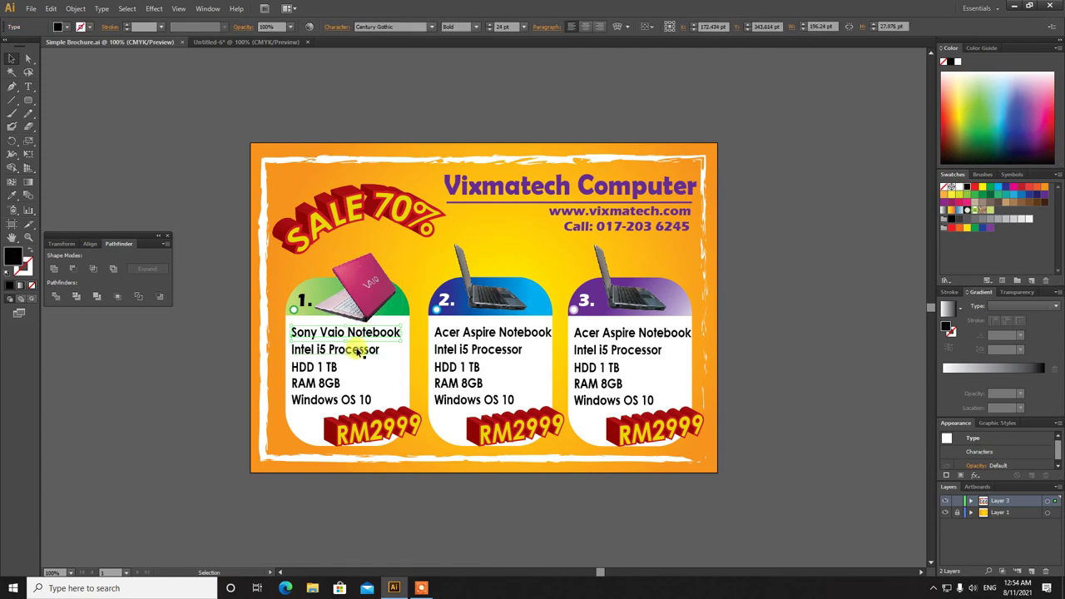
click(326, 400)
click(349, 333)
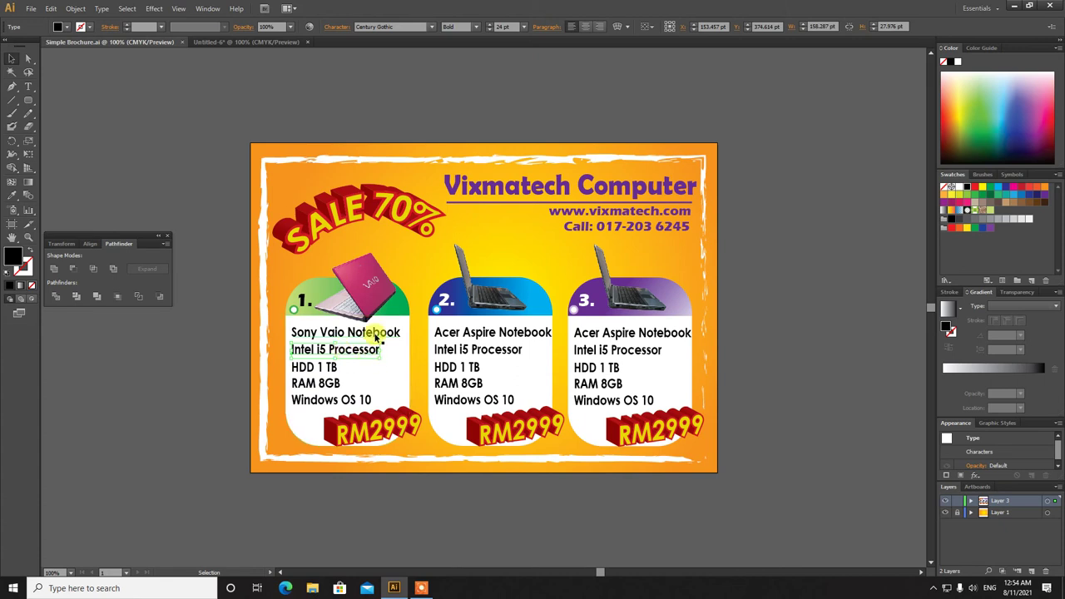
Type the heading 'Sony Vaio Notebook' beside the laptop card in Untitled-6.
click(229, 41)
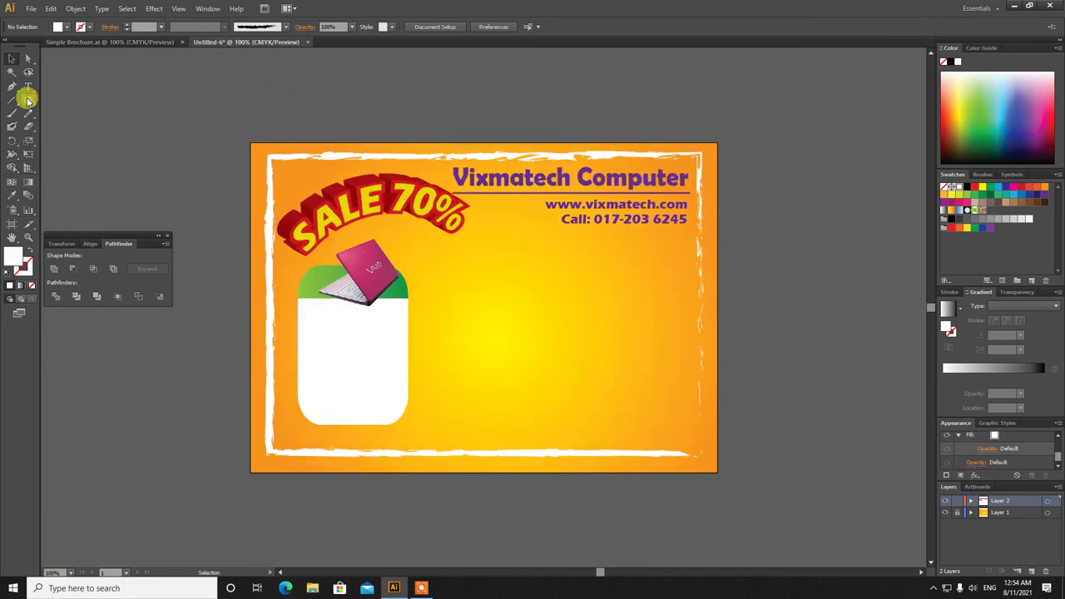
click(28, 86)
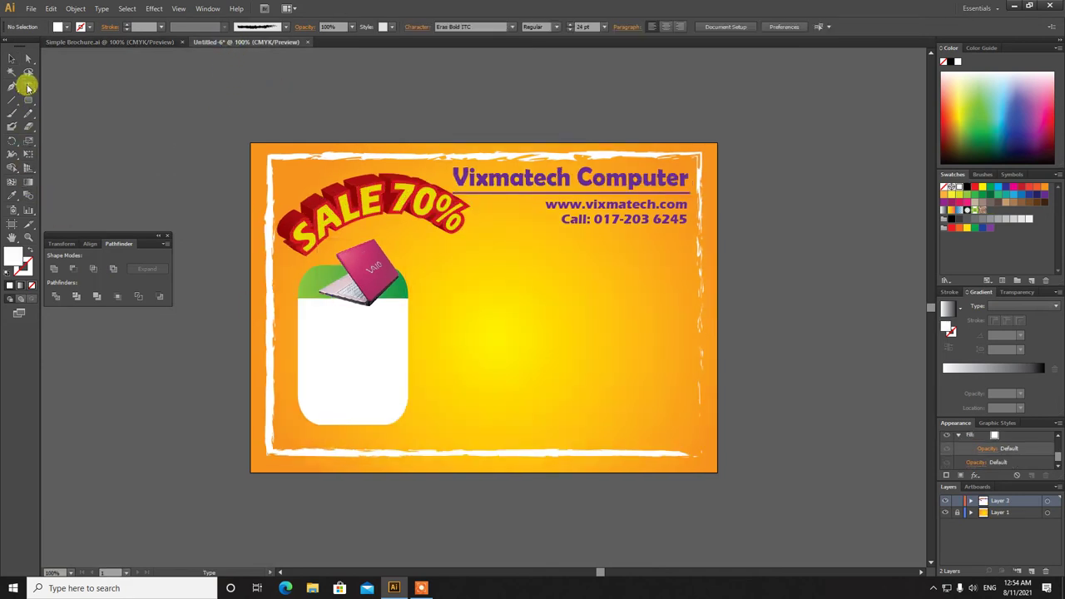
click(454, 296)
text(Sony Vaio Notebook)
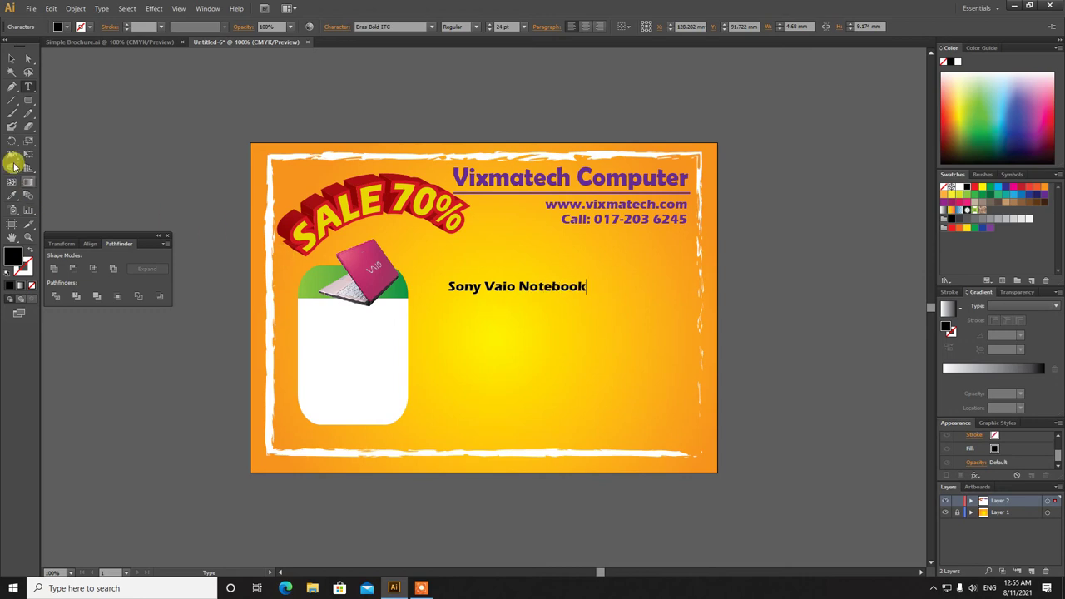
click(10, 64)
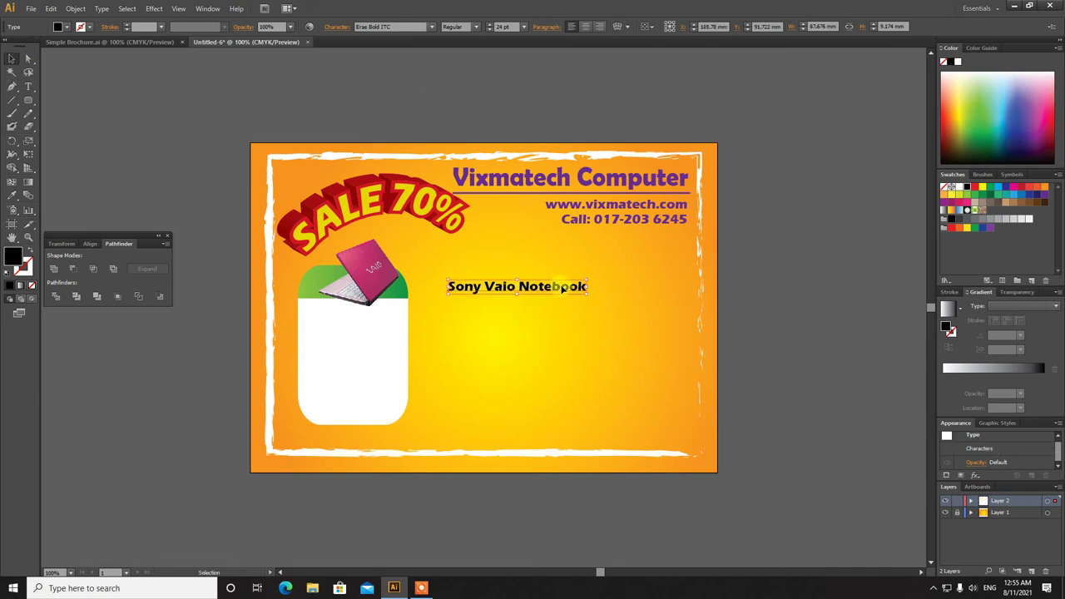
Set the Sony Vaio Notebook heading to Century Gothic Bold at 24 pt.
click(432, 27)
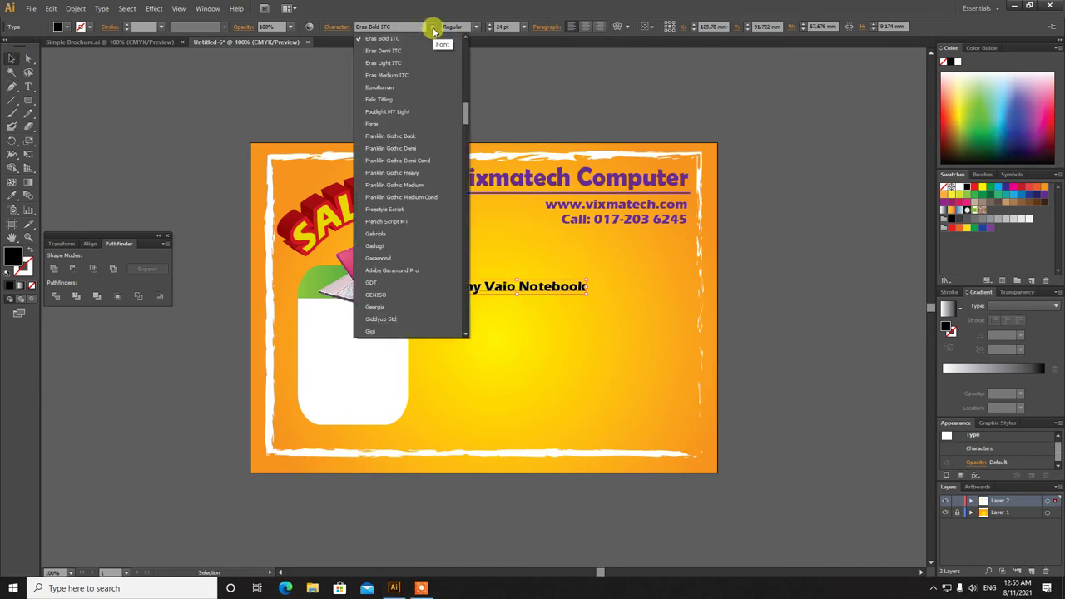
click(432, 28)
click(524, 27)
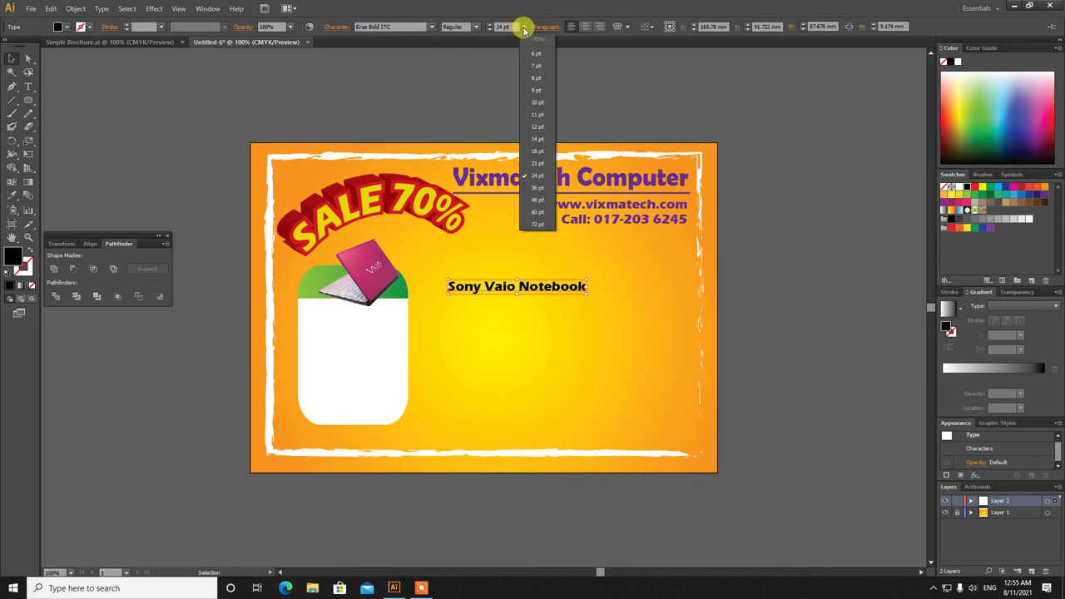
click(524, 28)
right_click(555, 290)
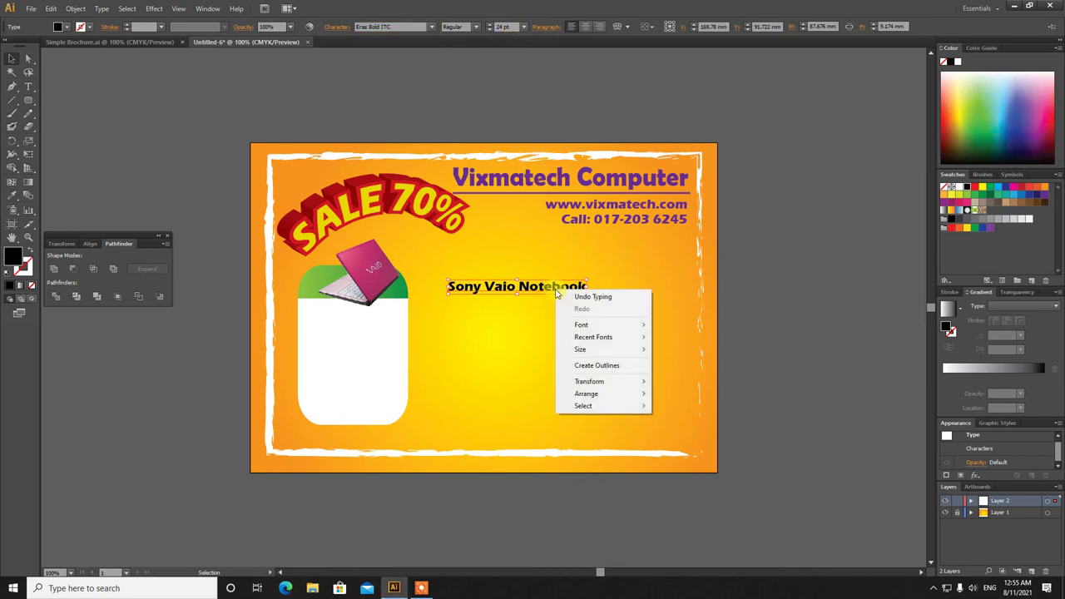
mouse_move(580, 325)
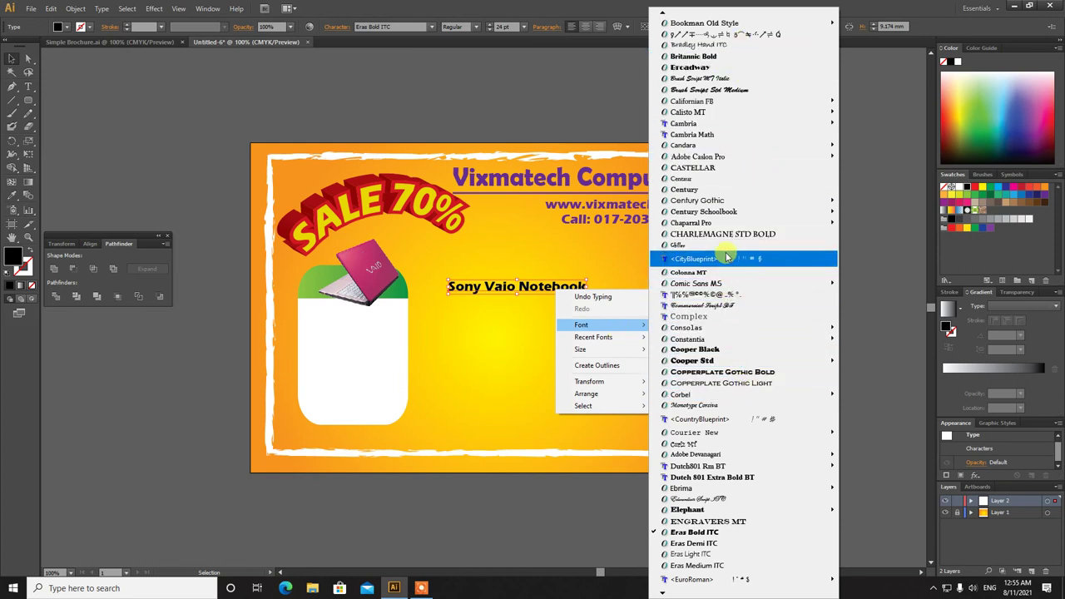
mouse_move(697, 201)
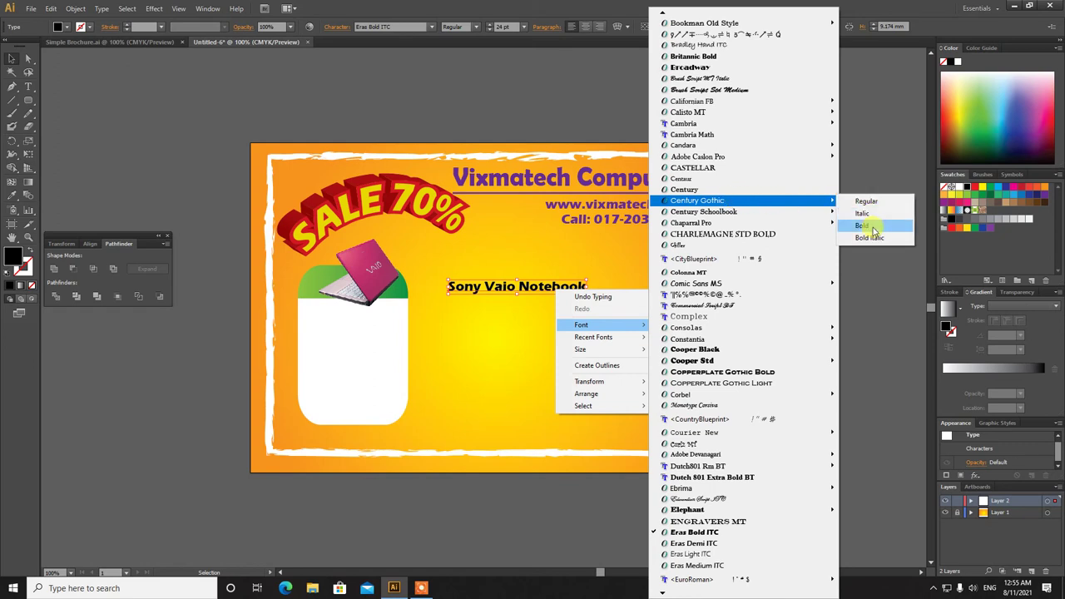
click(872, 230)
click(523, 27)
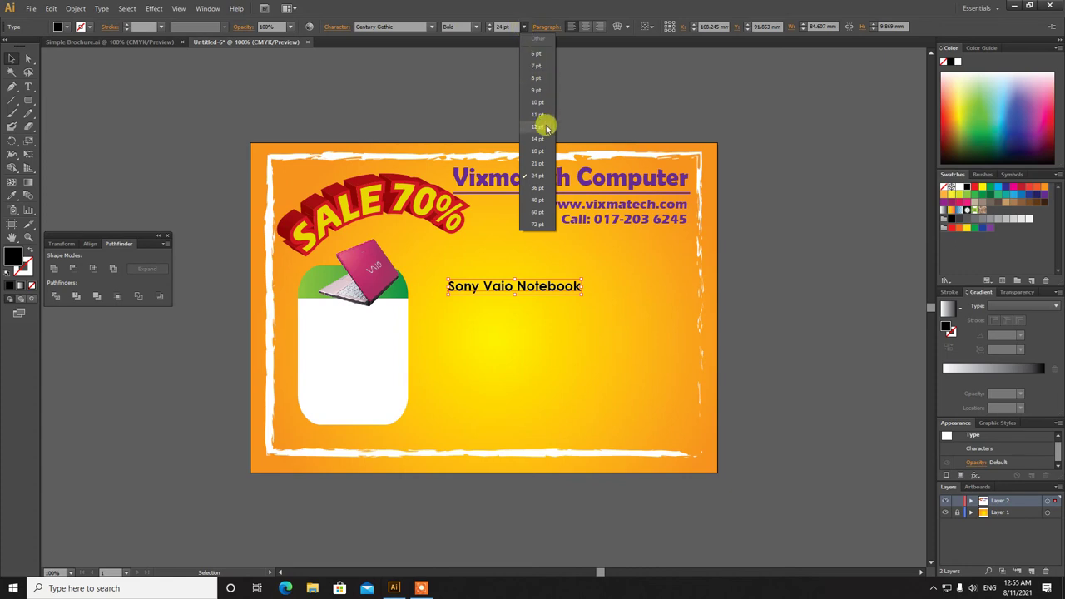
click(547, 127)
click(524, 27)
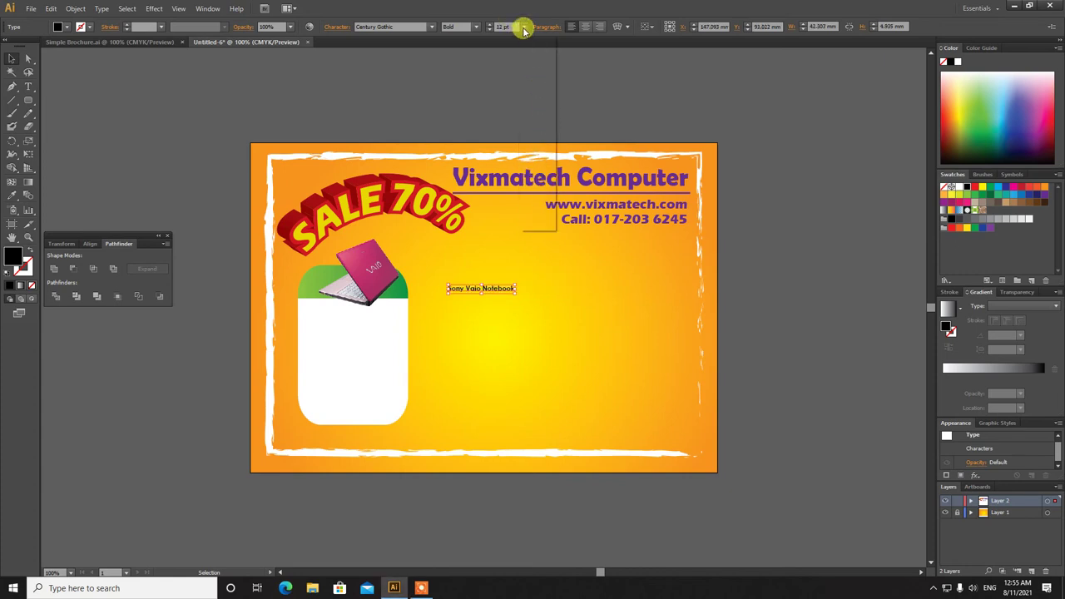
click(541, 185)
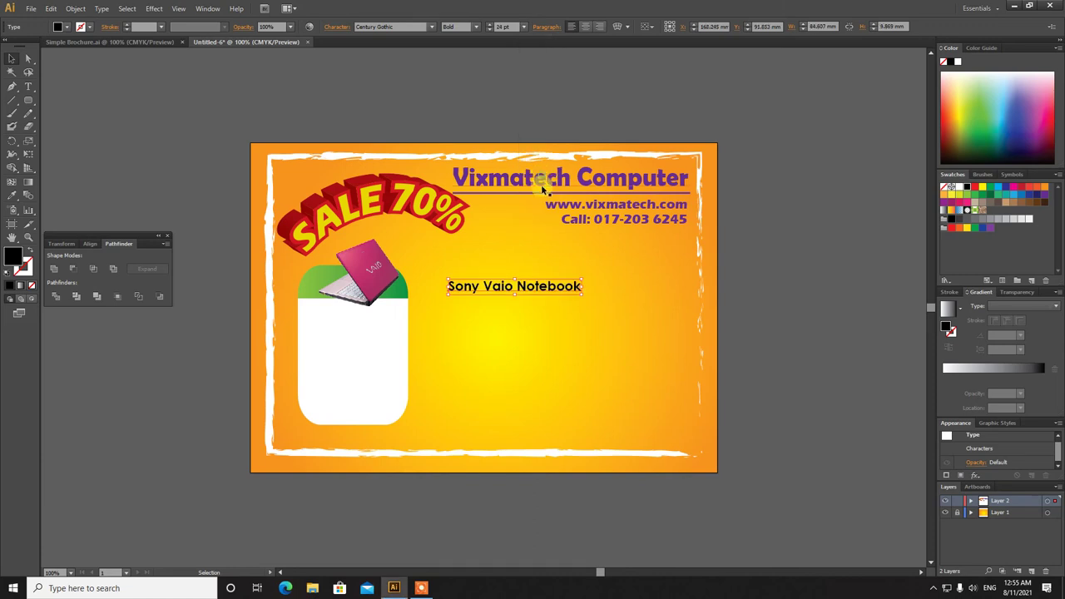
Move the heading onto the first white card and shrink it to fit the card width.
drag(544, 294, 397, 316)
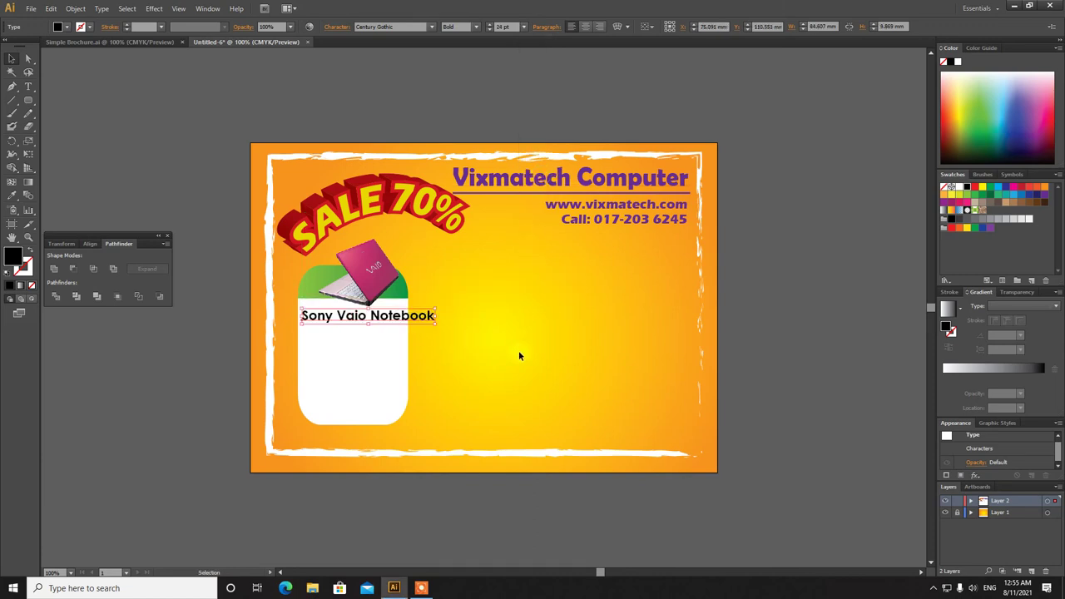
click(104, 42)
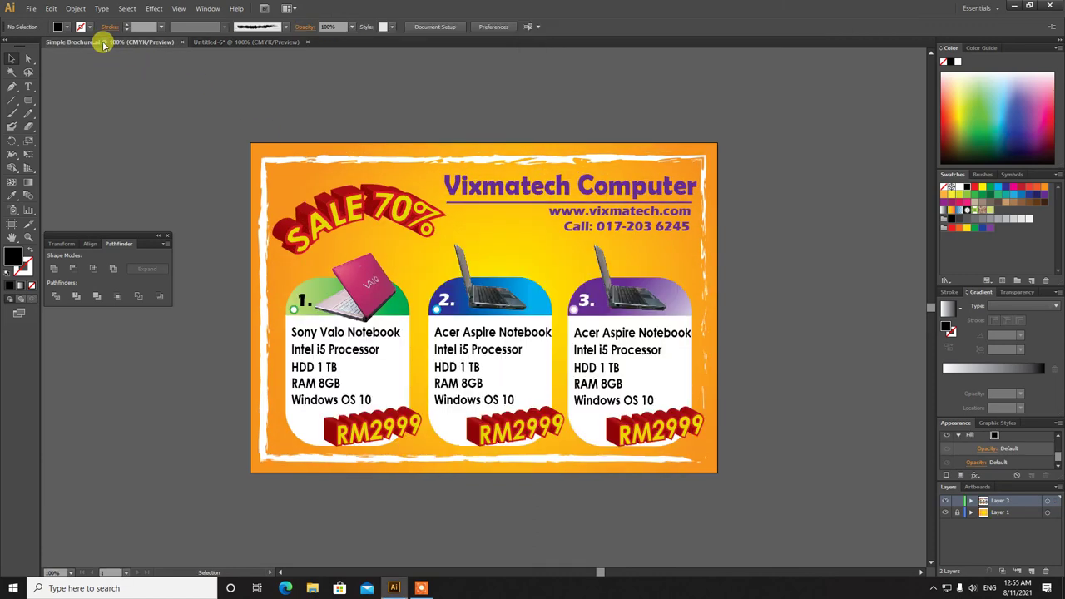
click(241, 42)
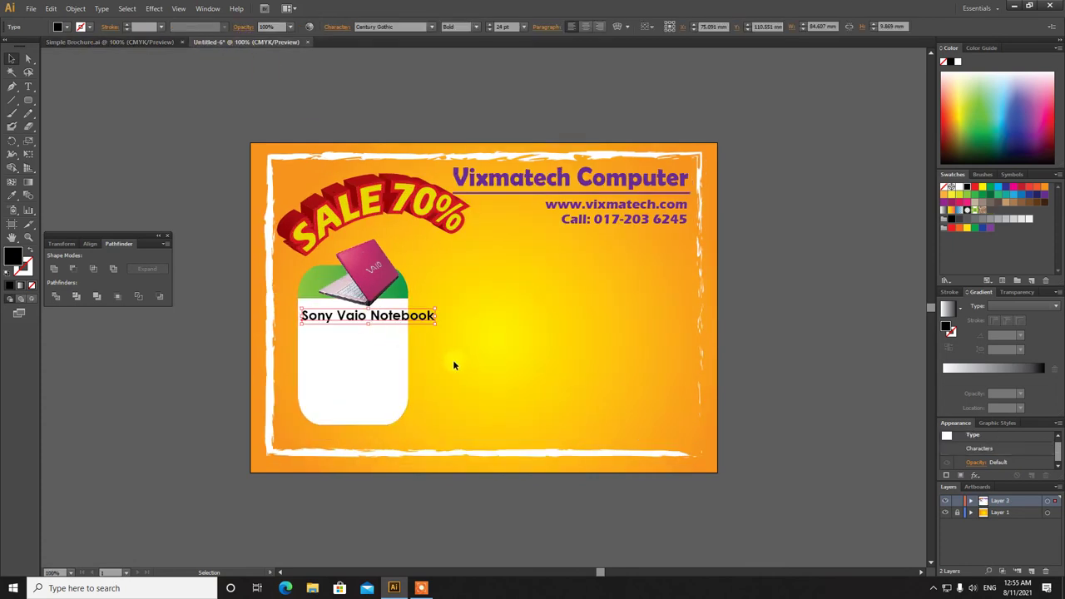
right_click(419, 318)
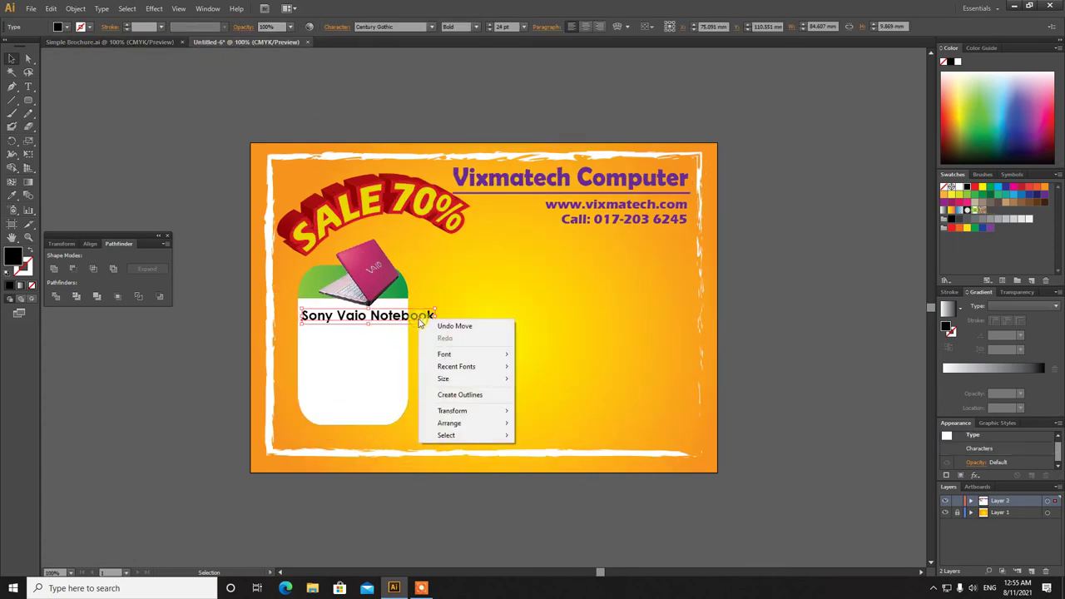
mouse_move(444, 378)
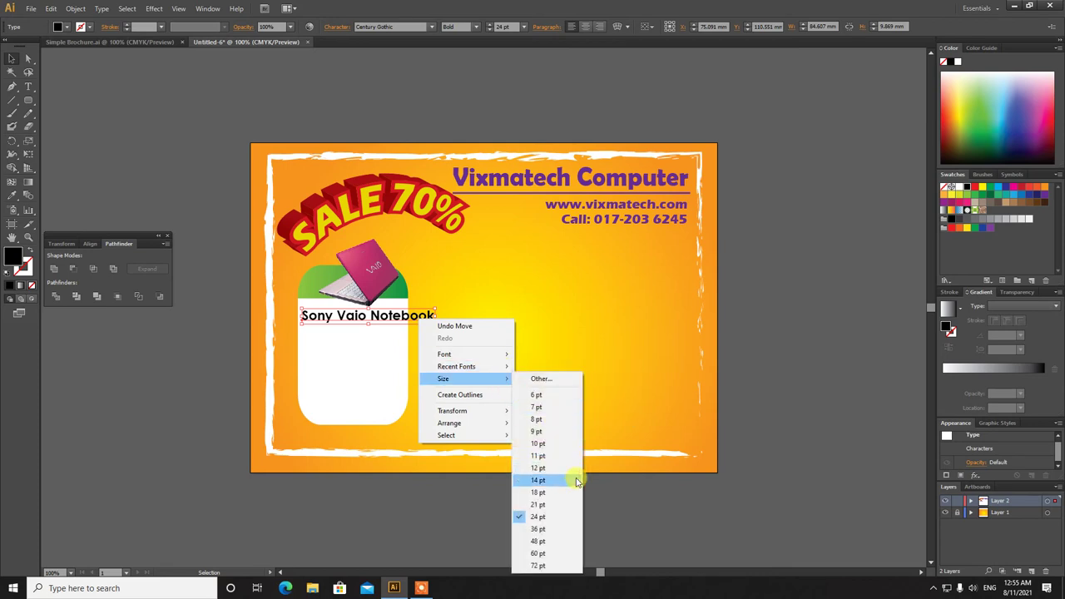
click(559, 503)
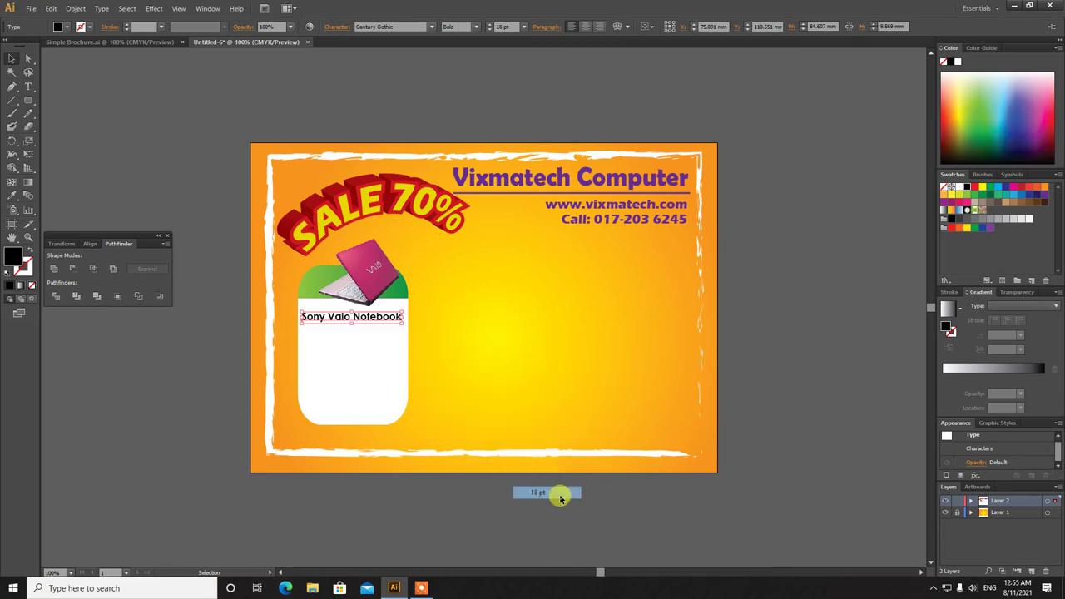
click(498, 329)
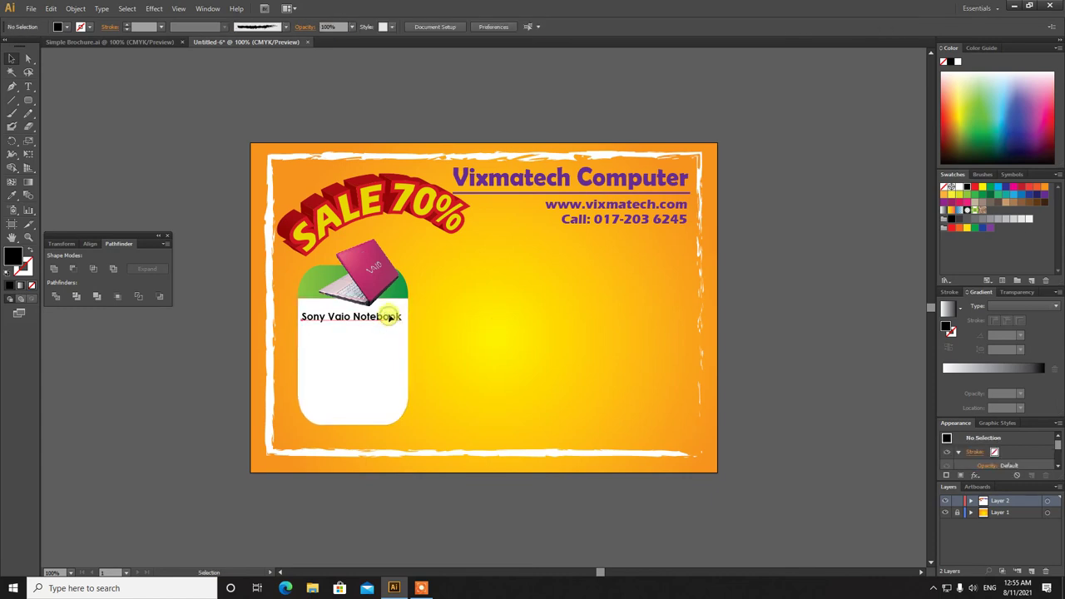
Add an 'Intel Processor i3' line under the heading from a pasted copy of it.
drag(388, 317, 389, 315)
click(435, 314)
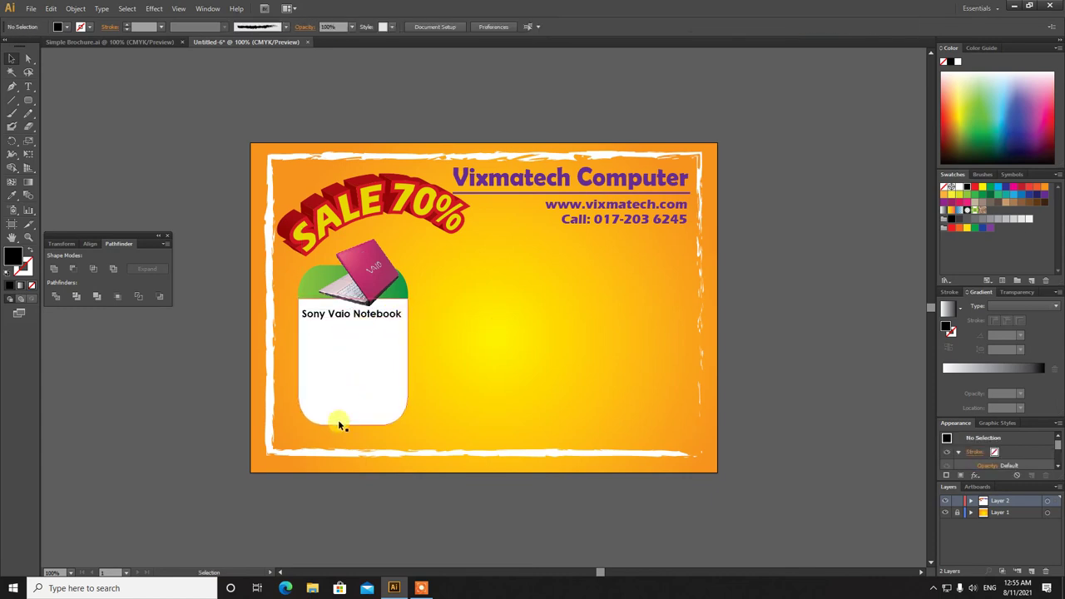
click(382, 319)
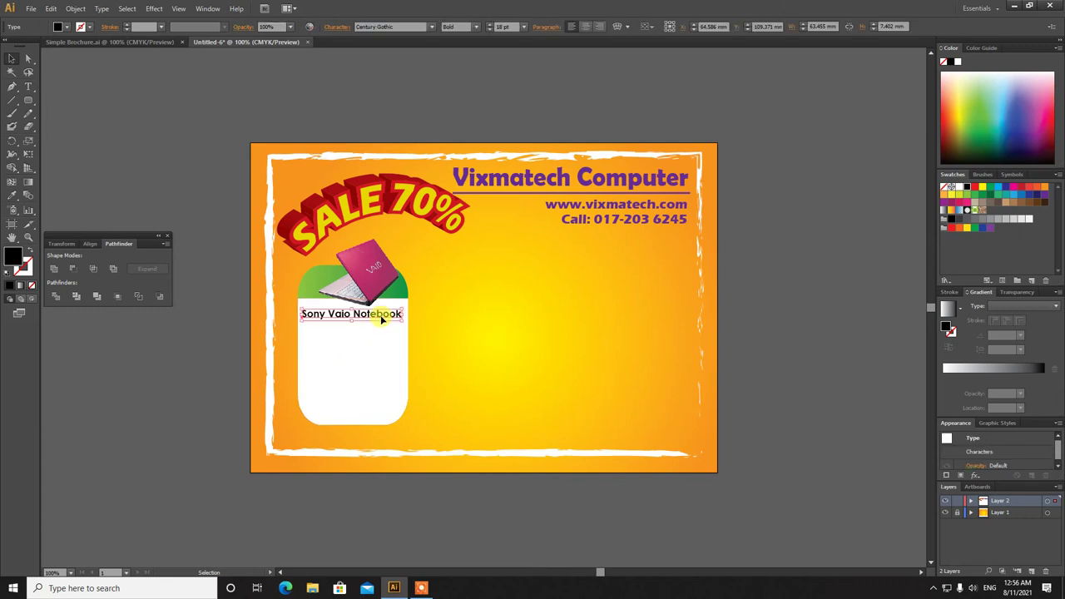
click(51, 8)
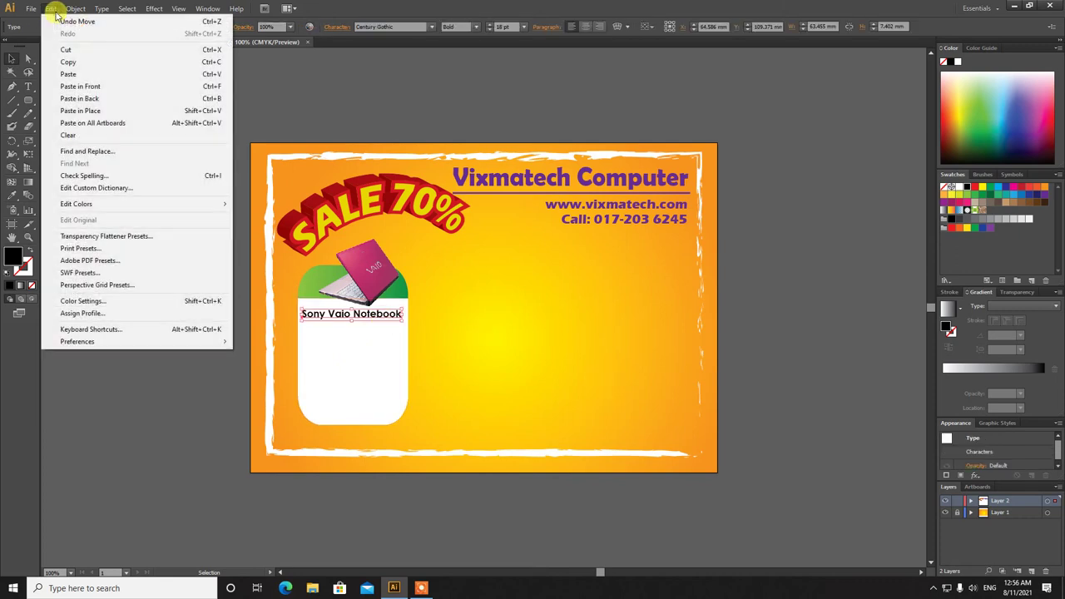
click(84, 70)
click(51, 9)
click(83, 74)
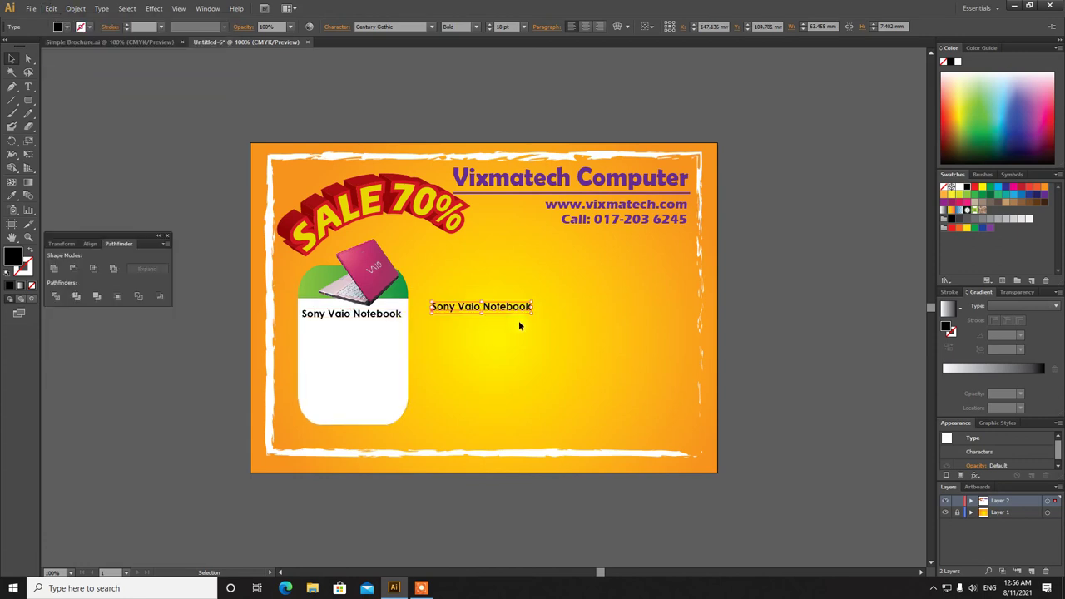
drag(520, 308, 391, 330)
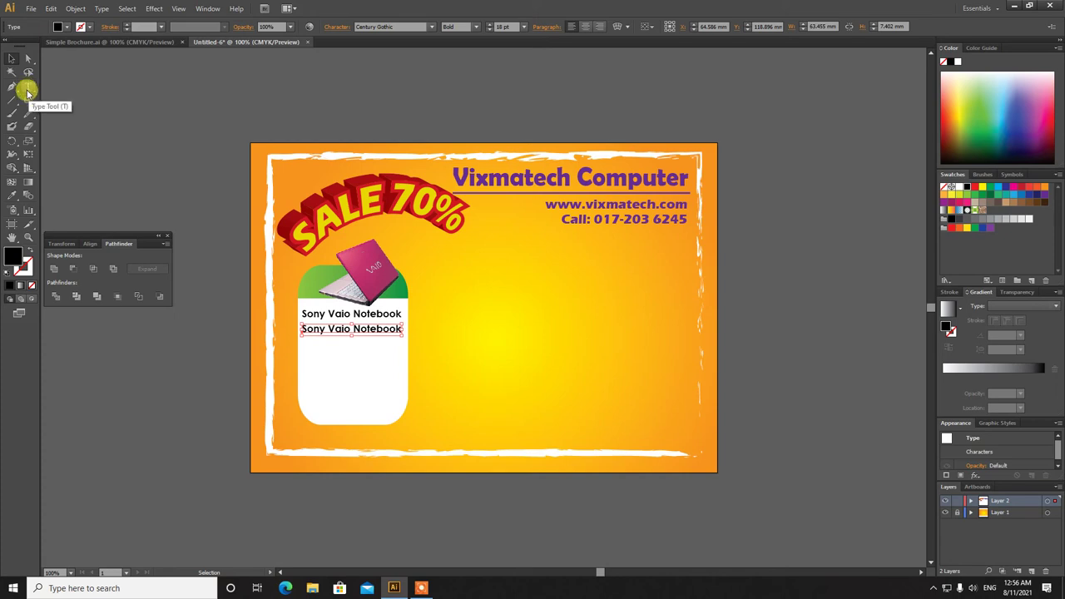
click(28, 88)
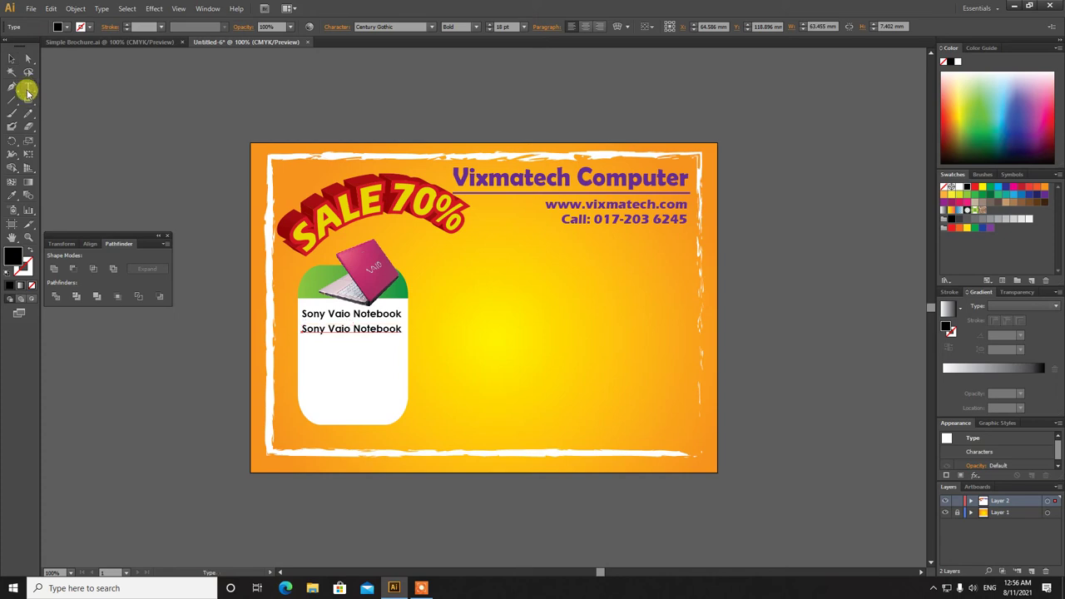
click(403, 328)
text(Intel Processor i3)
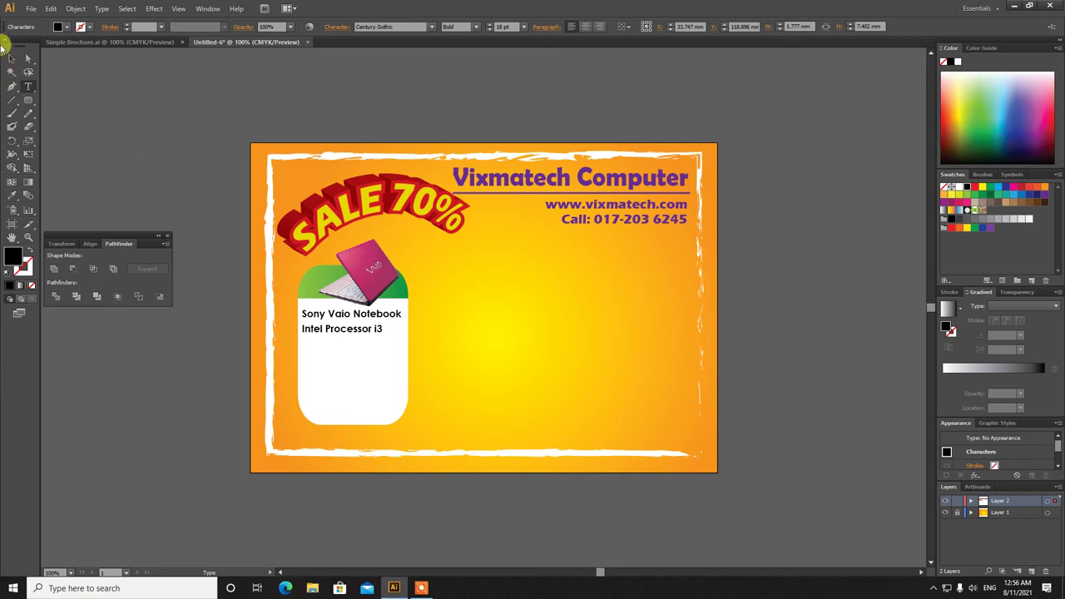
click(12, 58)
click(50, 77)
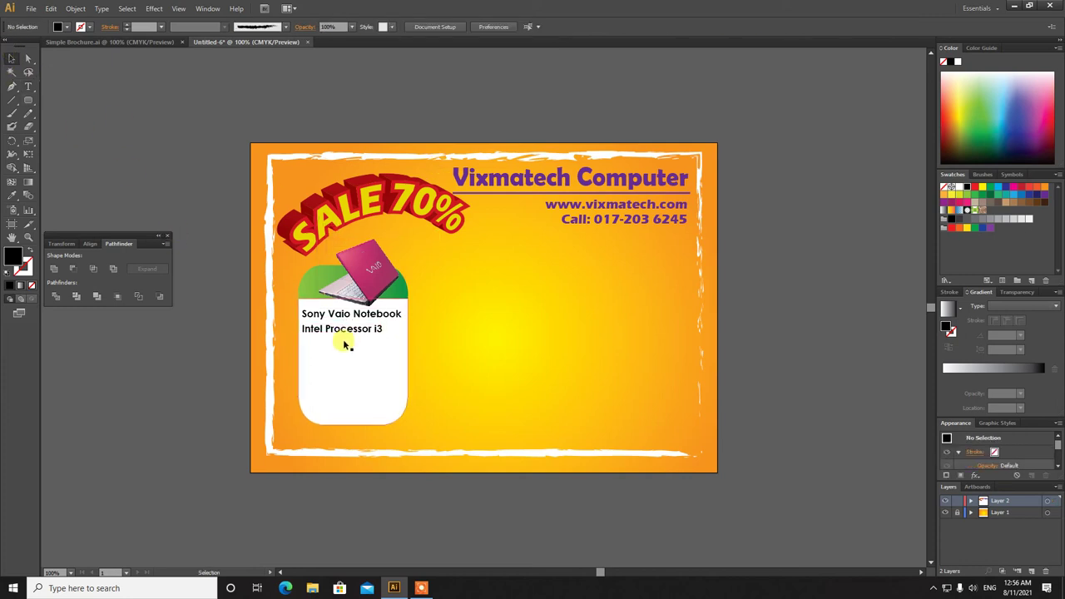
Add an 'HDD 1 TB' line below the processor line.
click(350, 329)
click(50, 8)
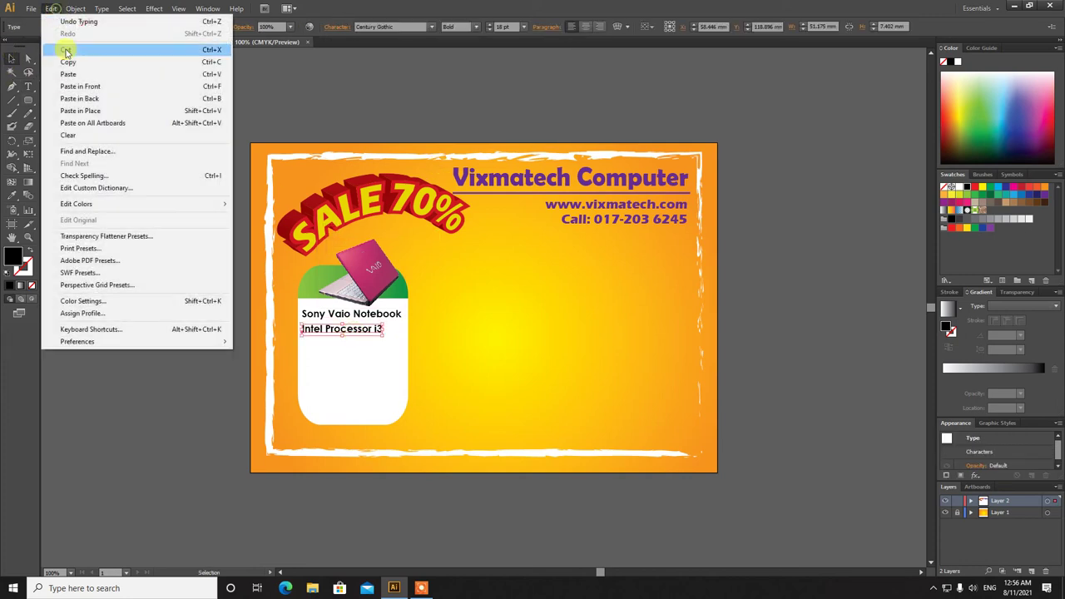
click(59, 73)
drag(497, 310, 366, 346)
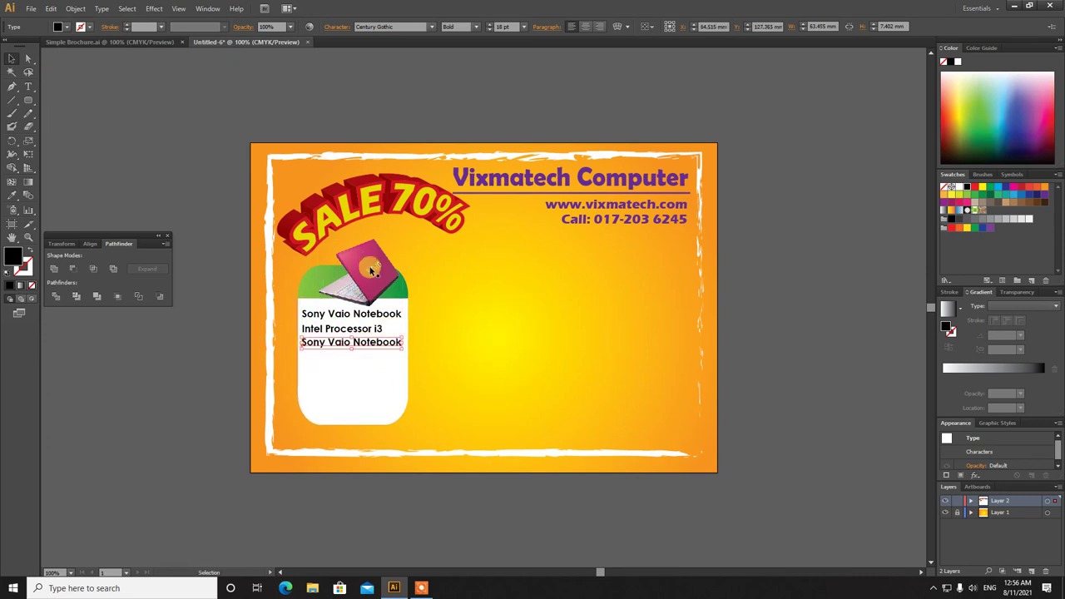
click(28, 88)
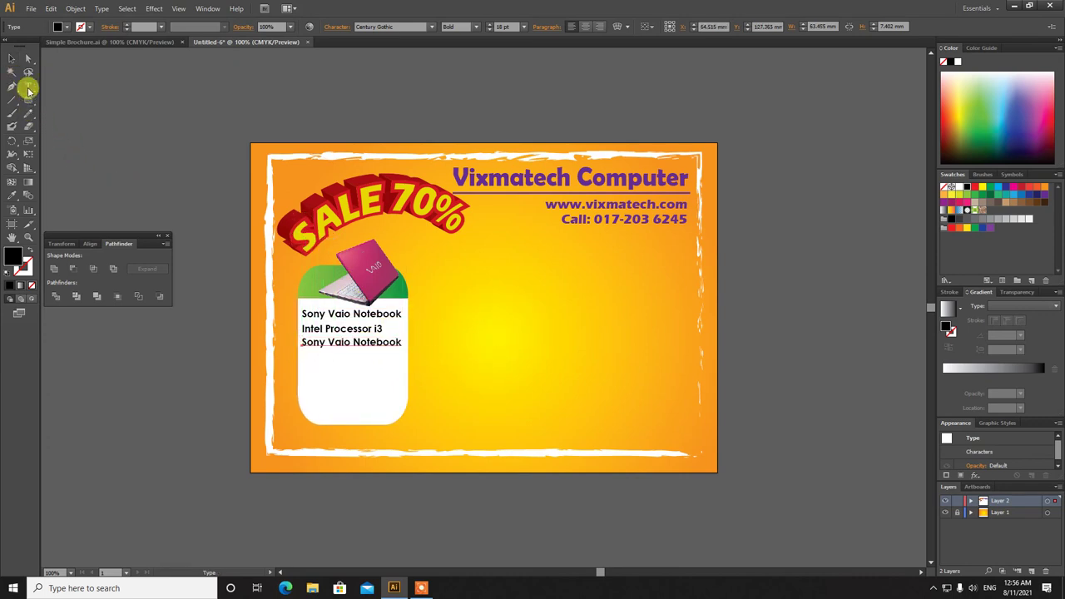
click(396, 340)
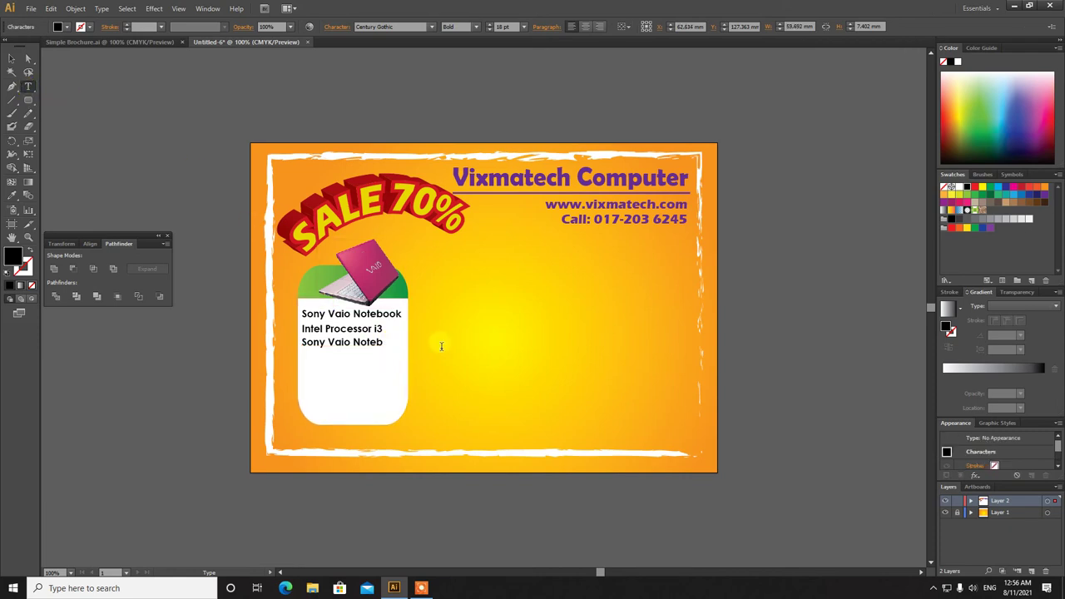
key(BackSpace)
key(BackSpace)
key(BackSpace)
text(HDD 1 TB)
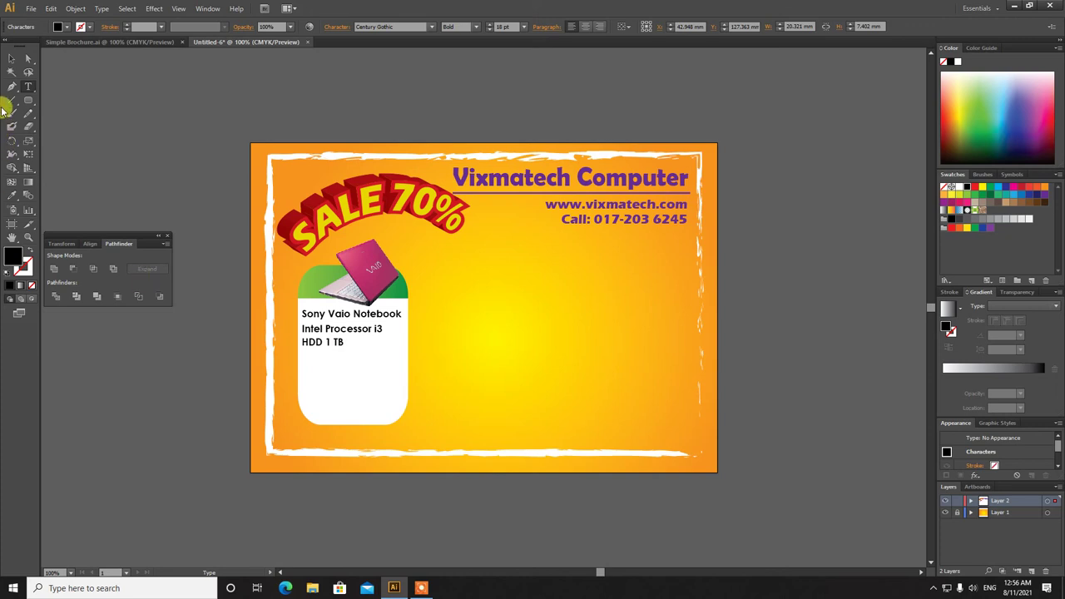
click(12, 58)
click(306, 342)
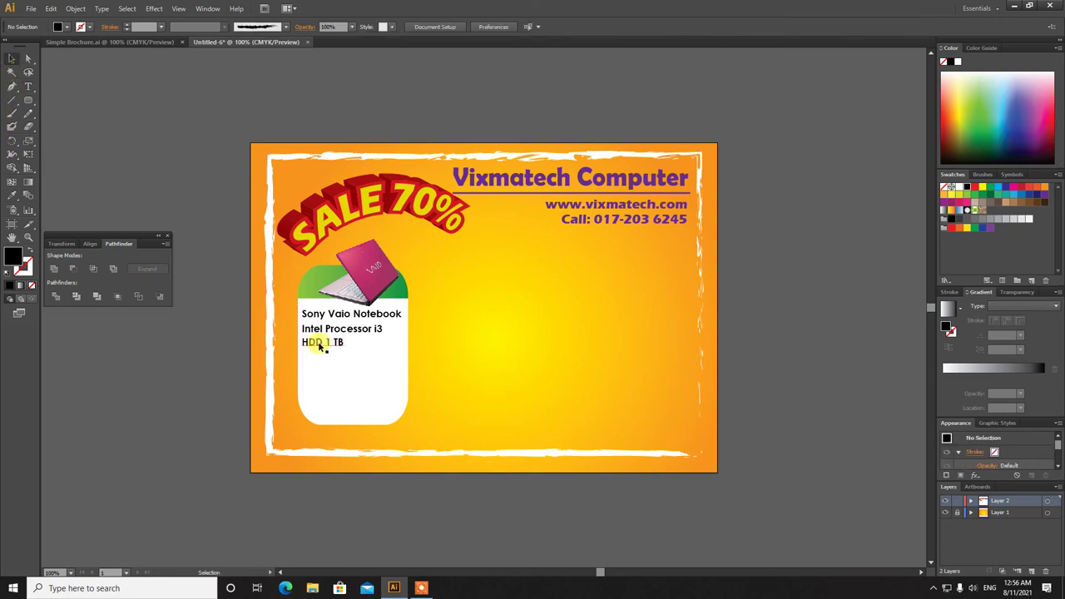
Add a 'RAM 8GB' line below the HDD 1 TB line.
click(51, 8)
click(70, 75)
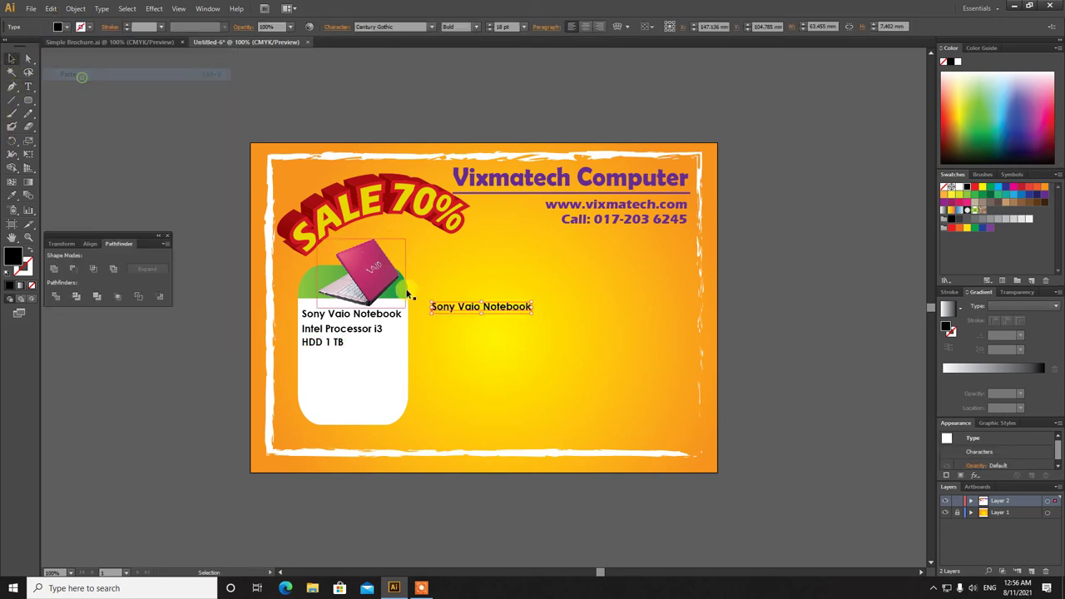
mouse_move(498, 309)
mouse_down()
mouse_move(402, 378)
mouse_move(369, 357)
mouse_up()
click(27, 86)
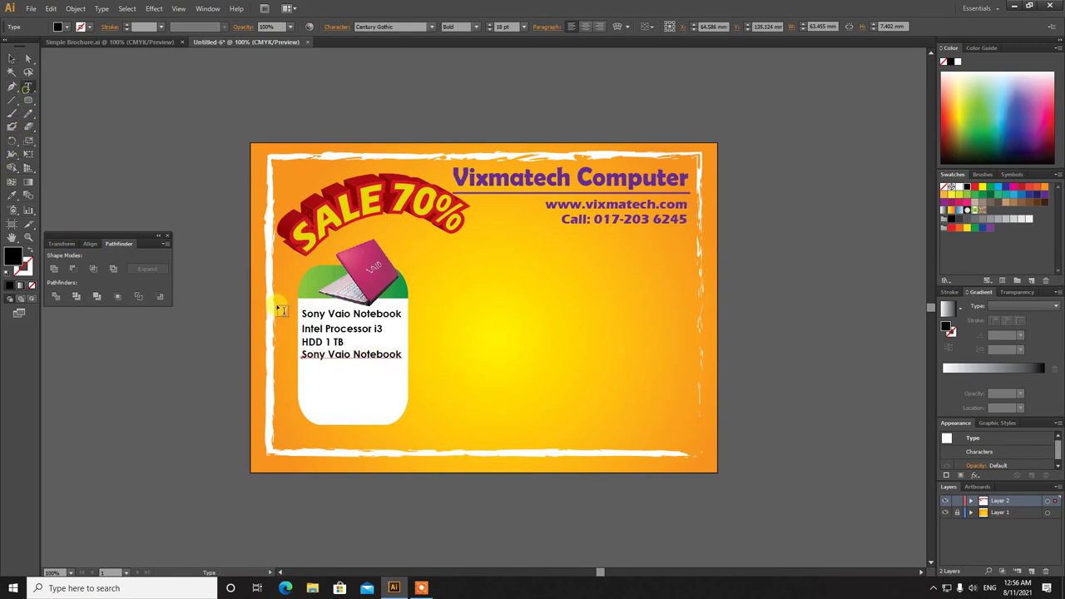
click(305, 356)
drag(303, 355, 408, 345)
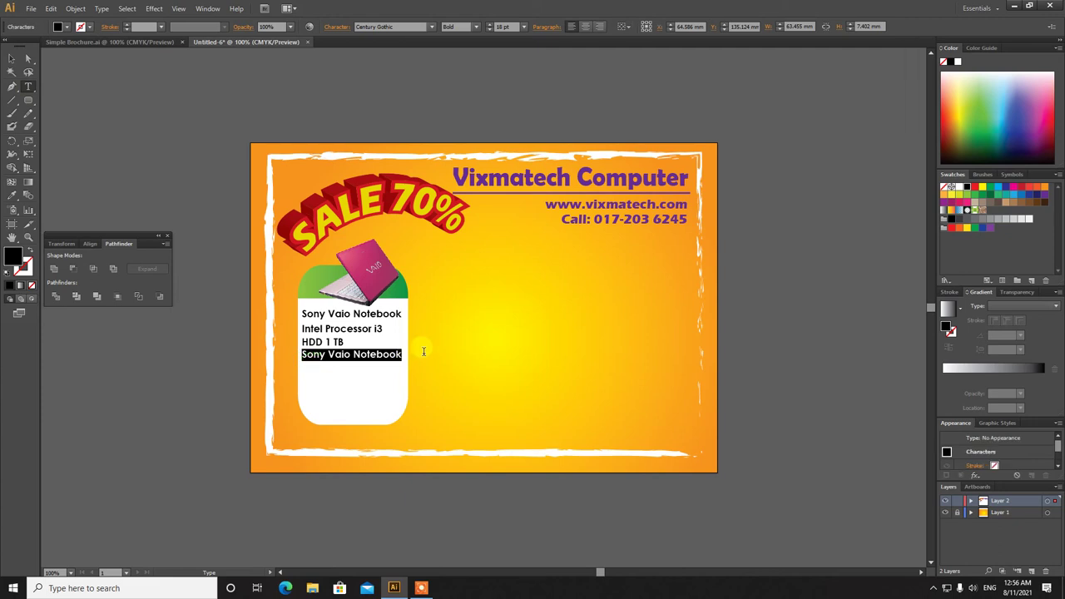
key(BackSpace)
text(RAM 8GB)
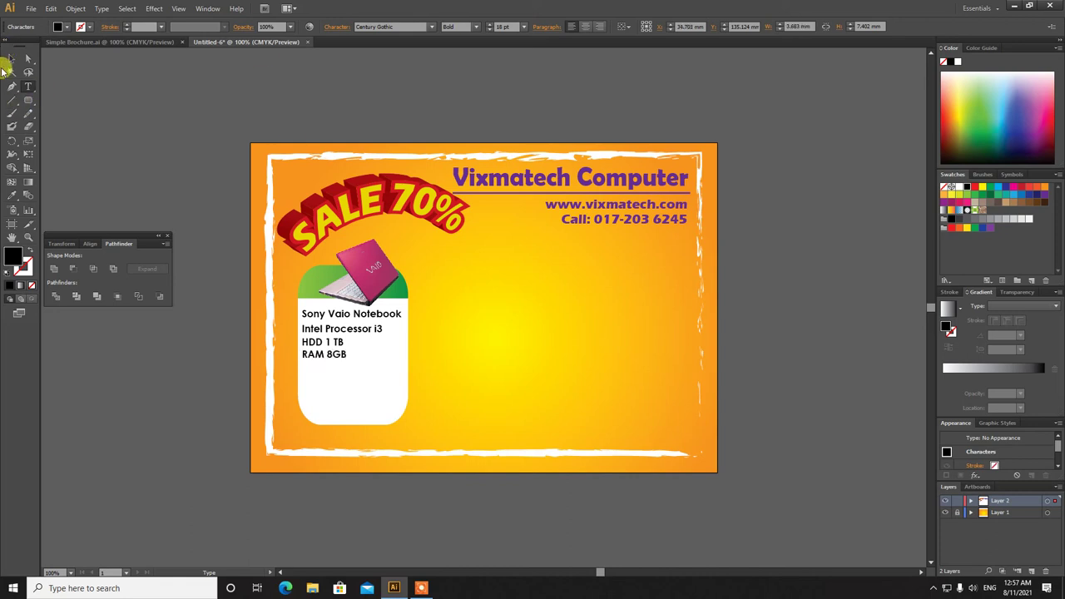
click(12, 58)
click(105, 103)
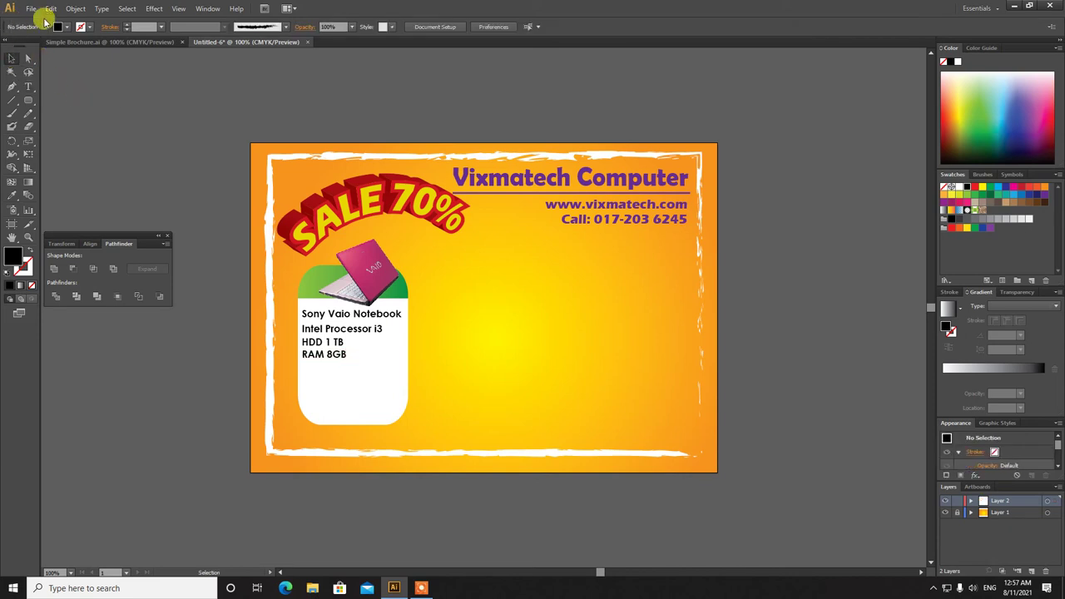
Add a 'Windows OS 10' line below the RAM 8GB line.
click(51, 9)
click(81, 74)
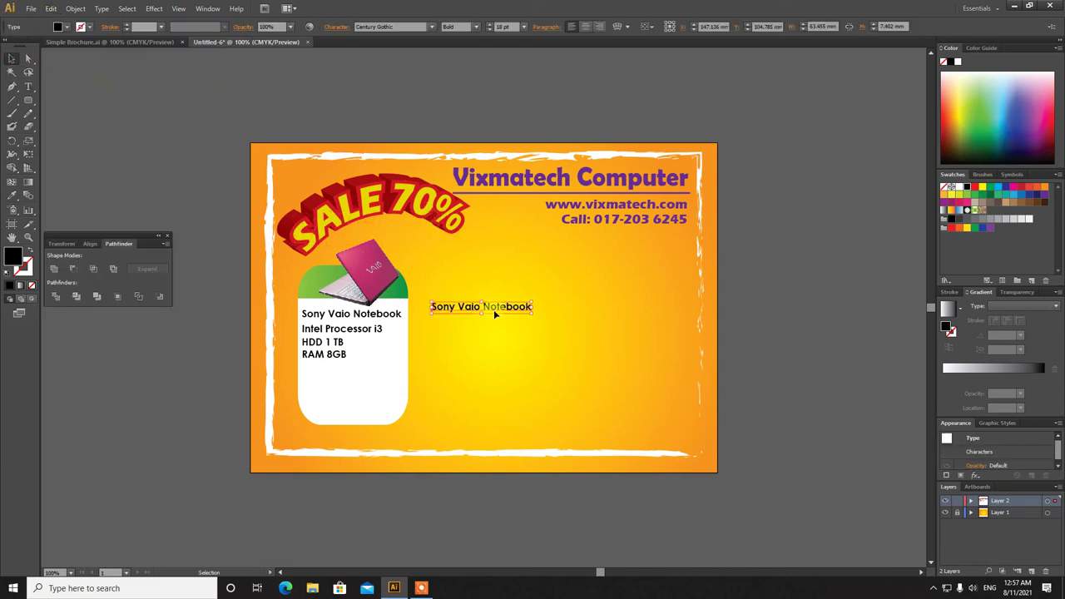
drag(493, 309, 364, 376)
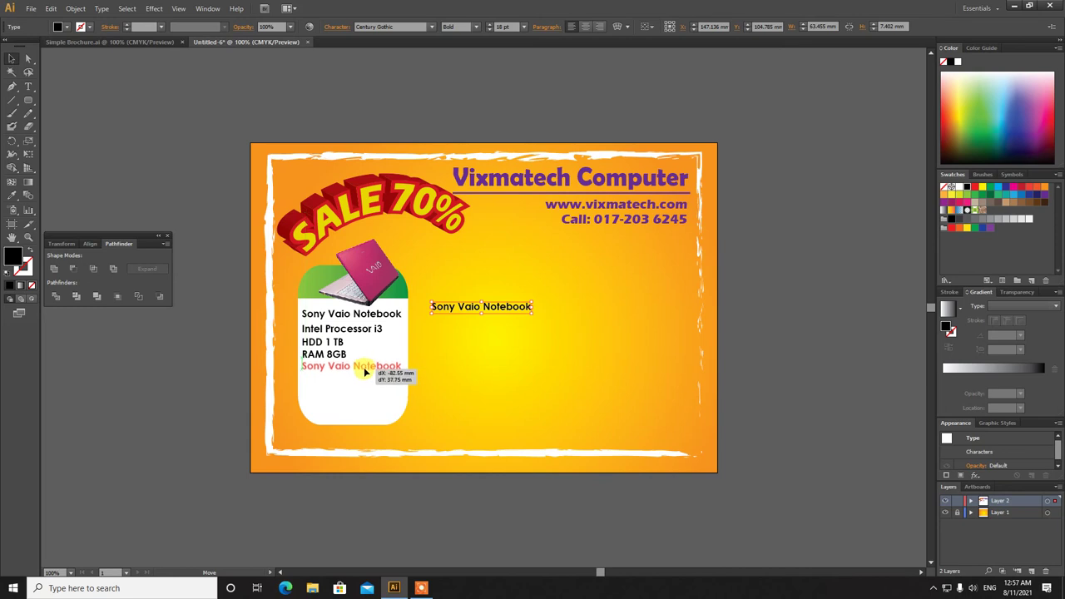
drag(364, 375, 363, 373)
click(27, 87)
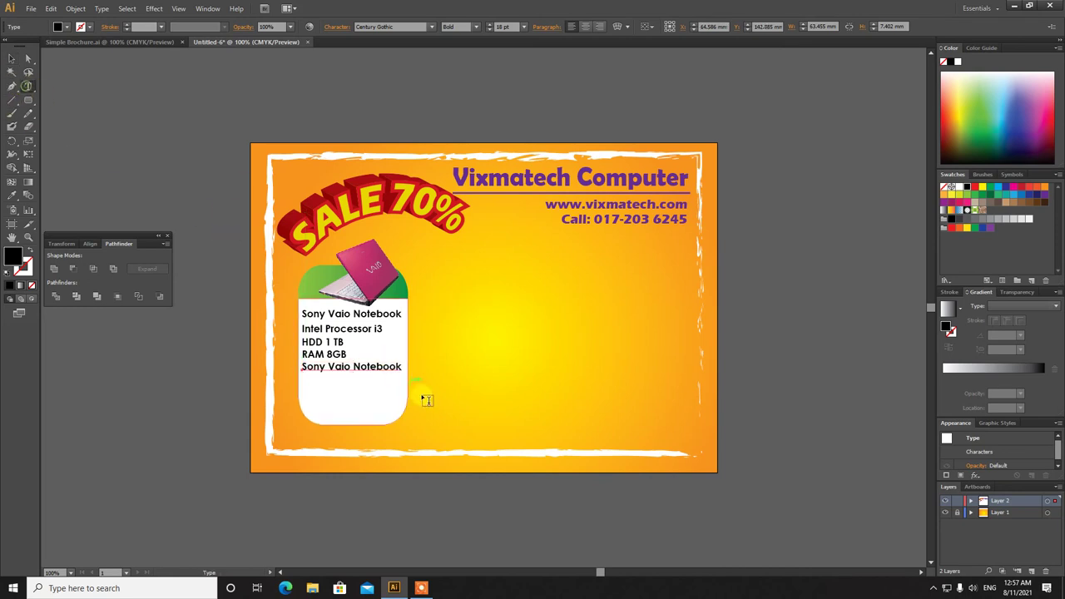
click(400, 367)
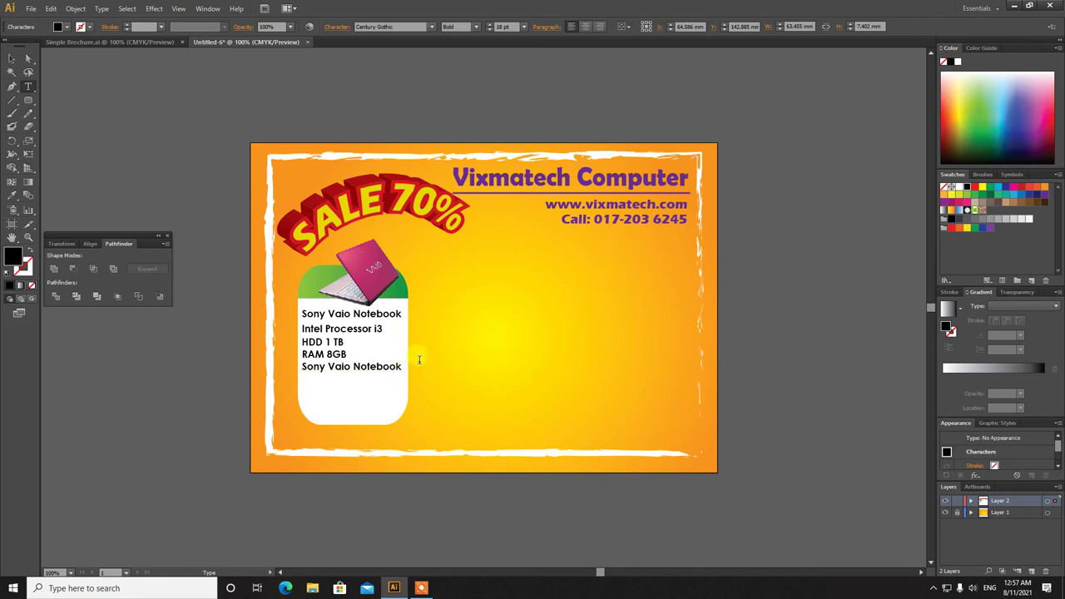
key(BackSpace)
key(BackSpace)
key(BackSpace)
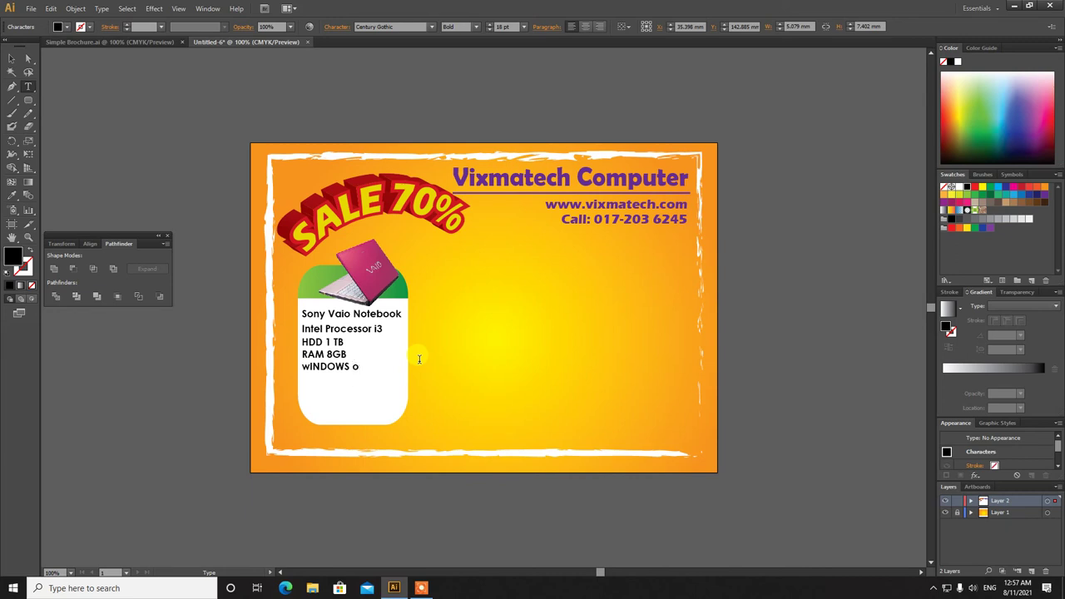
key(BackSpace)
key(BackSpace)
key(BackSpace)
text(Windows OS 10)
click(11, 58)
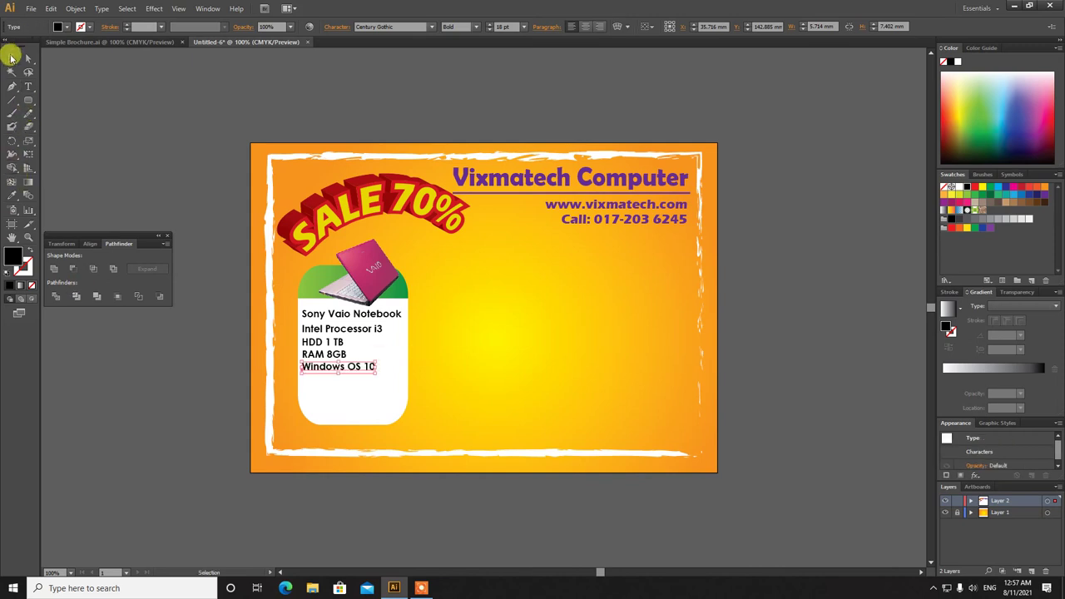
Even out the spec spacing by lowering Windows OS 10 and nudging Intel Processor i3 up.
click(366, 369)
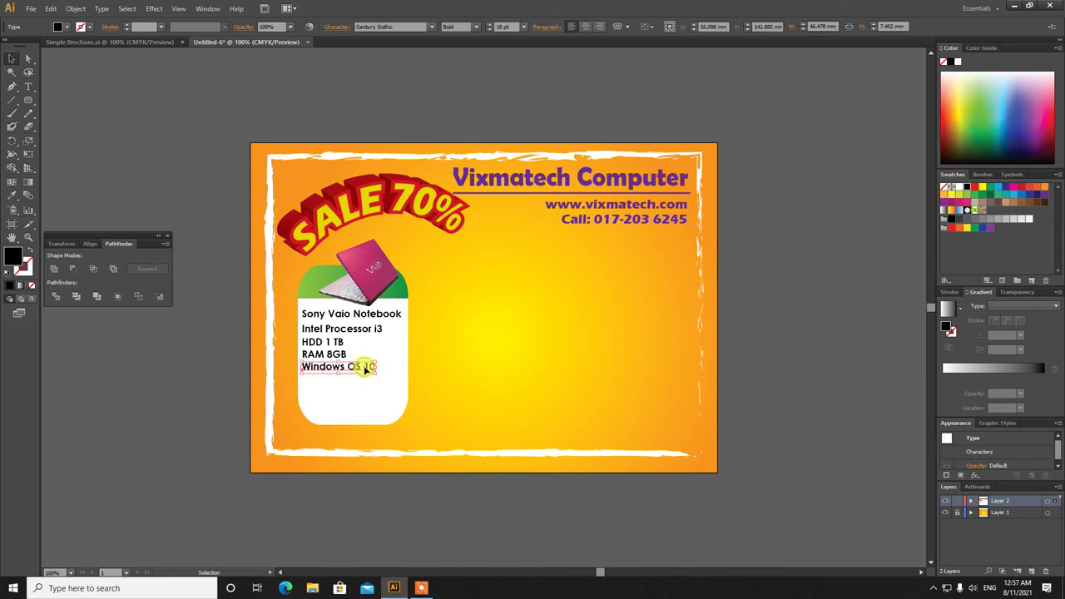
drag(364, 369, 364, 372)
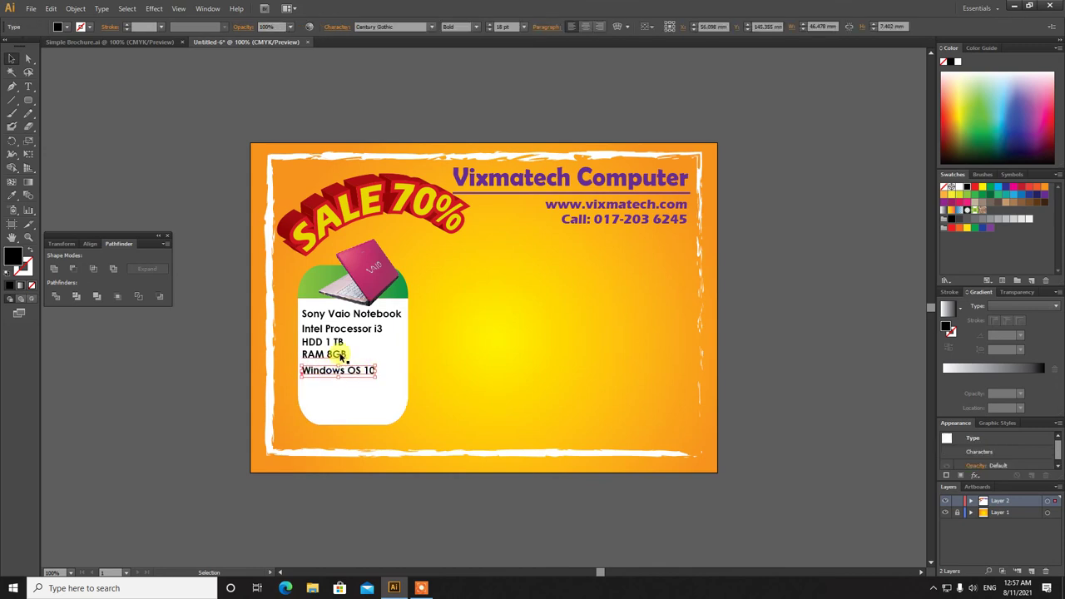
click(565, 359)
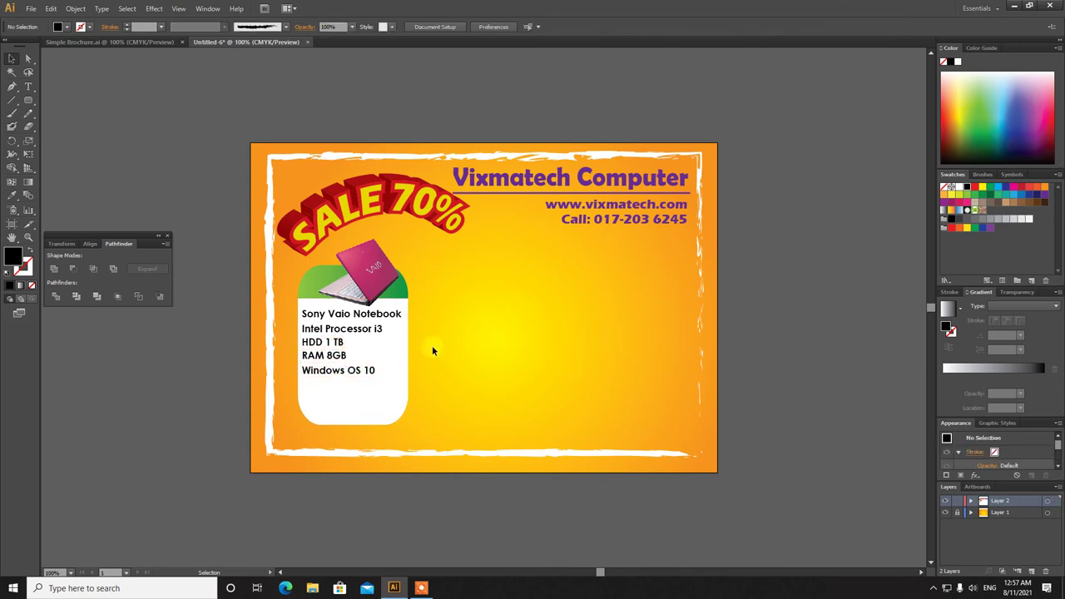
click(333, 326)
key(Up)
Shorten the first white laptop card from its bottom edge.
click(484, 341)
click(348, 424)
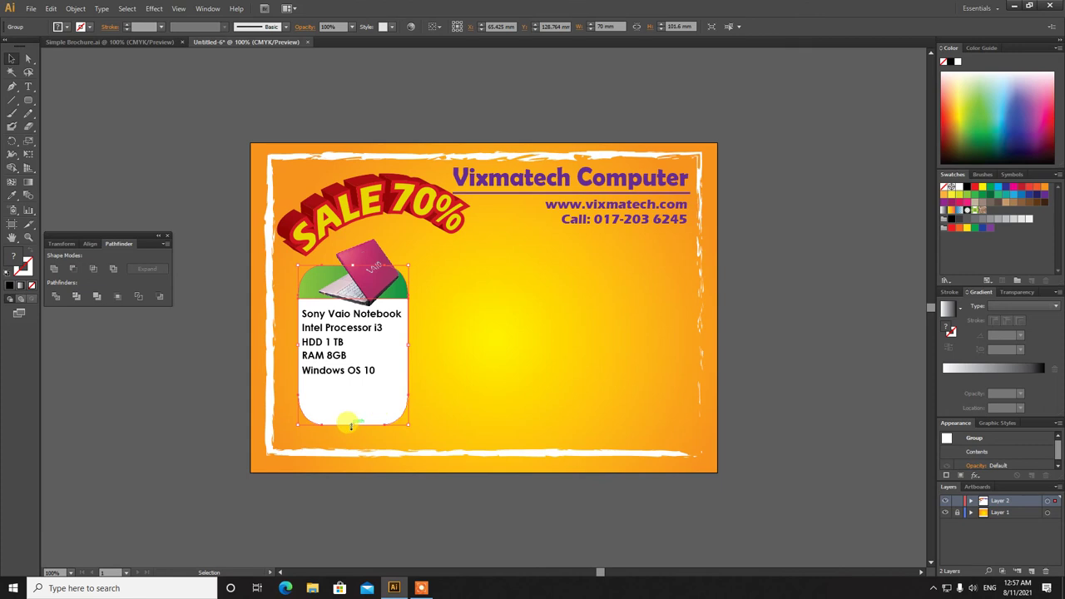
drag(350, 425, 350, 415)
click(431, 410)
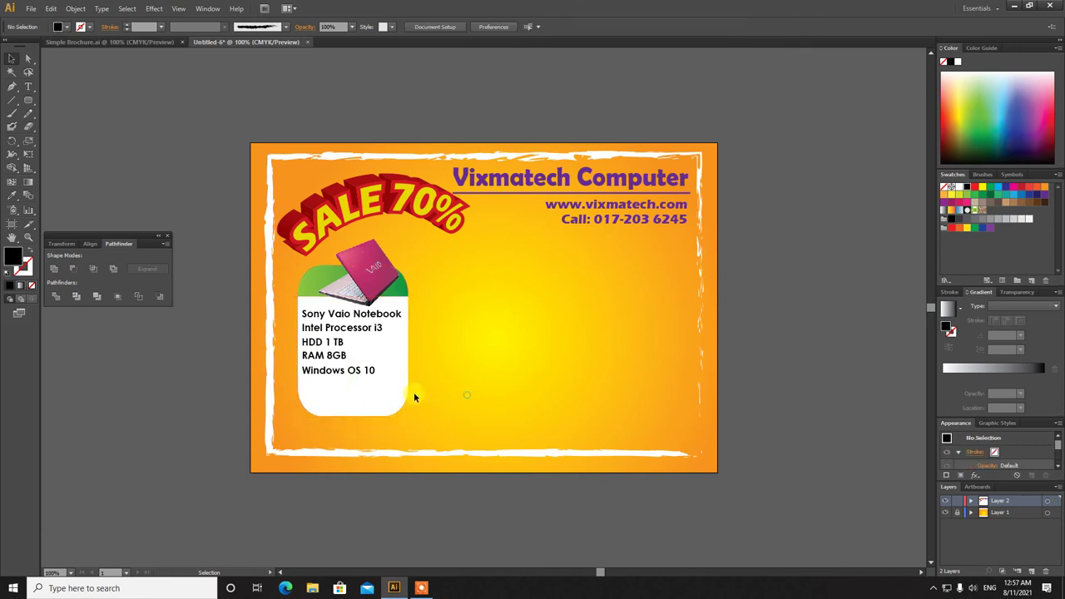
click(360, 389)
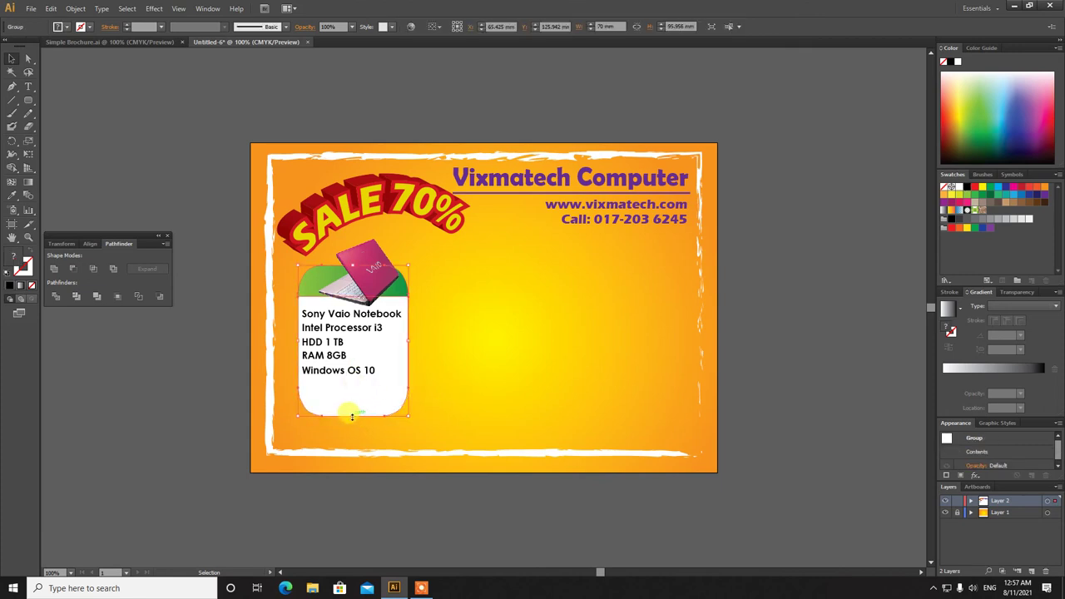
drag(351, 416, 351, 409)
click(537, 397)
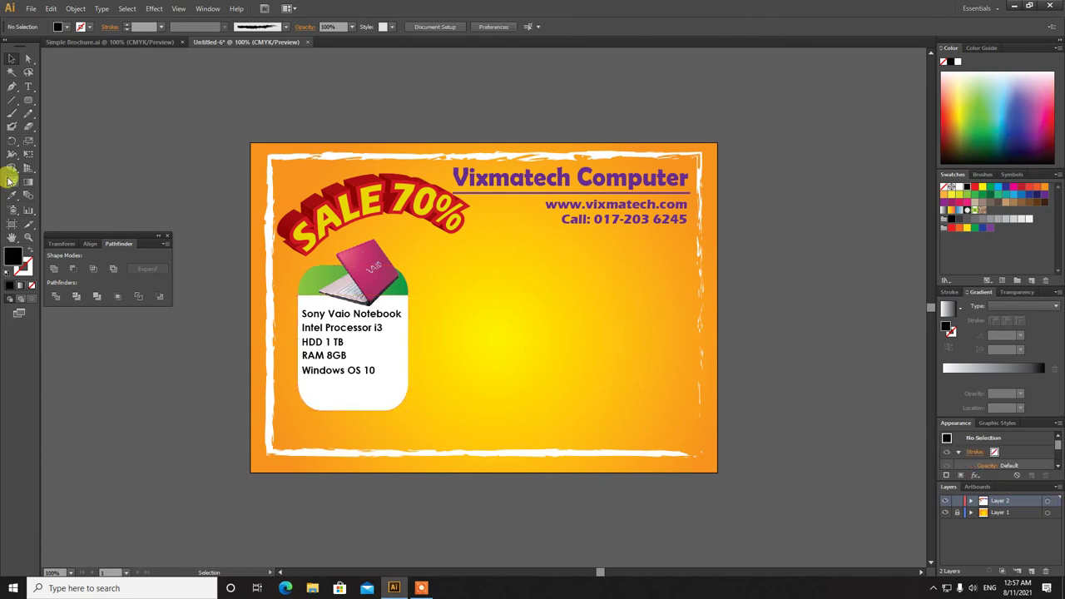
Add an enlarged yellow 'RM3999' price text and place it at the card's bottom.
click(27, 87)
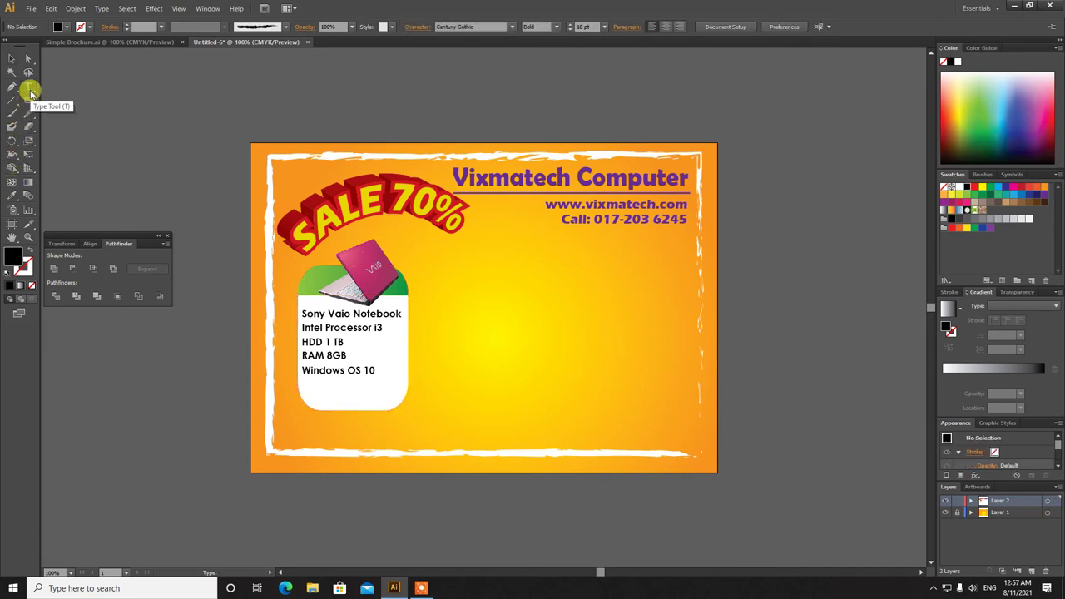
click(434, 387)
text(RM3999)
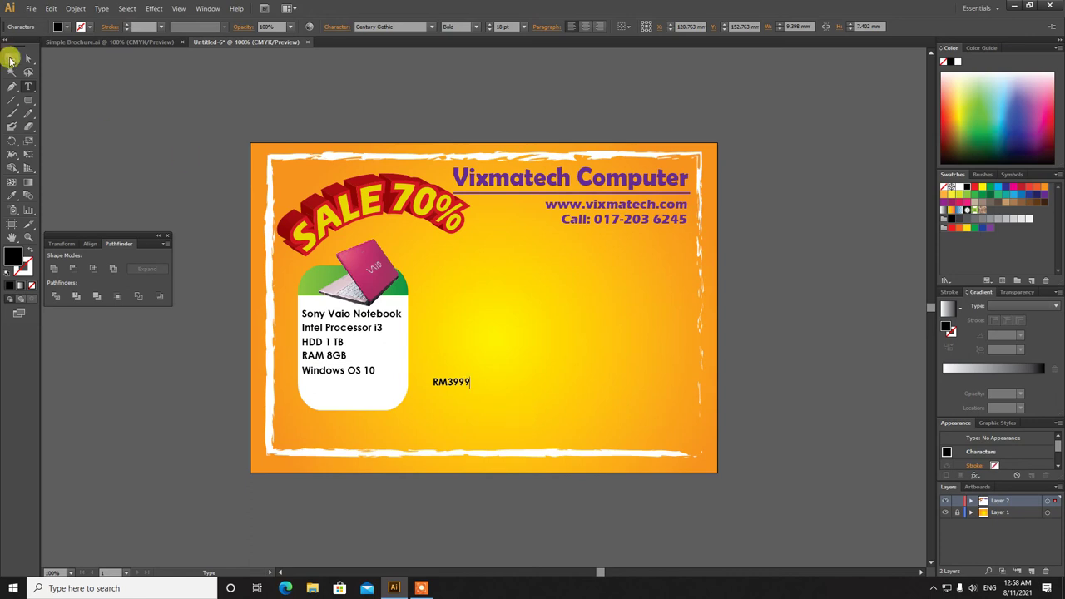
click(11, 60)
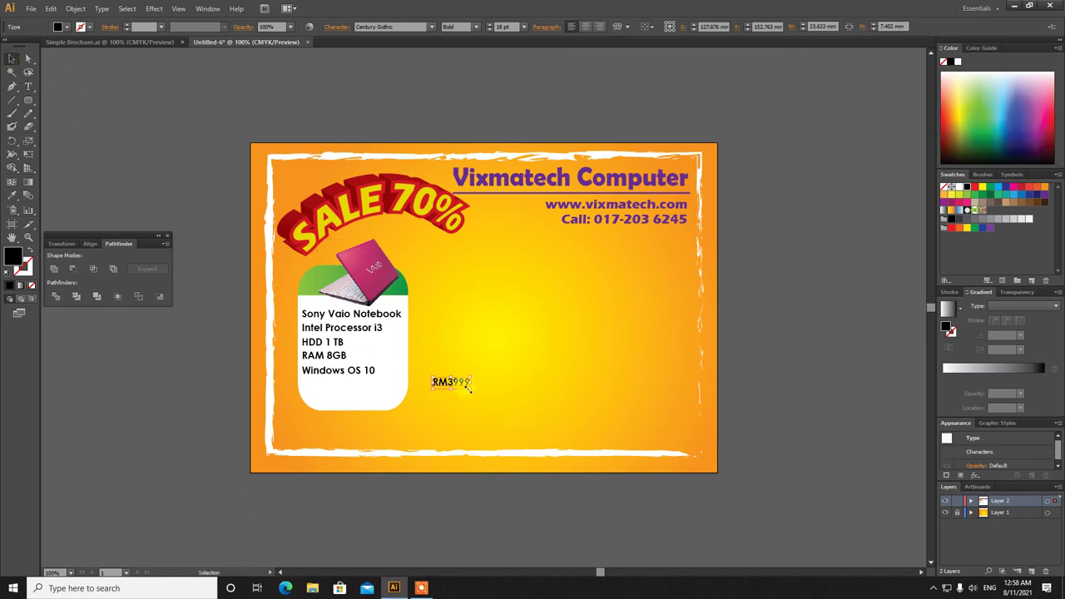
drag(470, 387, 502, 403)
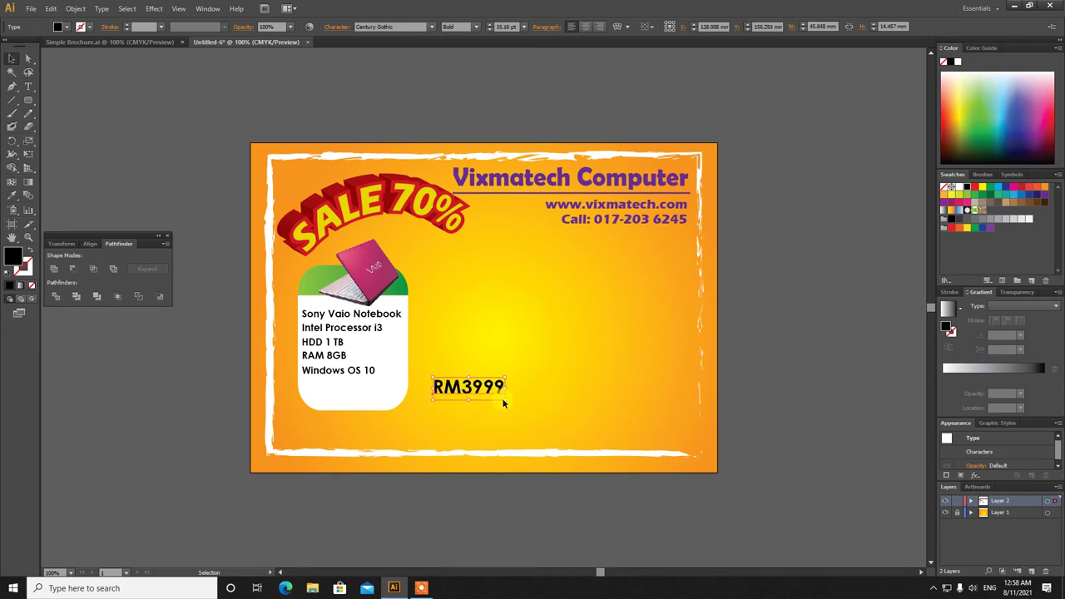
drag(504, 400, 509, 401)
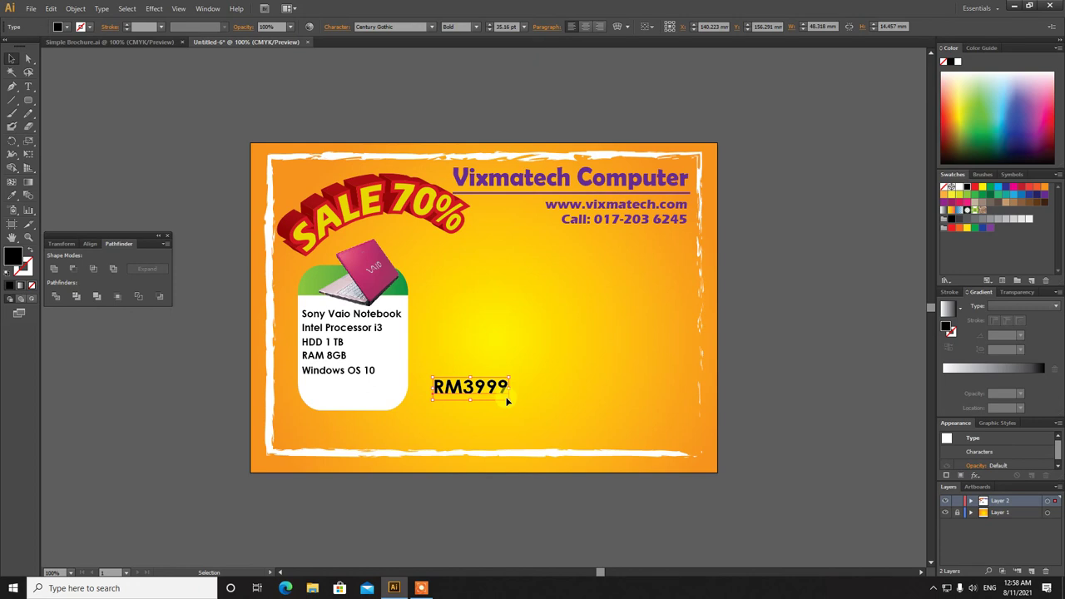
click(983, 190)
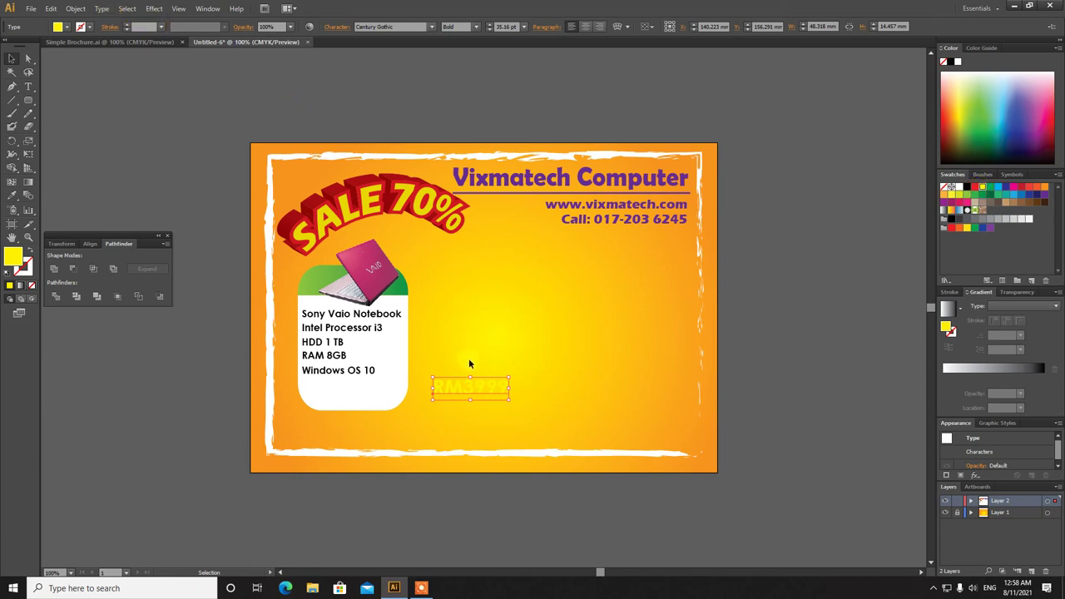
drag(478, 389, 387, 396)
click(496, 398)
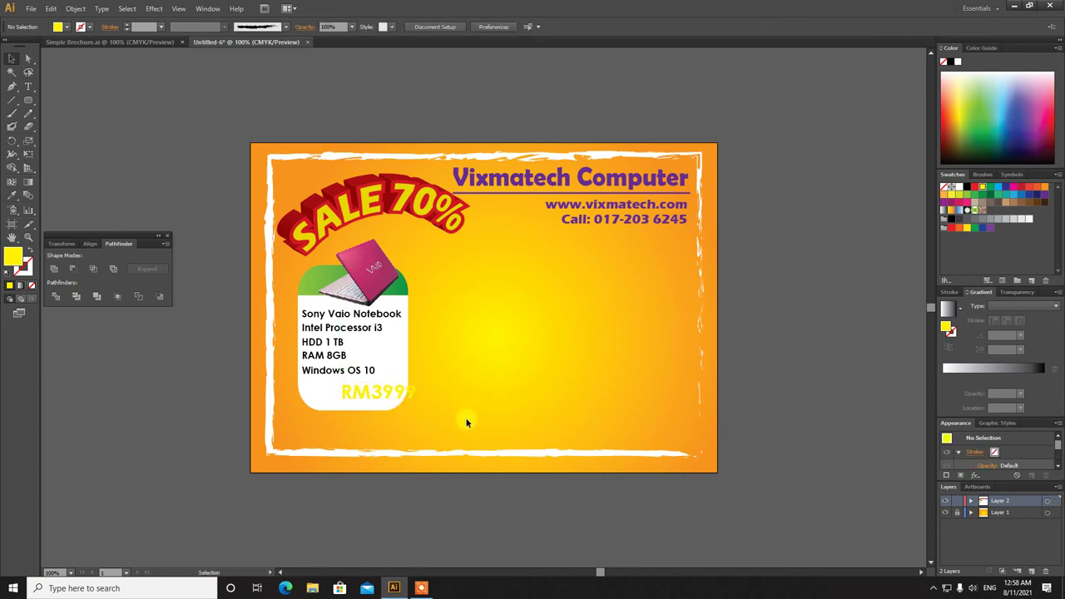
drag(463, 421, 318, 258)
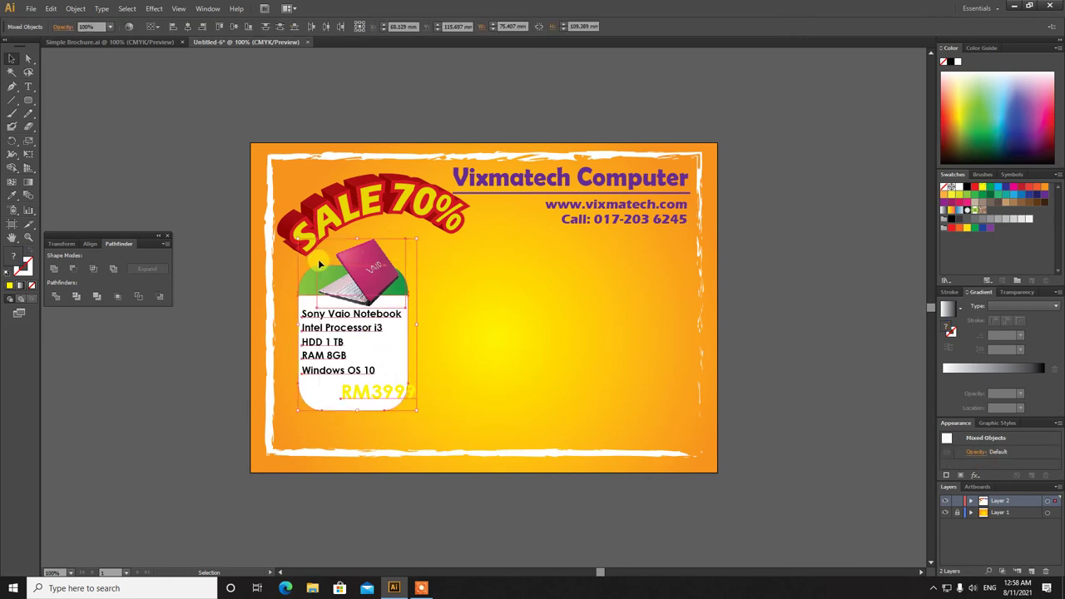
Paste two copies of the laptop card and line them up to the right of the first.
click(51, 9)
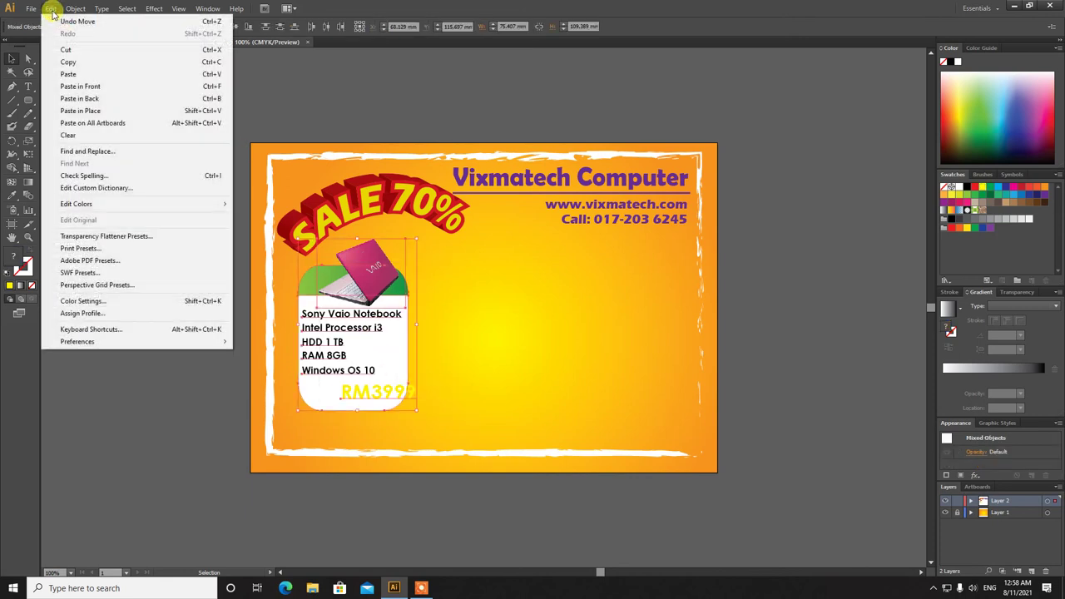
click(68, 61)
click(51, 8)
click(80, 74)
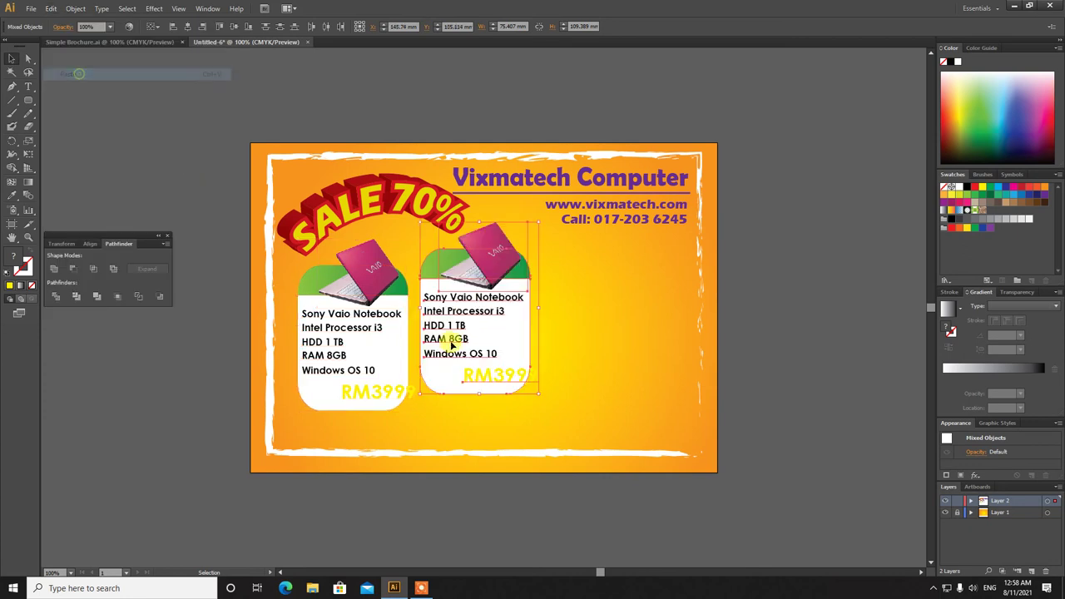
mouse_move(499, 266)
mouse_down()
mouse_move(511, 297)
mouse_move(514, 285)
mouse_up()
click(595, 303)
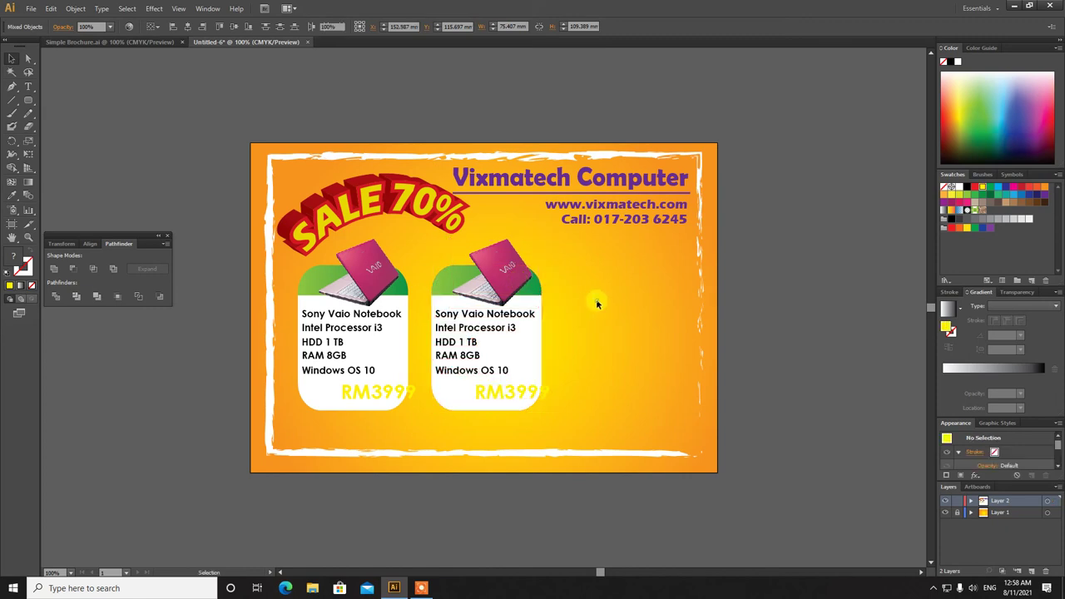
click(50, 8)
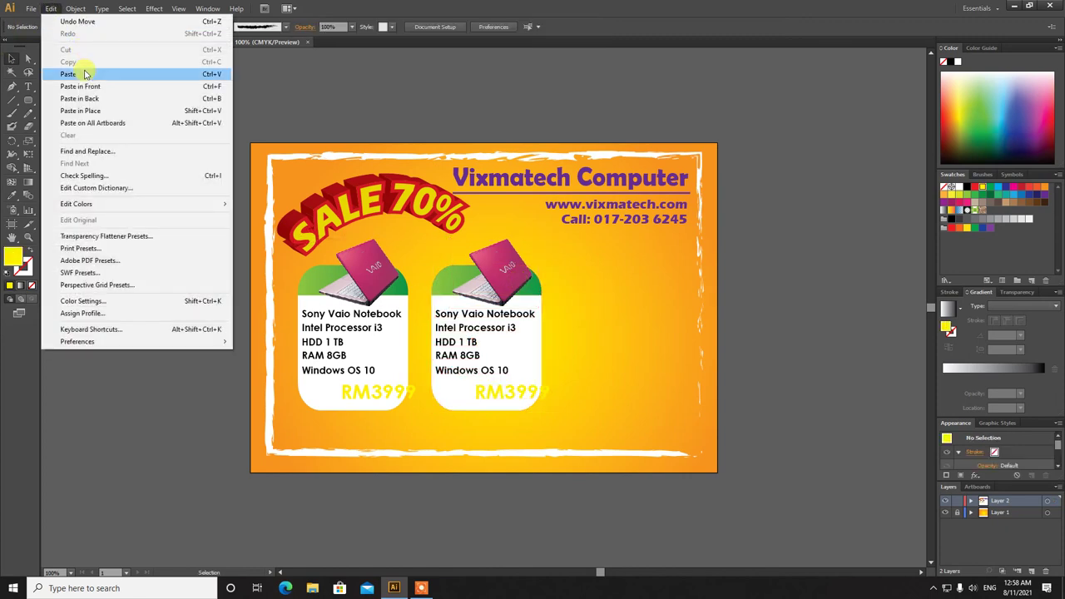
click(84, 74)
drag(512, 266, 647, 284)
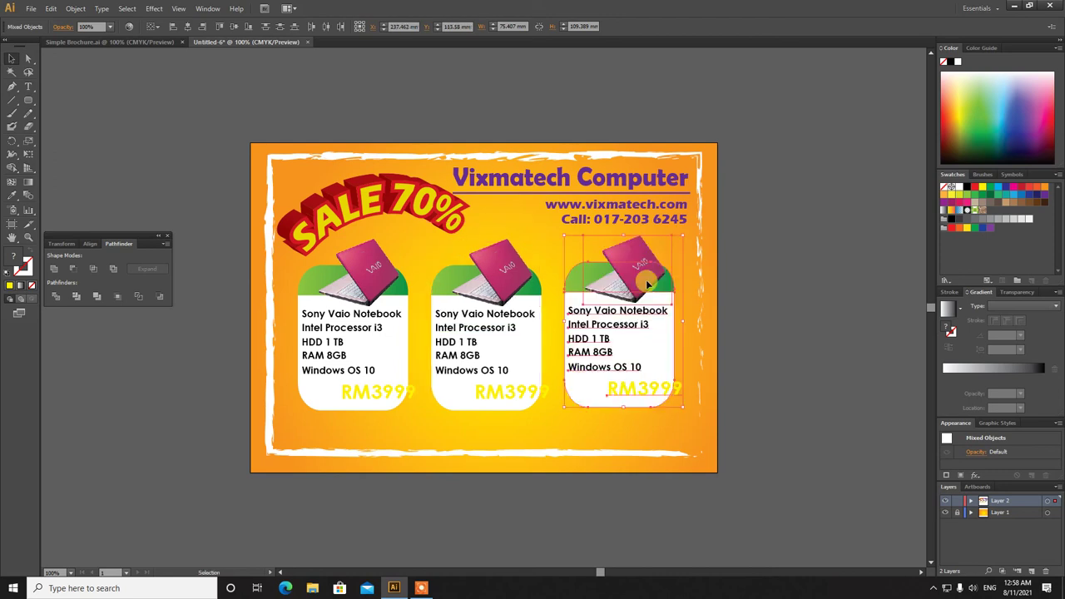
click(617, 433)
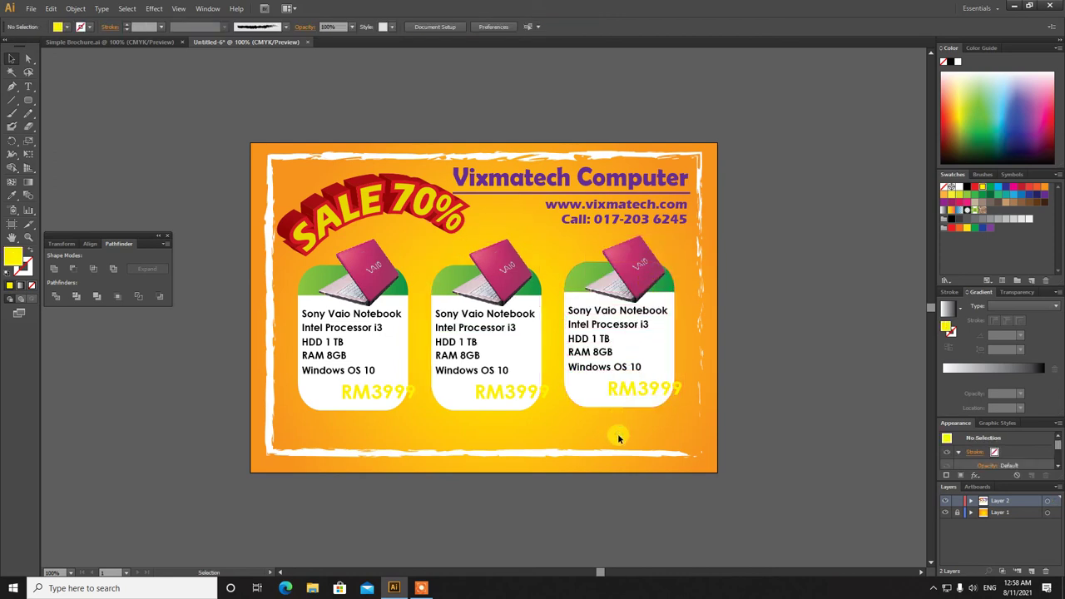
click(378, 391)
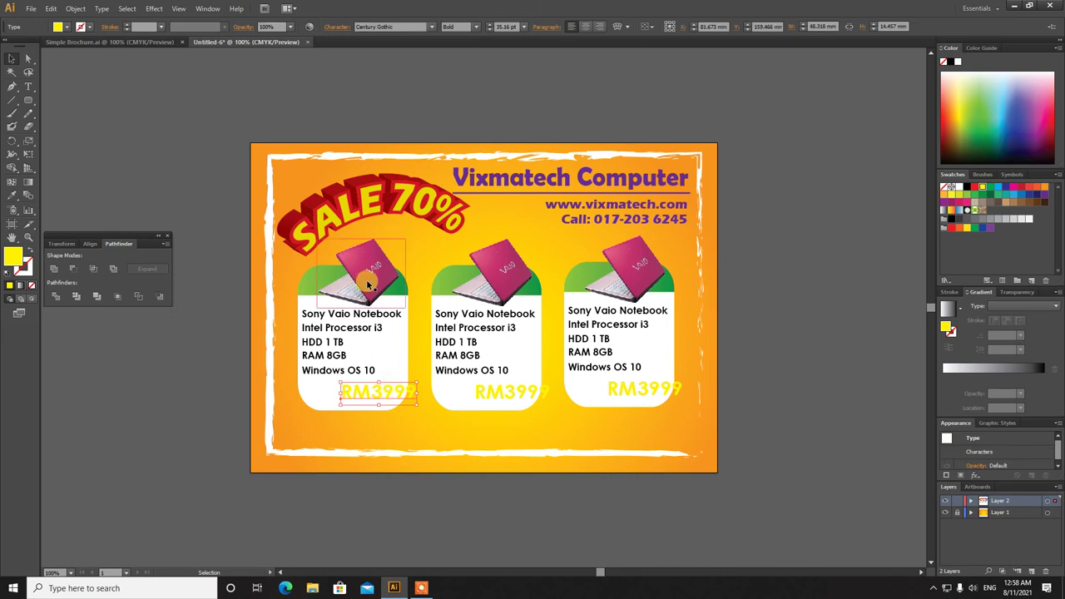
Change the second and third card prices from RM3999 to RM4999 and RM5999.
click(28, 87)
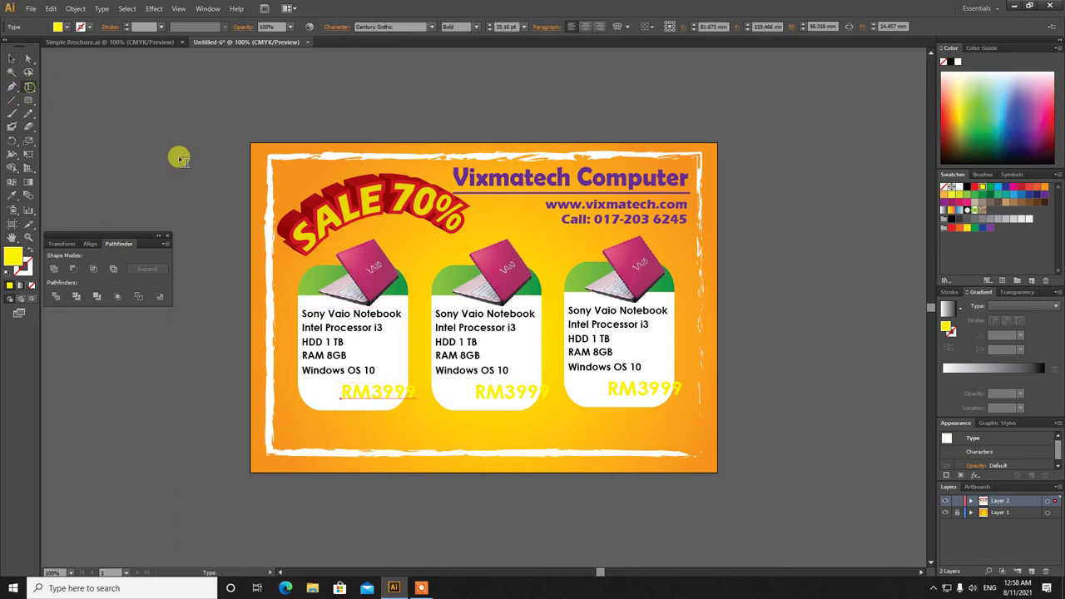
click(509, 391)
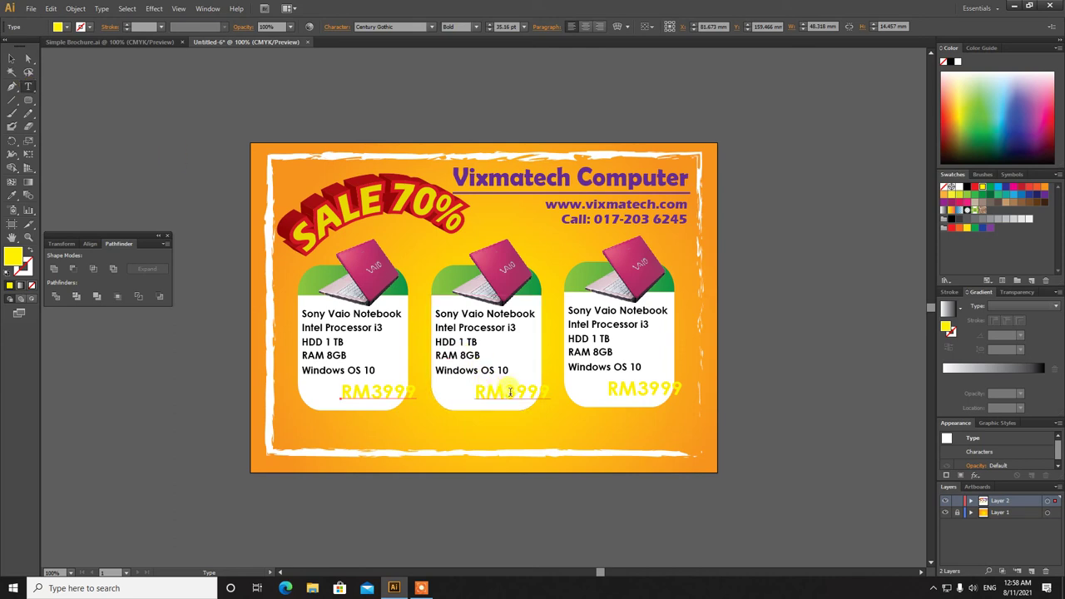
click(513, 391)
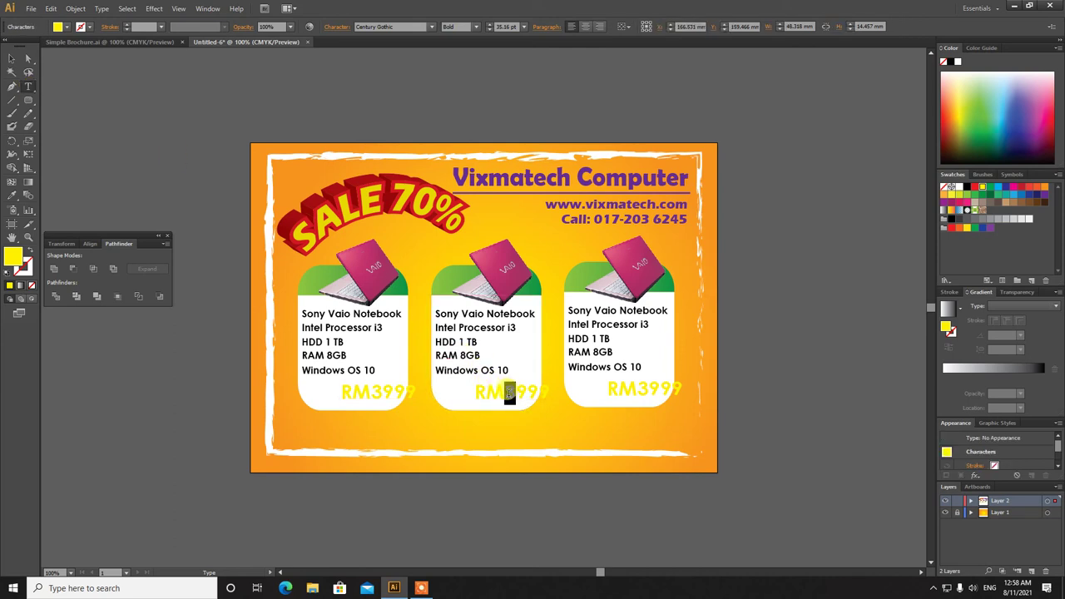
text(4)
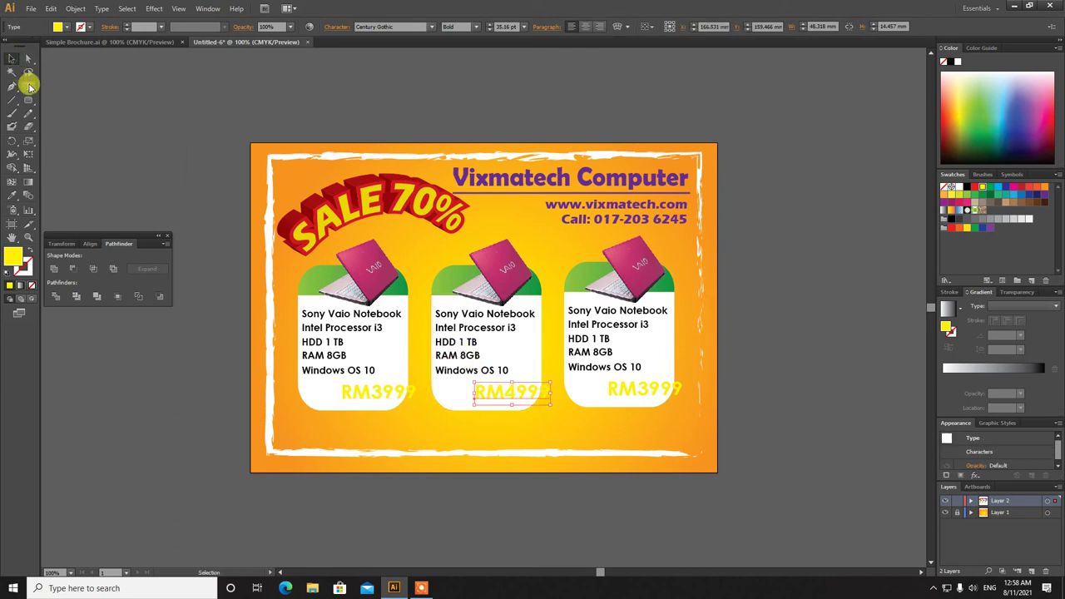
click(646, 388)
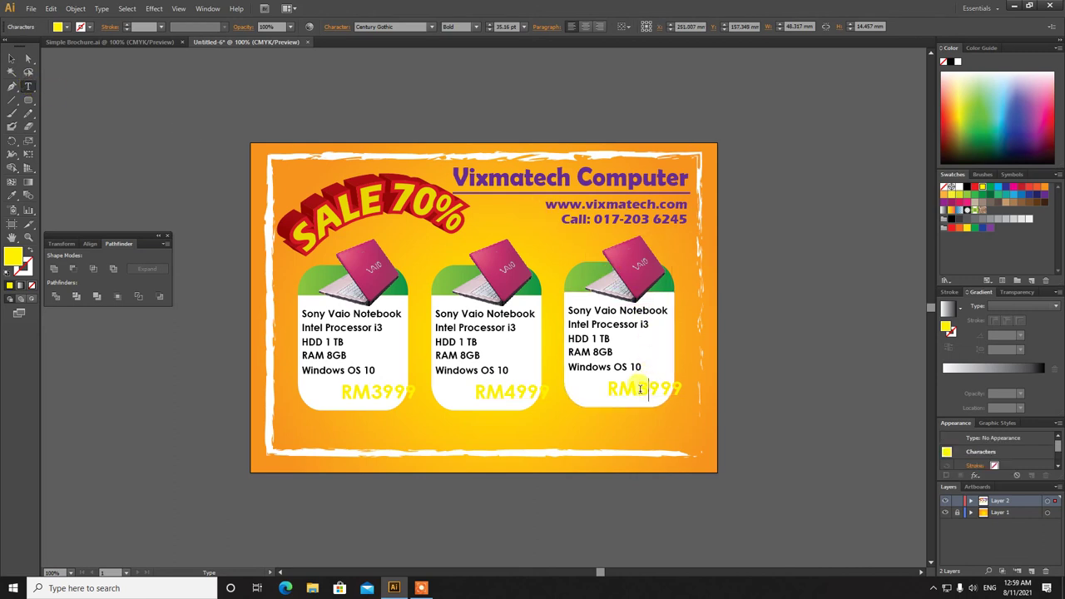
key(shift+Left)
text(5)
Convert the first card's RM3999 price text to outlines.
click(10, 59)
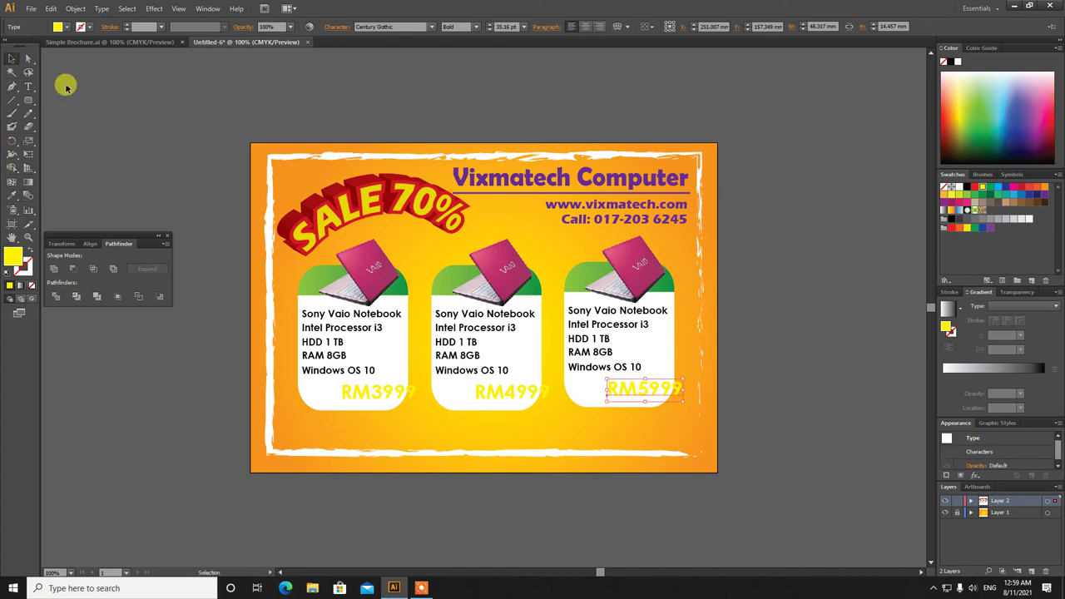
click(67, 83)
click(406, 395)
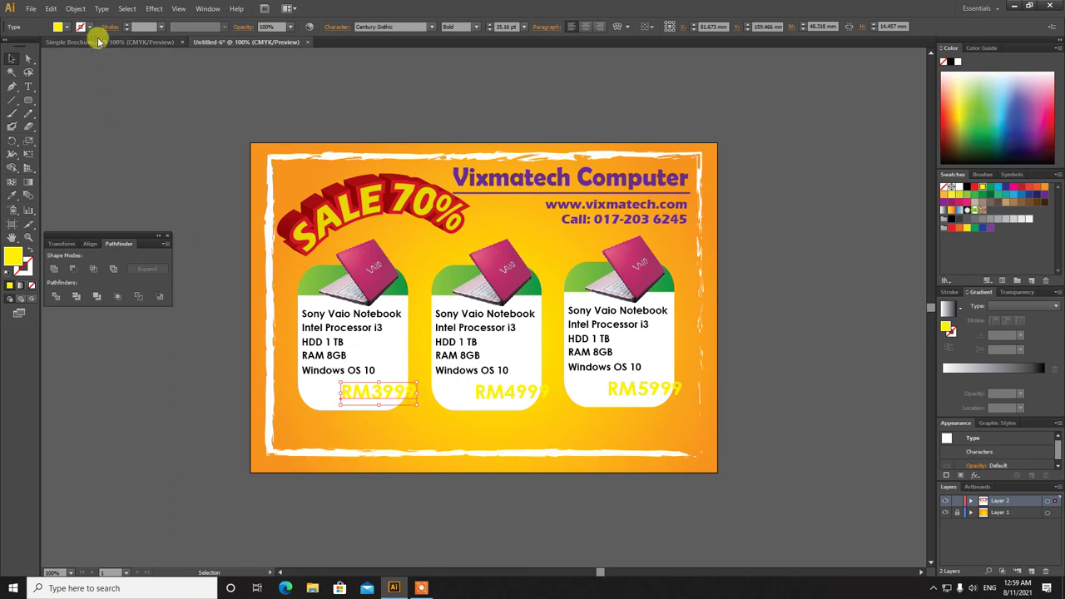
click(101, 8)
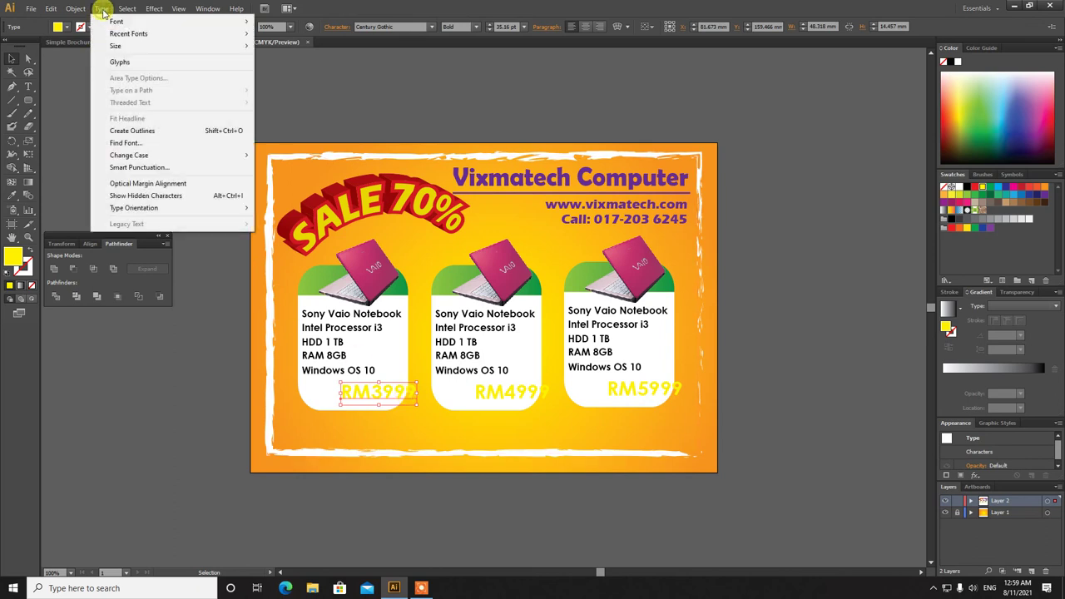
click(170, 130)
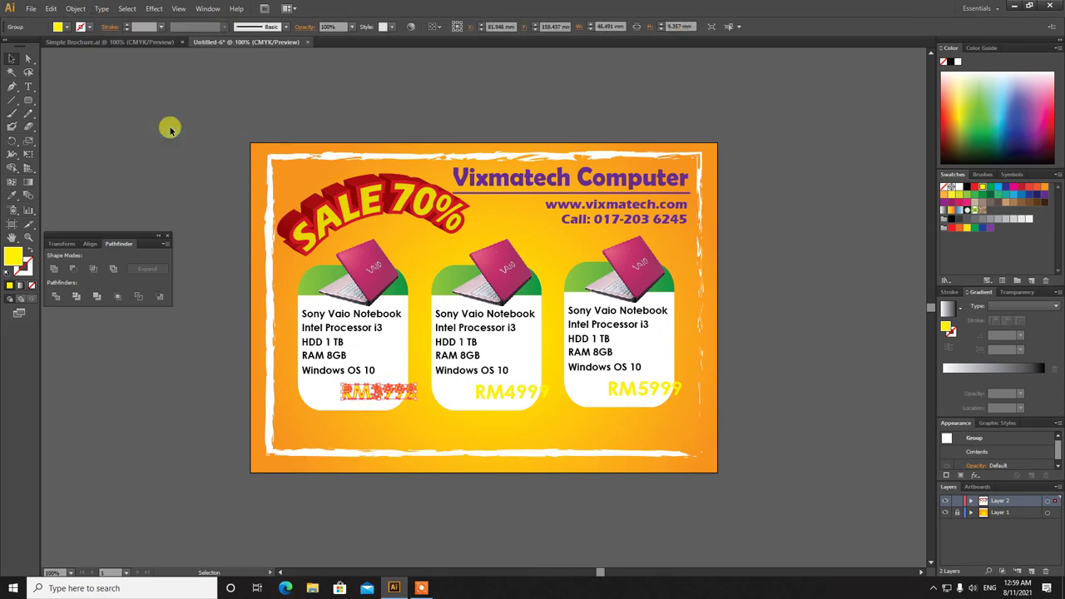
click(79, 12)
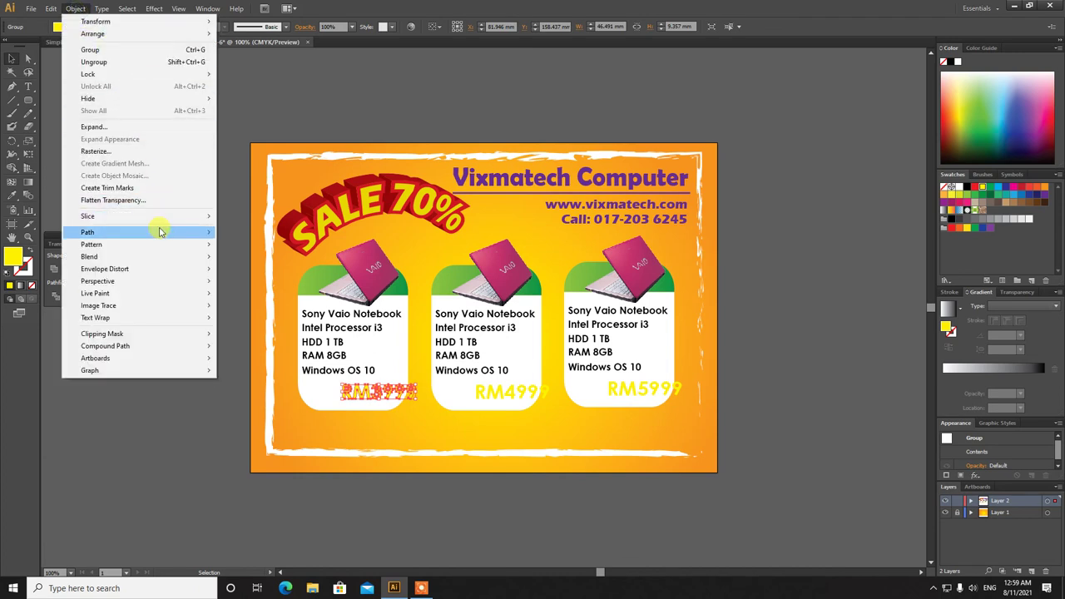
mouse_move(88, 232)
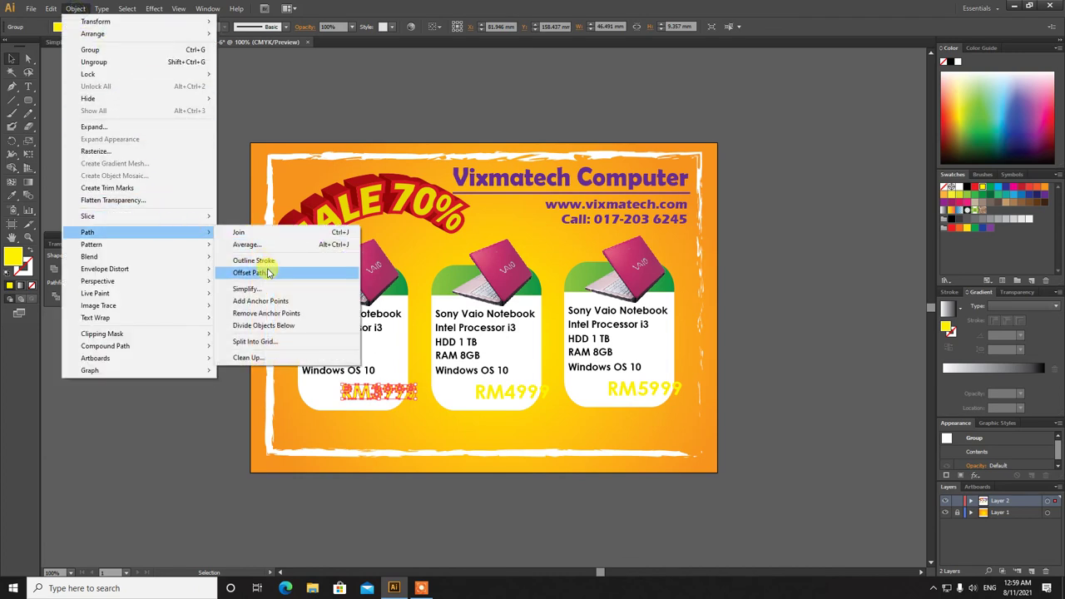
Add a 1 mm offset path around RM3999 and colour it red.
click(267, 273)
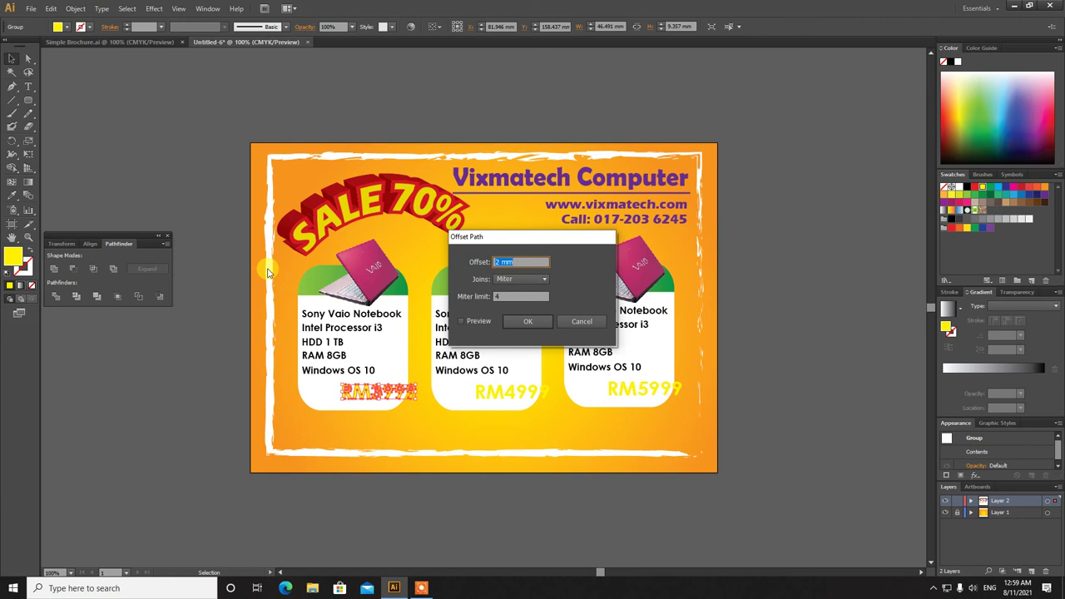
click(483, 322)
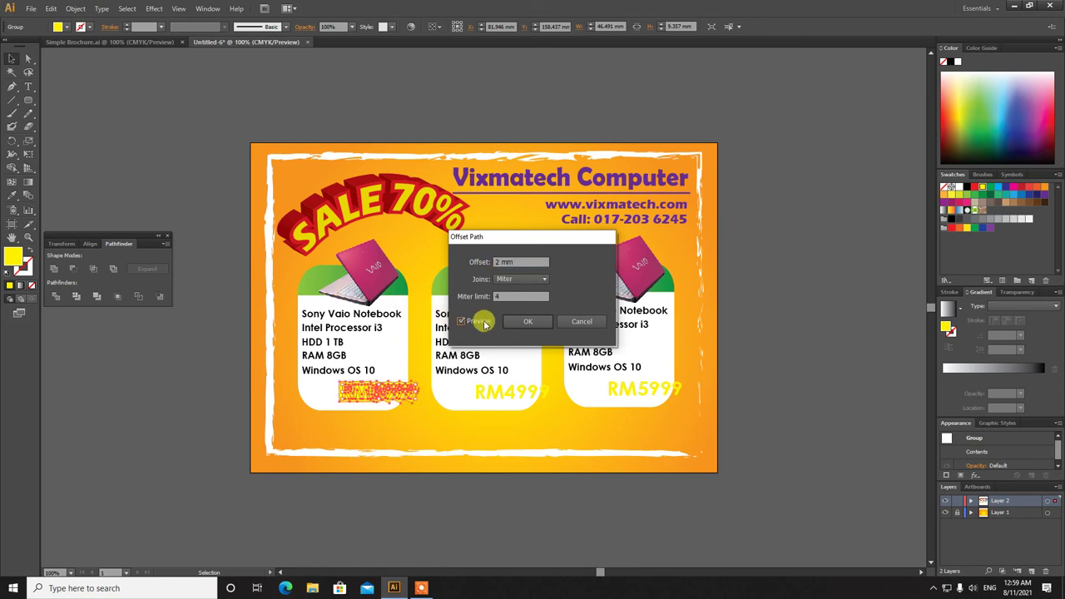
drag(520, 262, 480, 264)
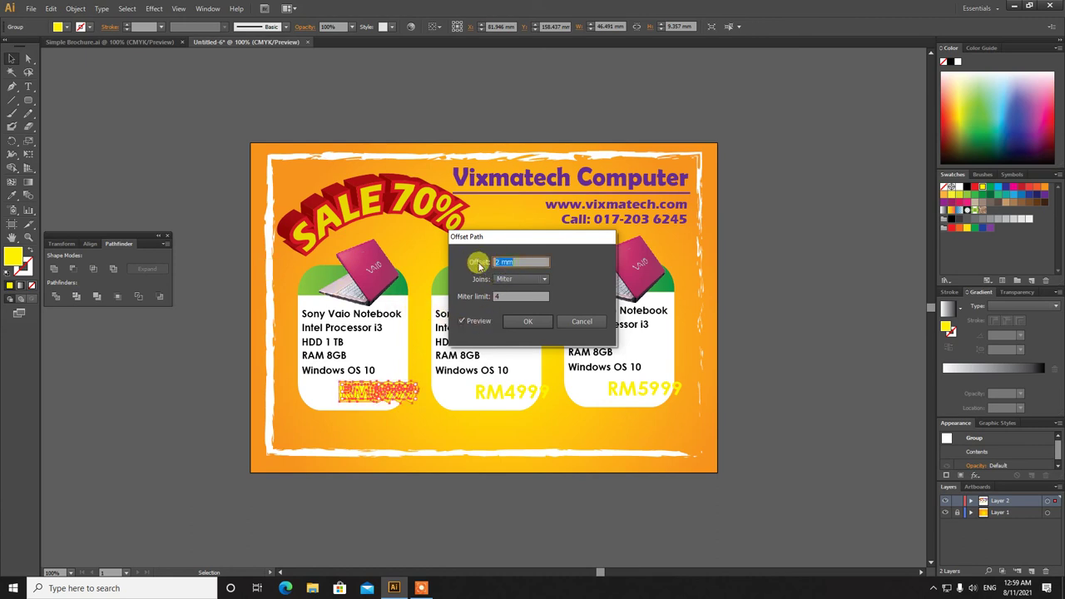
text(1)
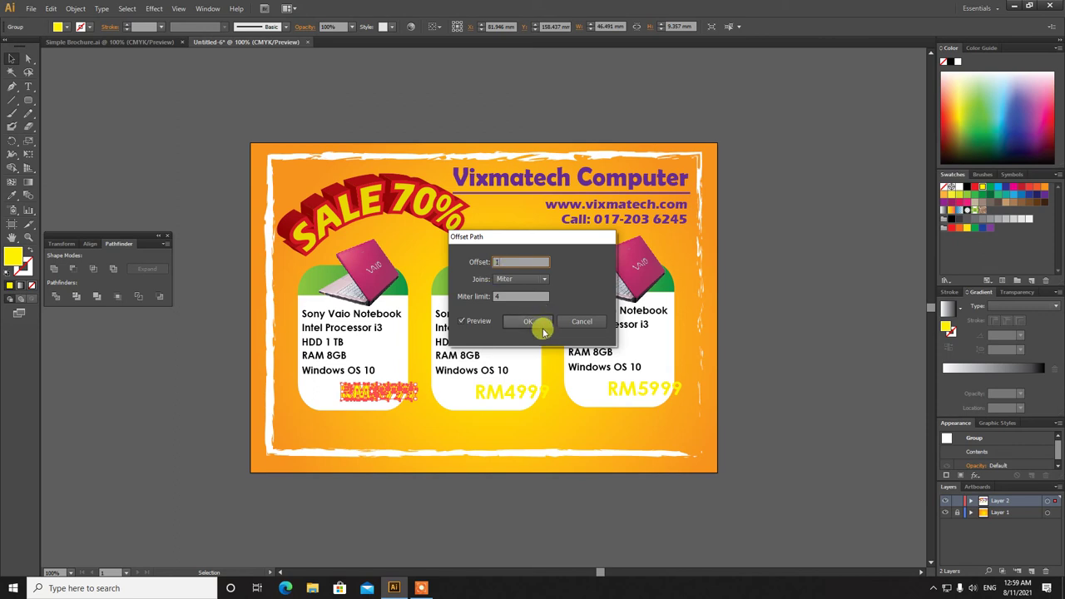
click(539, 324)
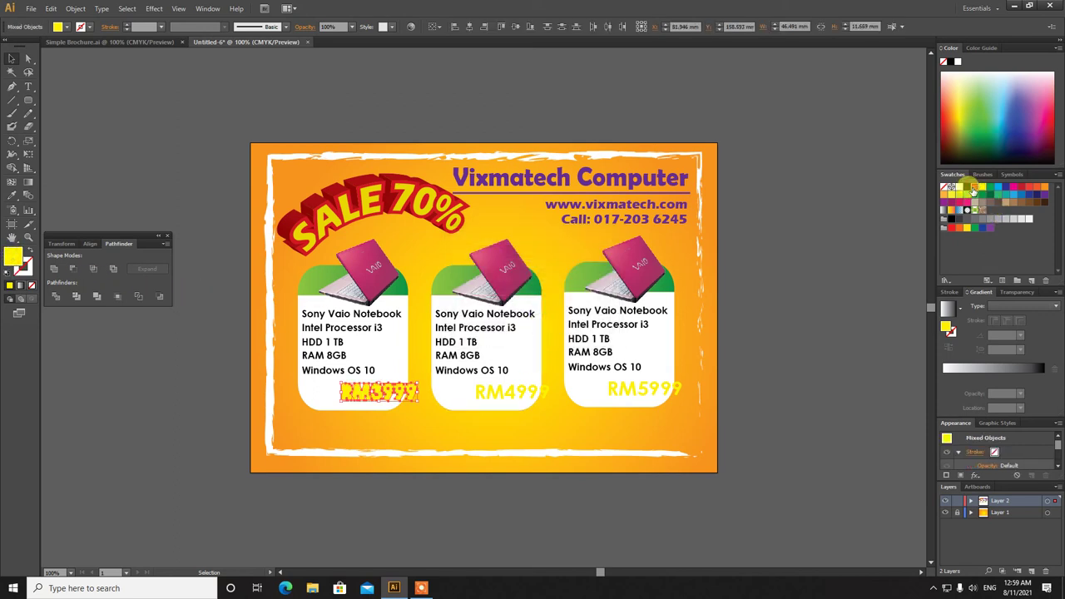
click(975, 188)
click(795, 238)
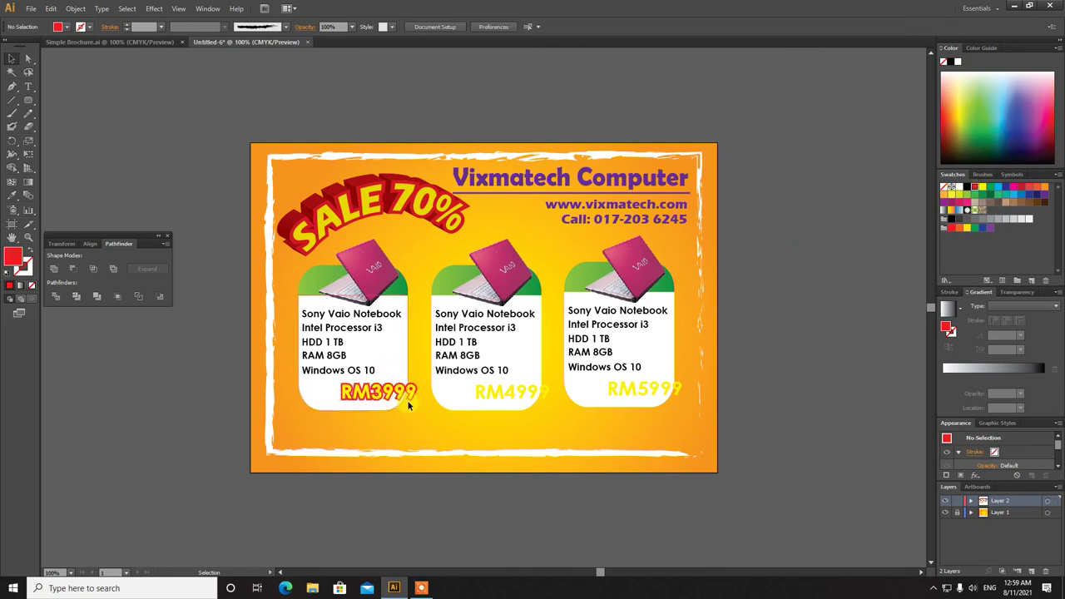
Outline RM4999, give it an offset path, and colour the offset red.
click(510, 392)
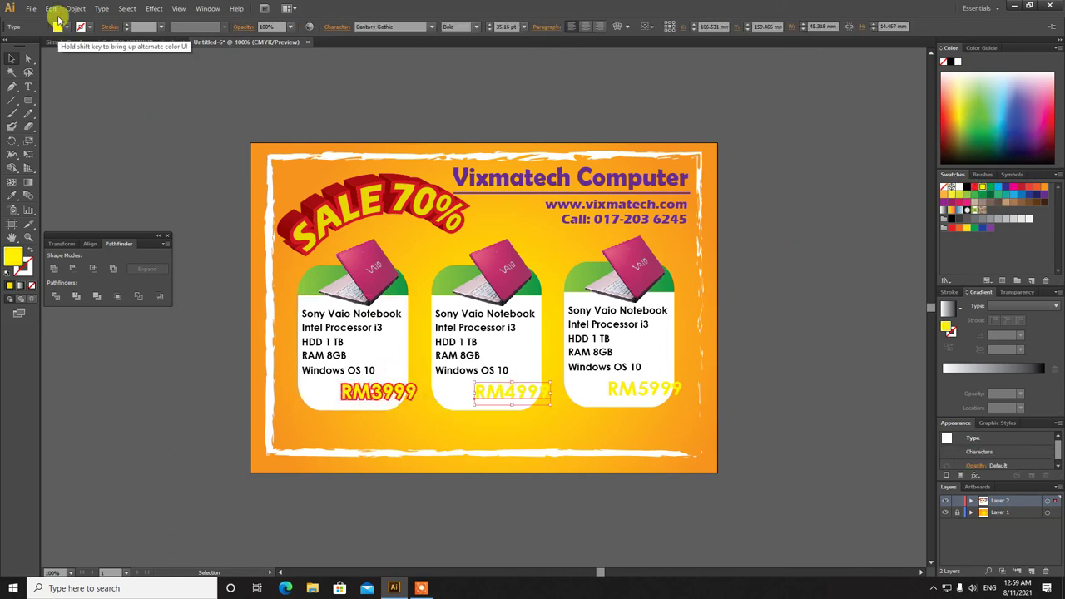
click(101, 9)
click(131, 130)
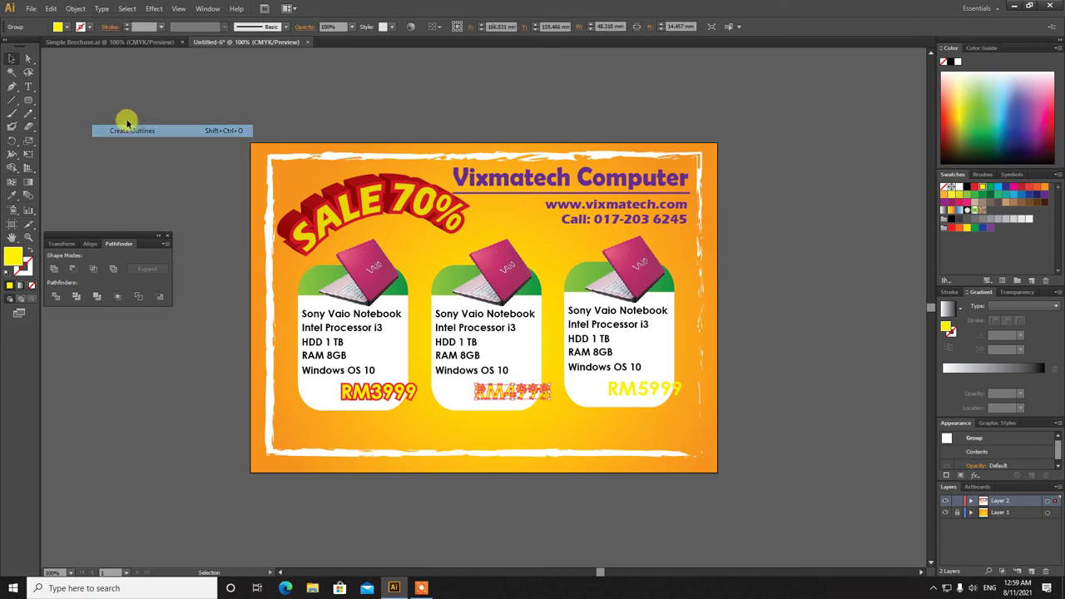
click(75, 8)
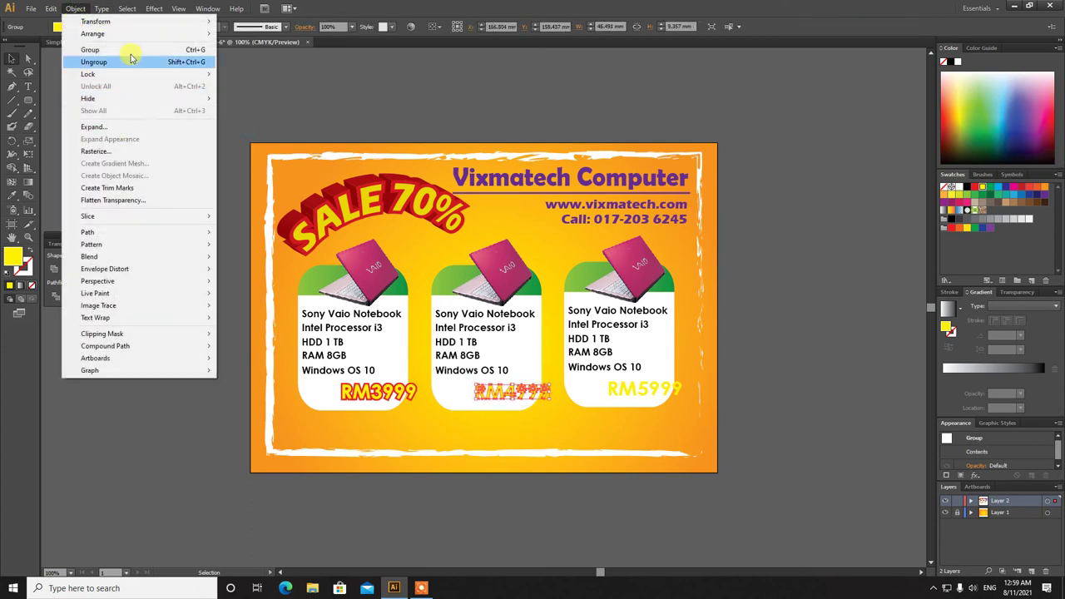
mouse_move(88, 232)
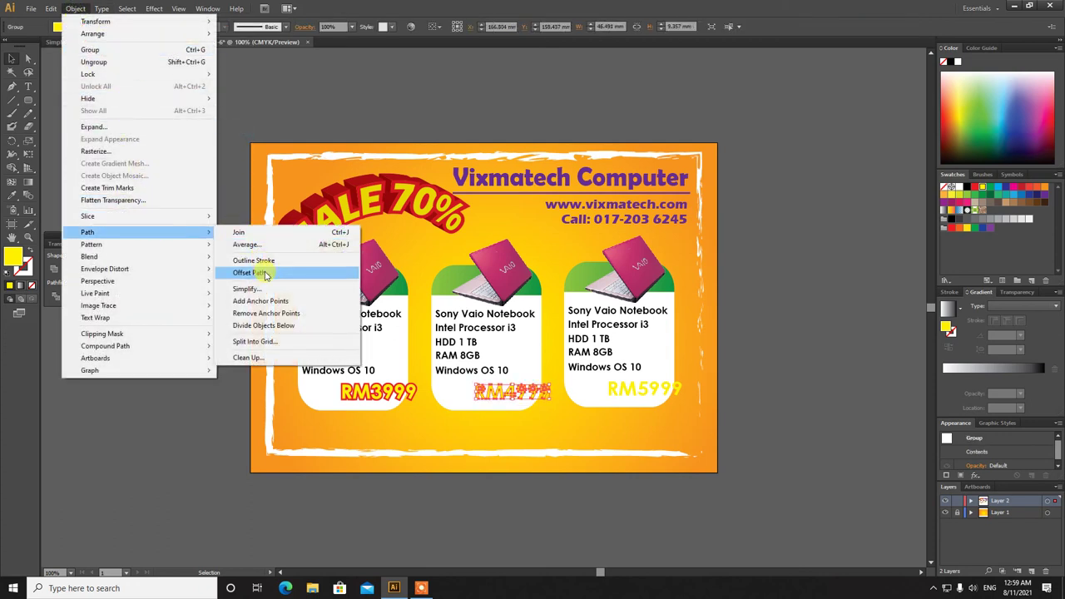
click(263, 273)
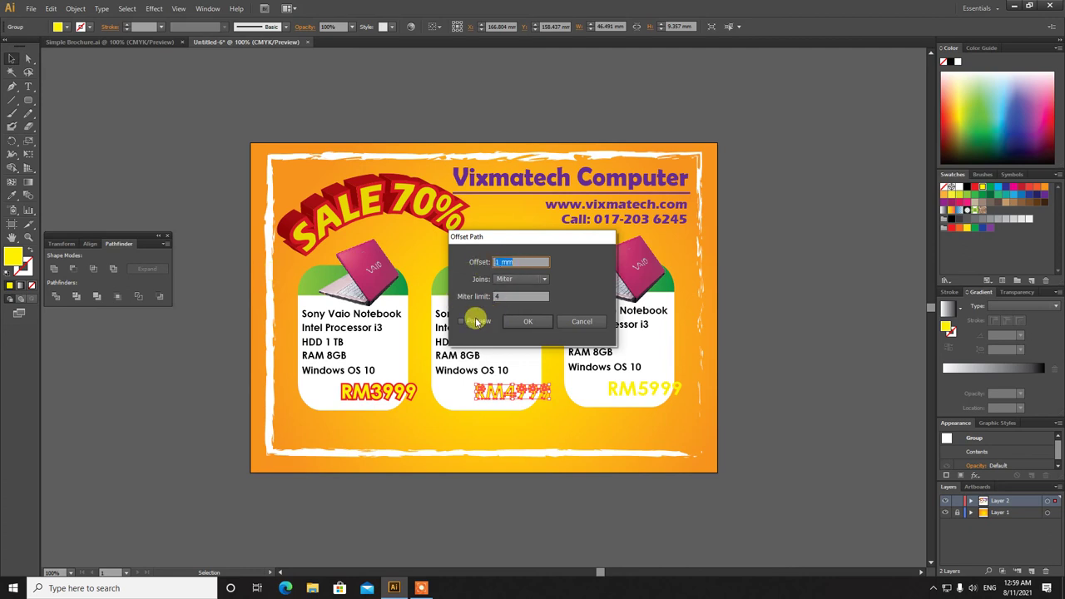
click(474, 321)
click(527, 321)
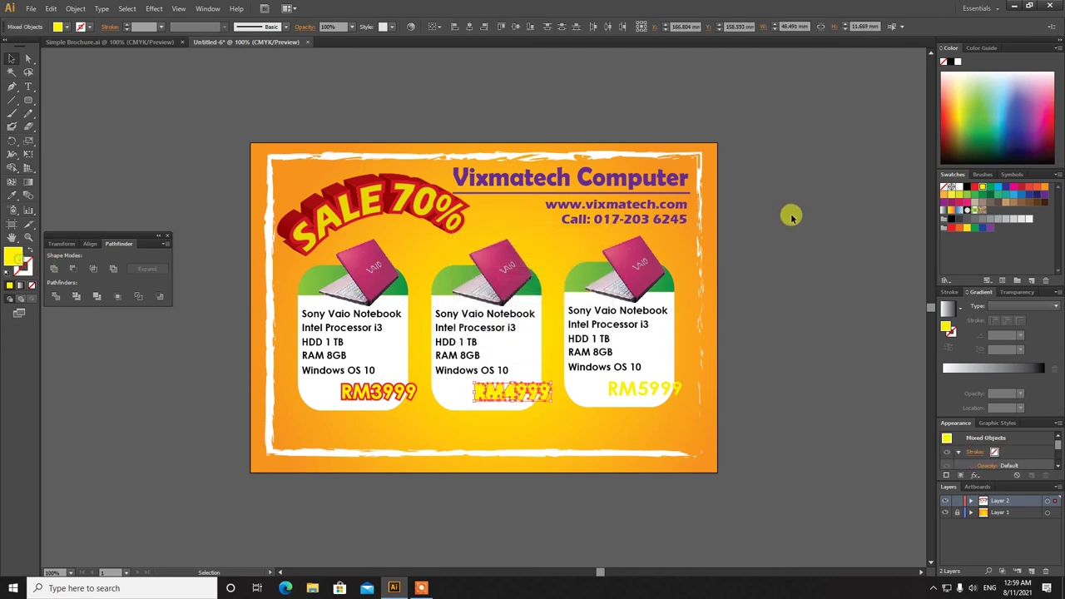
click(975, 187)
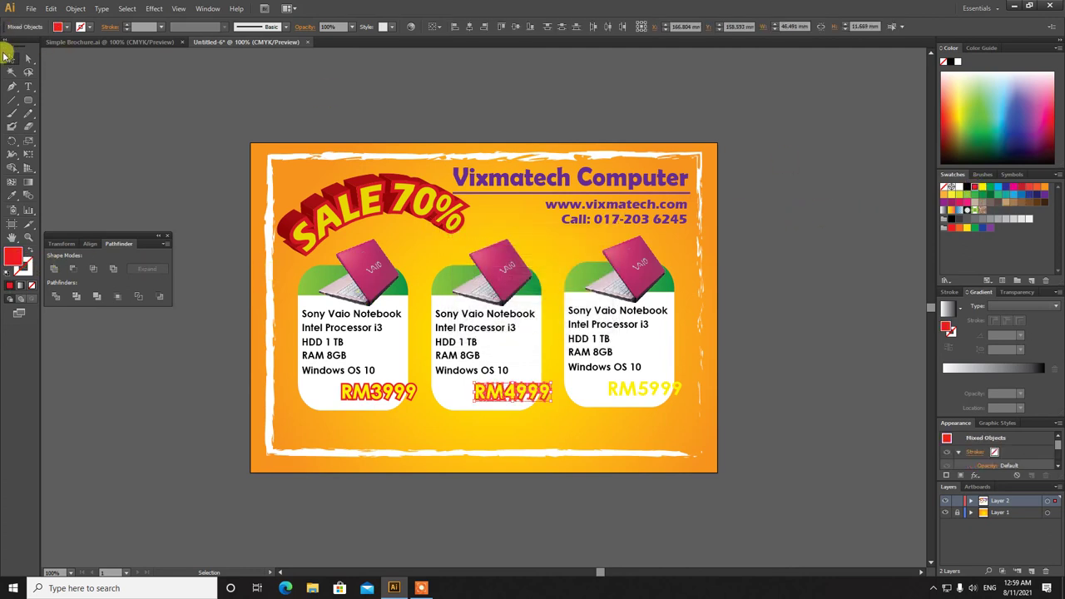
Outline RM5999 and give it a red offset border, then deselect.
click(647, 397)
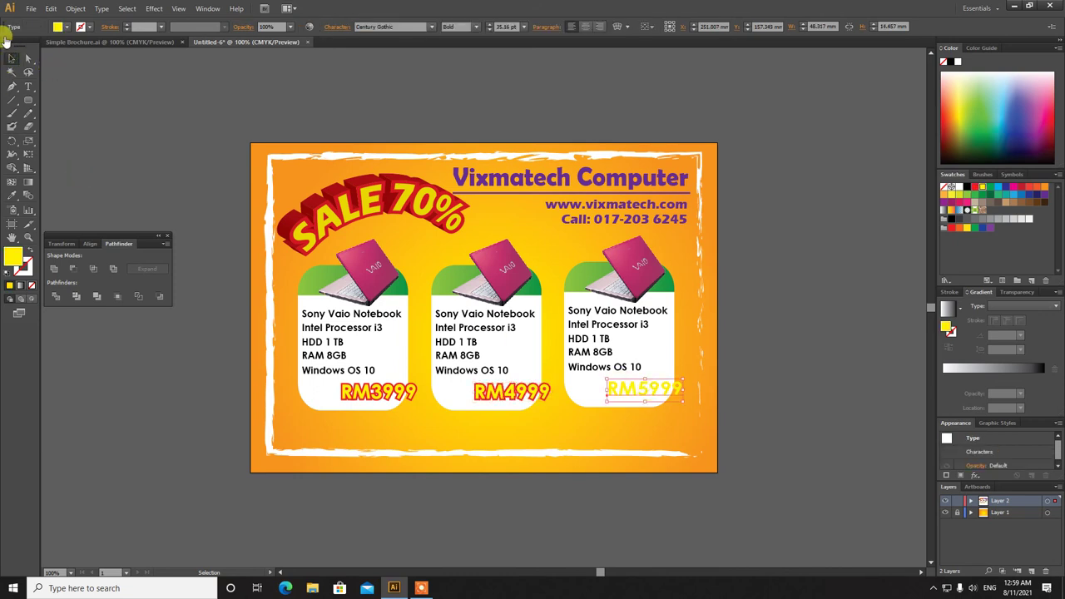
click(74, 8)
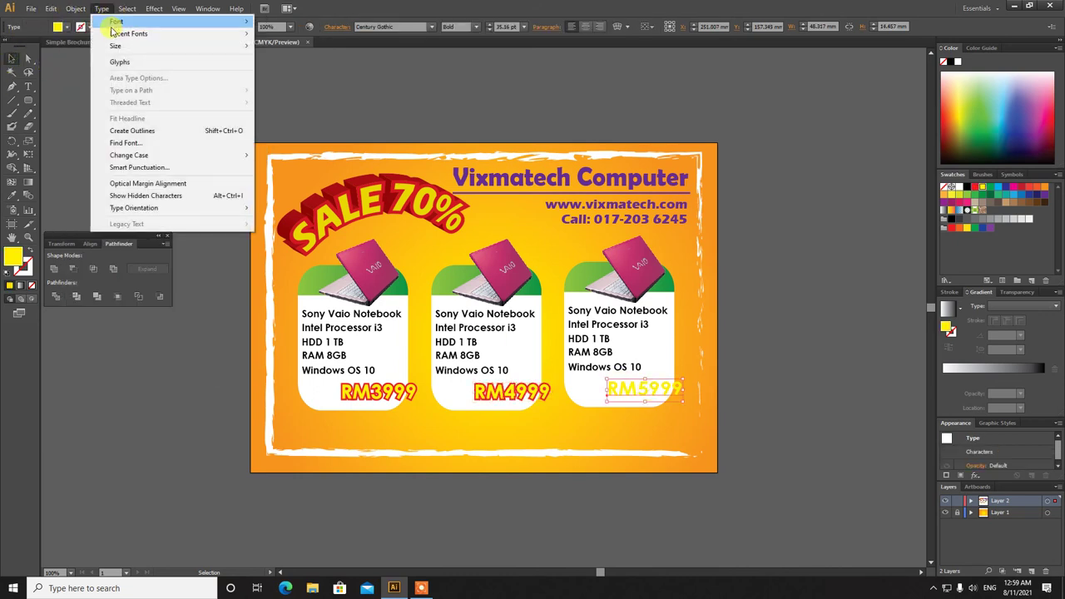
click(133, 131)
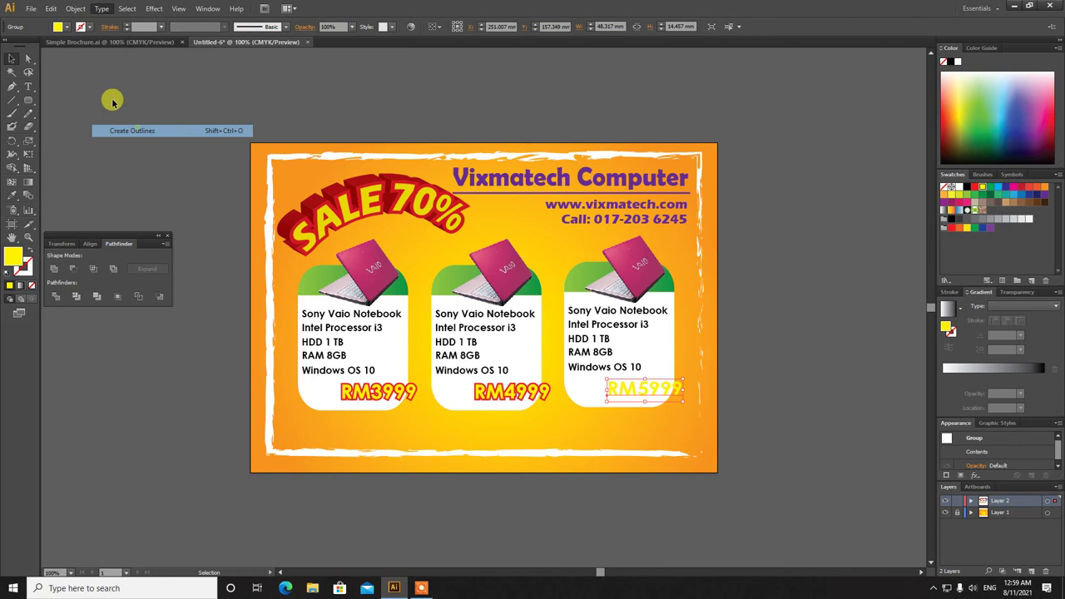
click(75, 8)
mouse_move(138, 232)
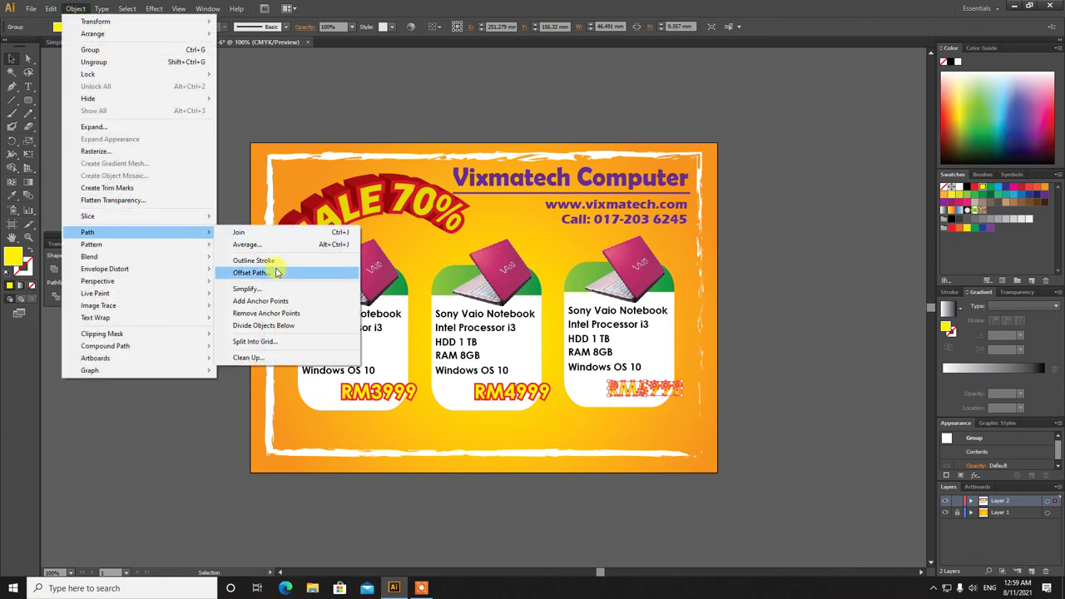
click(270, 272)
click(475, 321)
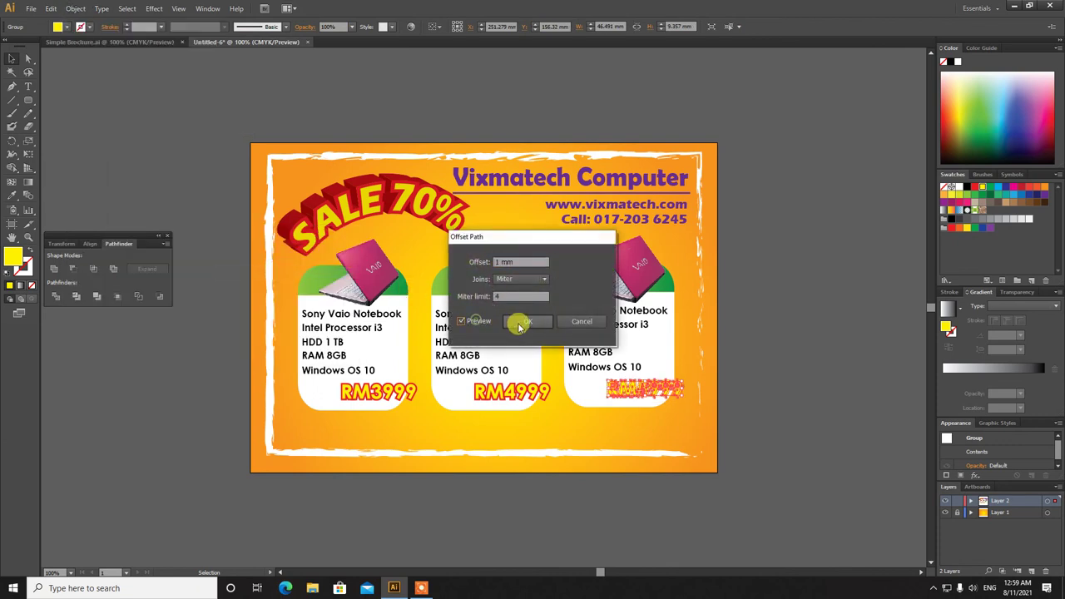
click(525, 321)
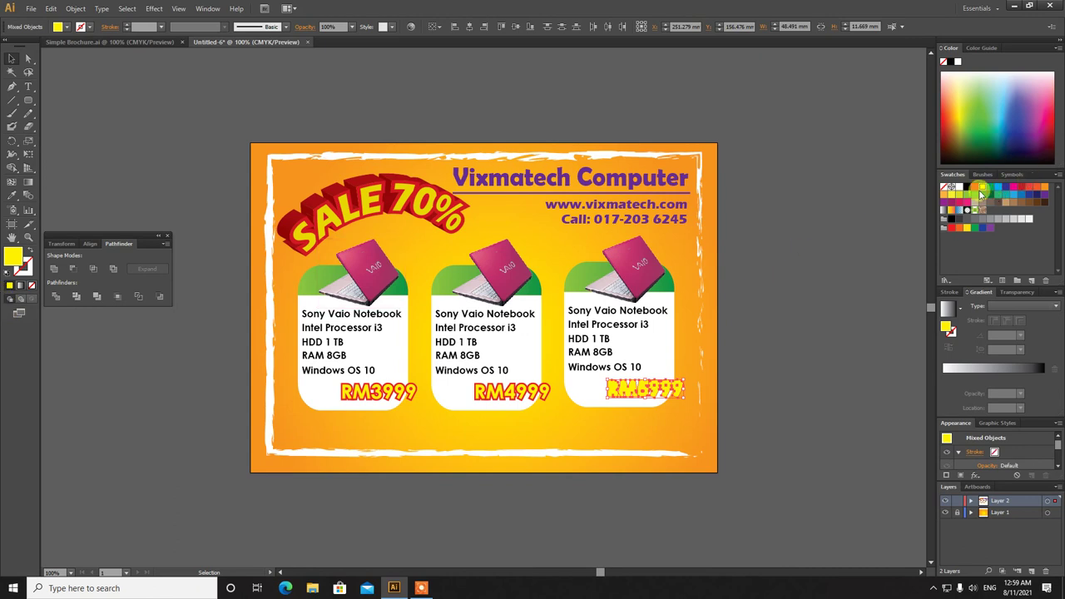
click(975, 187)
click(773, 256)
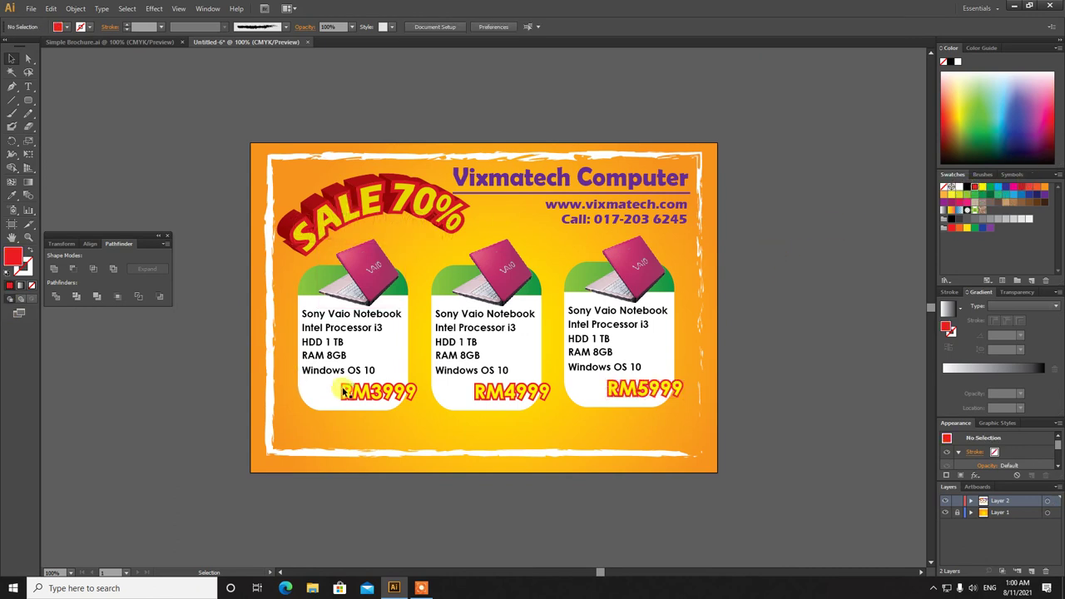
Apply a 3D Extrude & Bevel effect to the RM3999 price.
click(374, 394)
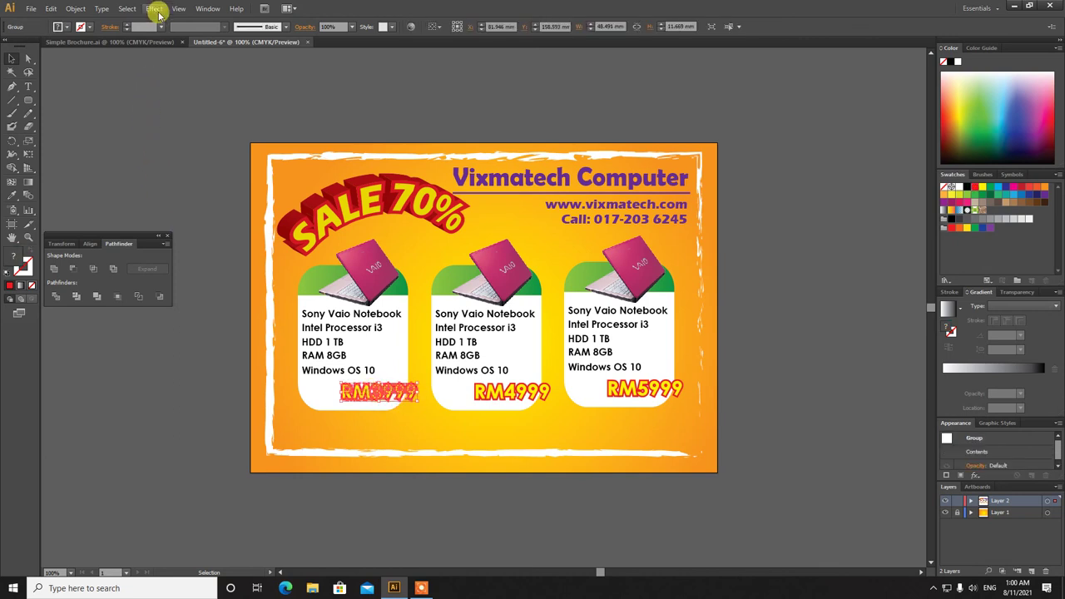
click(155, 9)
mouse_move(163, 72)
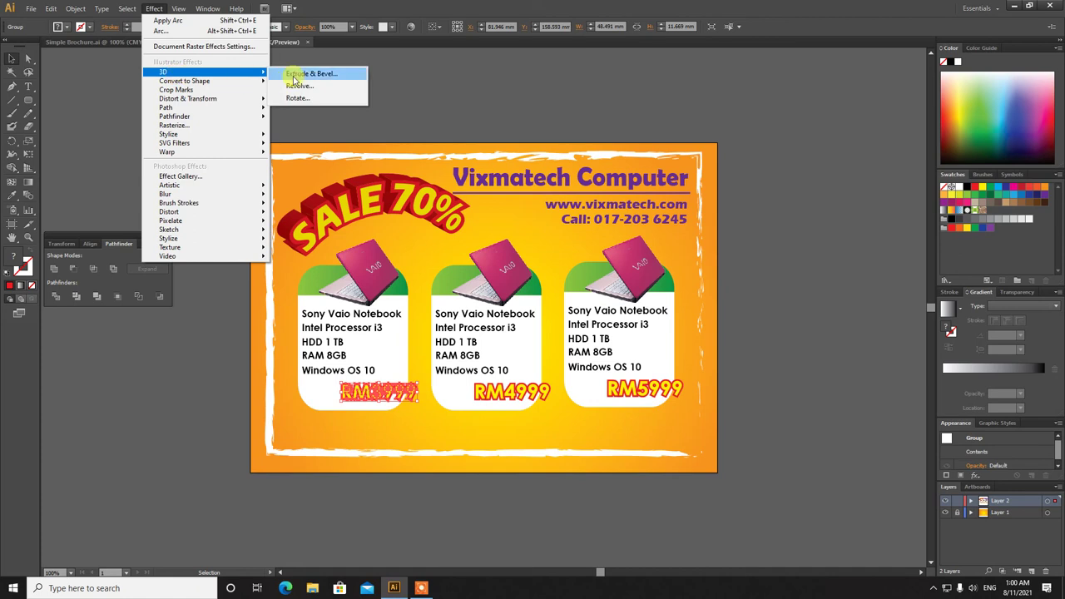
click(300, 74)
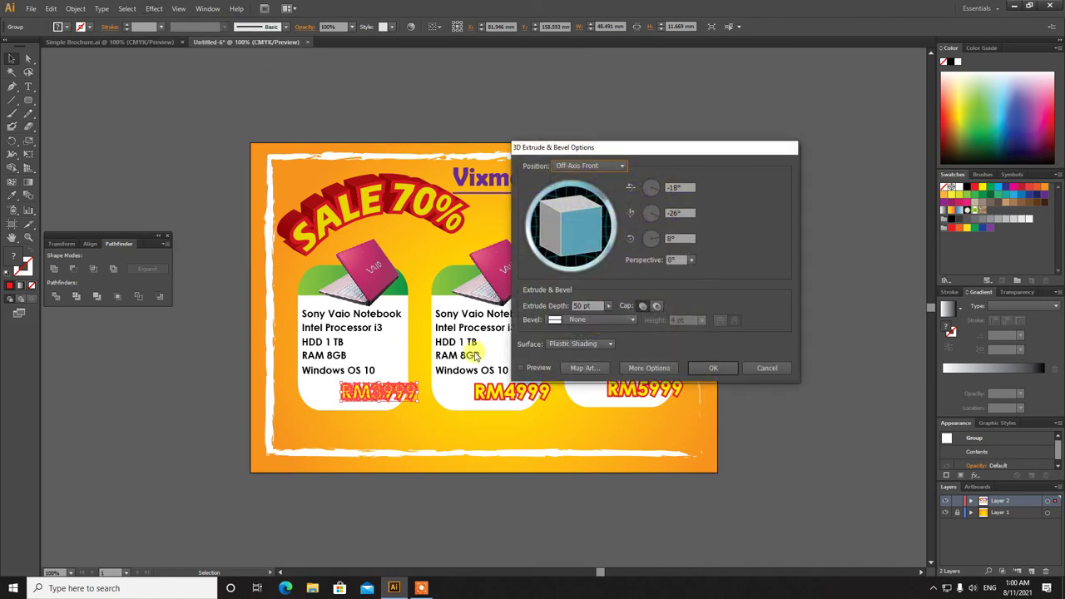
click(529, 371)
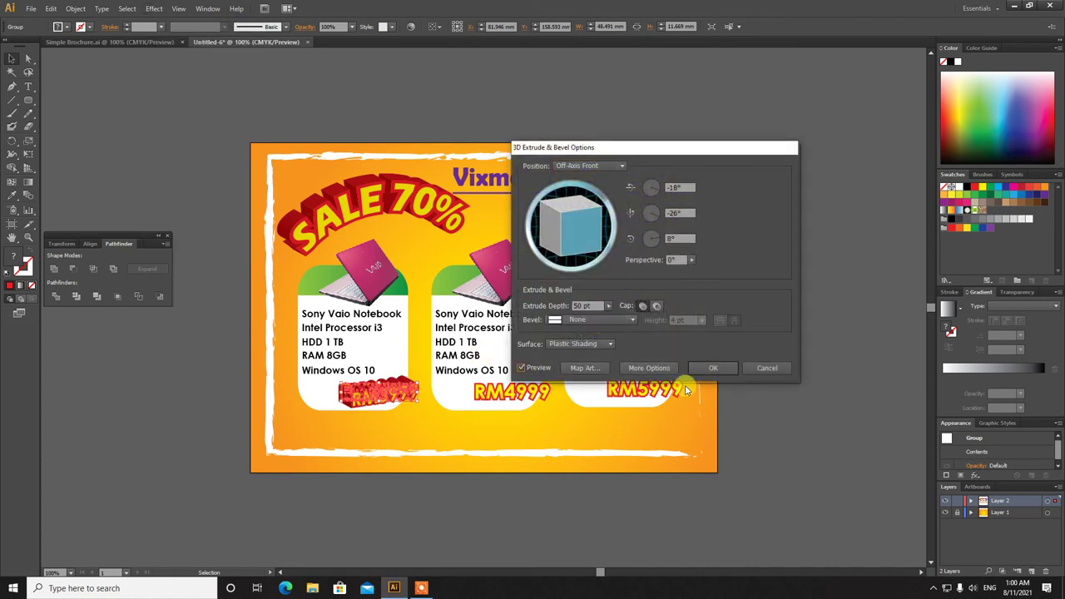
click(712, 371)
click(767, 297)
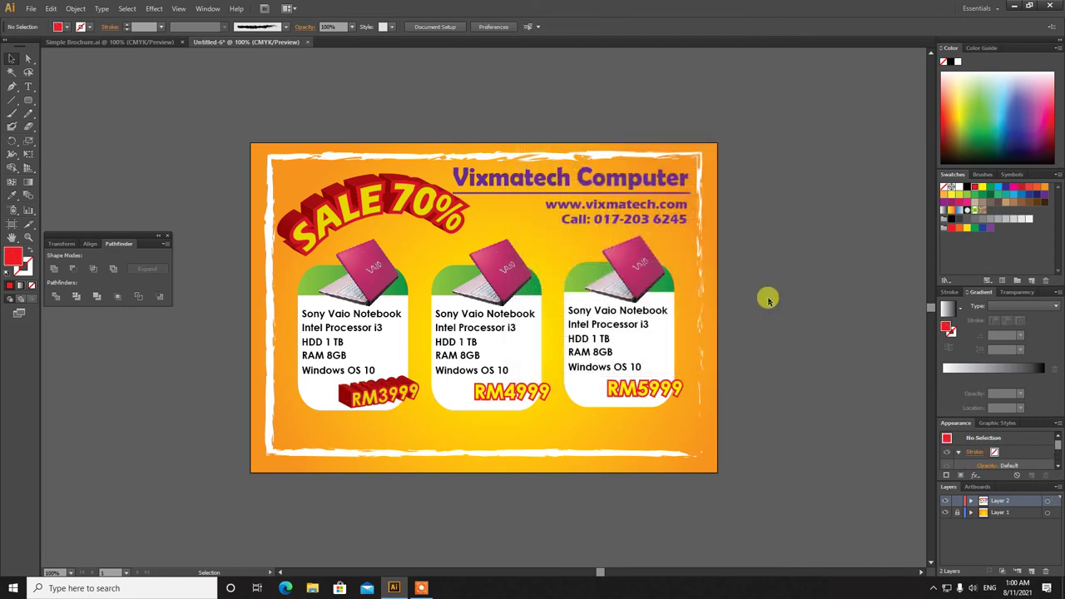
Apply a 3D Extrude & Bevel effect to the RM4999 price.
click(543, 400)
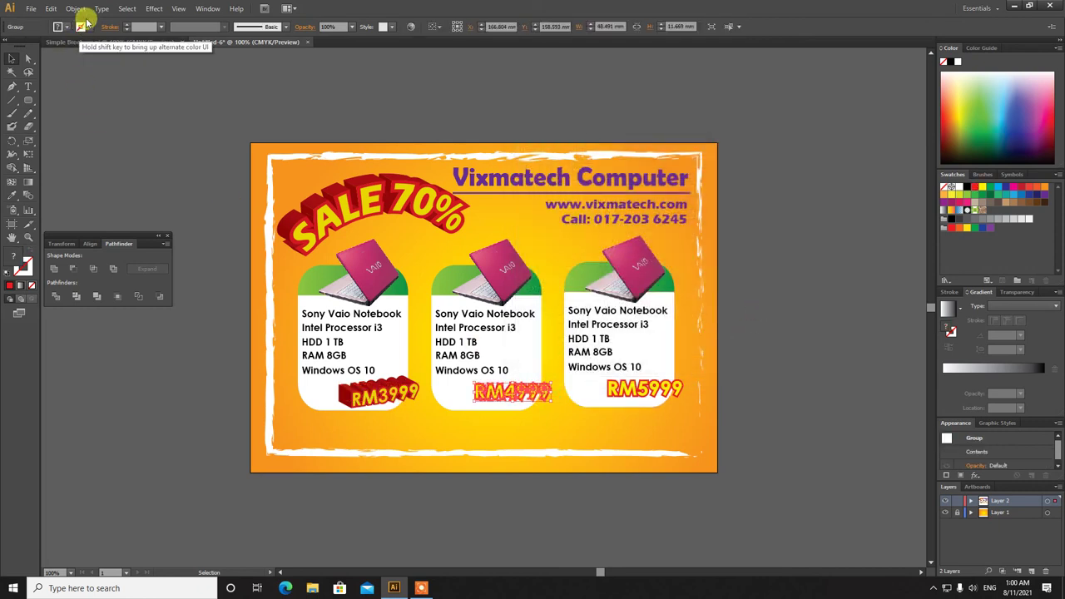
click(152, 9)
mouse_move(167, 71)
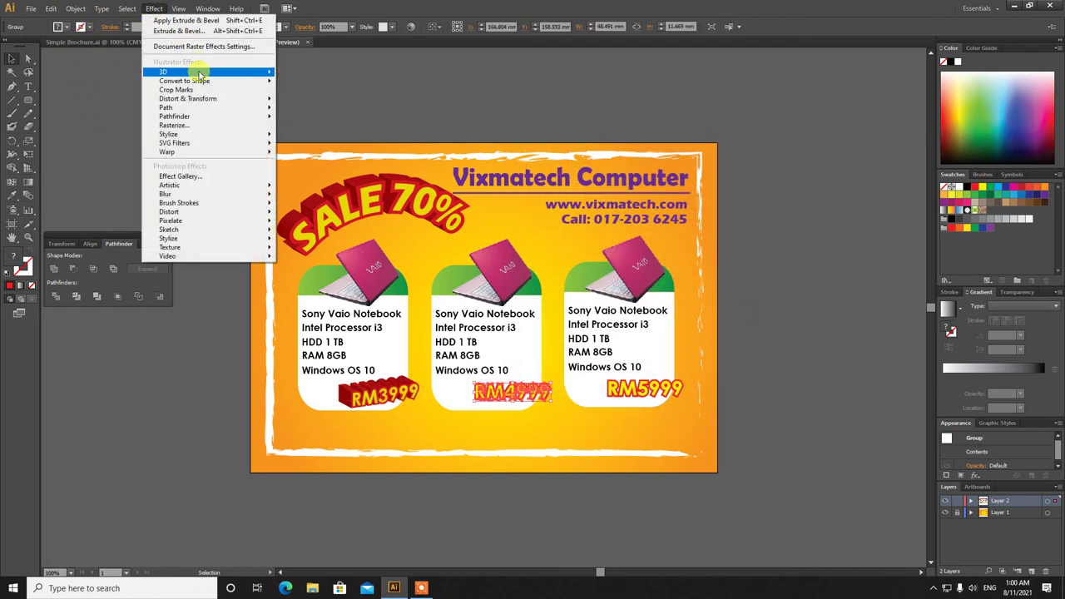
click(316, 77)
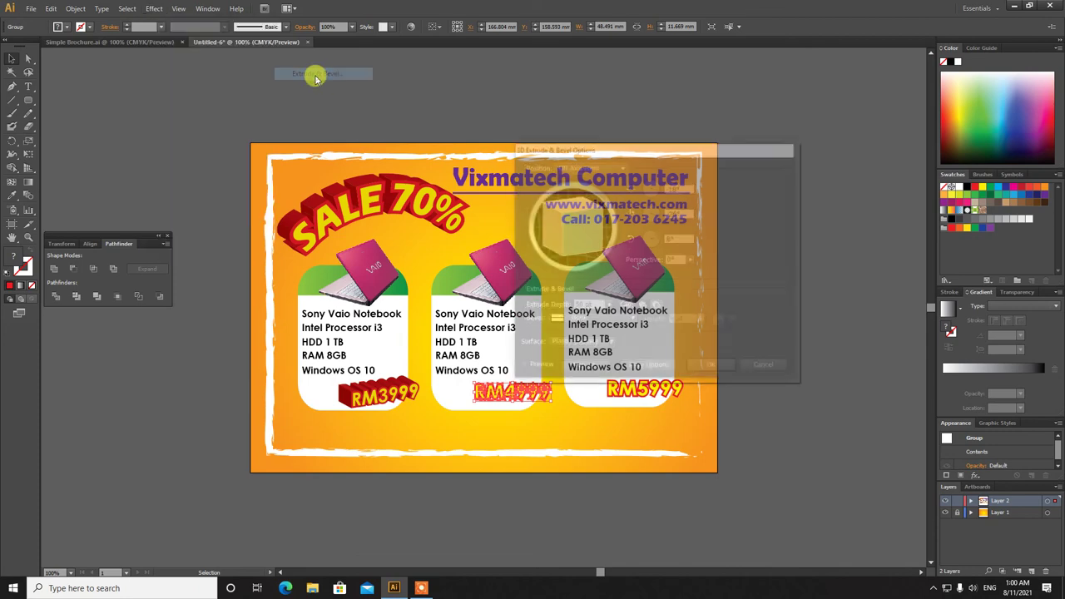
click(539, 369)
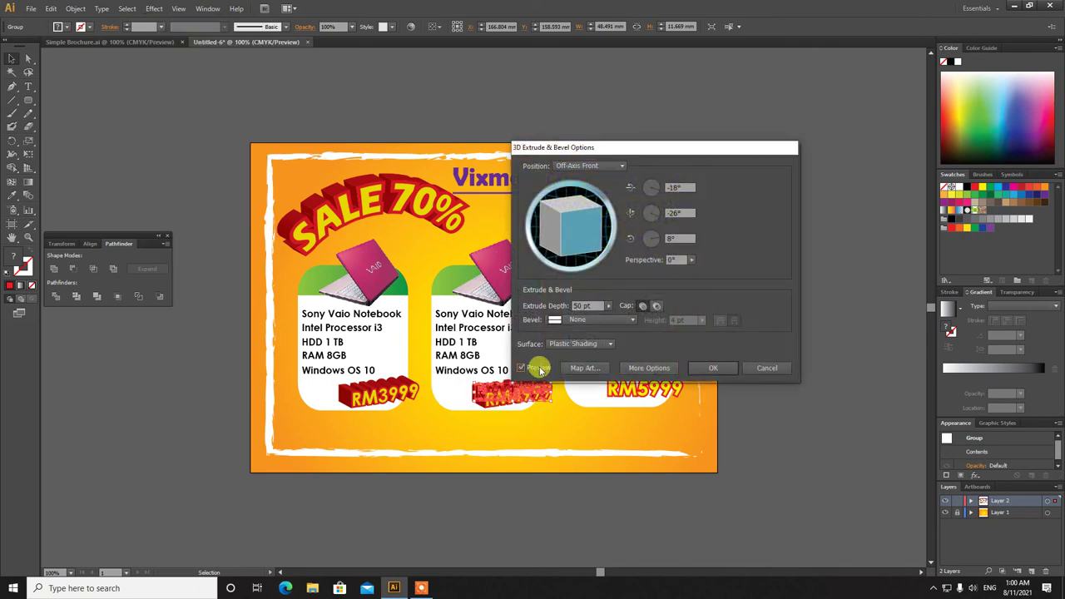
click(713, 368)
click(790, 330)
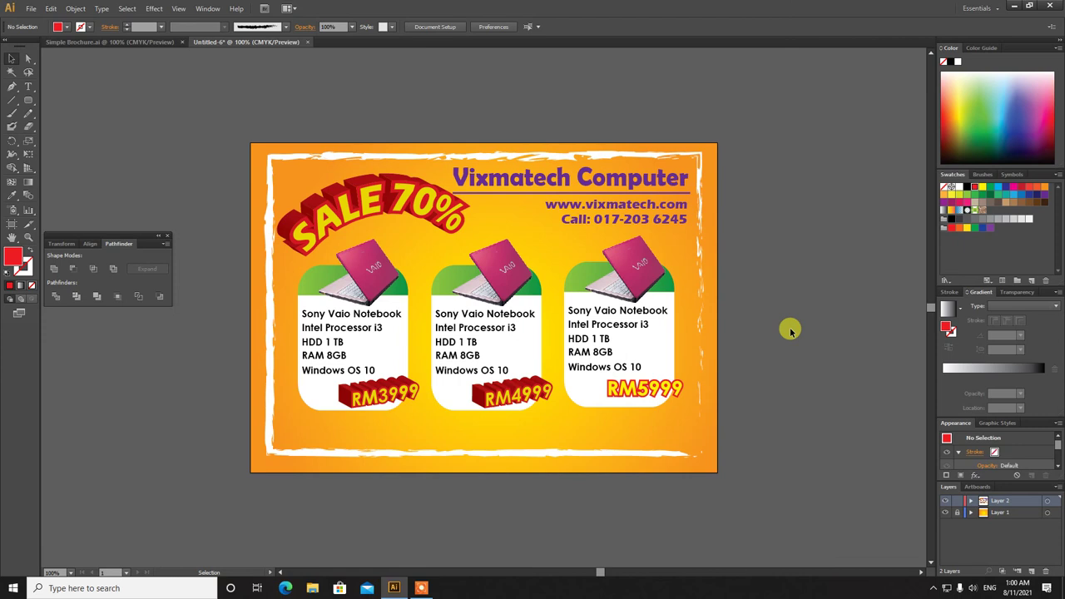
Apply a 3D Extrude & Bevel effect to the RM5999 price.
click(670, 390)
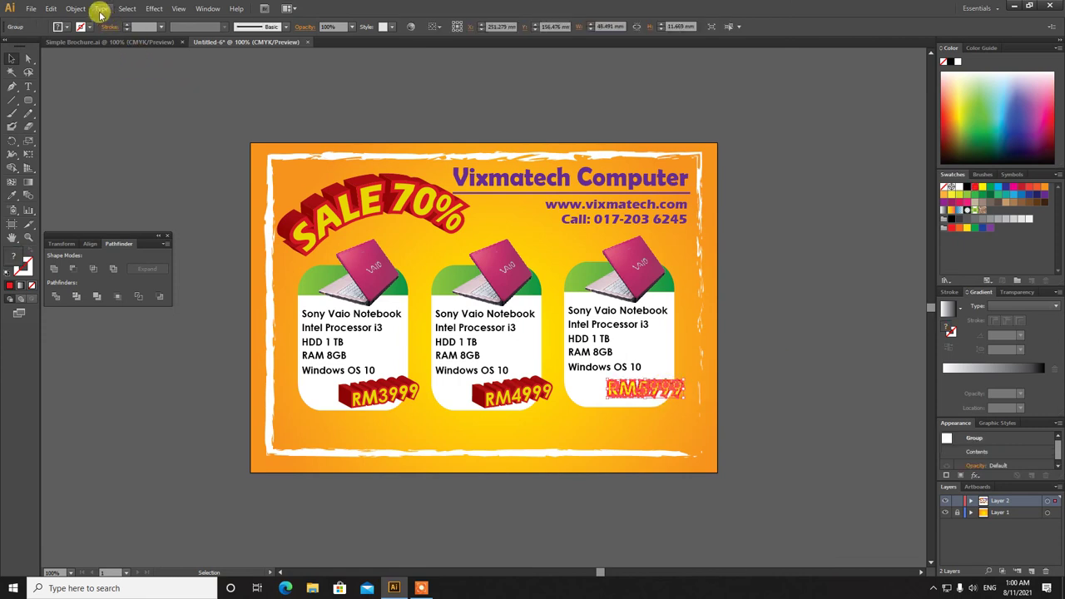
click(152, 10)
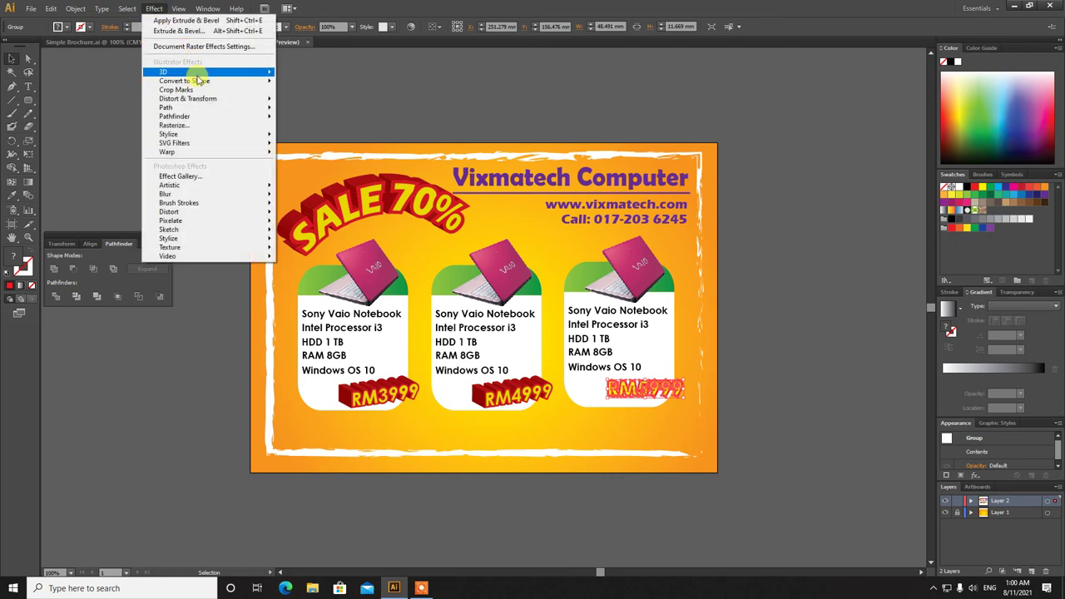
mouse_move(208, 71)
click(301, 72)
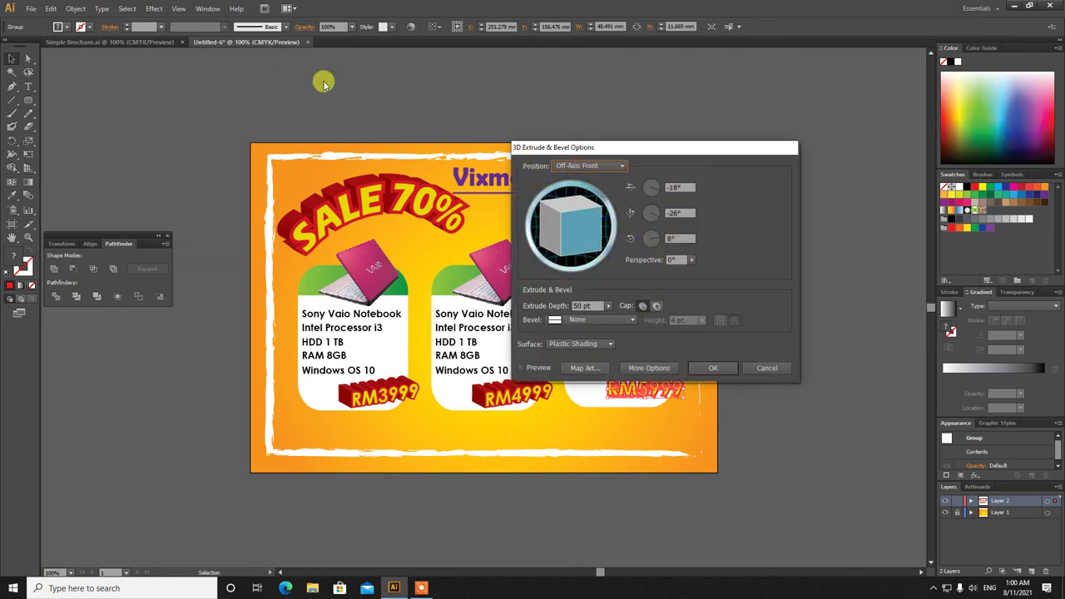
click(537, 368)
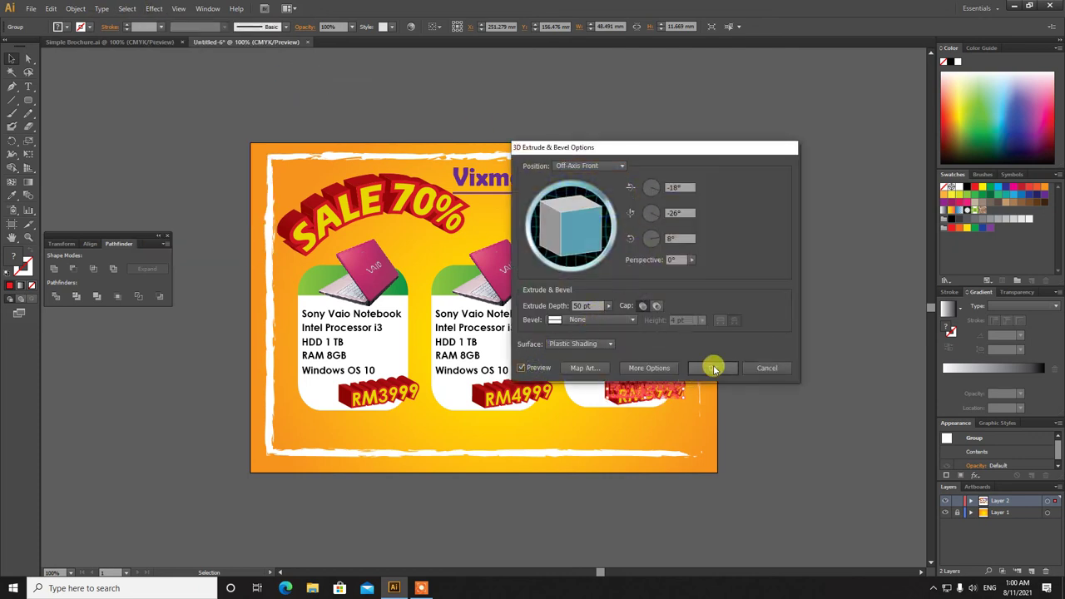
click(713, 369)
click(808, 304)
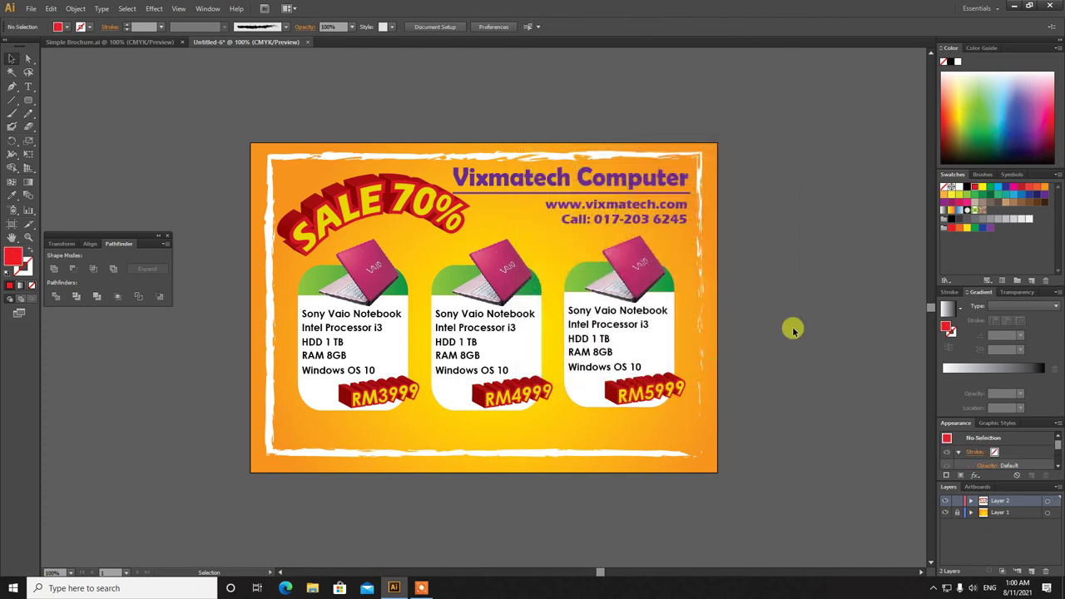
Put the text cursor inside the middle card's 'Sony Vaio Notebook' heading for editing.
click(505, 320)
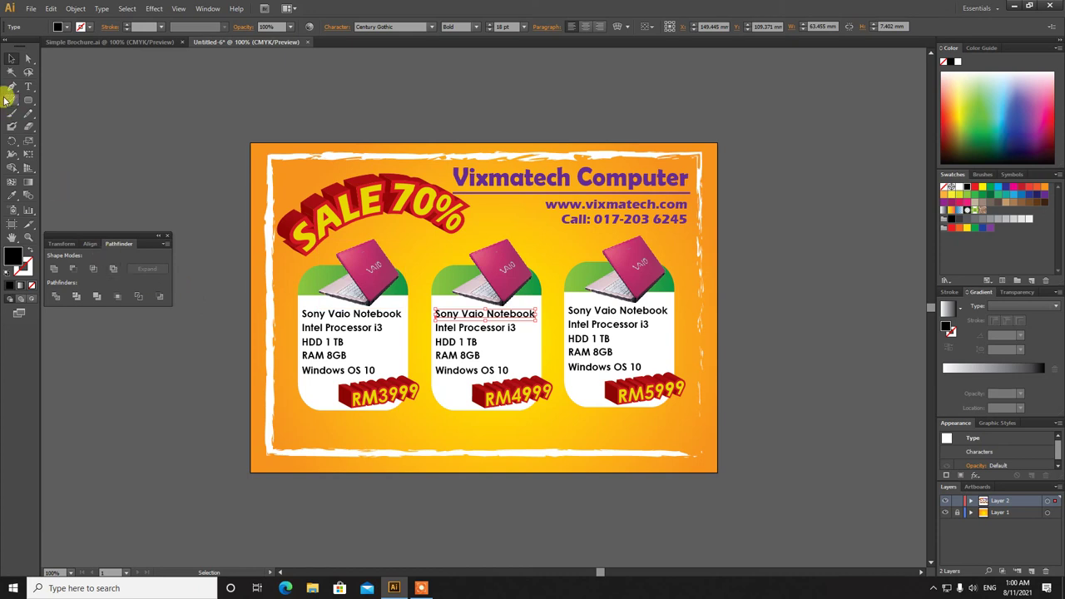
click(28, 86)
click(489, 315)
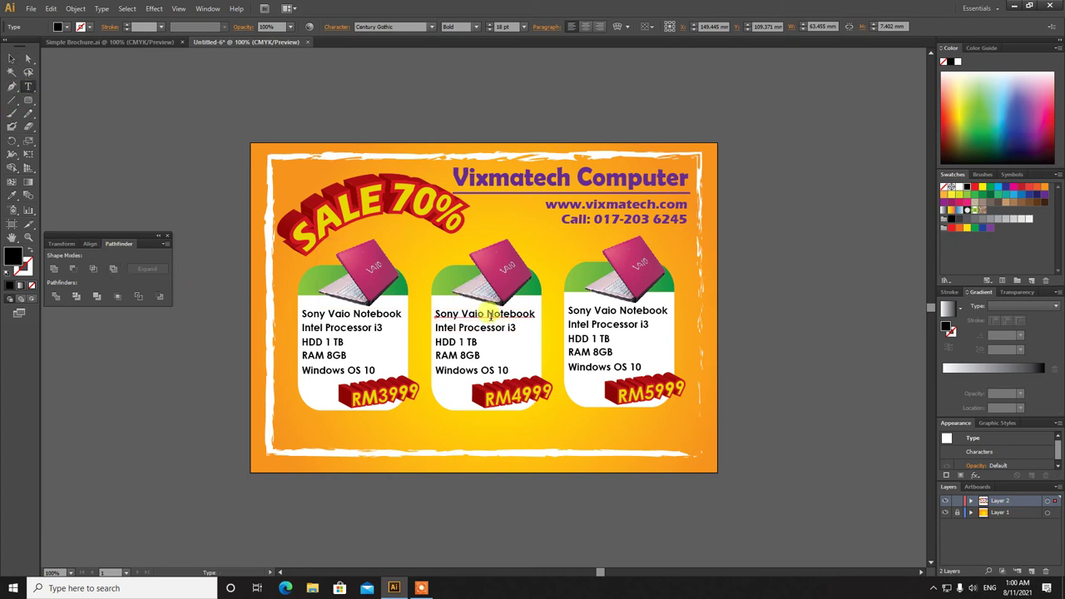
click(489, 315)
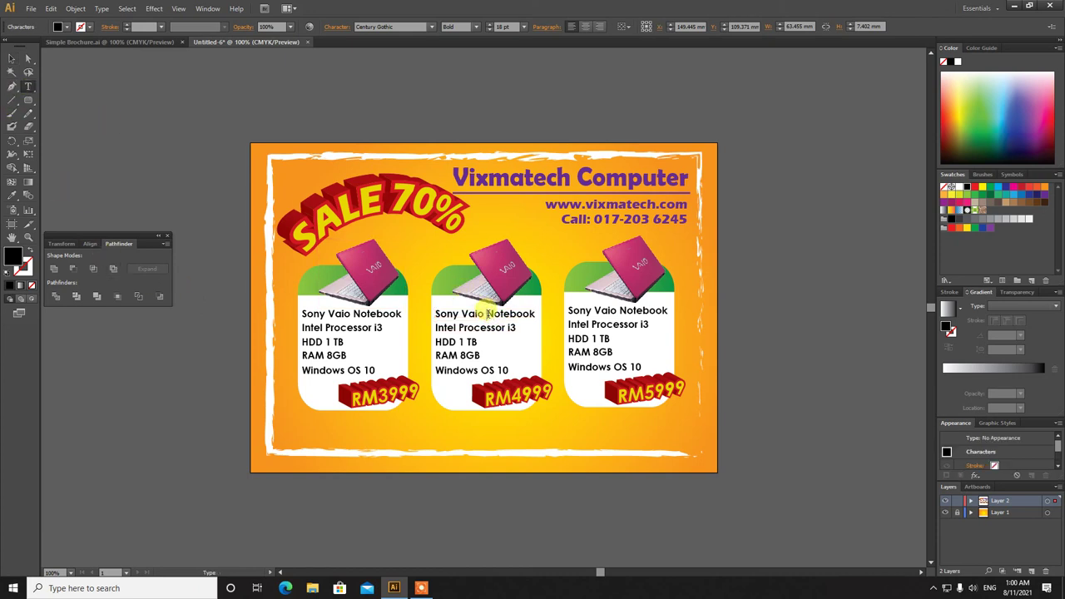
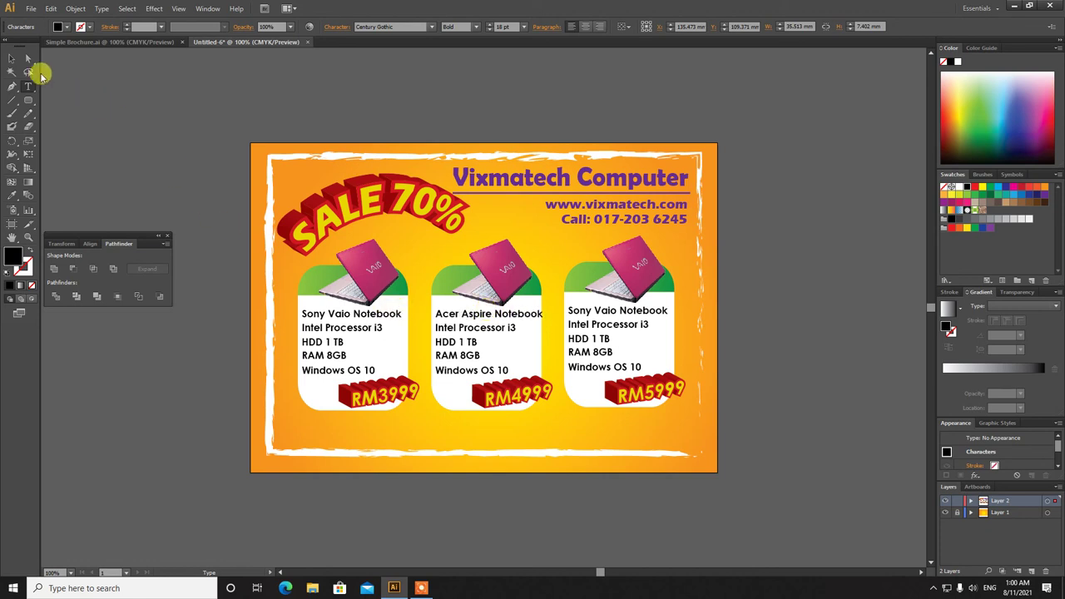
Change the third card's title to 'Dell Notebook'.
click(14, 59)
click(768, 217)
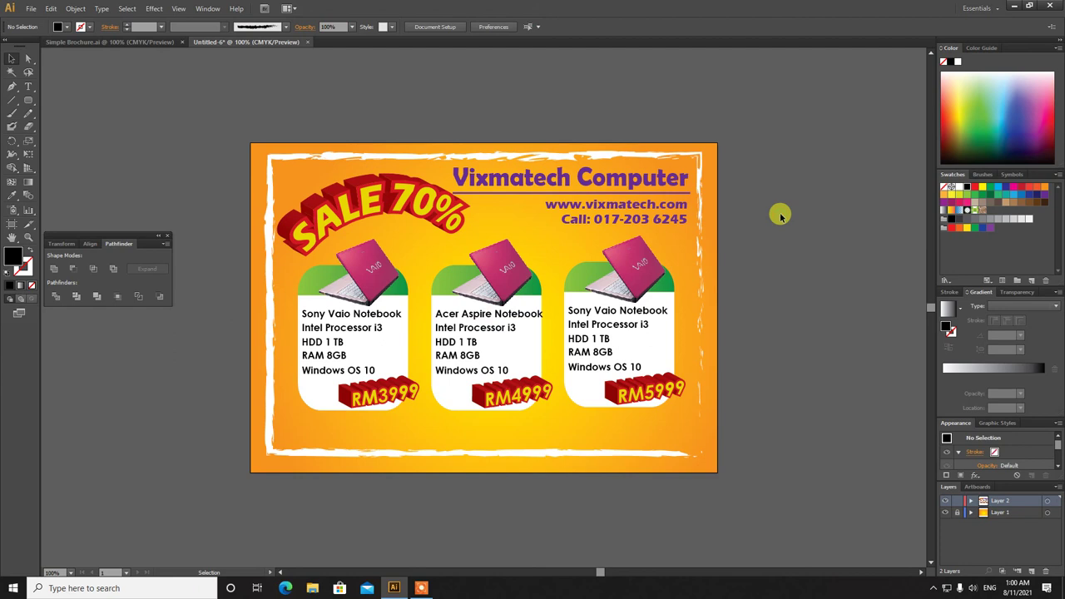
click(630, 310)
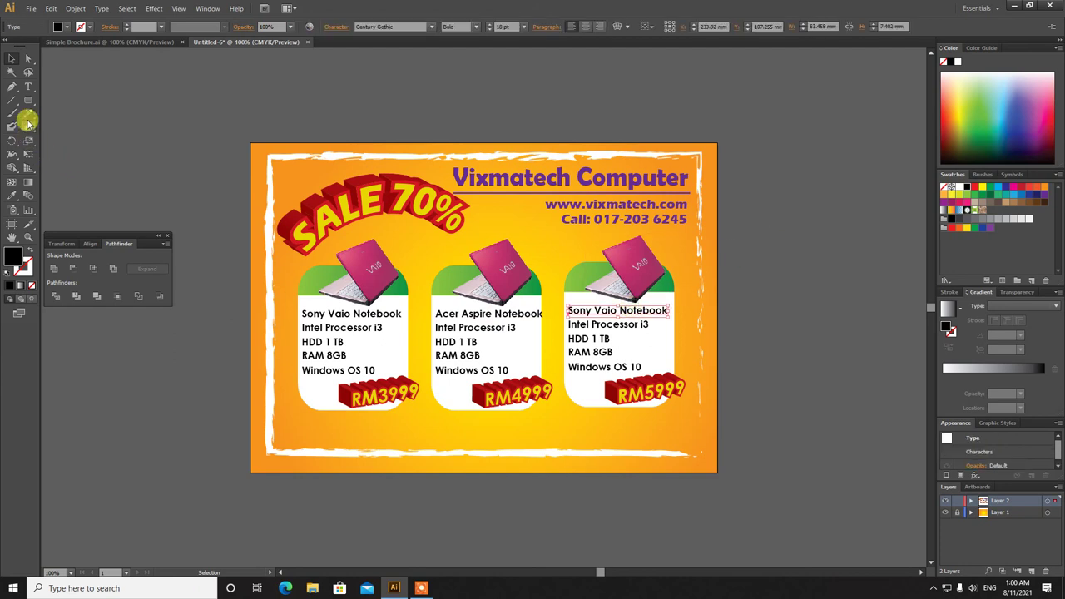
click(29, 87)
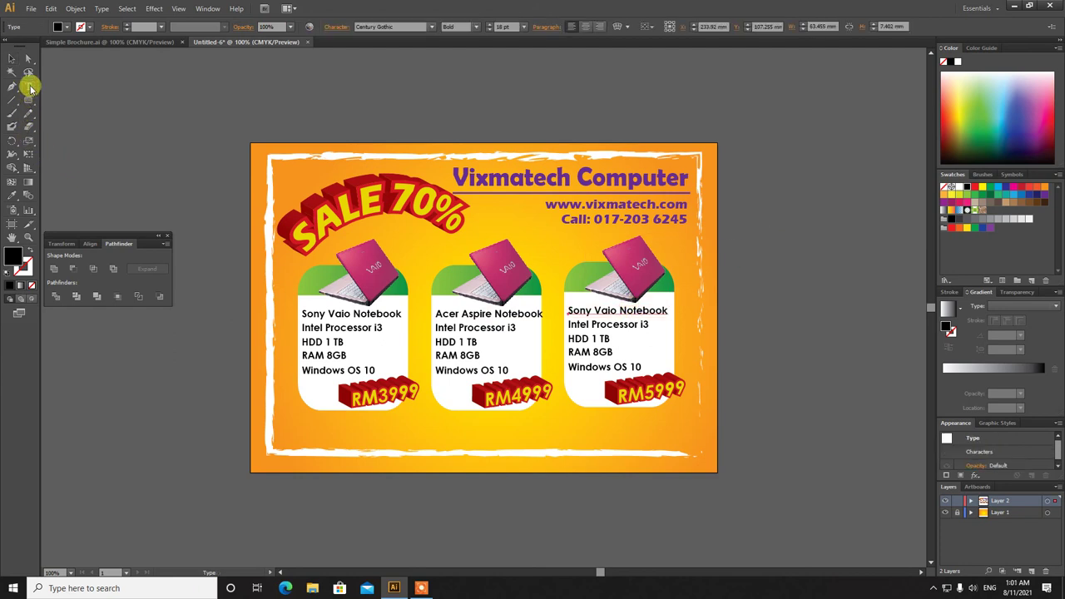
click(617, 307)
click(620, 311)
text(Dell)
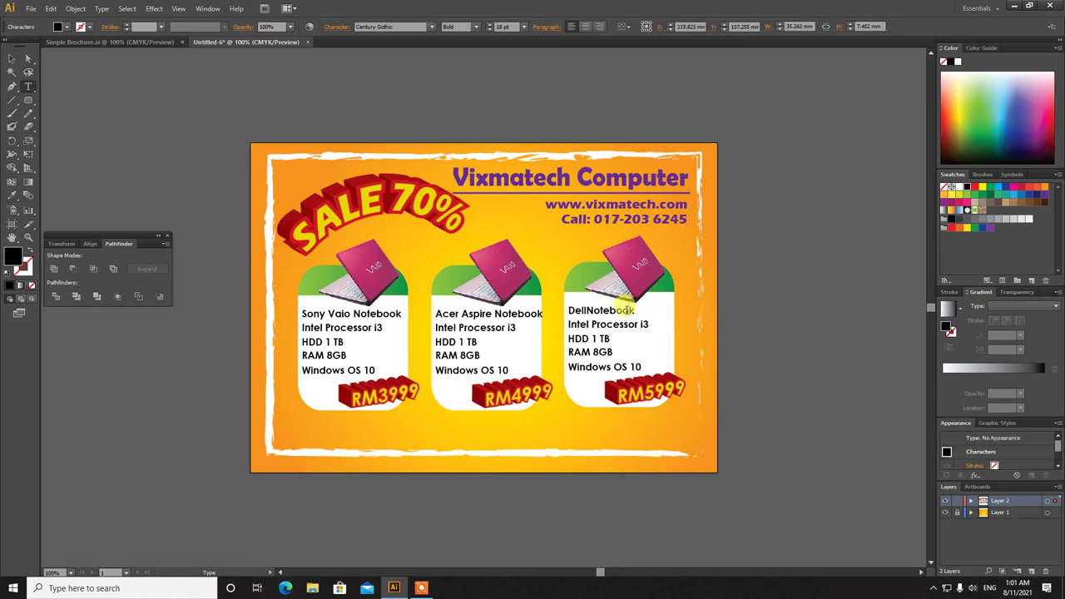
click(12, 58)
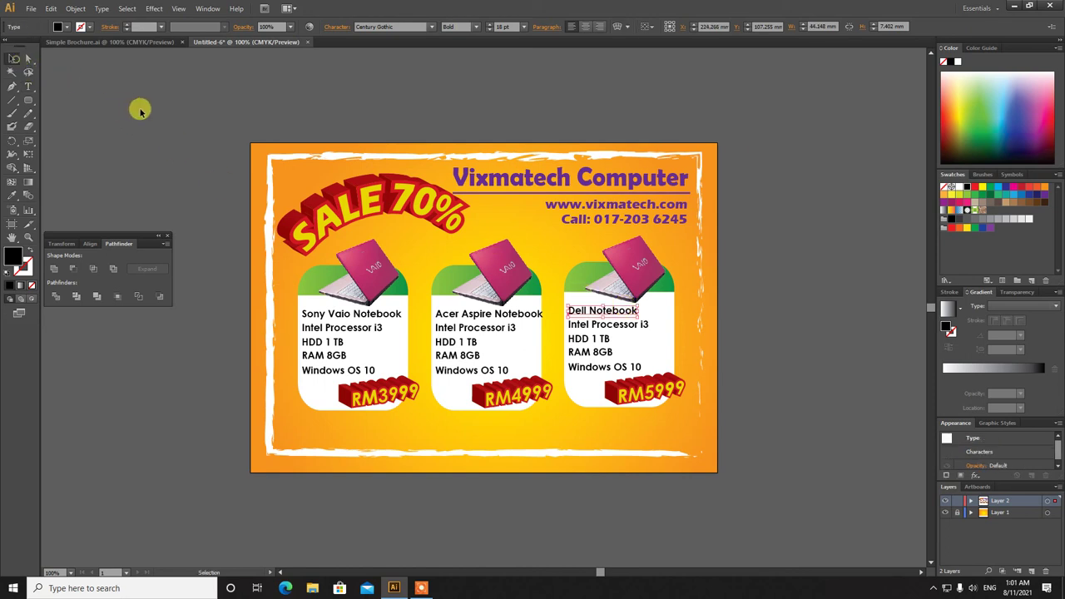
Delete the laptop photos from the Acer and Dell cards.
click(499, 279)
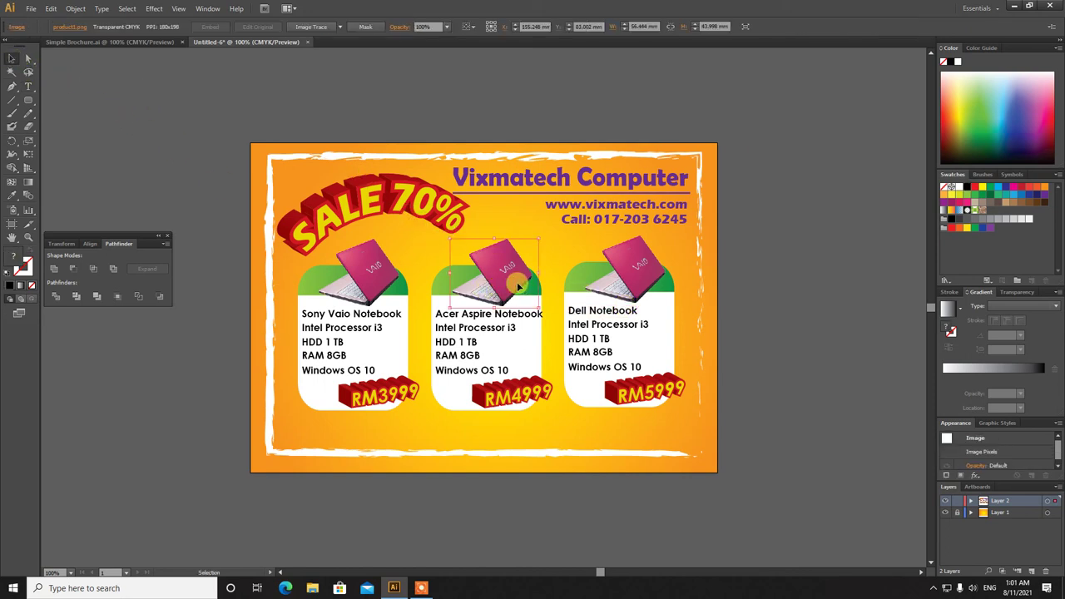
key(Delete)
click(628, 286)
key(Delete)
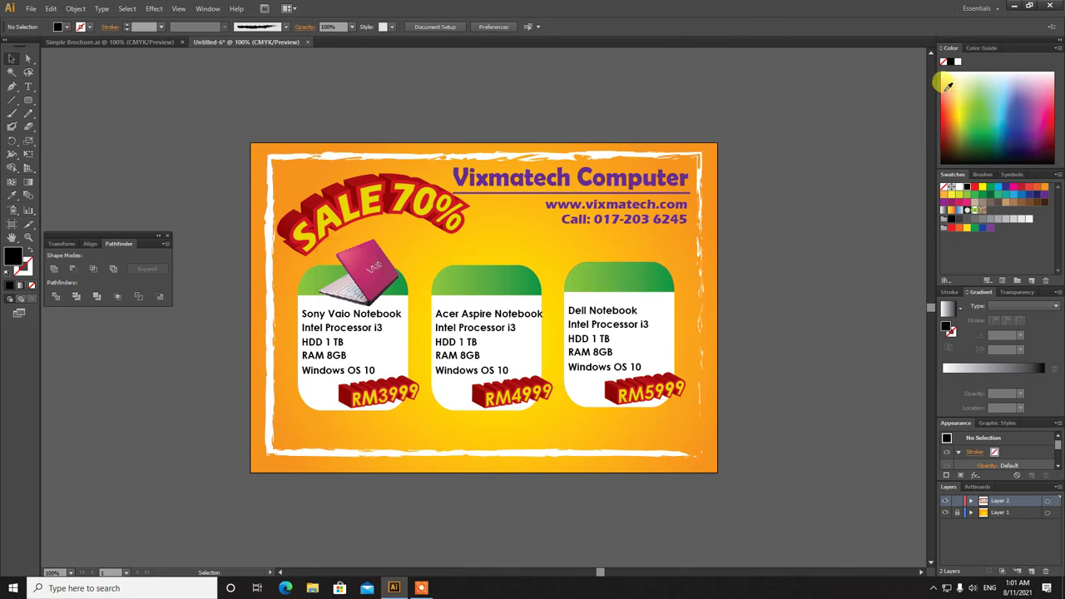
Copy the product2 image from the desktop and return to Illustrator.
click(1013, 6)
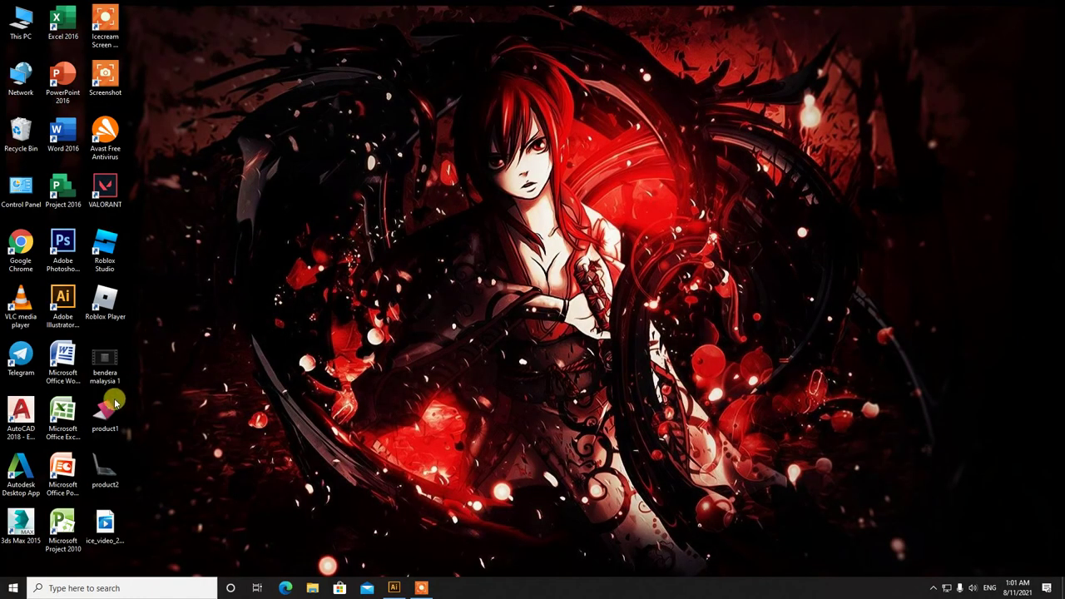
right_click(108, 474)
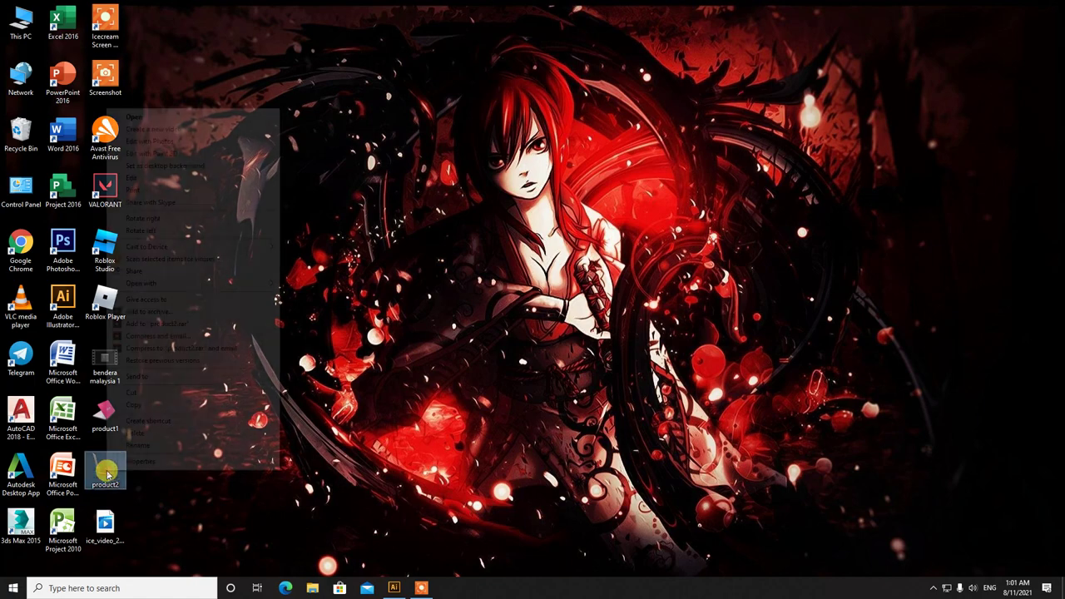
click(153, 405)
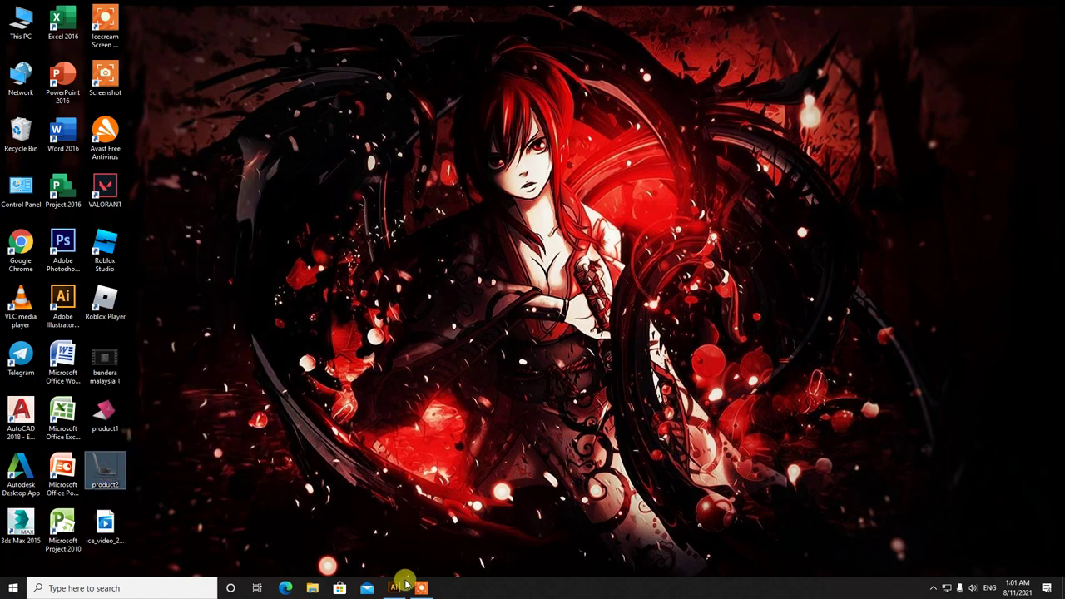
click(403, 586)
Paste the black laptop photo, embed it, and shrink it above the Acer Aspire Notebook card.
click(53, 8)
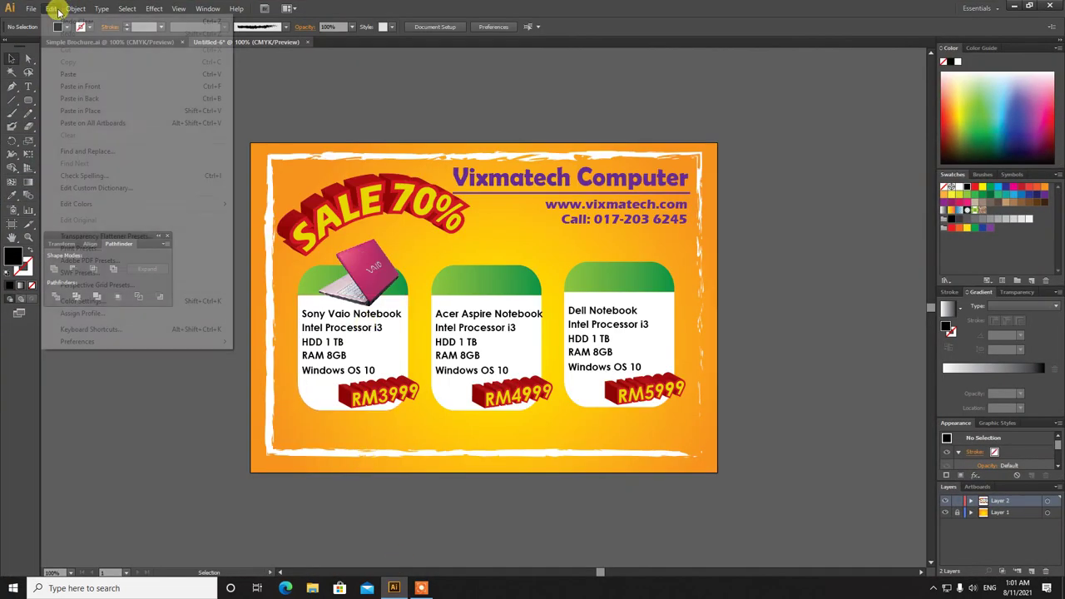
click(65, 74)
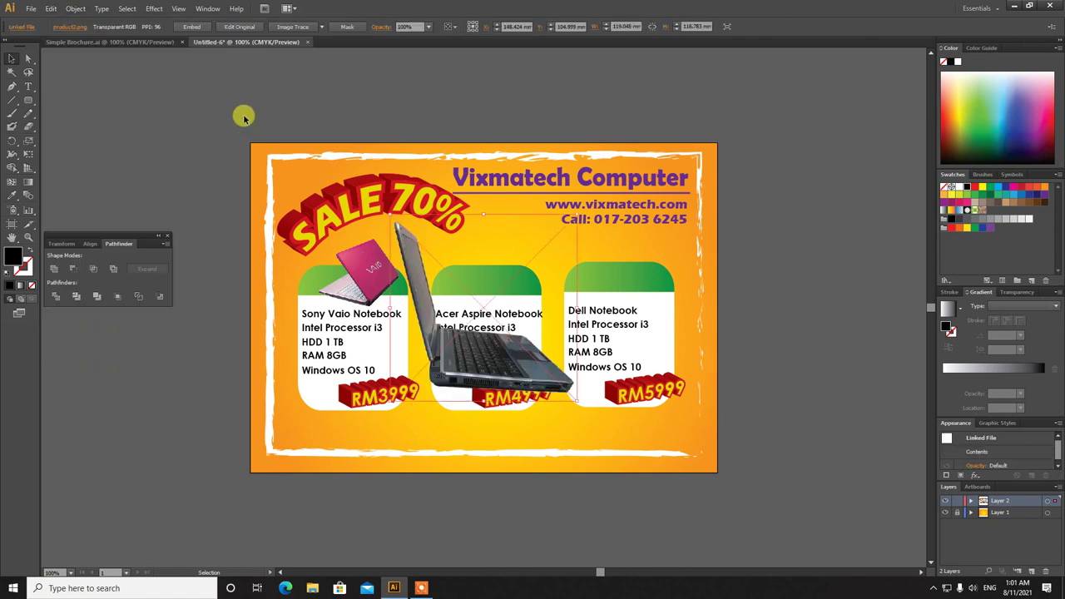
click(194, 29)
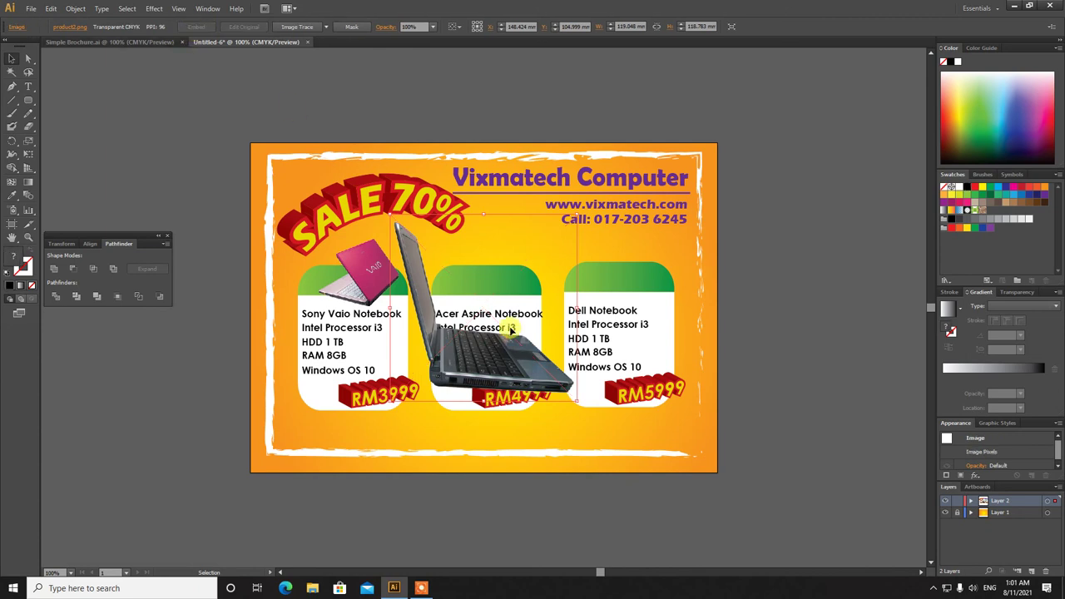
mouse_move(574, 403)
mouse_down()
mouse_move(468, 290)
mouse_move(503, 298)
mouse_up()
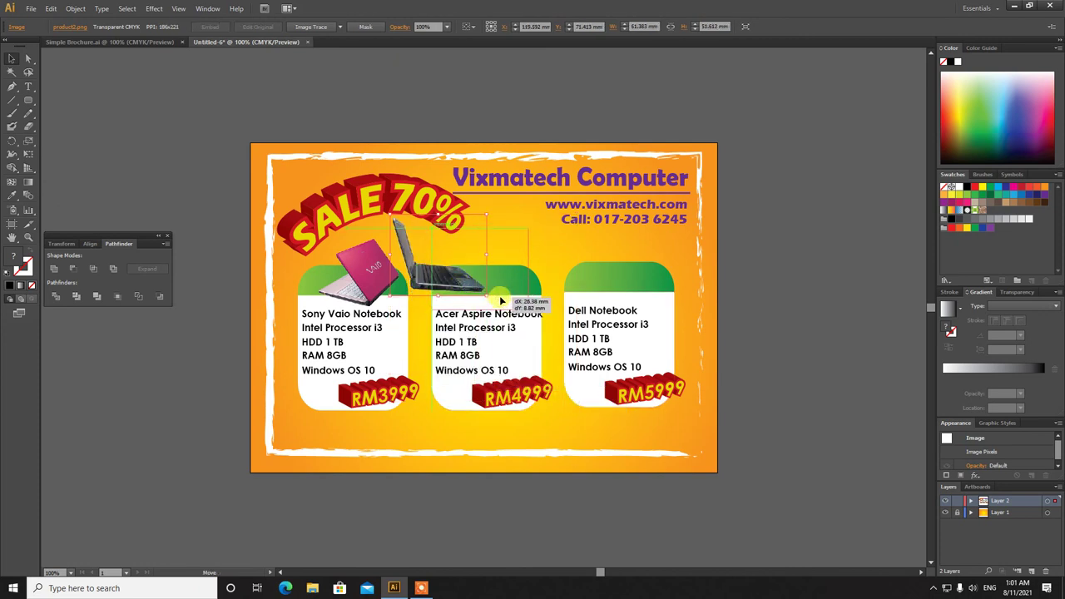
click(626, 237)
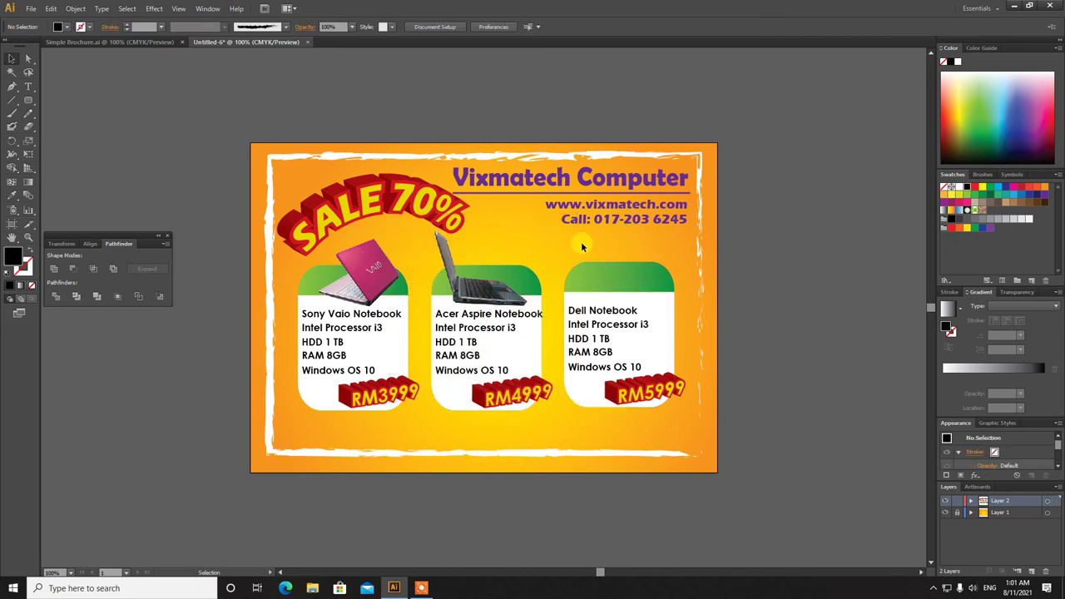
click(1018, 5)
Open laptop2nd1 from C: > Vixmatech Installers 2021 > Course Manuals Web Elements > computer images in Photoshop CS6.
double_click(25, 21)
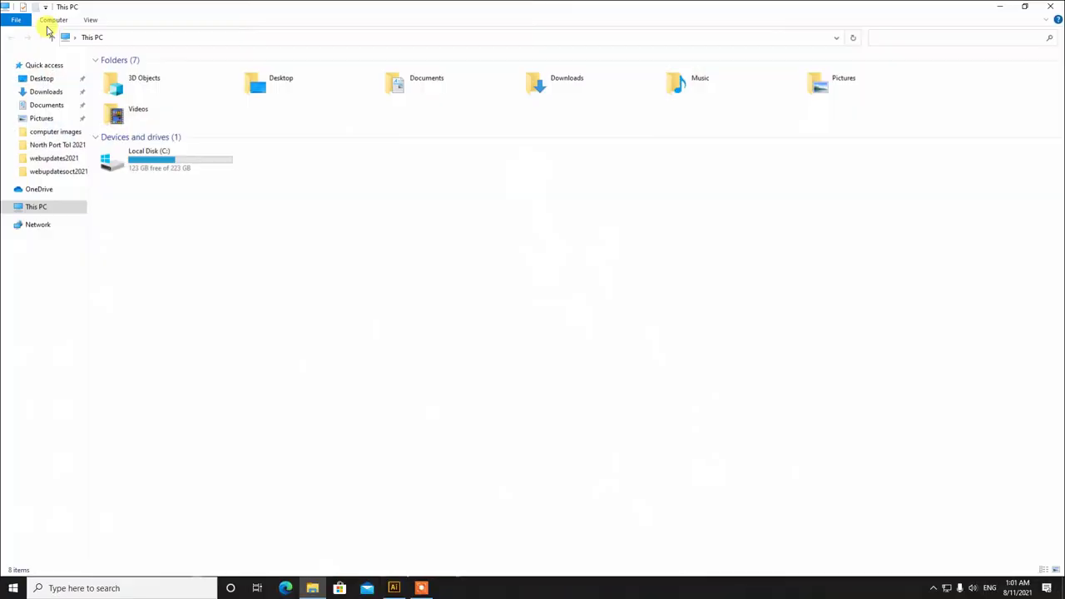
double_click(176, 160)
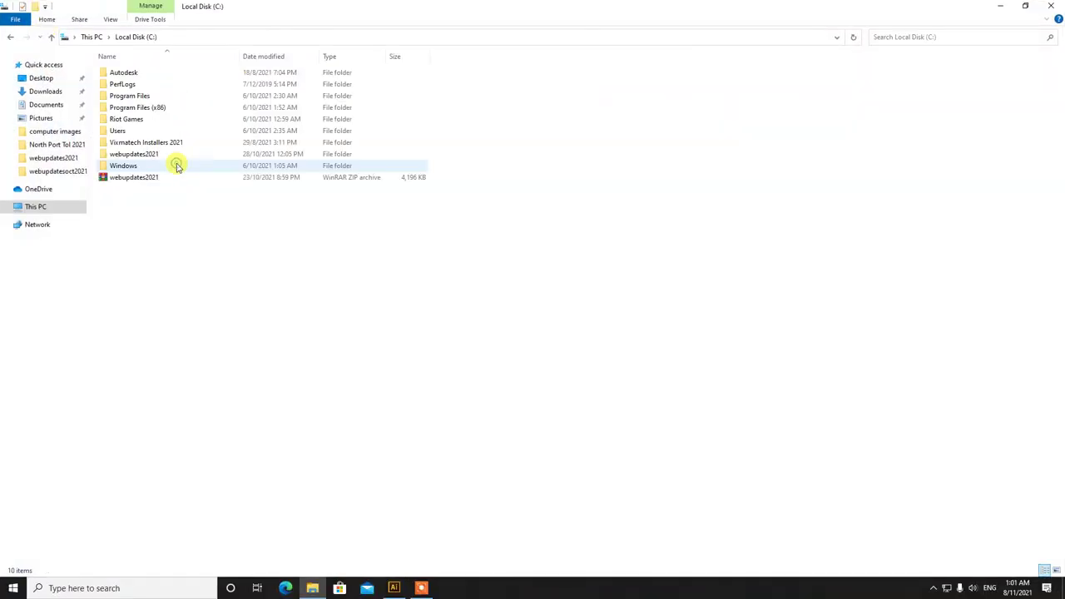
double_click(160, 144)
double_click(187, 84)
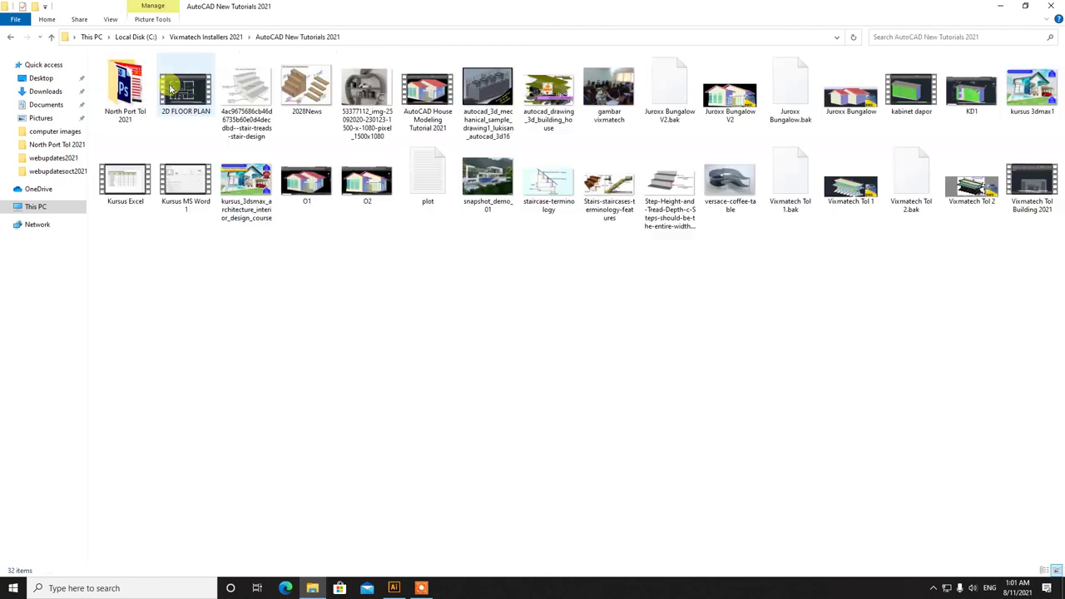
click(50, 37)
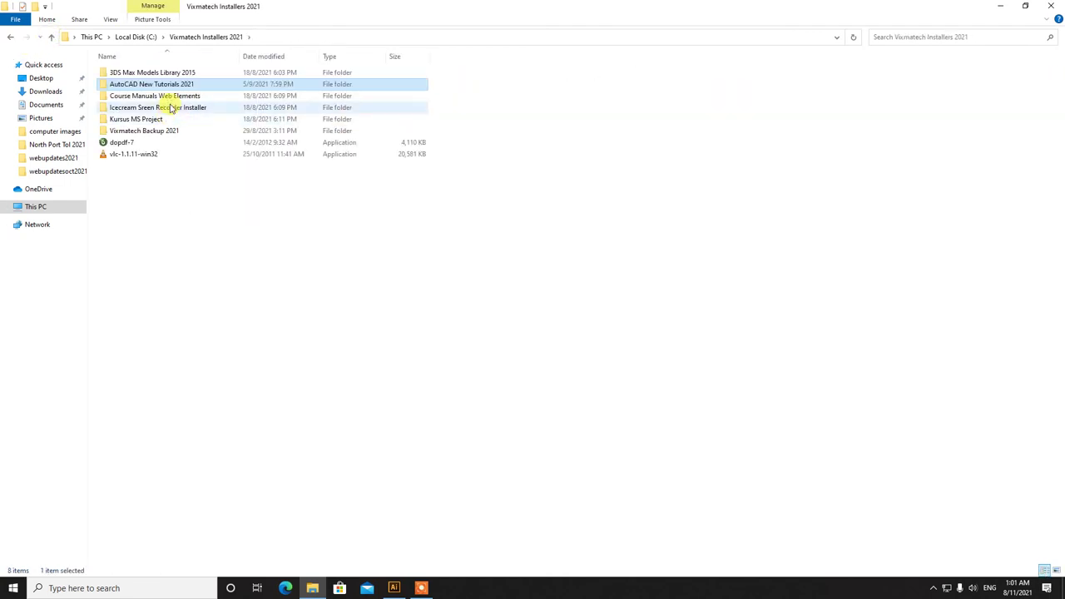
double_click(178, 96)
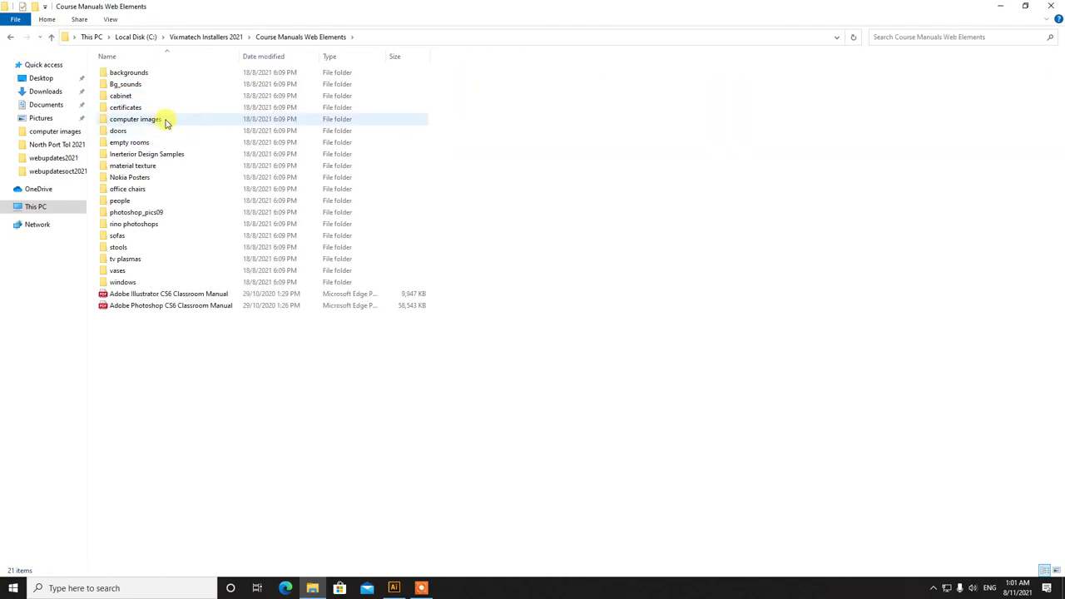
double_click(166, 122)
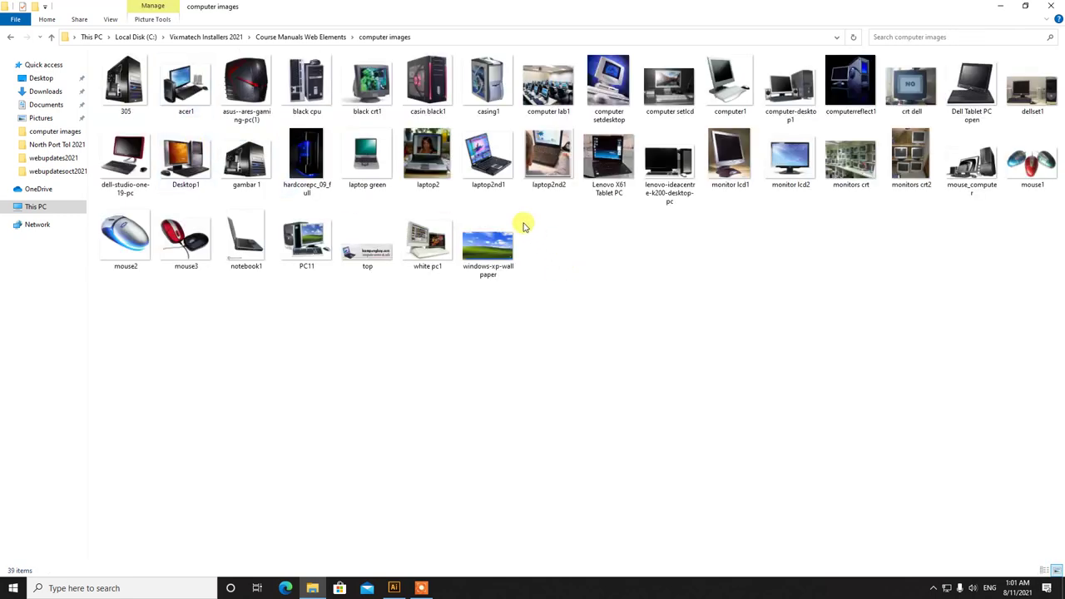
click(487, 167)
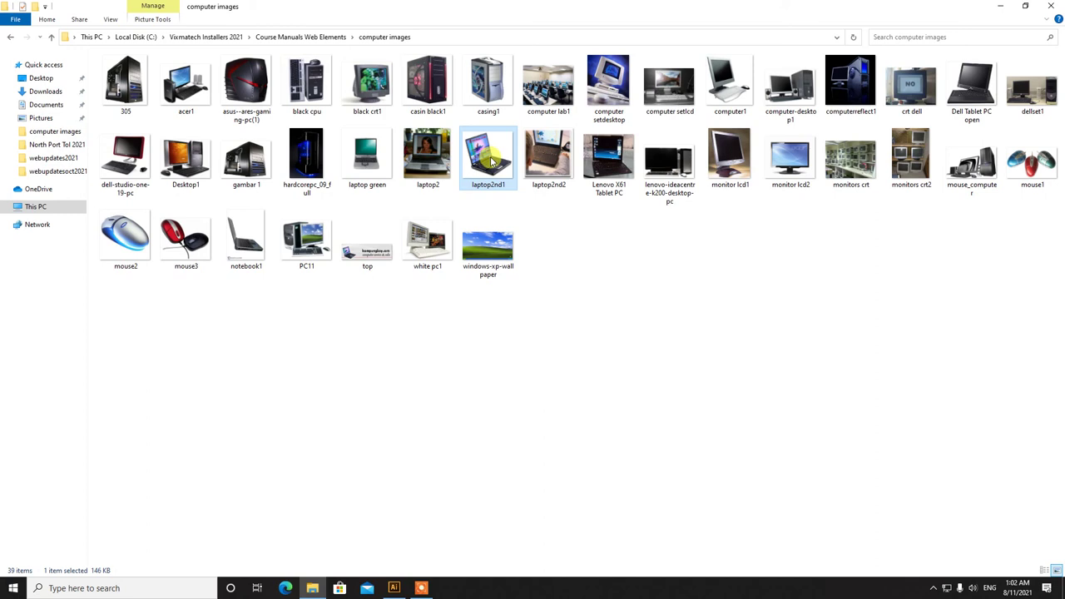
right_click(493, 159)
mouse_move(549, 331)
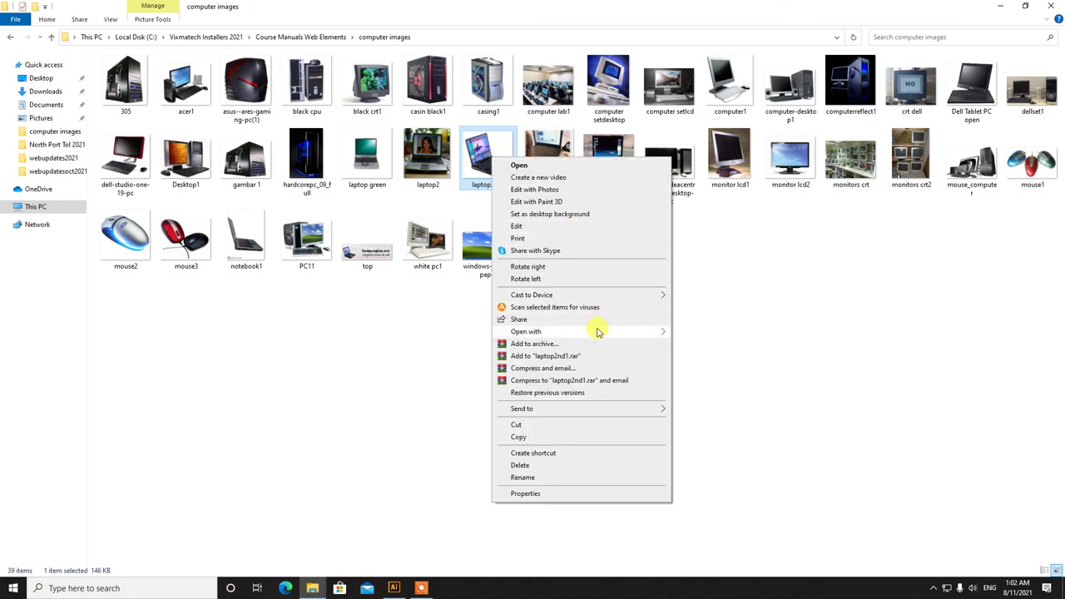
click(701, 346)
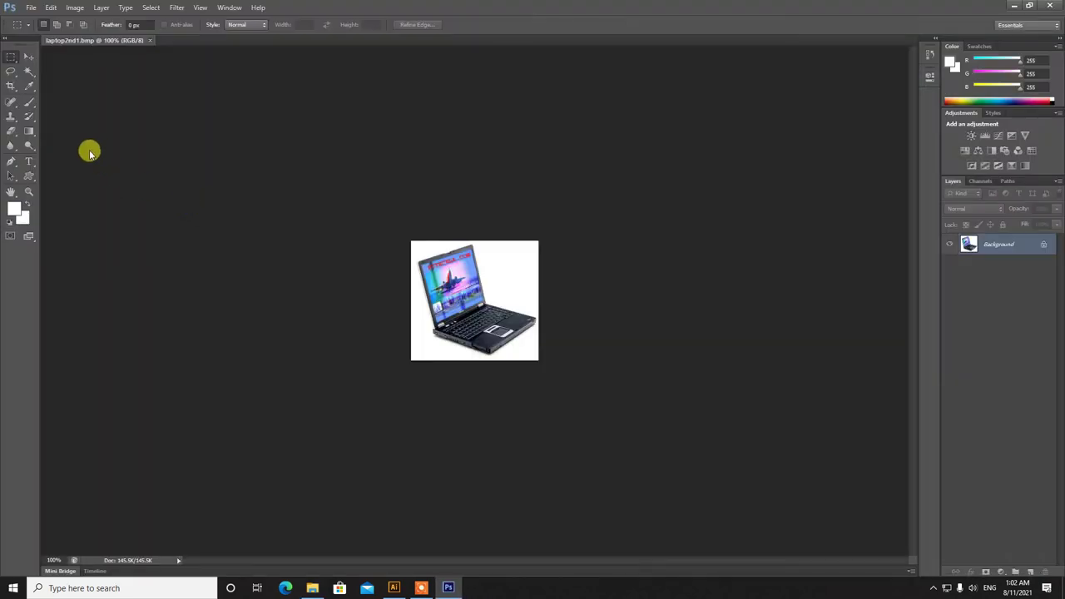
Select the whole laptop2nd1 image with a rectangular marquee and copy it.
right_click(12, 60)
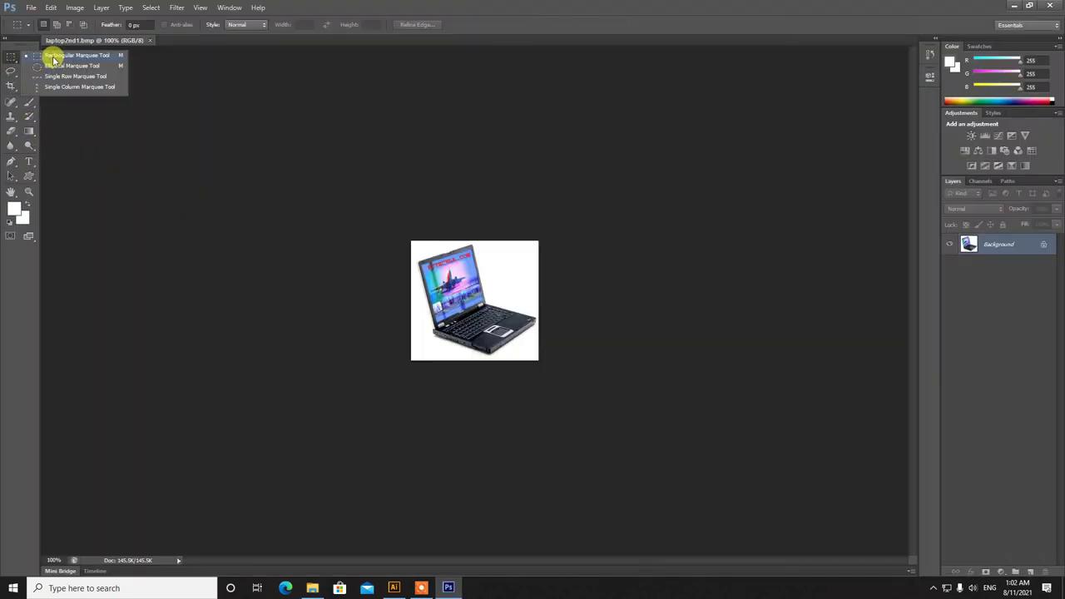
click(55, 64)
drag(399, 225, 553, 391)
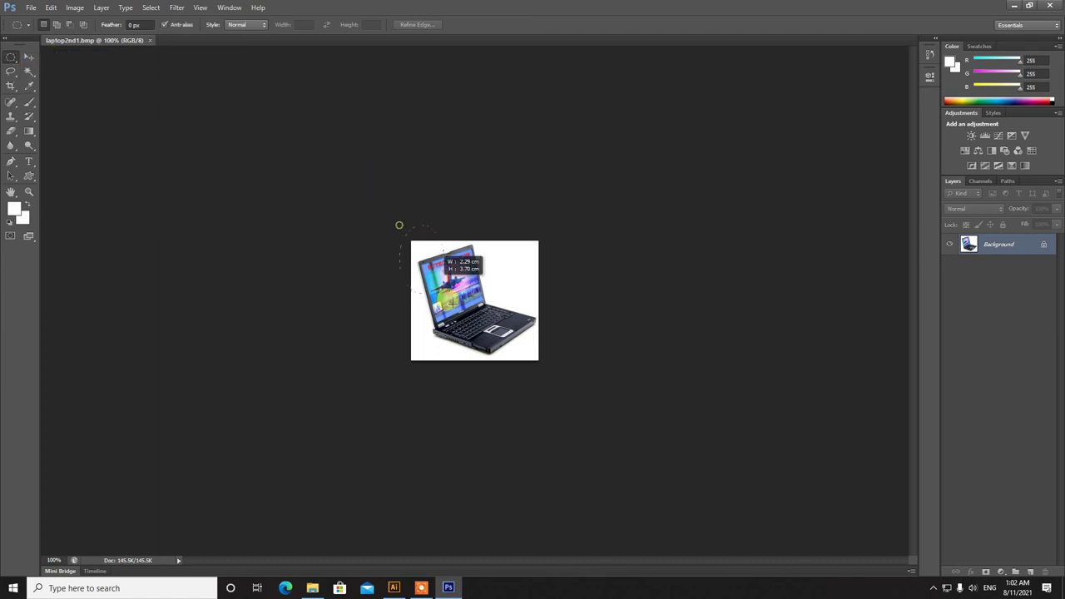
right_click(12, 58)
click(57, 55)
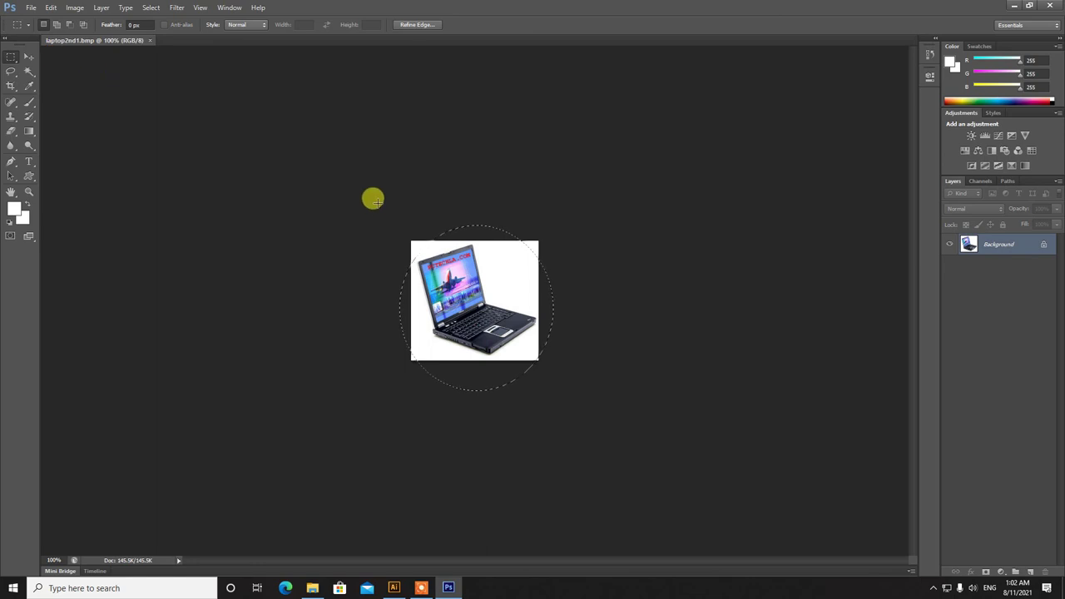
drag(375, 199, 574, 390)
click(51, 7)
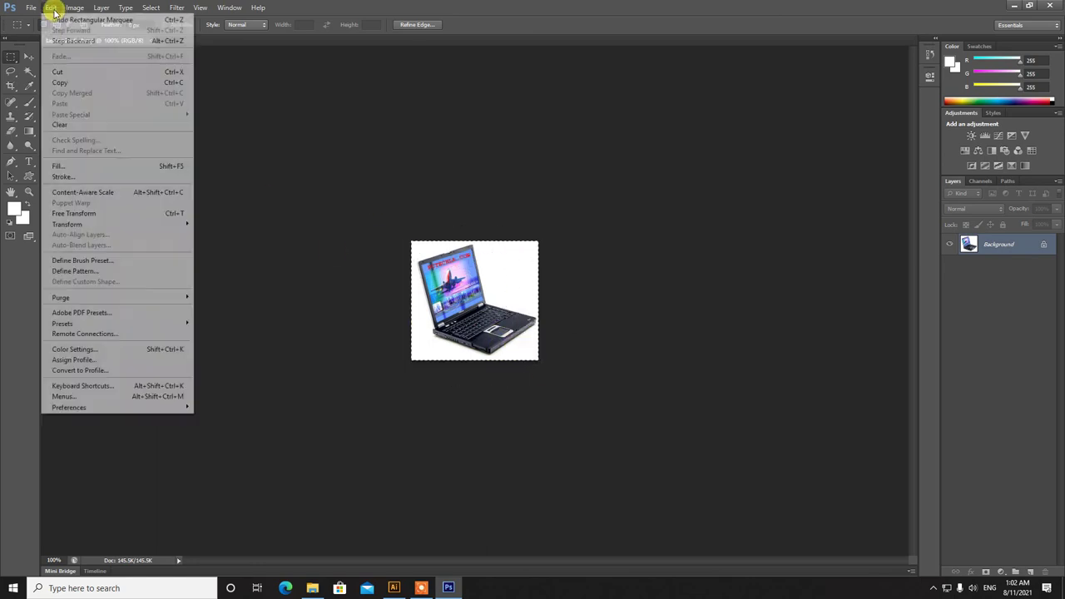
click(83, 85)
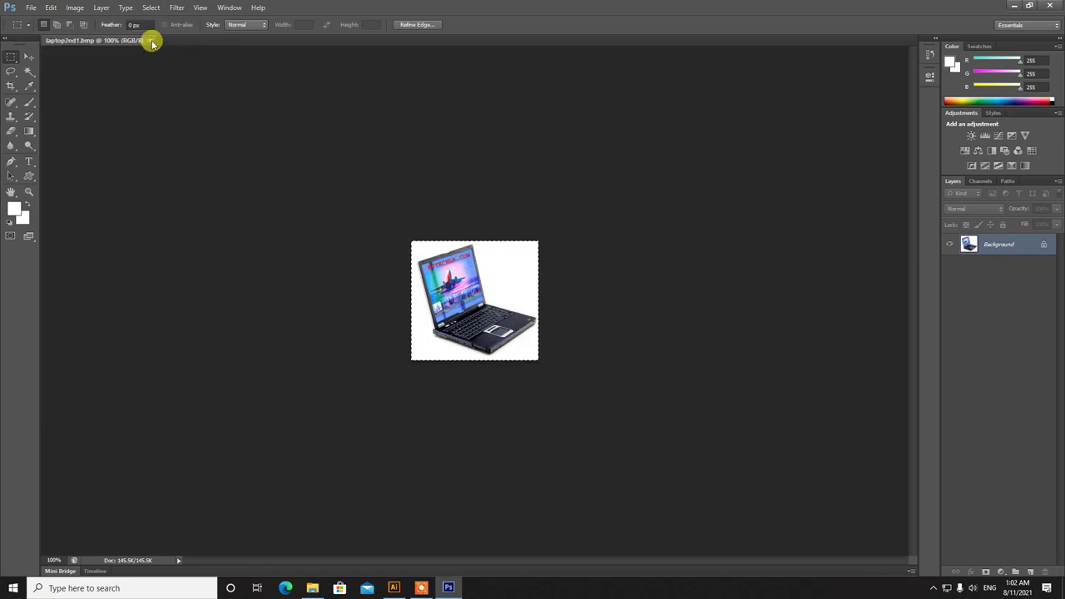
click(150, 39)
click(31, 8)
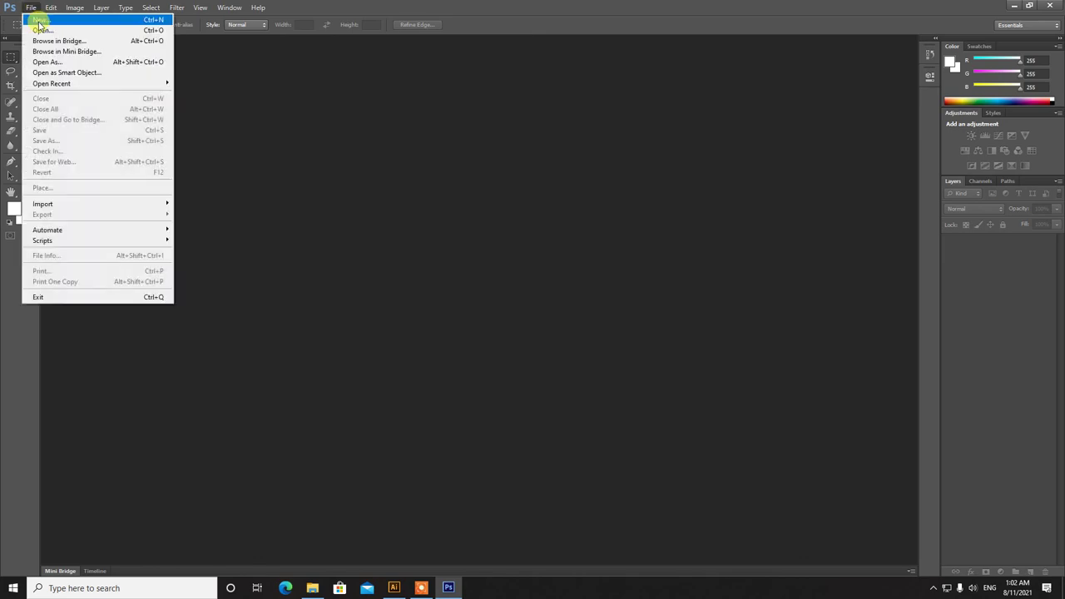
Paste the copied laptop into a new transparent-background document.
click(39, 20)
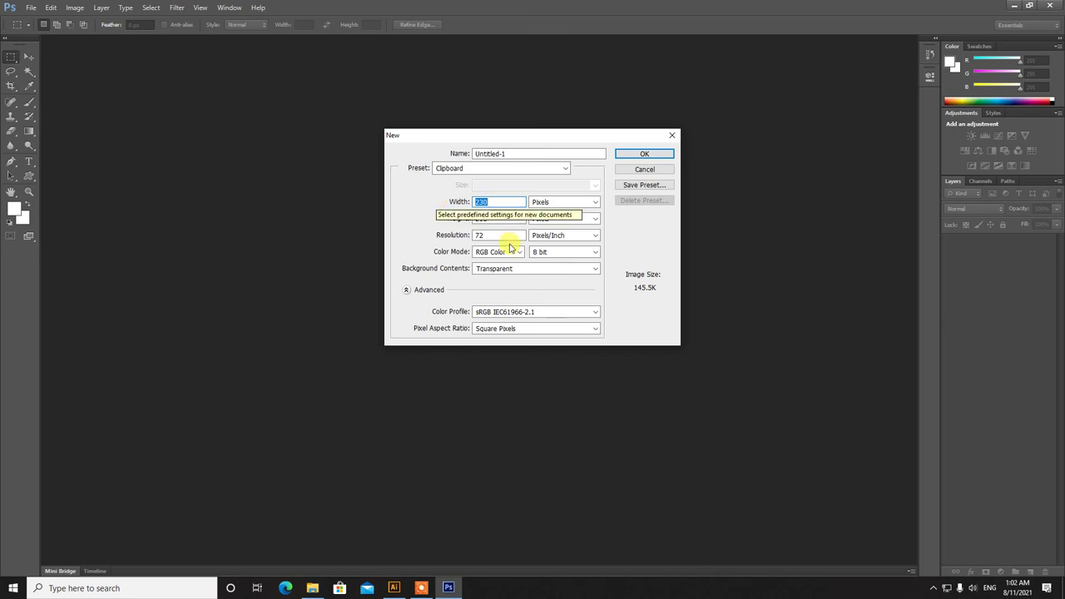
click(514, 268)
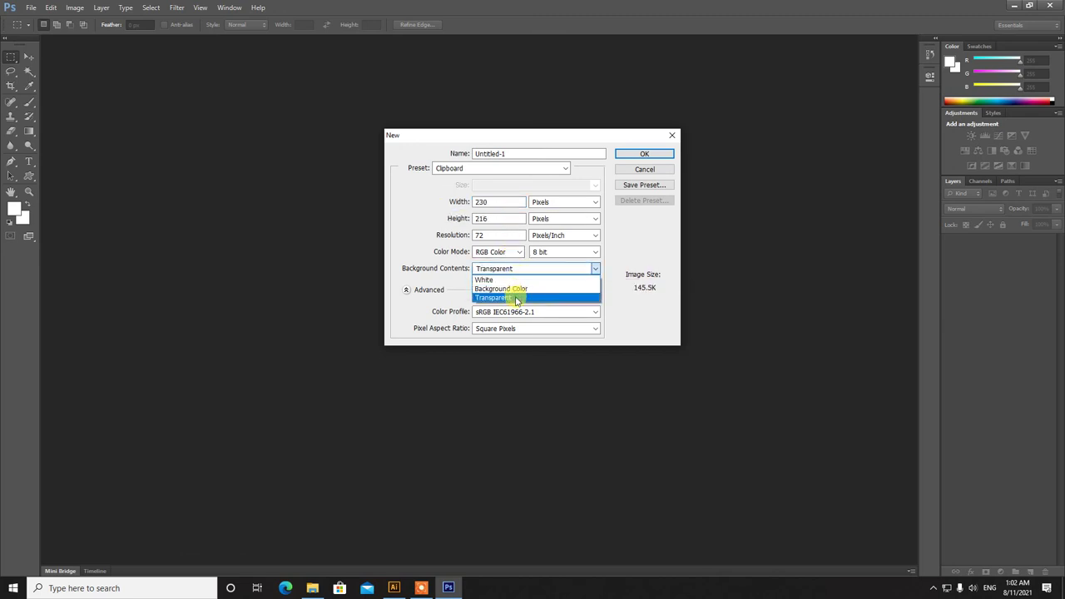
click(516, 300)
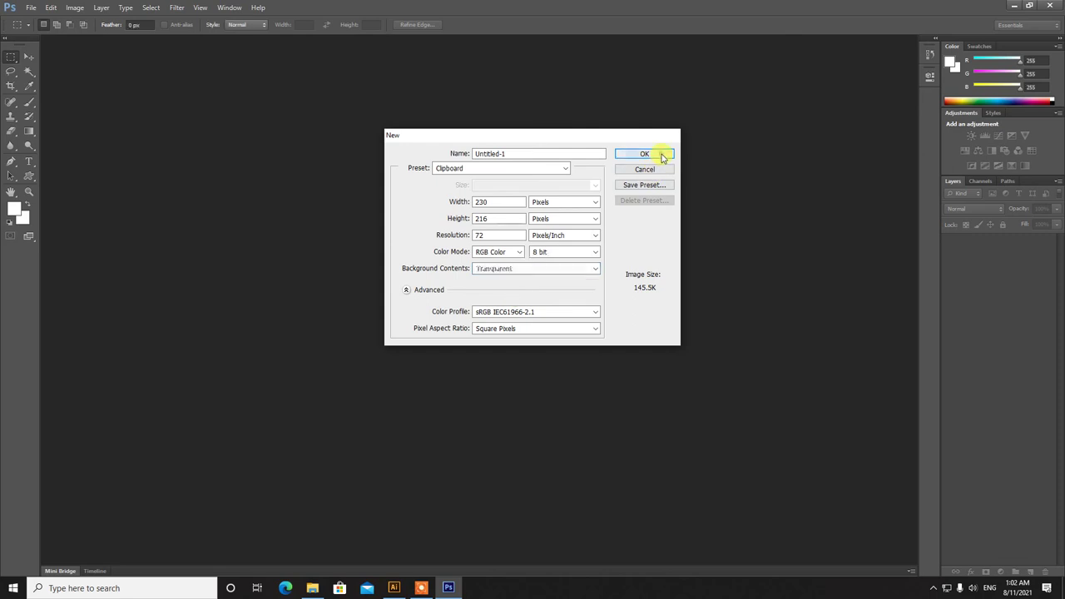
click(653, 155)
click(52, 8)
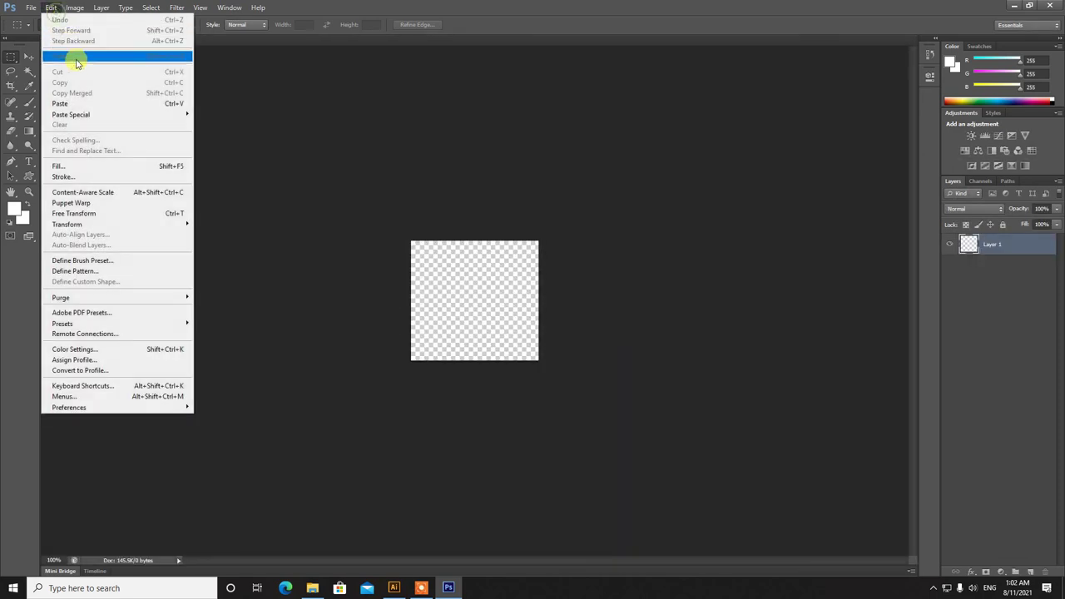
click(64, 102)
Remove the laptop's white background with the Magic Wand.
click(31, 74)
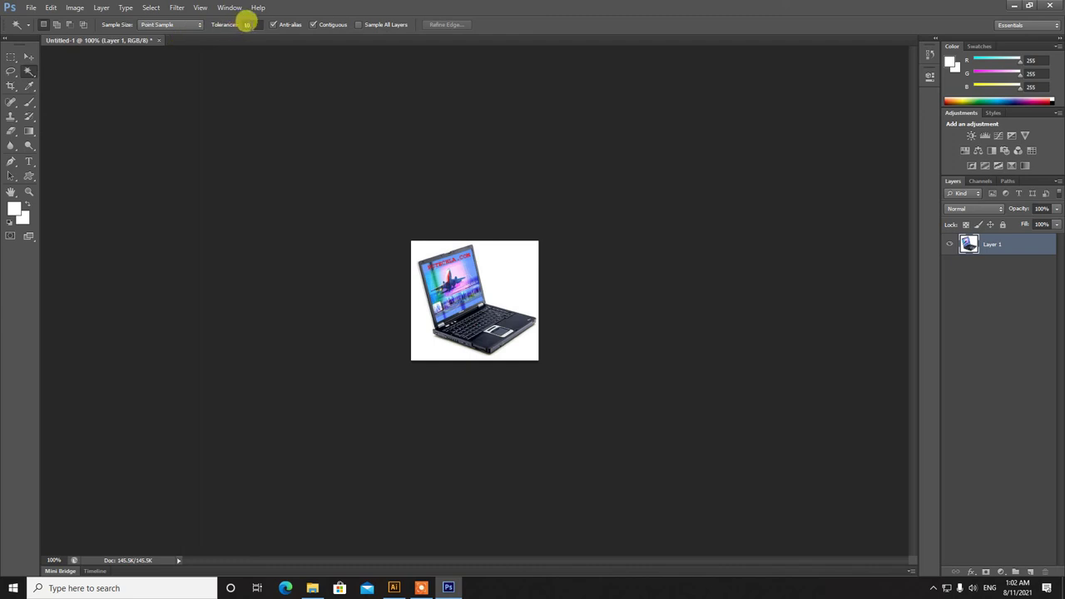
key(Return)
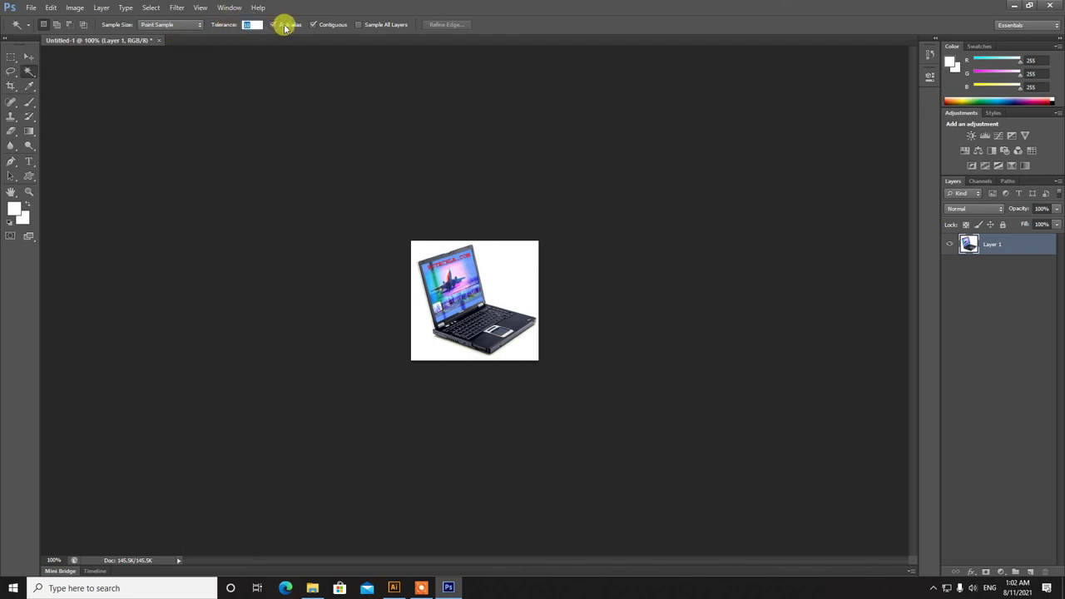
click(510, 271)
key(Delete)
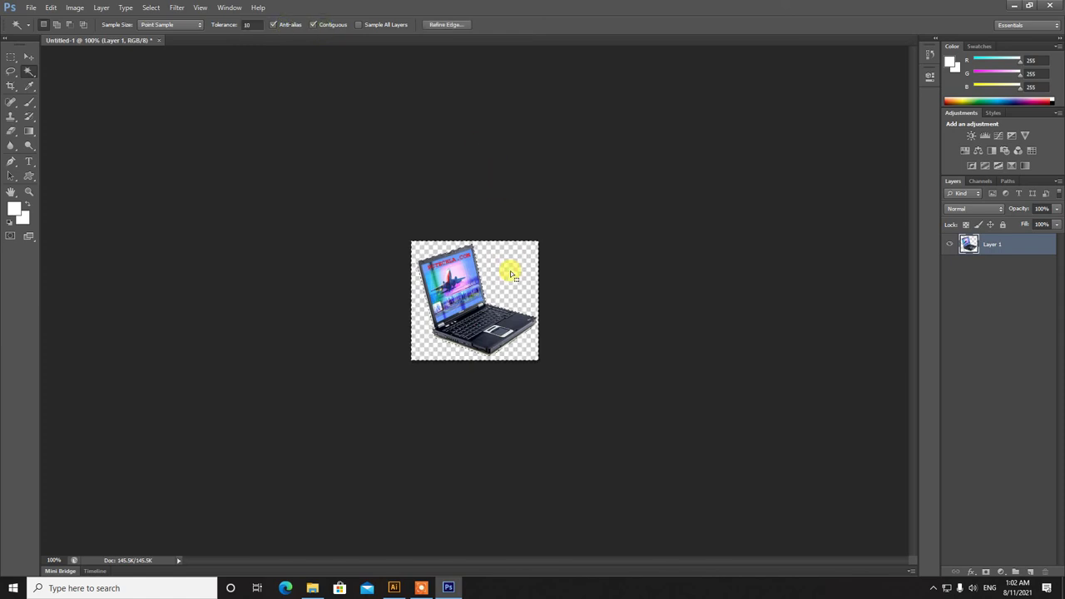
click(11, 57)
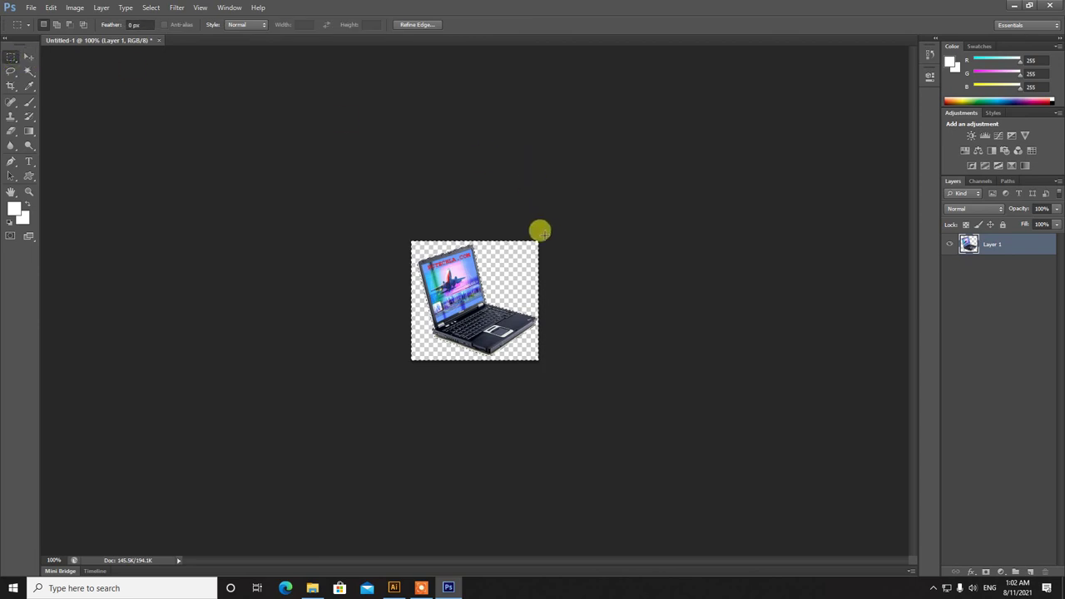
Save the cut-out laptop as PNG 'product 3' on the Desktop, then close Photoshop without saving.
click(526, 266)
click(31, 8)
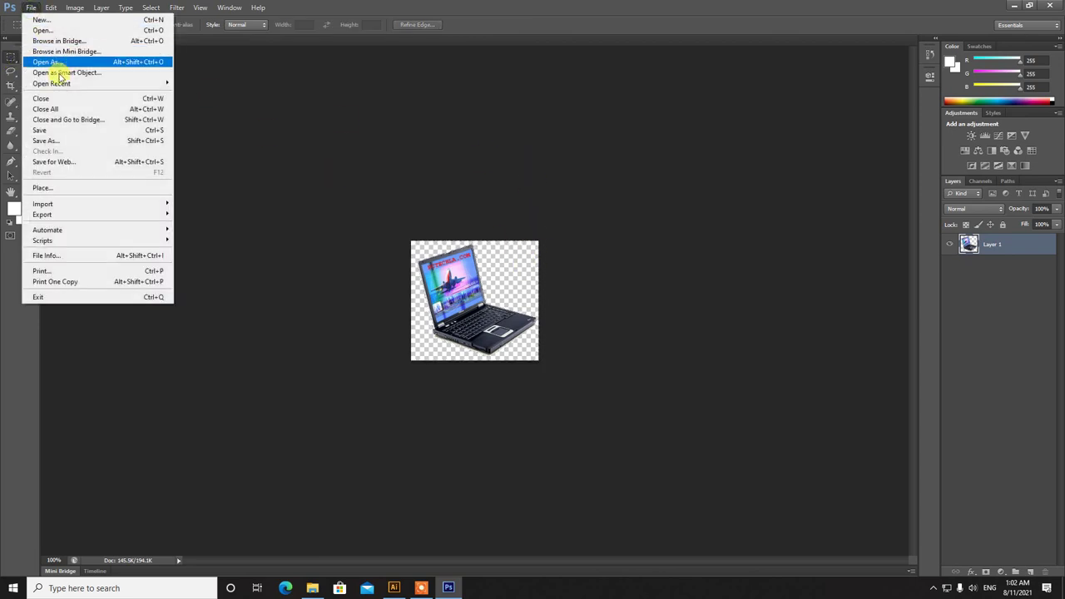
click(50, 141)
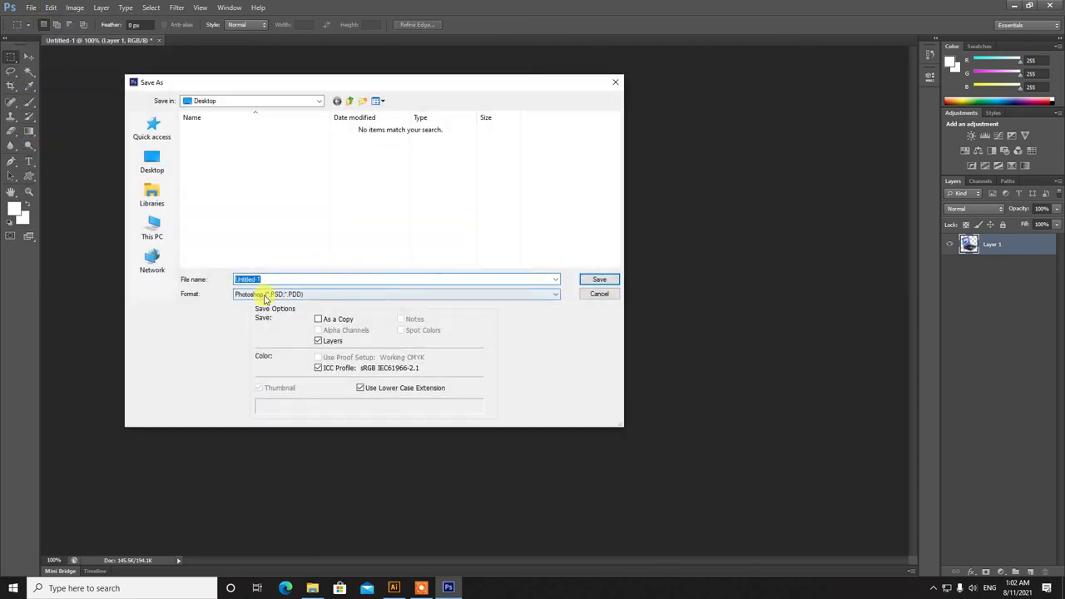
click(266, 293)
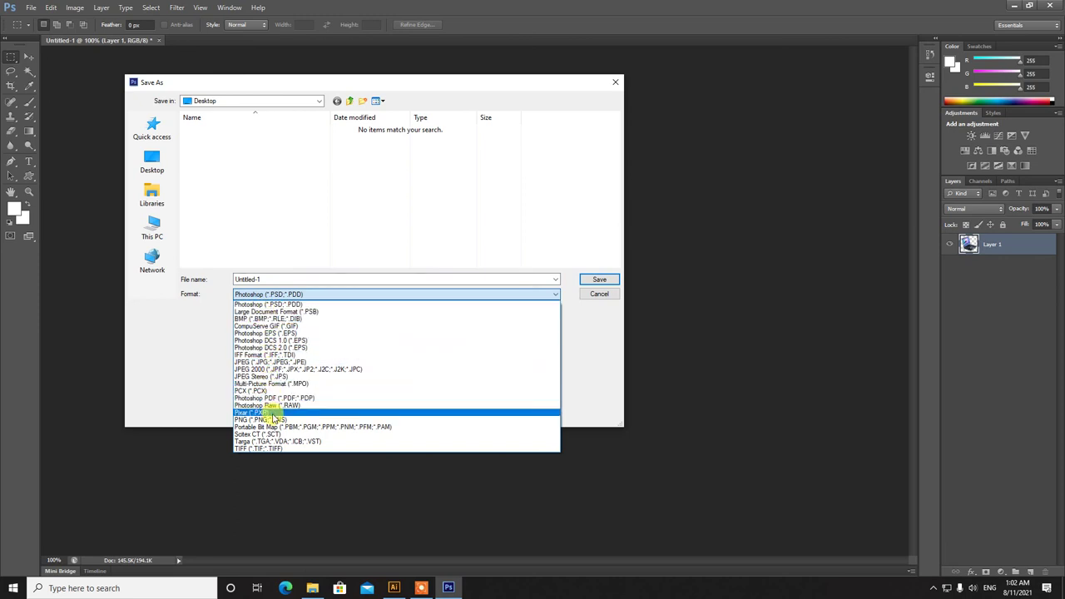
click(272, 420)
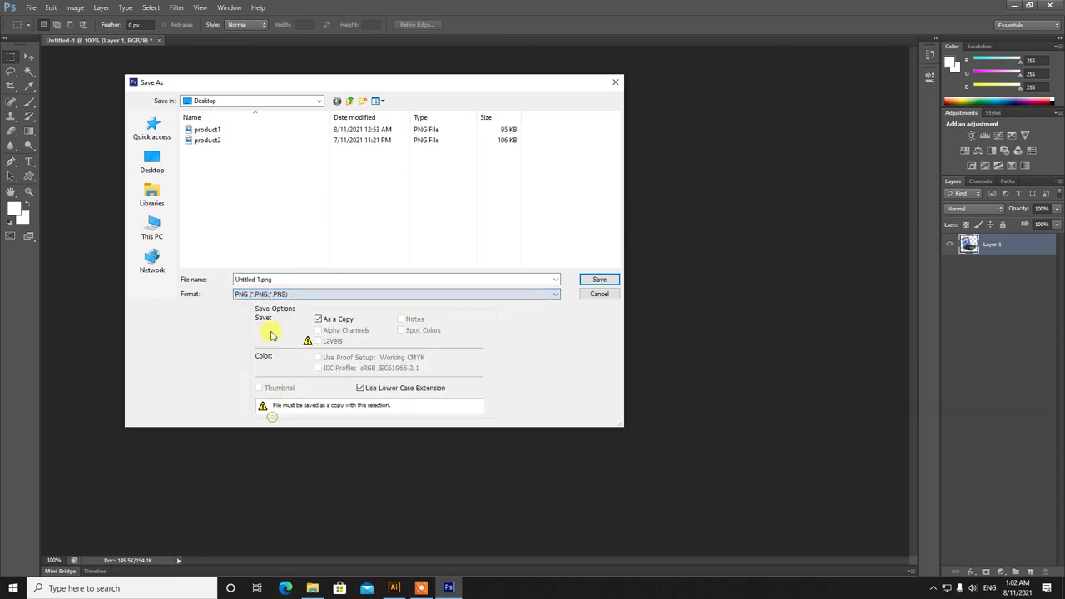
double_click(283, 279)
text(pro)
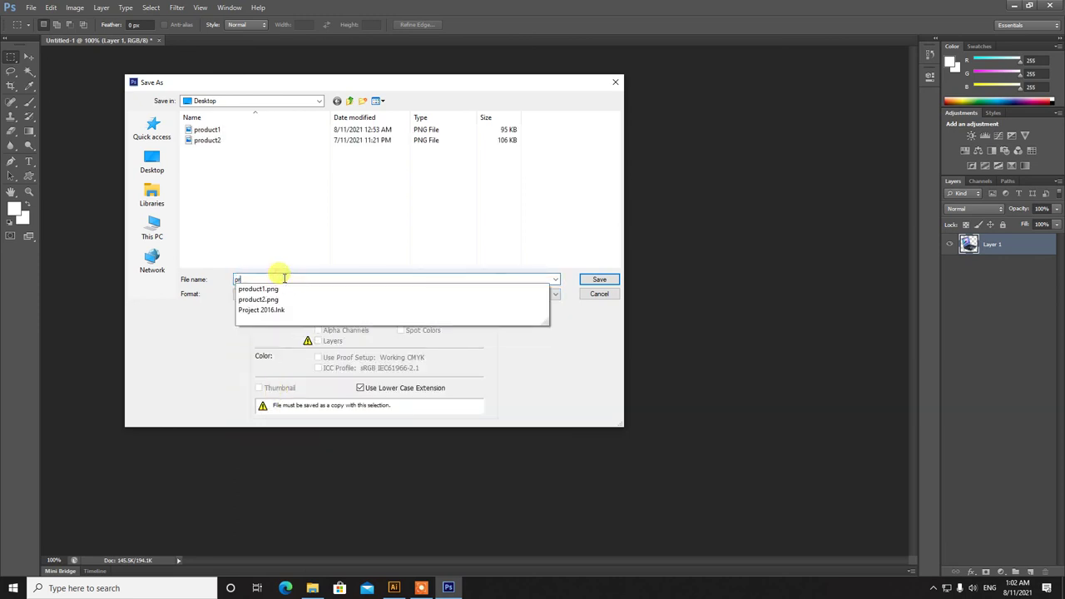
text(duct 3)
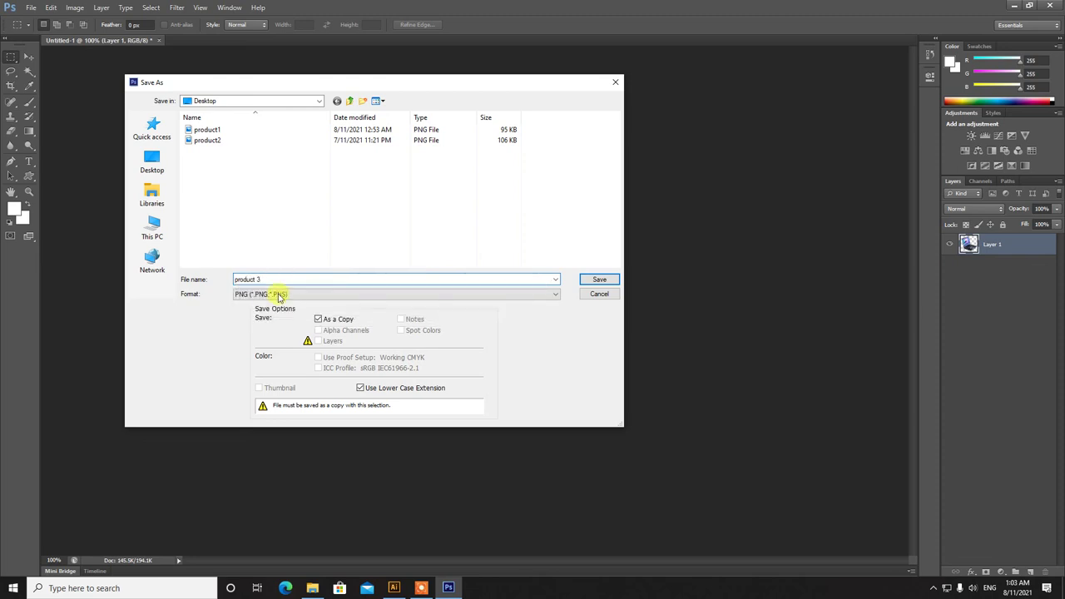
click(603, 280)
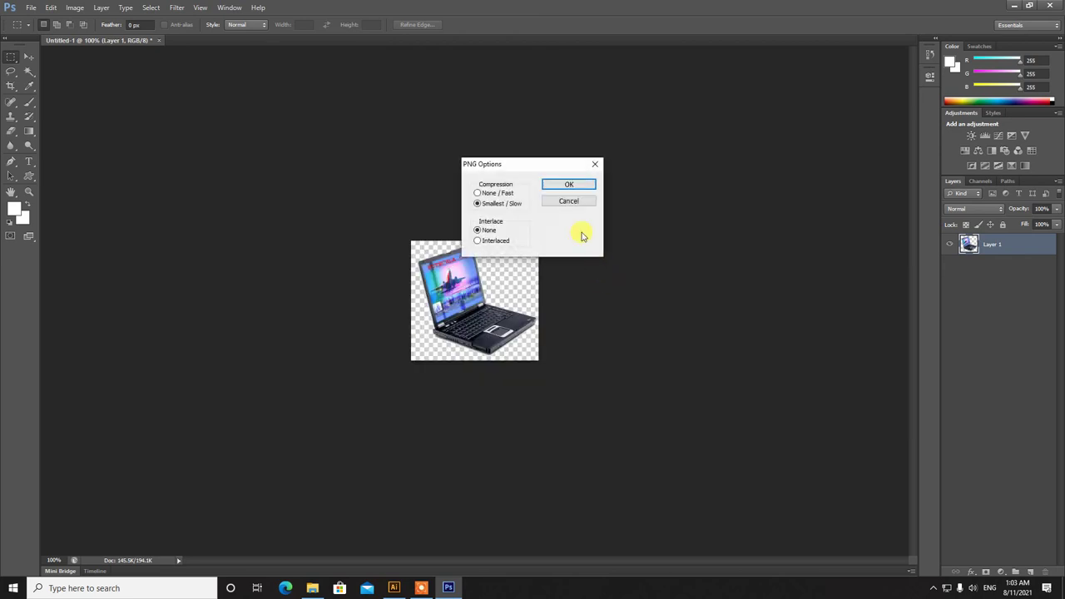
click(571, 181)
click(1051, 7)
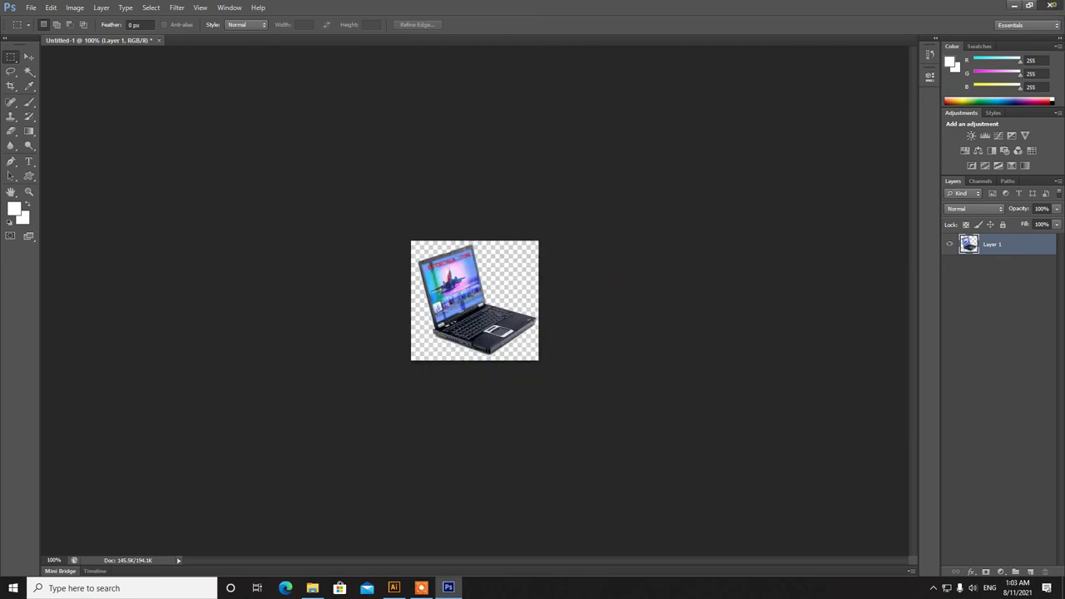
click(541, 222)
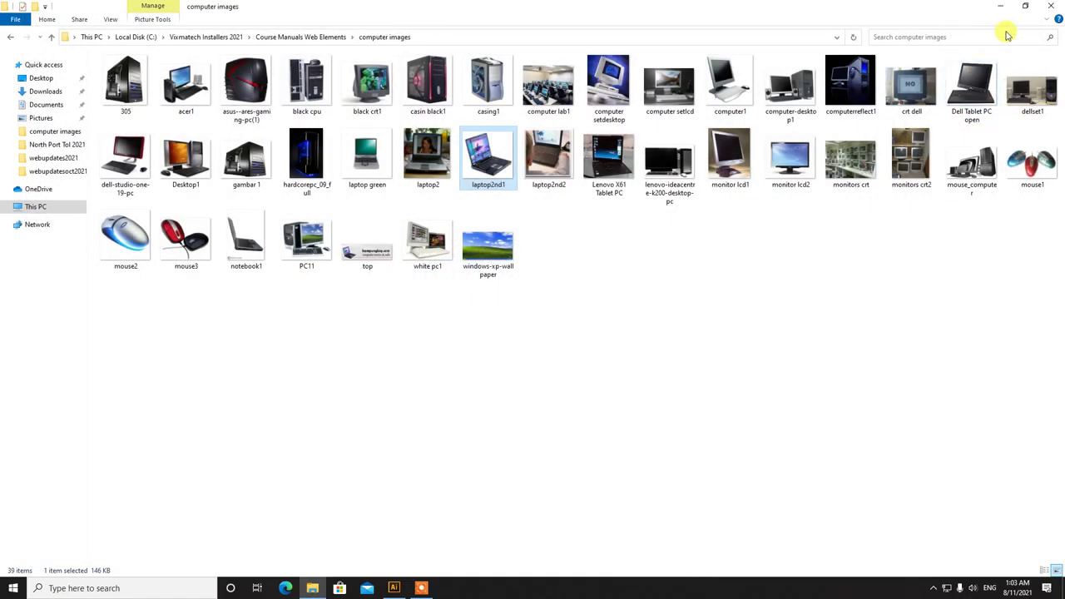
Copy the product 3 PNG from the Desktop and switch back to Illustrator.
click(1050, 6)
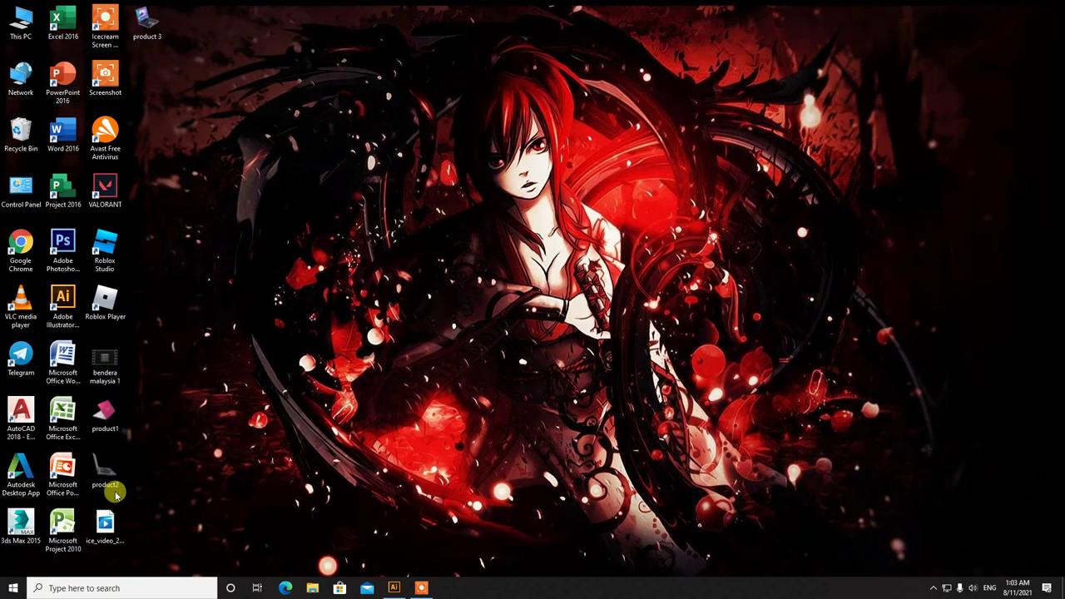
right_click(156, 29)
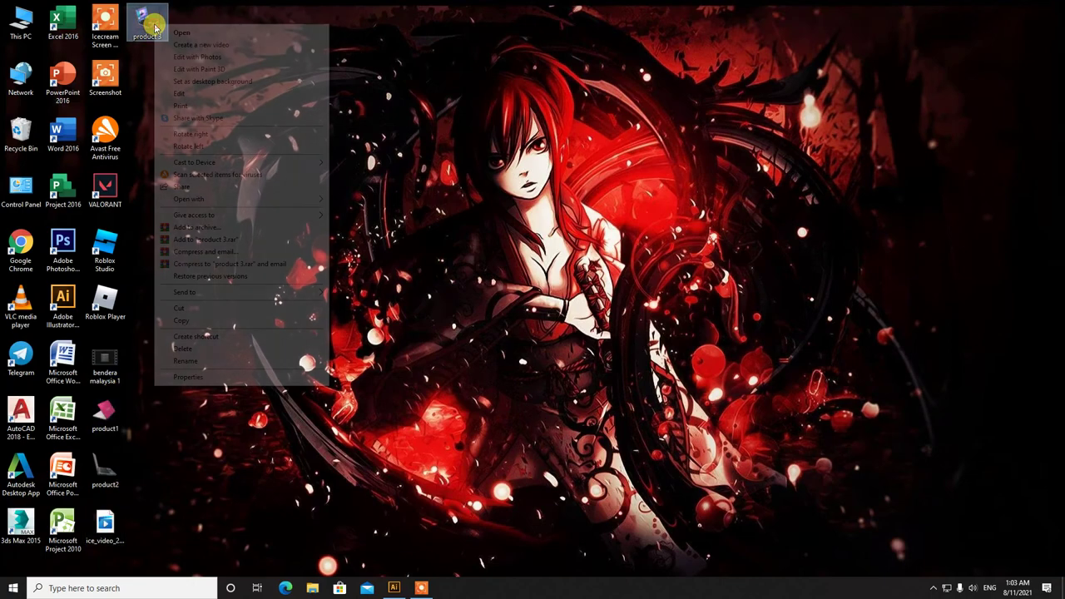
click(204, 322)
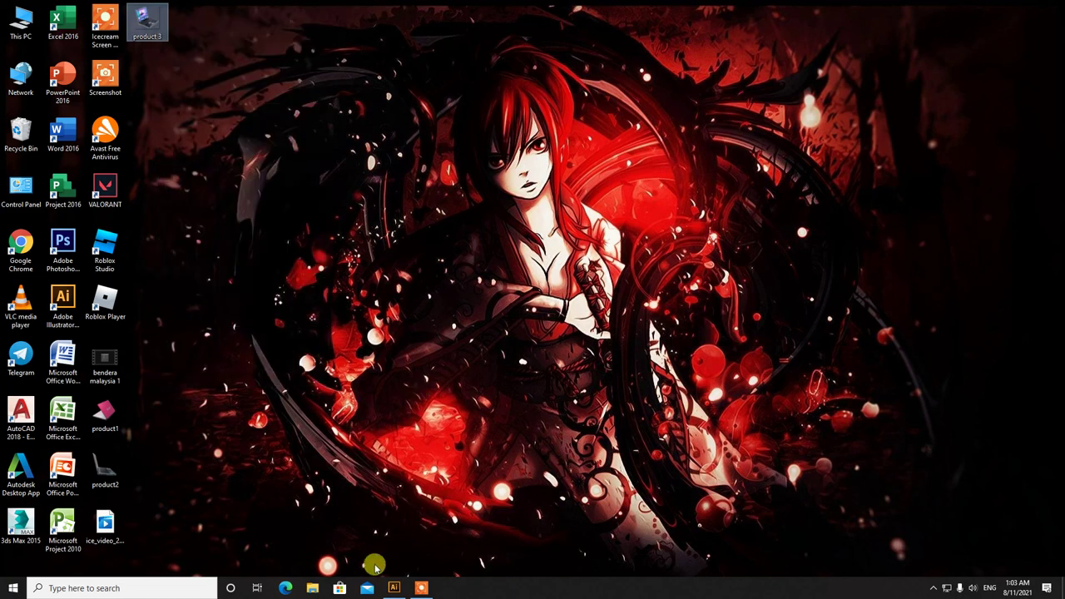
click(393, 587)
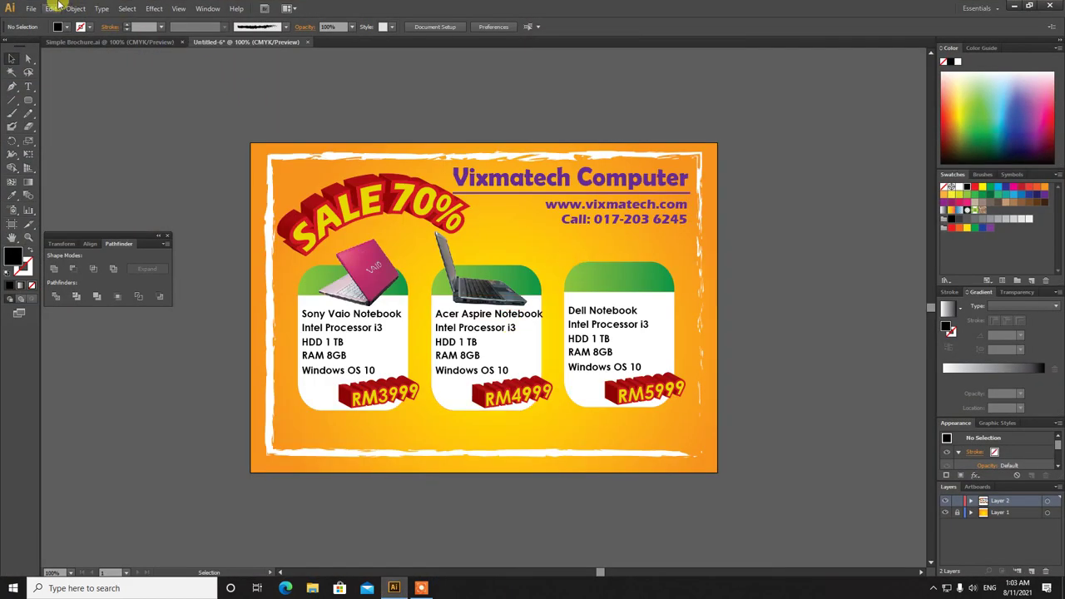
Paste the product 3 laptop onto the Dell card, embed it, and shrink it above the text.
click(55, 9)
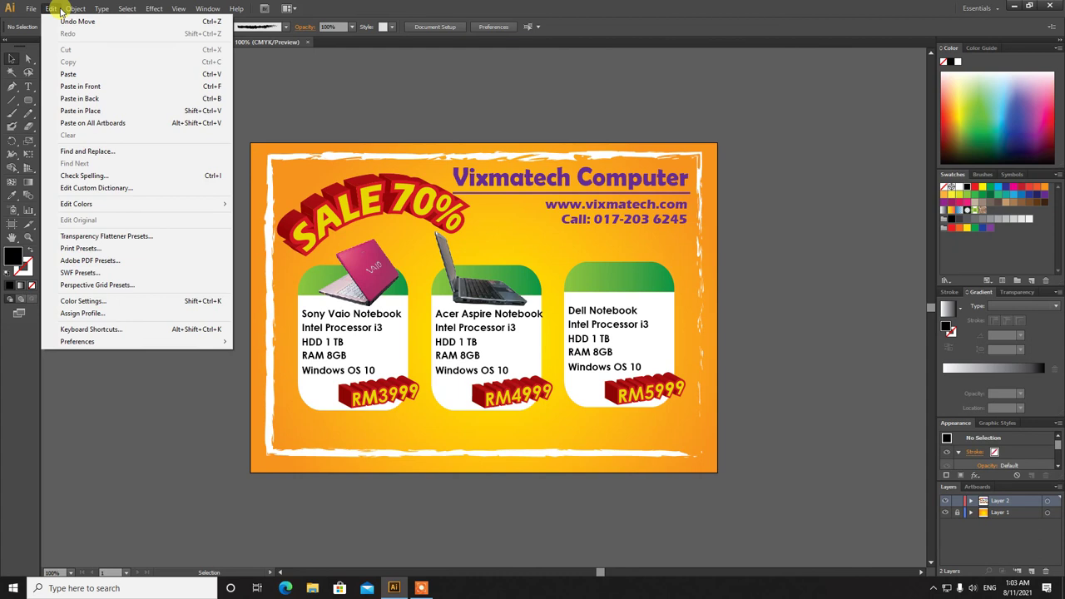
click(72, 74)
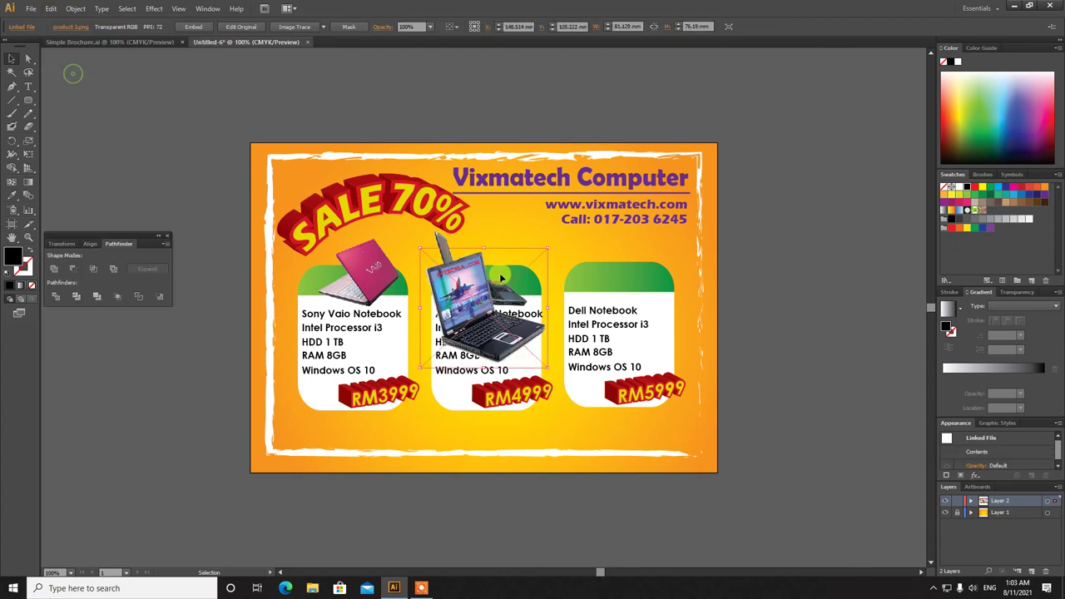
drag(501, 278, 611, 240)
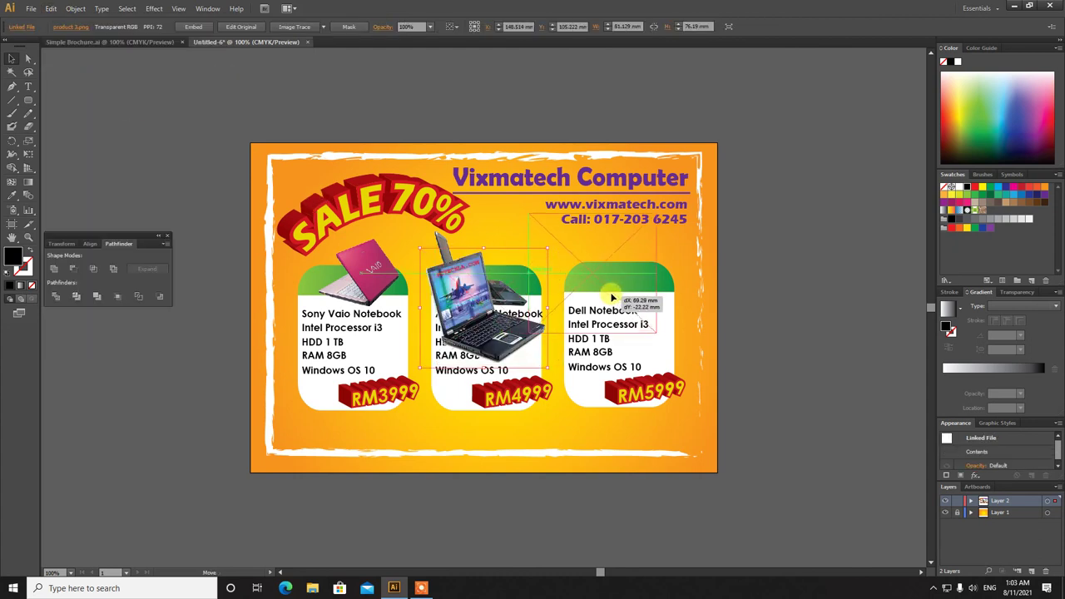
click(194, 28)
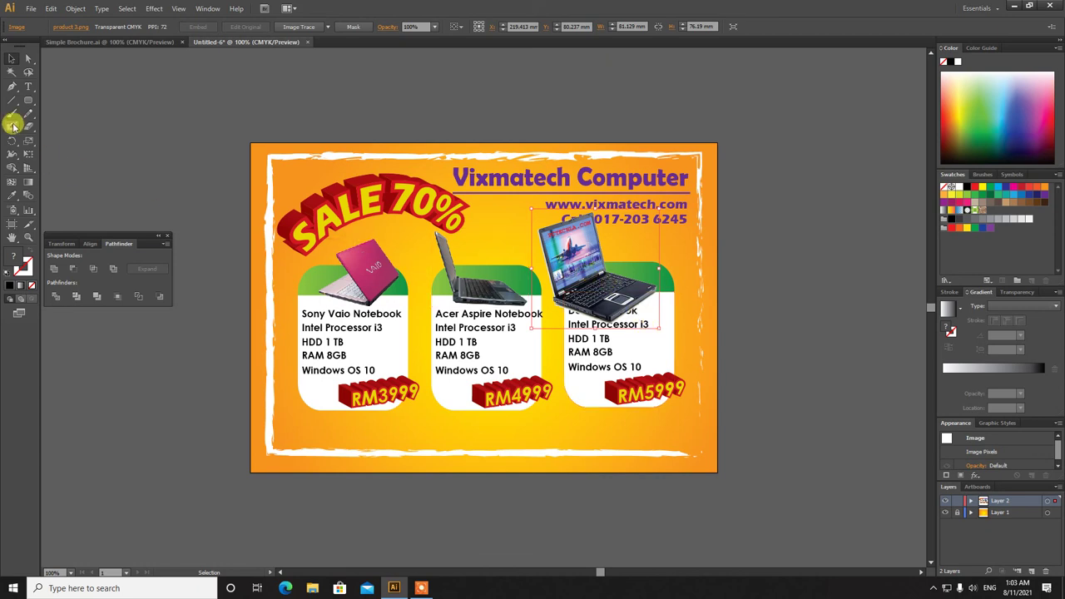
mouse_move(657, 328)
mouse_down()
mouse_move(640, 268)
mouse_move(641, 291)
mouse_up()
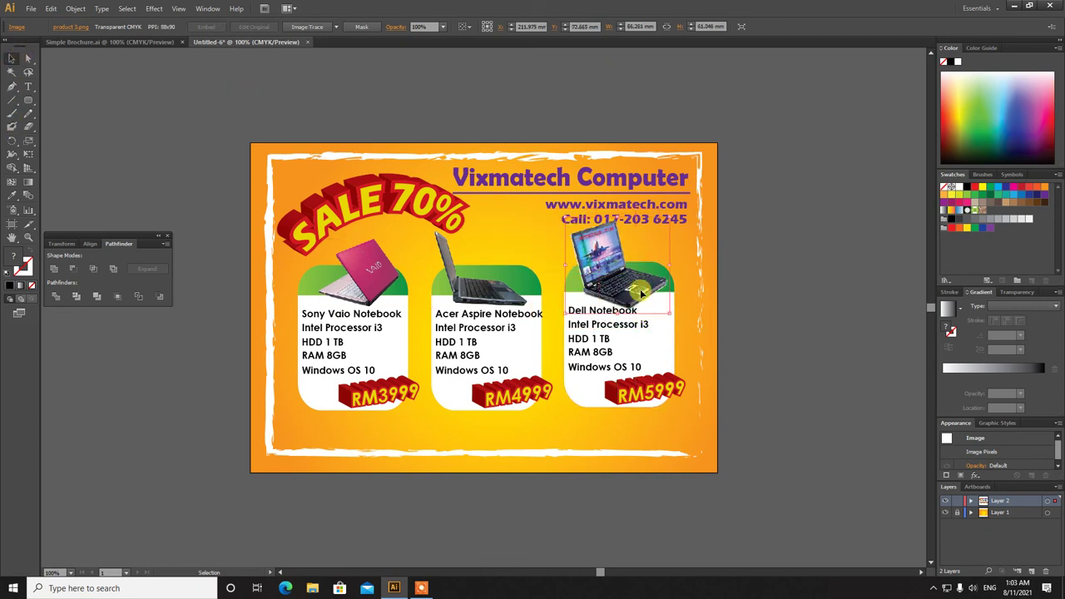
click(765, 280)
click(598, 250)
drag(562, 218, 576, 227)
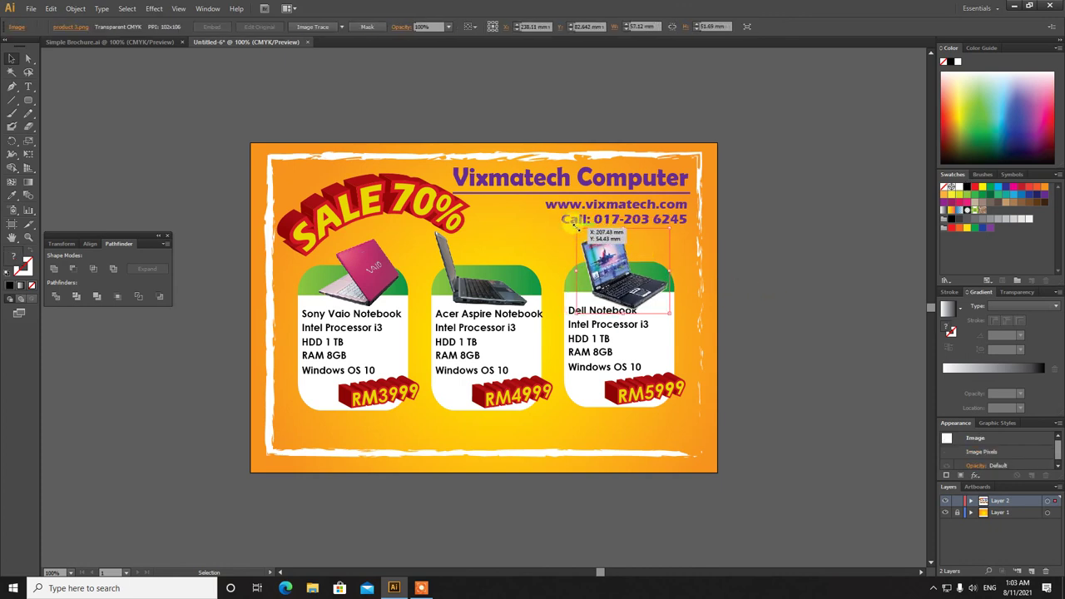
click(803, 264)
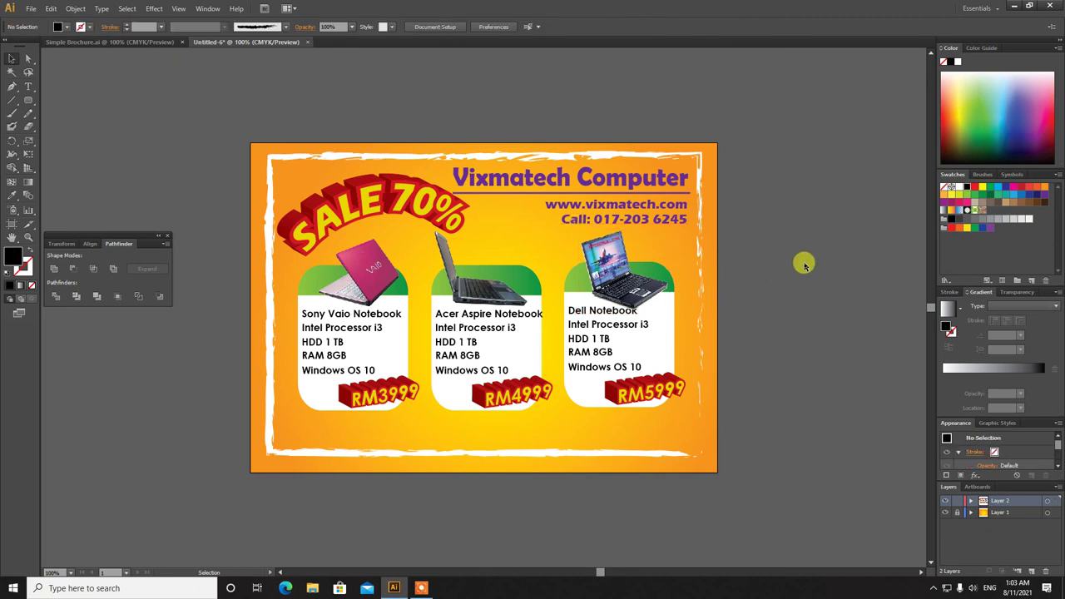